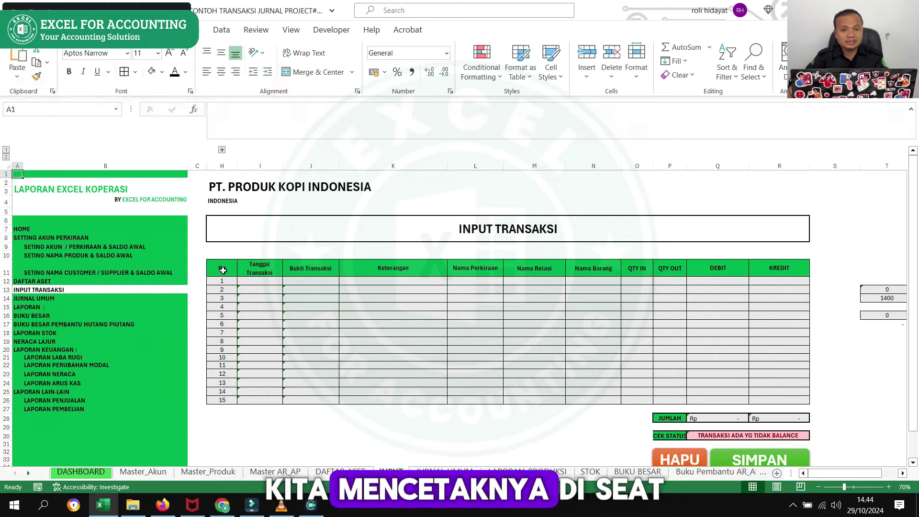
Step: Select the INPUT transaction table, resize the TANGGAL column, and open the LAPORAN_PRODUKSI report
left_click(71, 294)
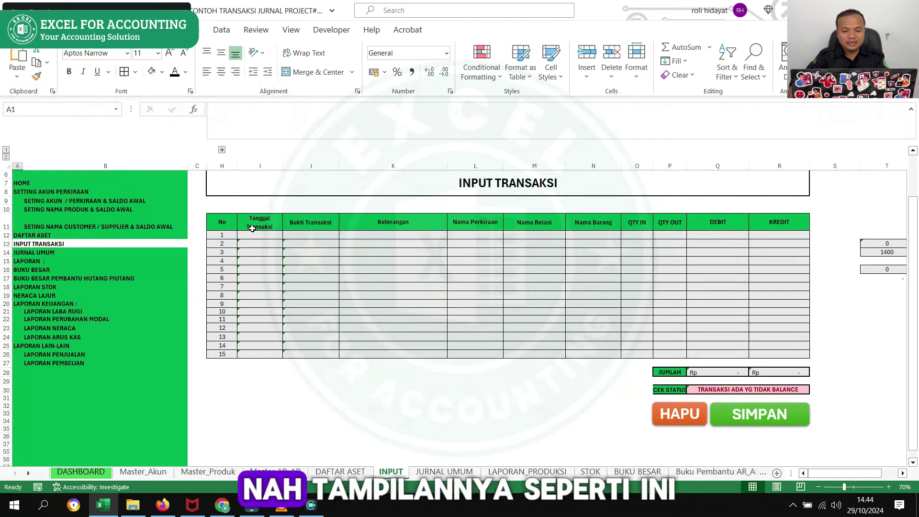
left_click_drag(429, 243, 771, 361)
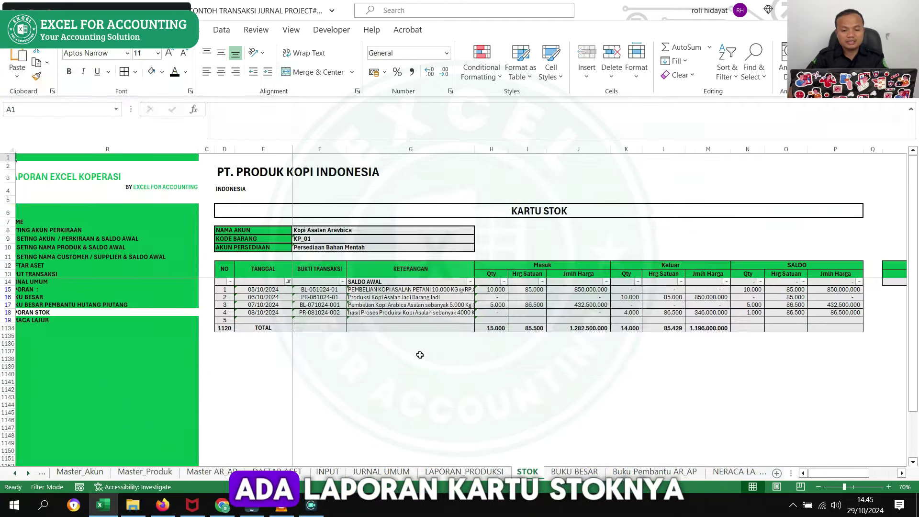
left_click_drag(292, 149, 281, 165)
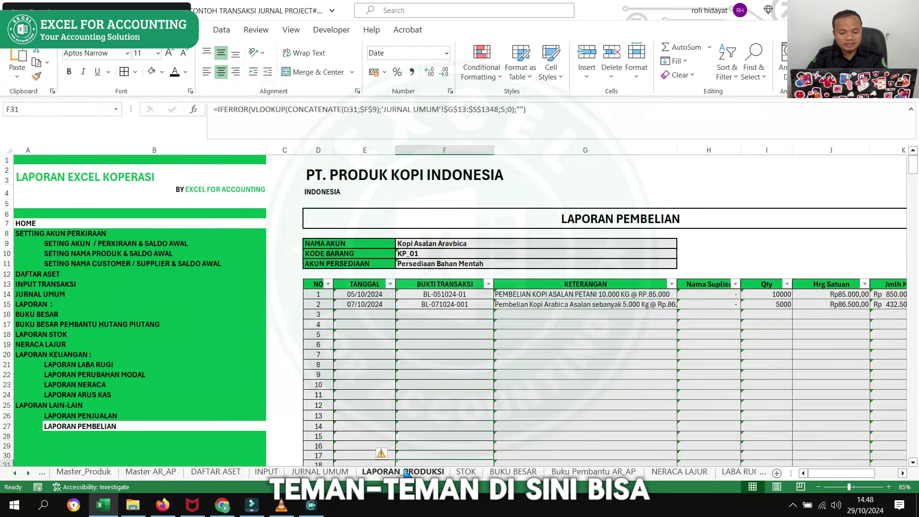
left_click(405, 473)
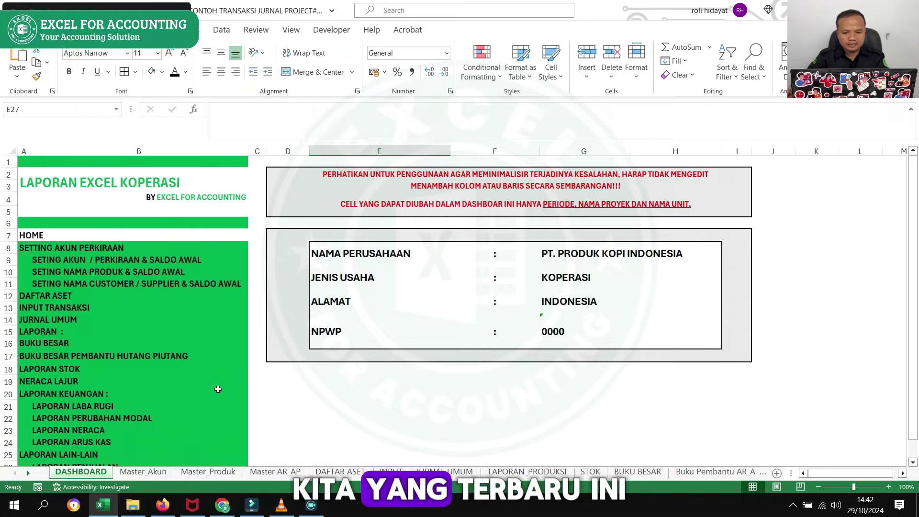
Step: Scroll the DASHBOARD sheet to look over the PT. PRODUK KOPI INDONESIA company profile
scroll(218, 389, "down", 3)
scroll(160, 338, "up", 3)
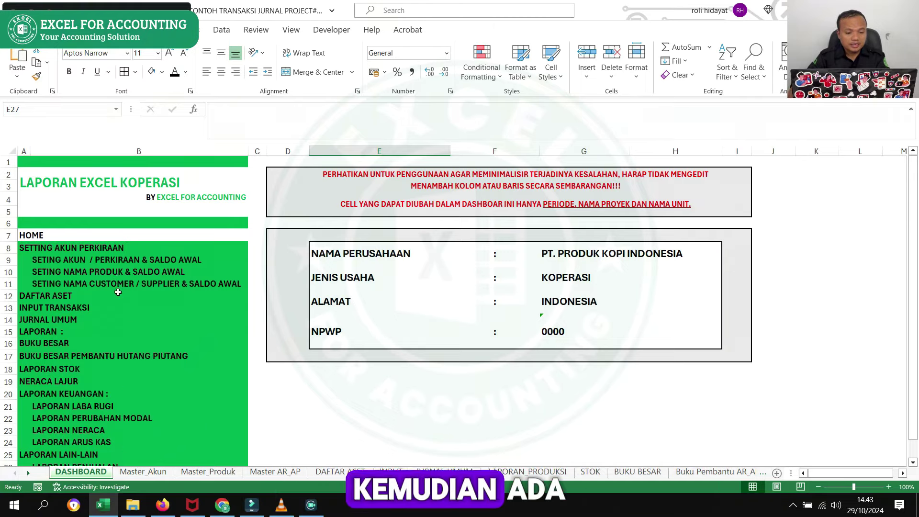
Step: Review the account and product opening balances on the Master_Akun and Master_Produk sheets
left_click(93, 261)
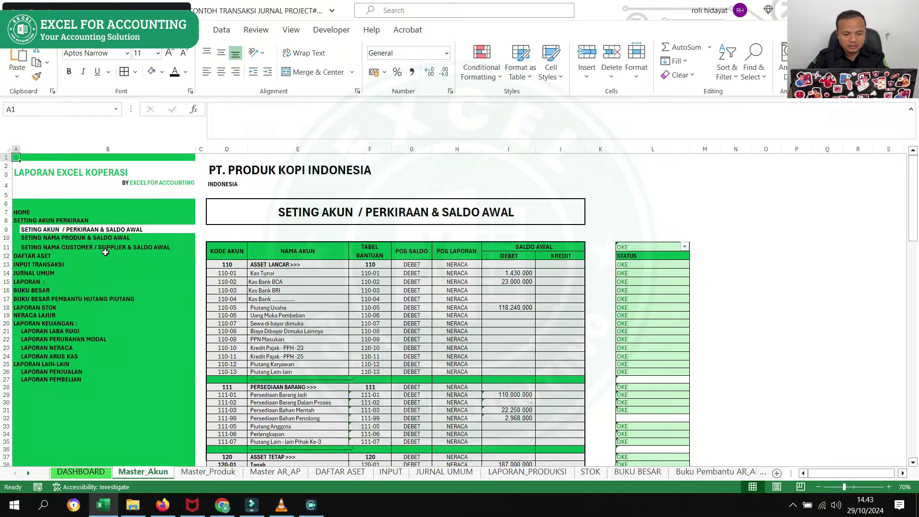
scroll(363, 260, "down", 3)
scroll(467, 223, "up", 3)
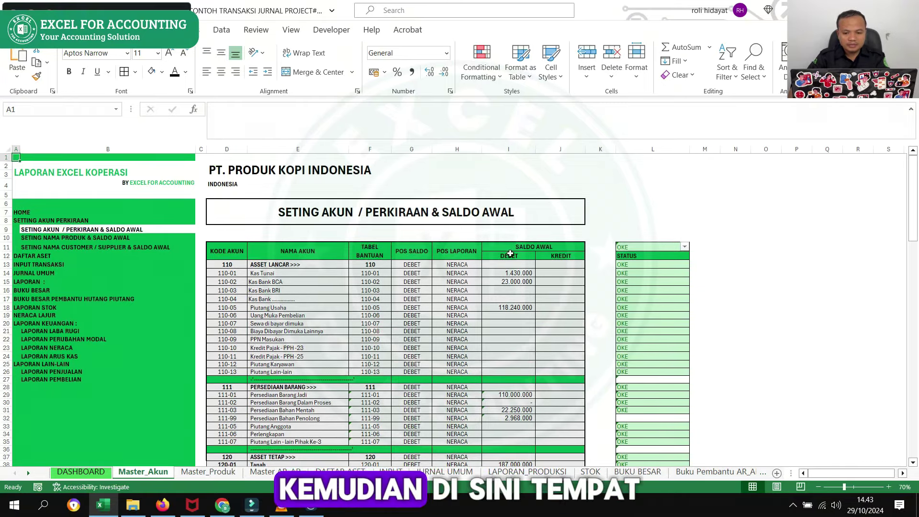
left_click_drag(510, 254, 544, 414)
scroll(545, 412, "down", 5)
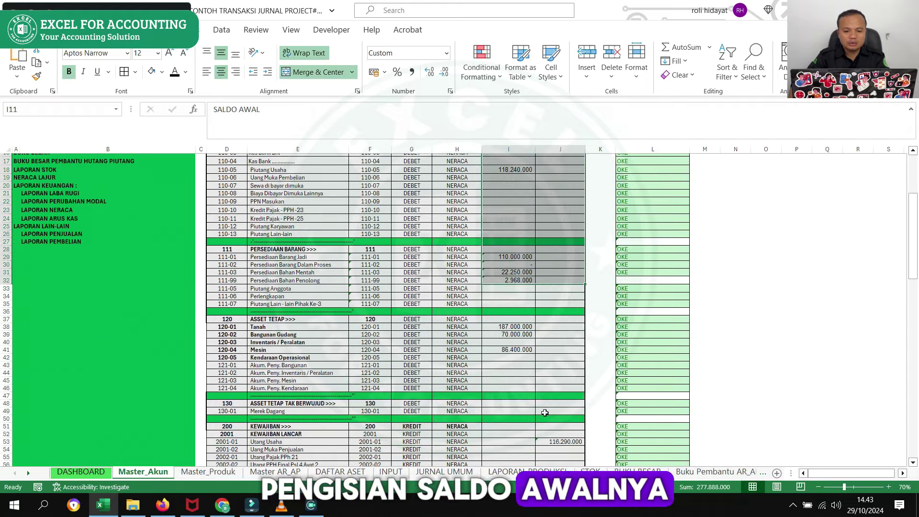
scroll(545, 413, "down", 5)
scroll(534, 389, "down", 5)
scroll(530, 402, "up", 3)
scroll(526, 397, "up", 15)
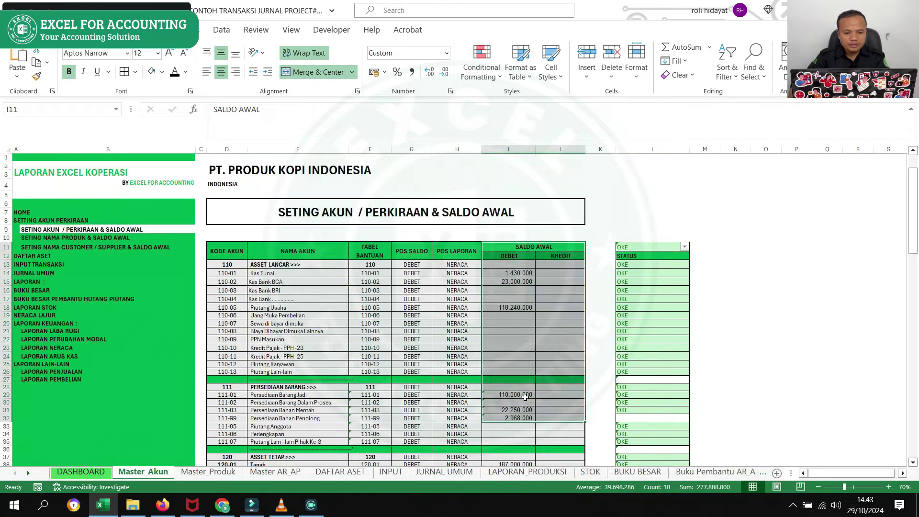
left_click(87, 239)
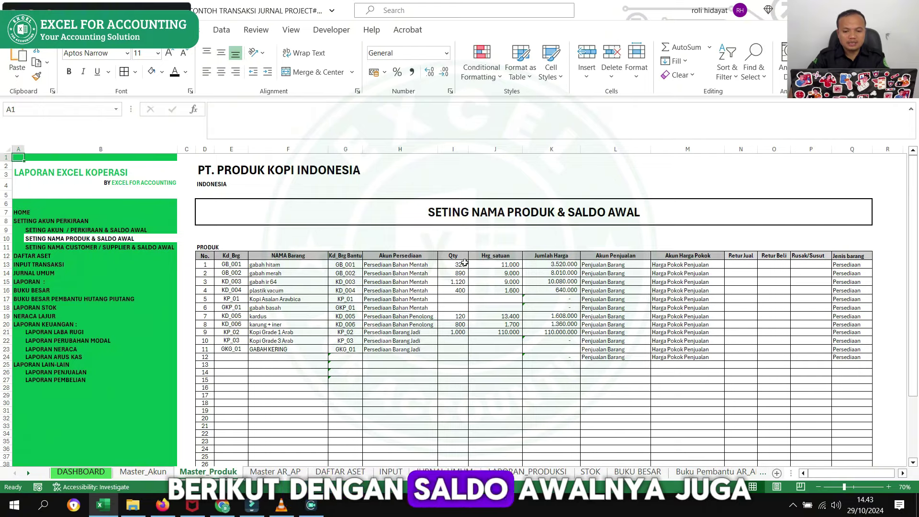
left_click_drag(464, 262, 551, 396)
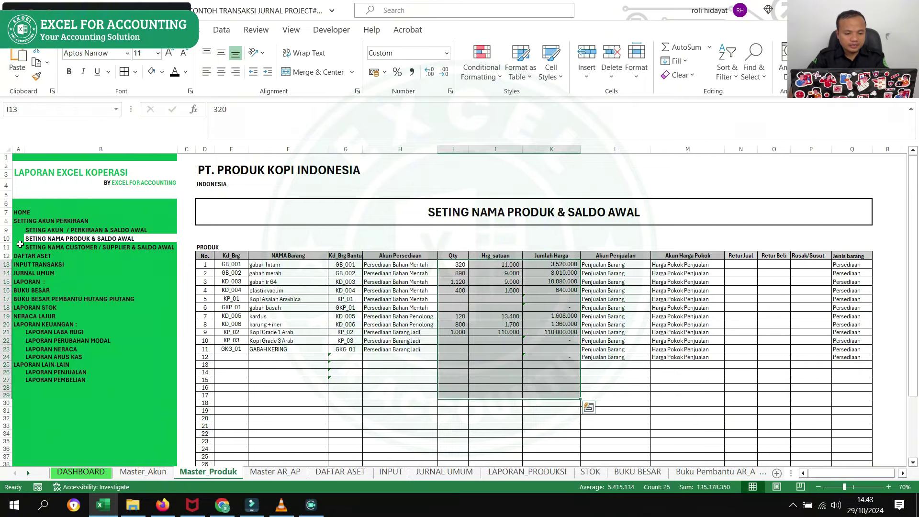
Step: On Master_AR_AP, select the SALDO AWAL cells H11:H23 to confirm the 118.240.000 total
left_click(53, 247)
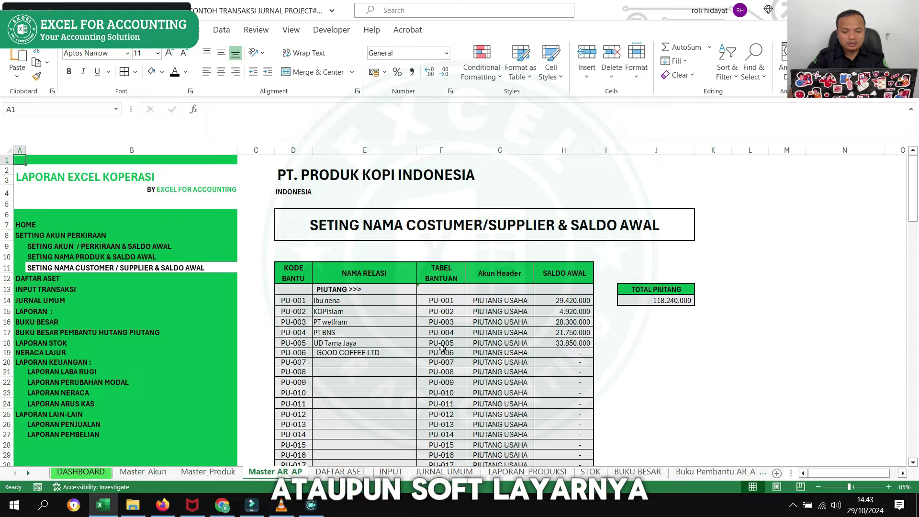
scroll(441, 348, "down", 7)
scroll(443, 349, "down", 10)
scroll(445, 349, "down", 10)
scroll(450, 350, "down", 13)
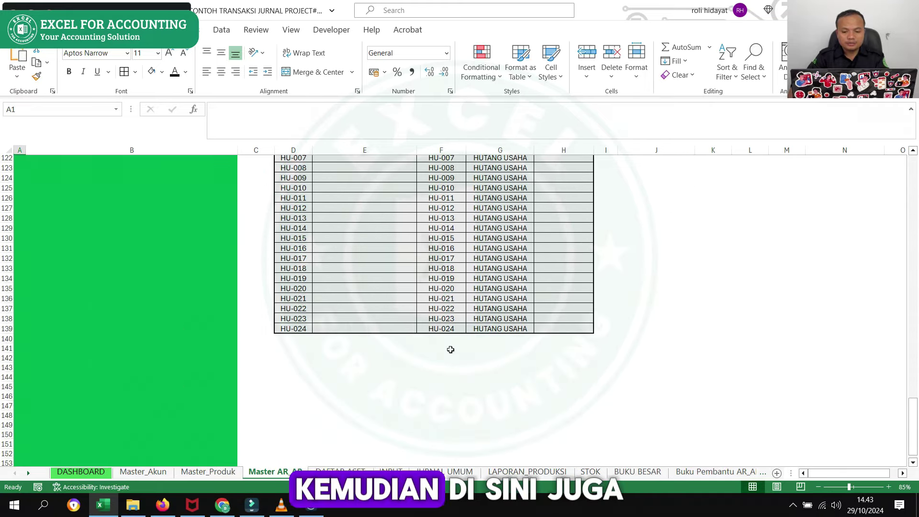
scroll(451, 349, "up", 3)
scroll(452, 349, "up", 10)
scroll(460, 346, "down", 6)
scroll(467, 344, "up", 7)
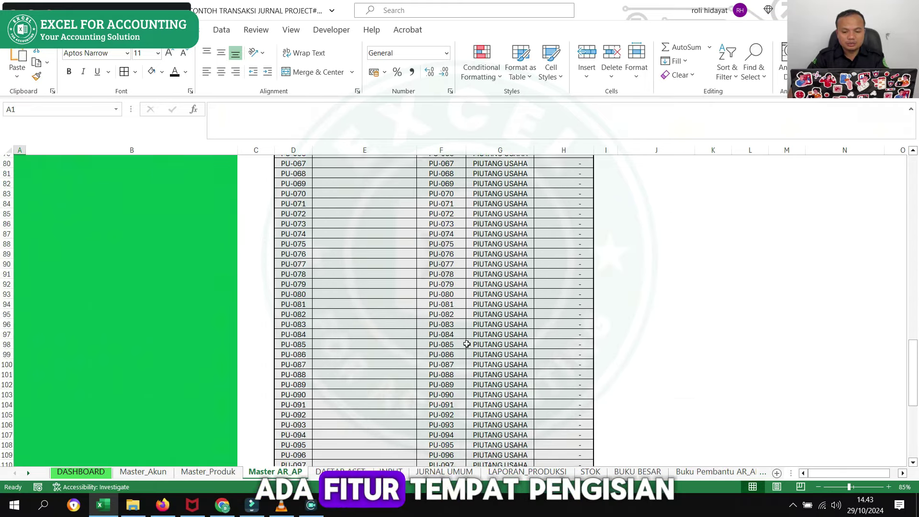
scroll(467, 343, "up", 14)
scroll(500, 325, "up", 12)
left_click(564, 276)
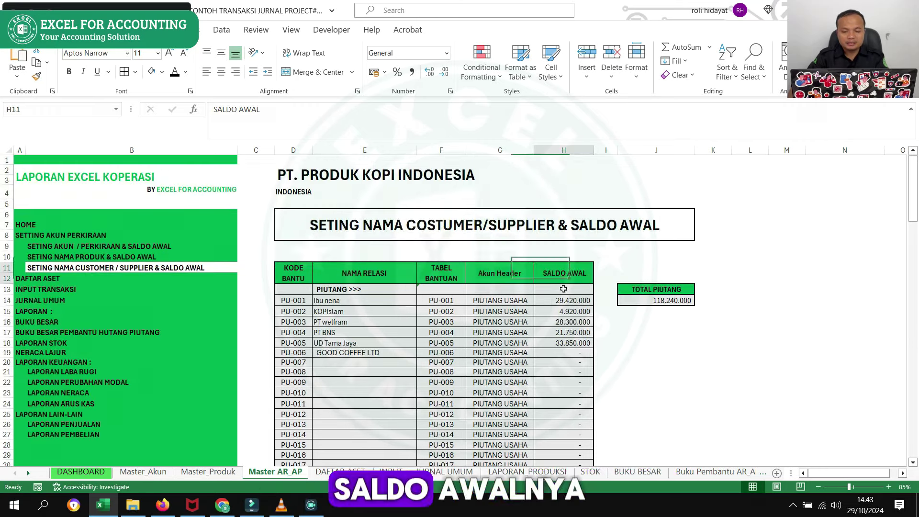
left_click_drag(564, 289, 560, 392)
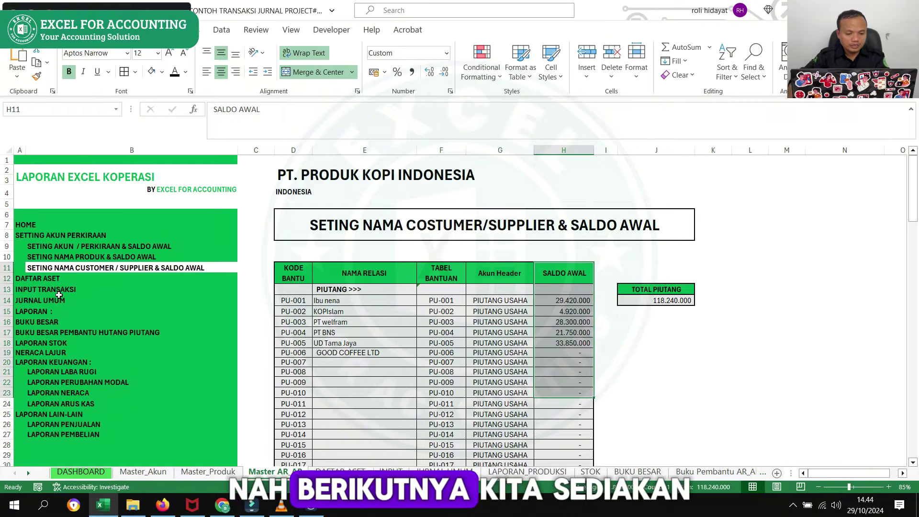
Step: Go to INPUT TRANSAKSI via DAFTAR ASET and narrow the Keterangan and Bukti Transaksi columns
left_click(39, 278)
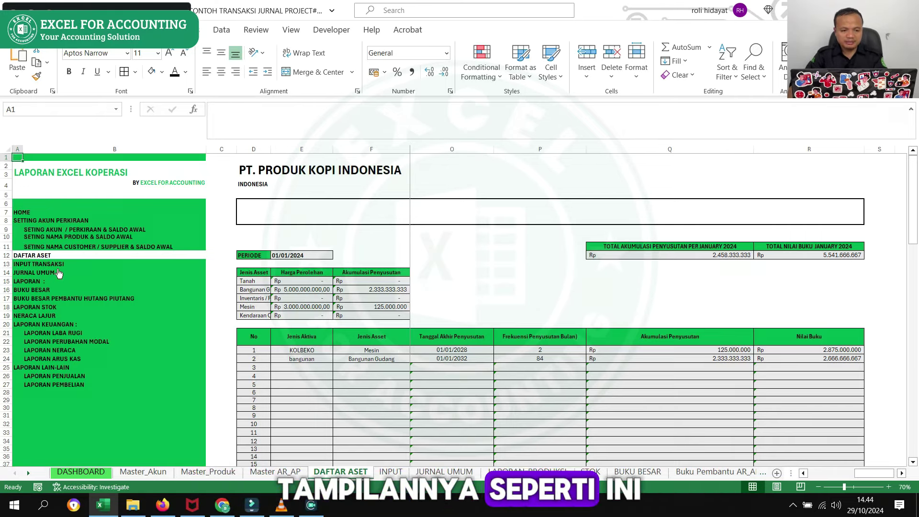
left_click(43, 268)
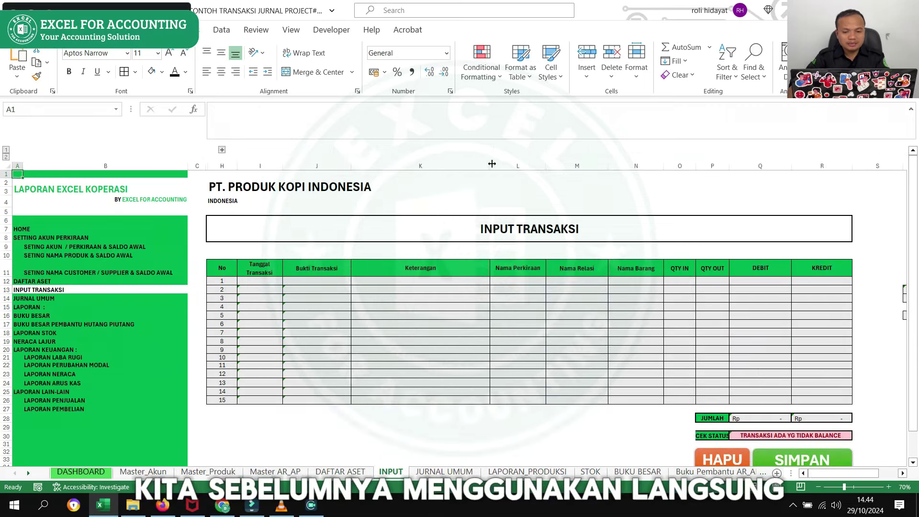
left_click_drag(492, 164, 460, 164)
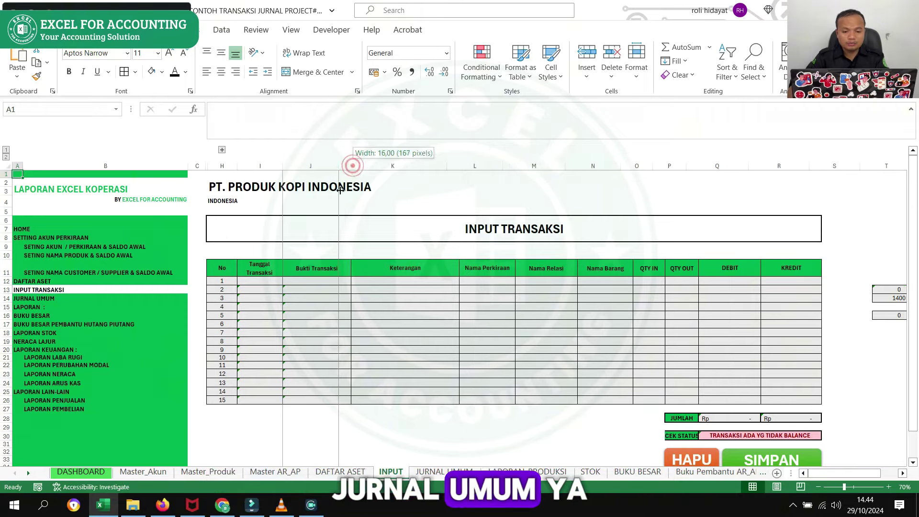
left_click_drag(351, 165, 339, 164)
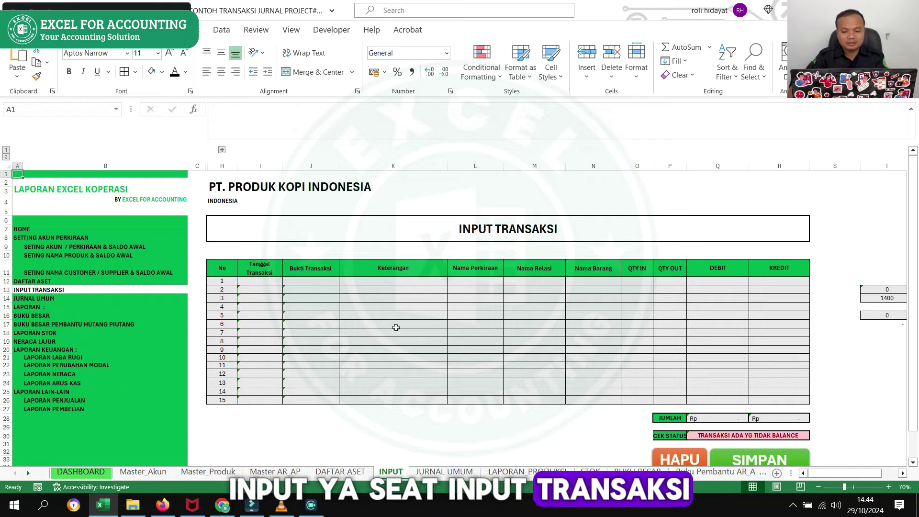
Step: Select the whole transaction entry table H11:R27
scroll(412, 327, "down", 2)
left_click_drag(222, 221, 774, 364)
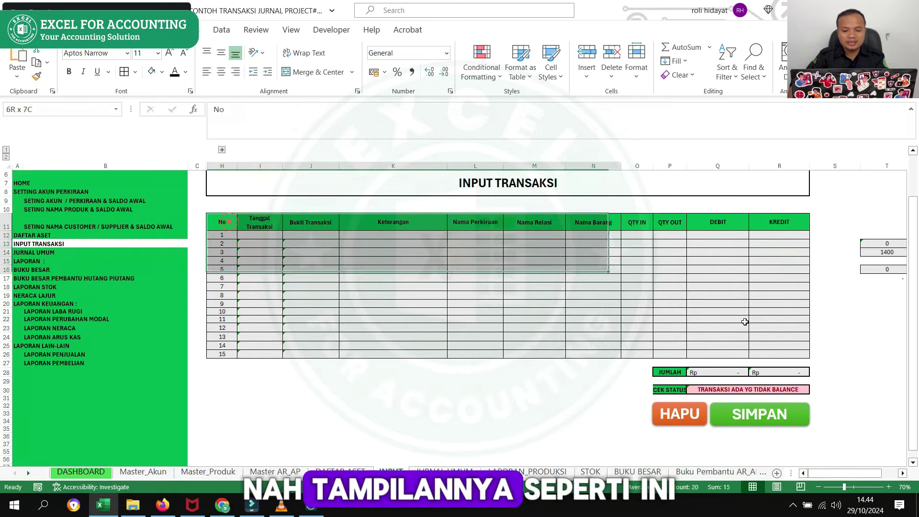
scroll(567, 366, "up", 2)
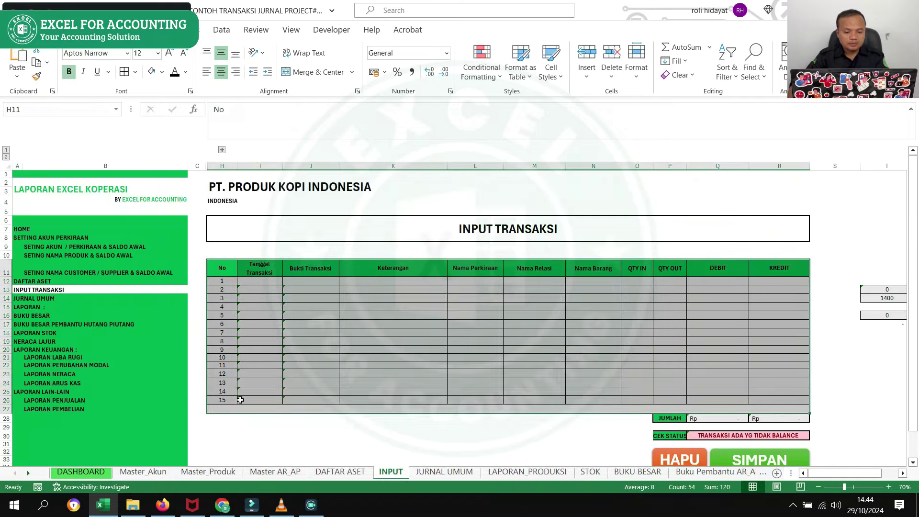
Step: Review the JURNAL UMUM entries in J12:T39, then open the Utang Usaha BUKU BESAR ledger
left_click(35, 299)
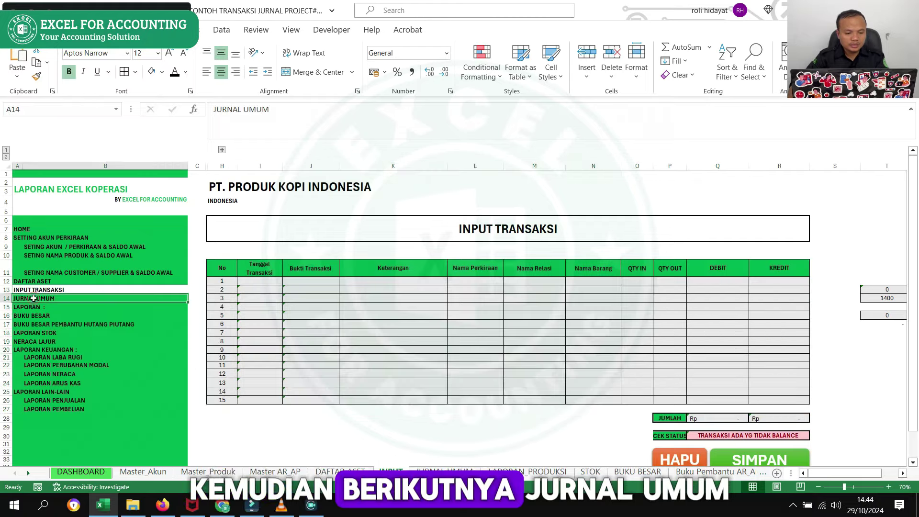
scroll(448, 326, "down", 5)
scroll(448, 325, "up", 5)
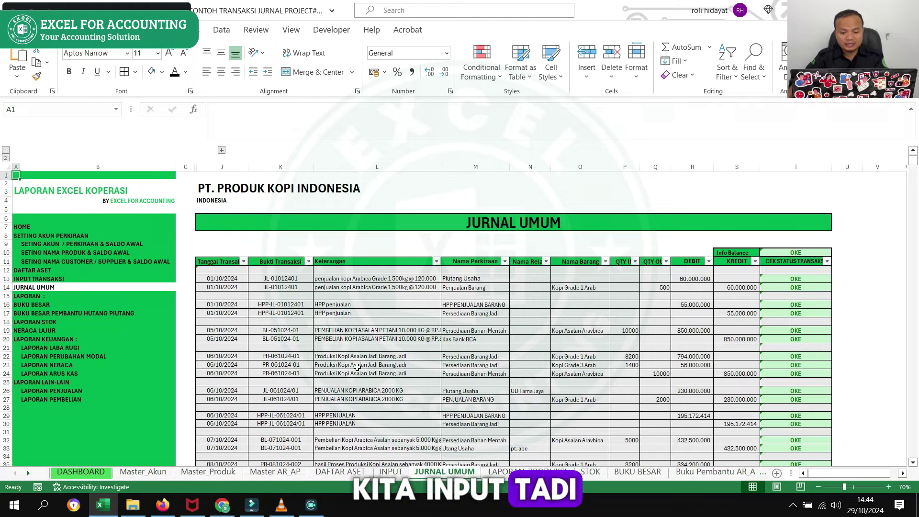
left_click_drag(219, 271, 781, 474)
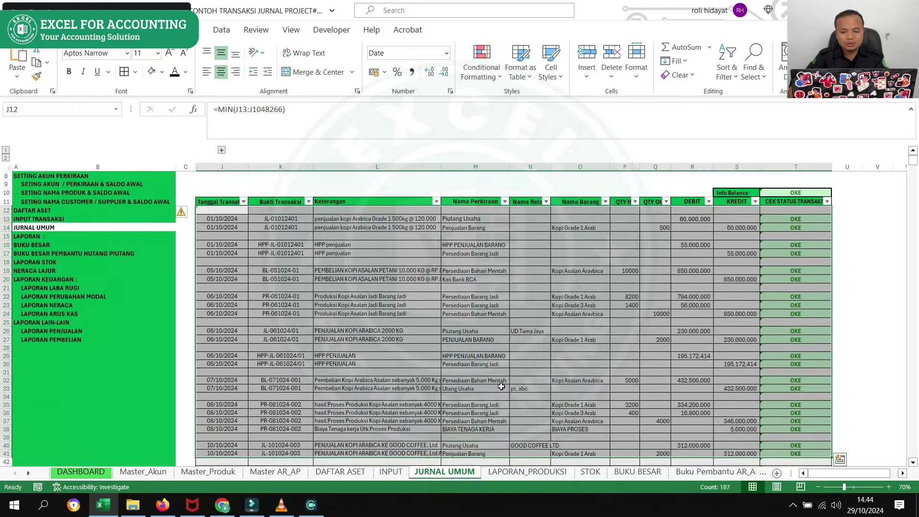
scroll(494, 391, "up", 2)
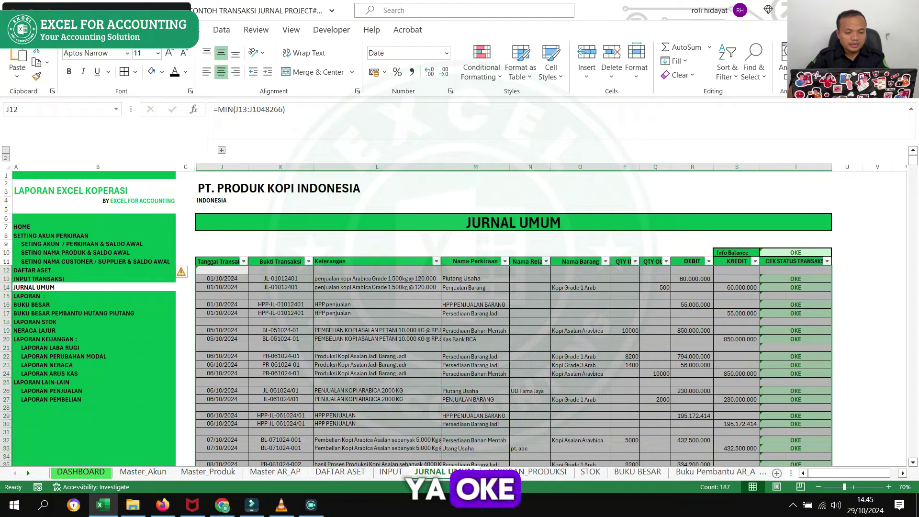
left_click(42, 305)
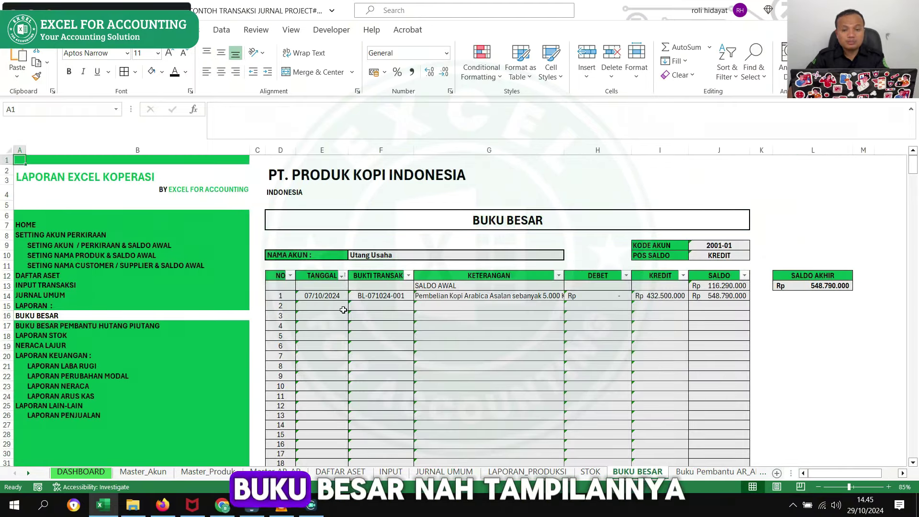
Step: Switch the BUKU BESAR ledger to the Kas Bank BCA account
left_click(461, 252)
left_click(569, 255)
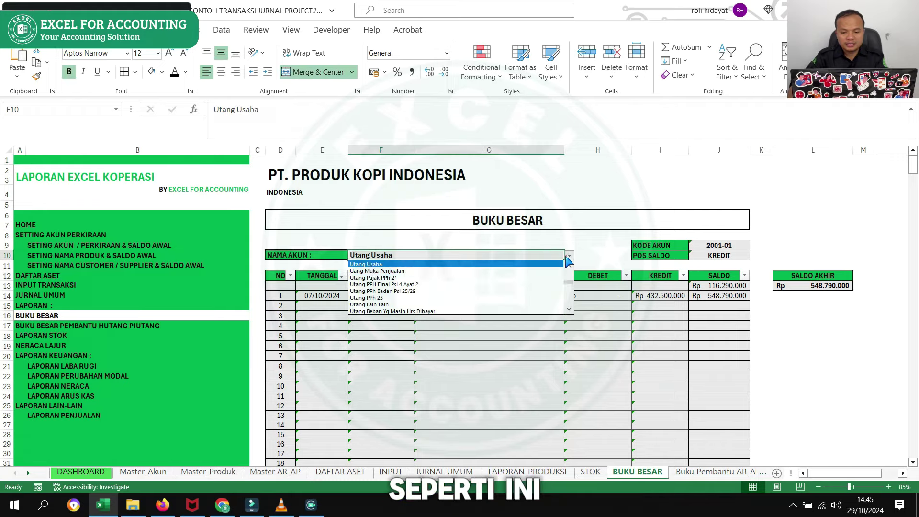
scroll(566, 280, "up", 10)
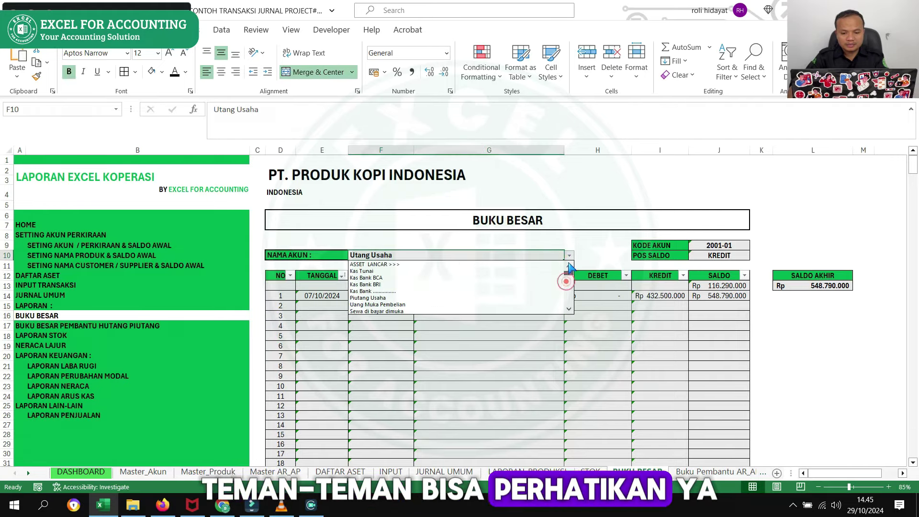
left_click(397, 278)
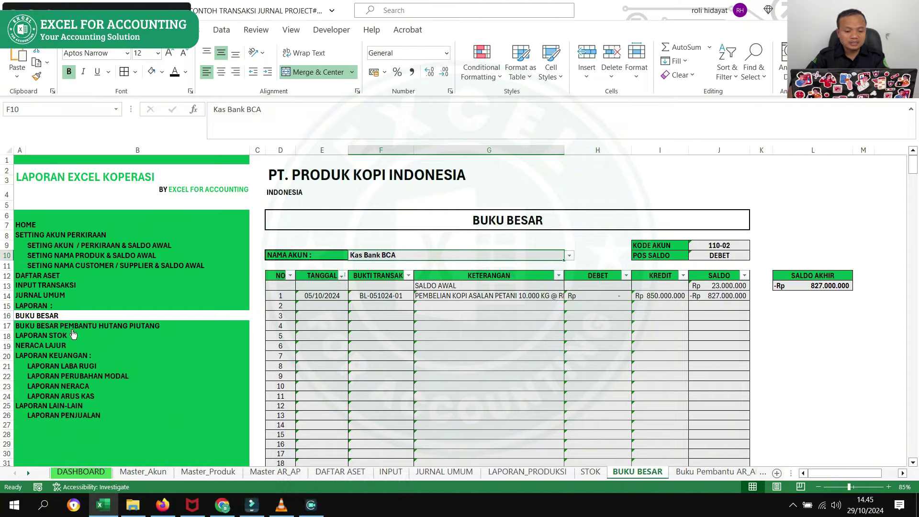
Step: Show the hutang/piutang subsidiary ledger for GOOD COFFEE LTD, then open the stock card report
left_click(73, 333)
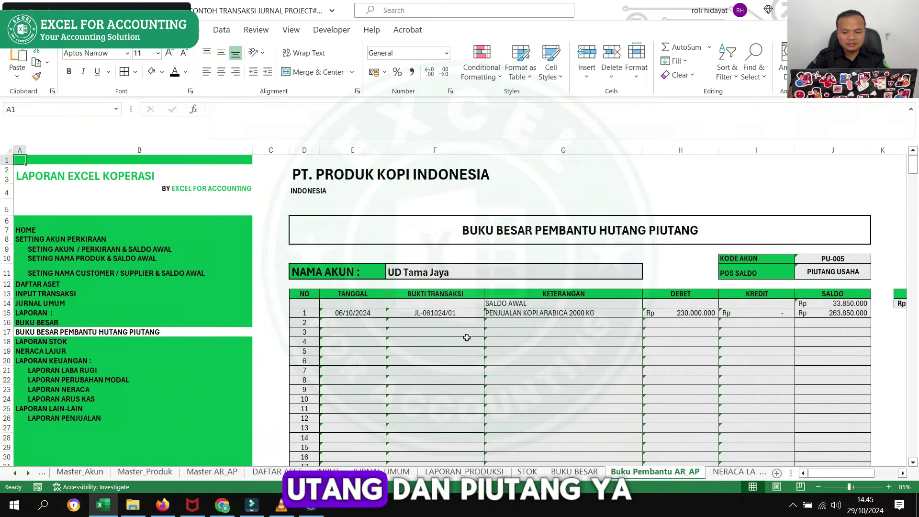
left_click(554, 271)
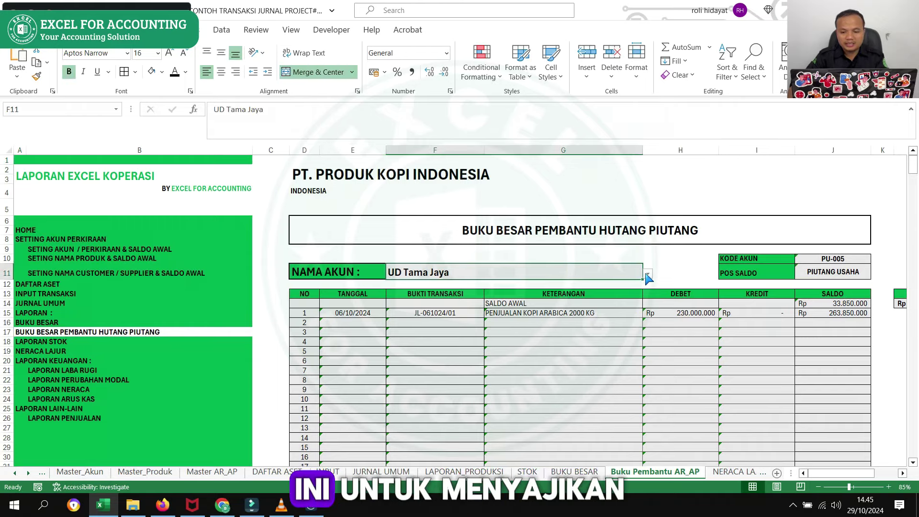
left_click(646, 272)
left_click(433, 290)
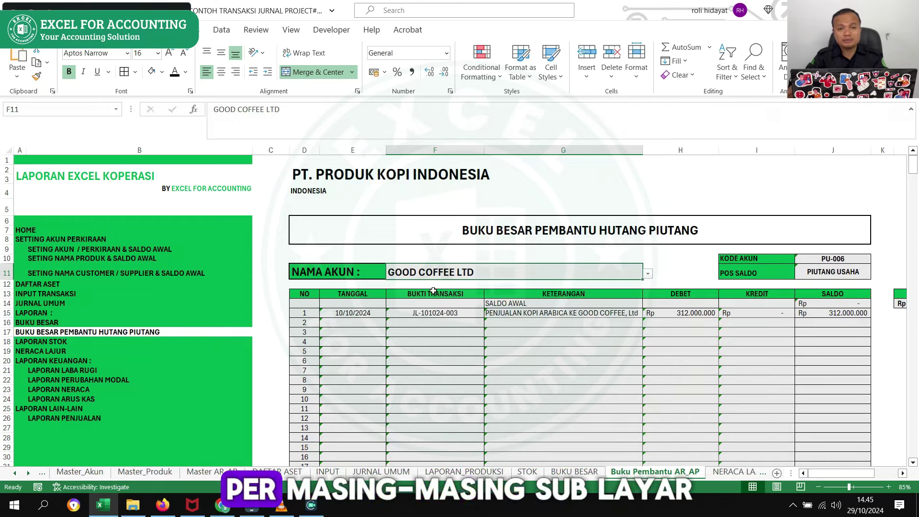
left_click(46, 351)
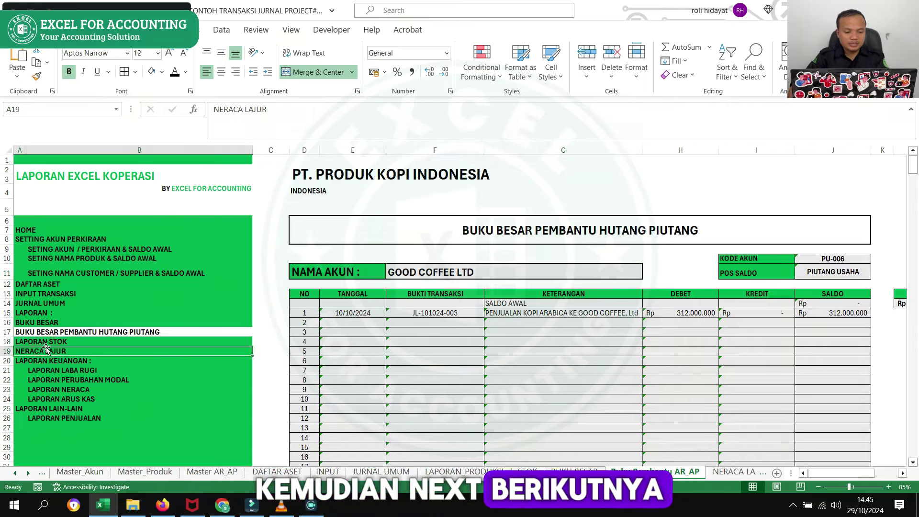
left_click(46, 342)
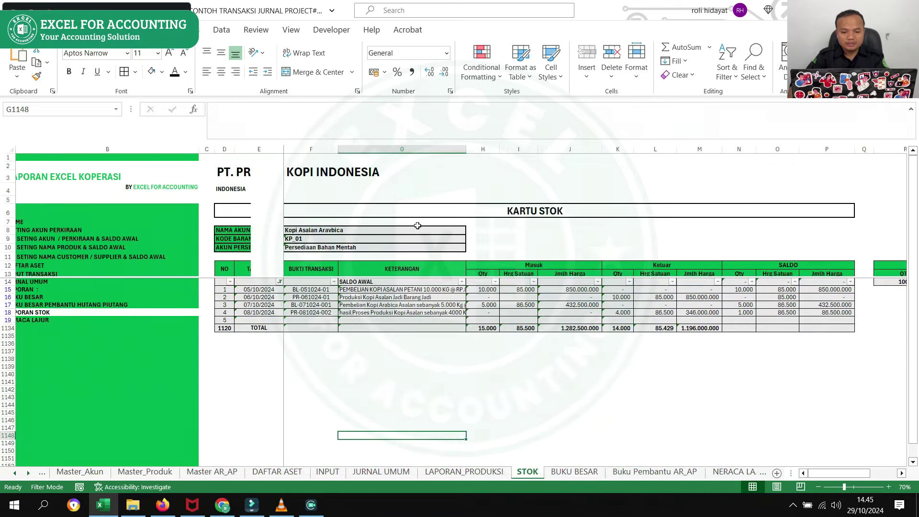
Step: Pick Kopi Grade 1 Arab in the stock card item cell F8, then go to Master_Produk
left_click(412, 231)
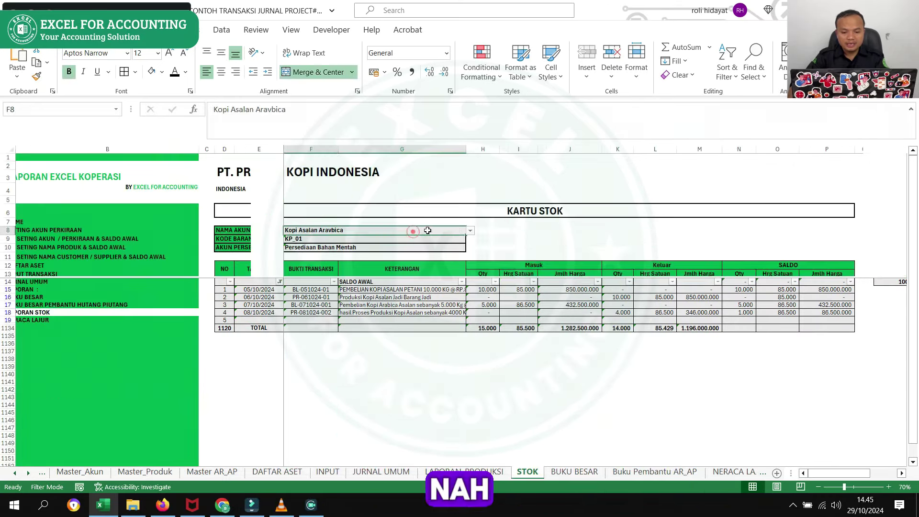
left_click(470, 231)
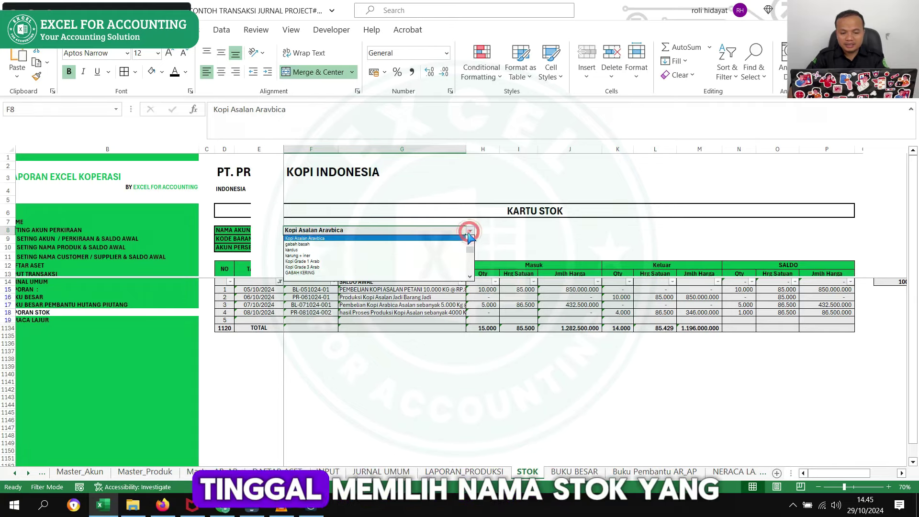
left_click(310, 261)
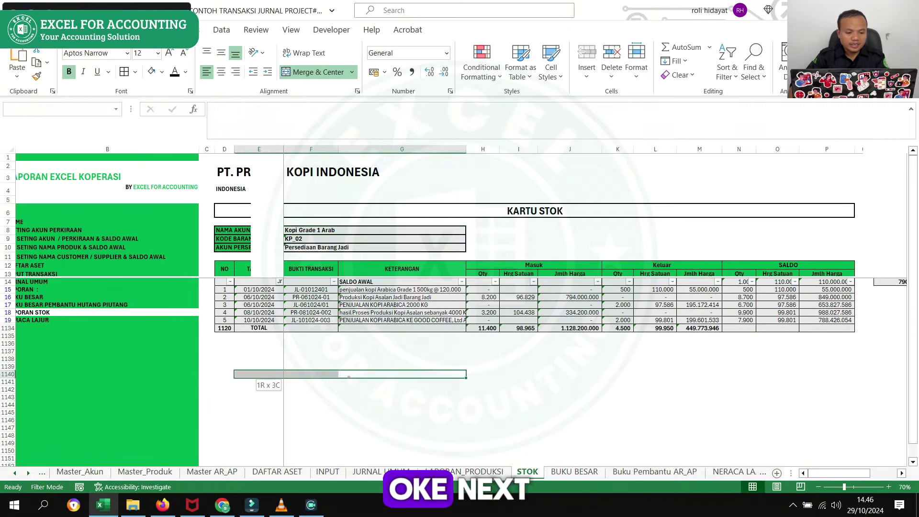
left_click_drag(350, 374, 18, 346)
left_click(100, 288)
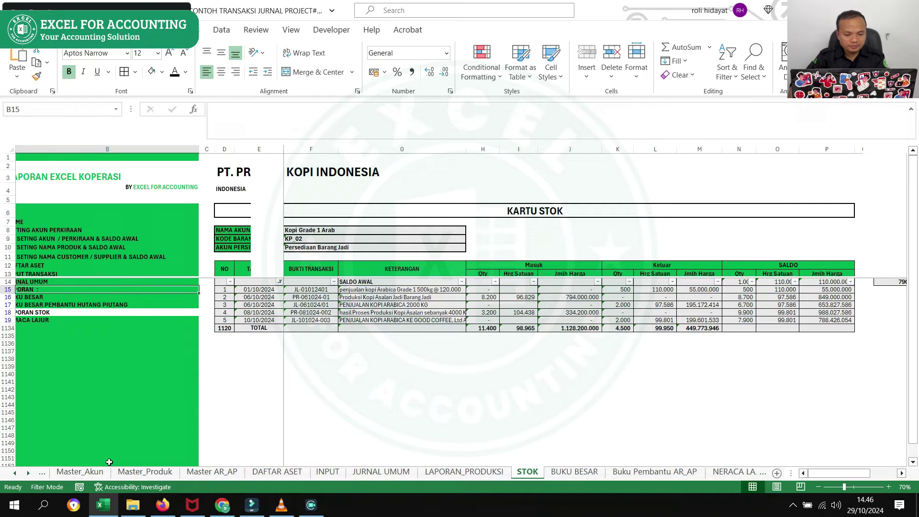
left_click(142, 472)
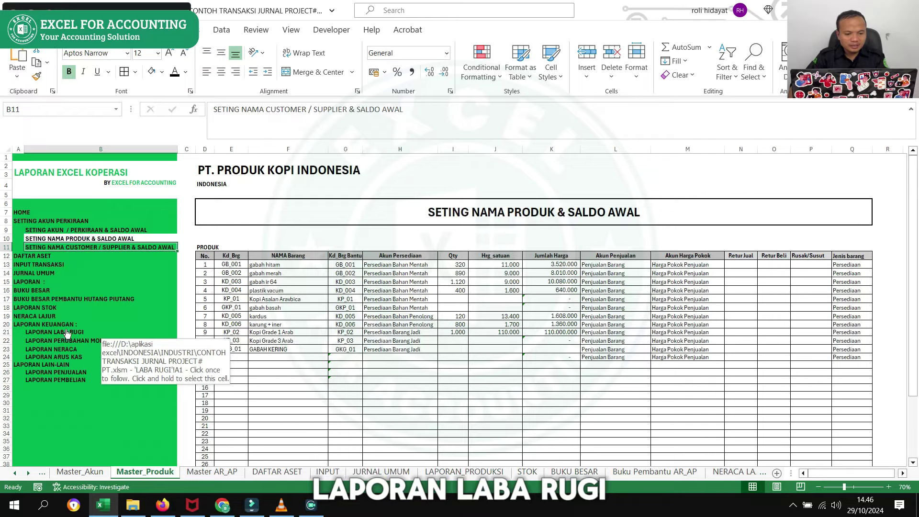
Step: Open the LABA RUGI report and set its period end date to 30/09/2024
left_click(68, 335)
scroll(460, 325, "down", 4)
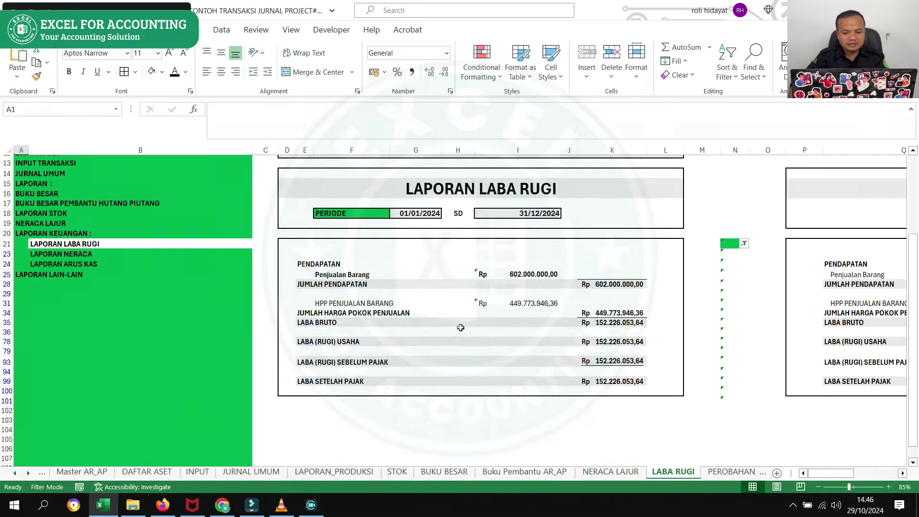
scroll(501, 311, "up", 4)
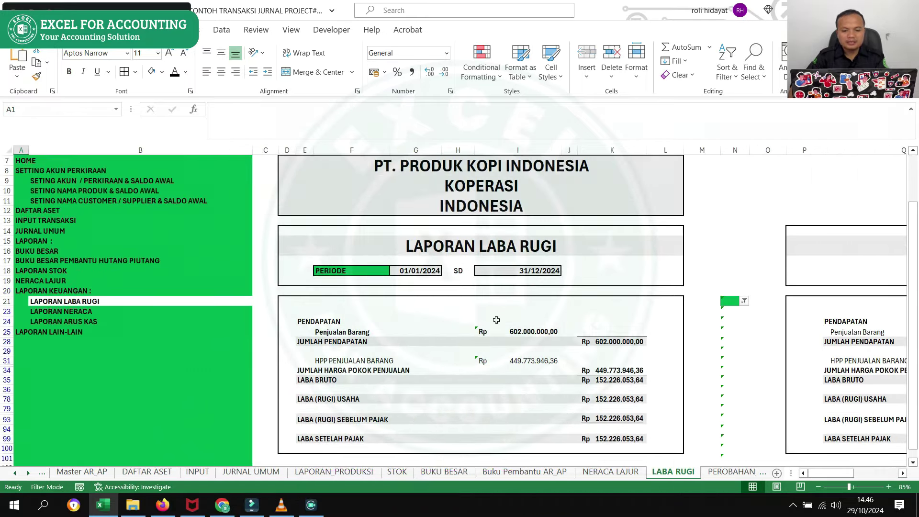
scroll(497, 319, "down", 2)
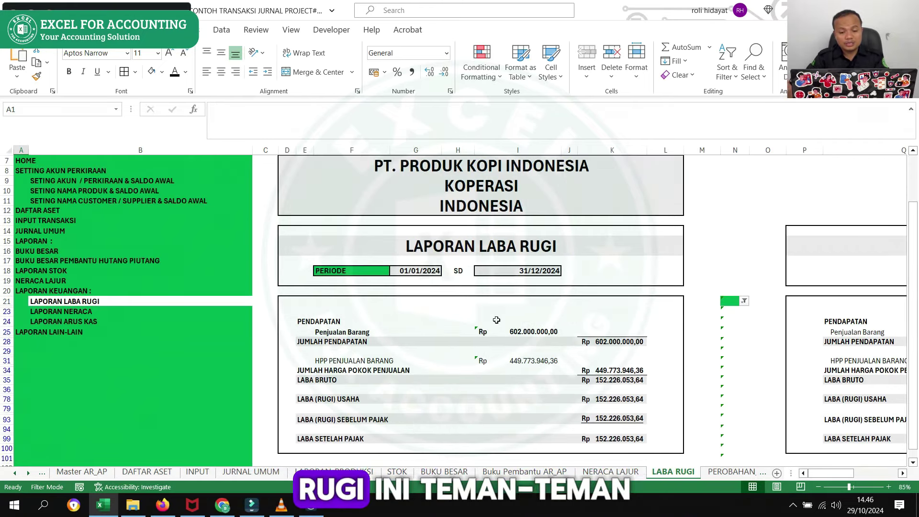
left_click(424, 271)
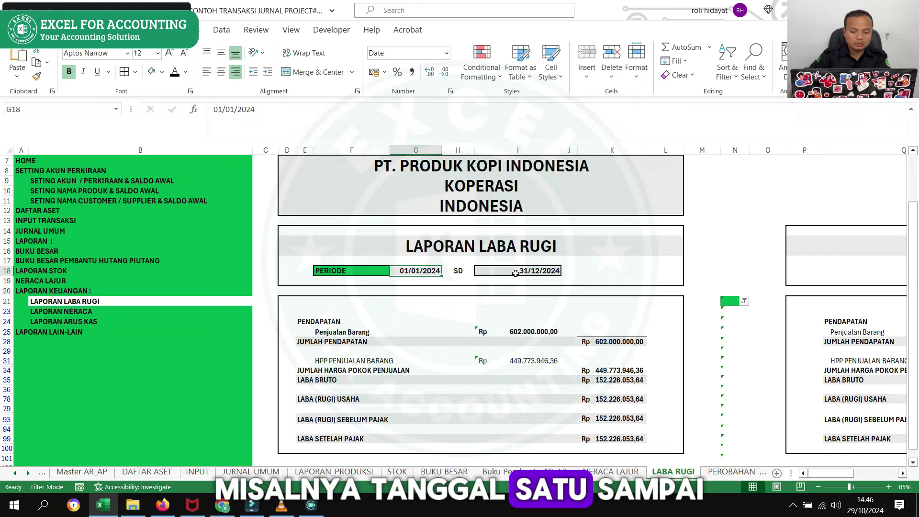
type("30")
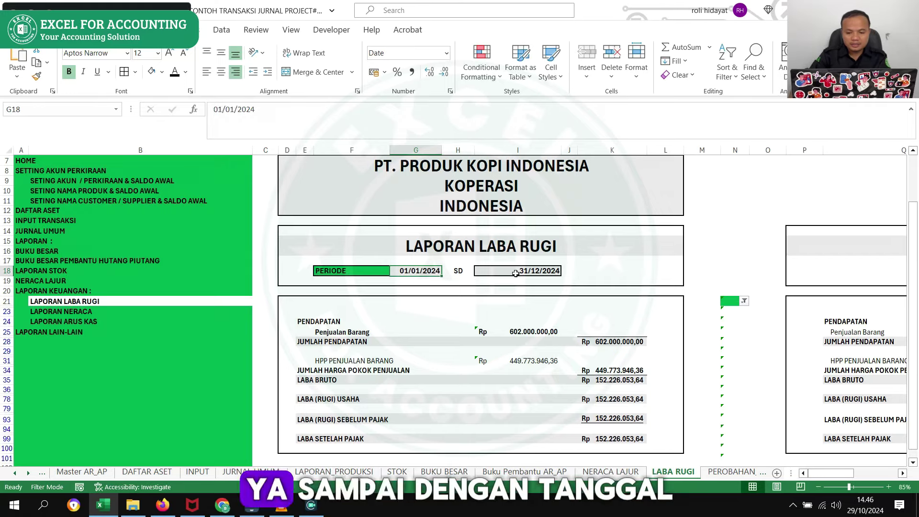
left_click(516, 274)
type("30")
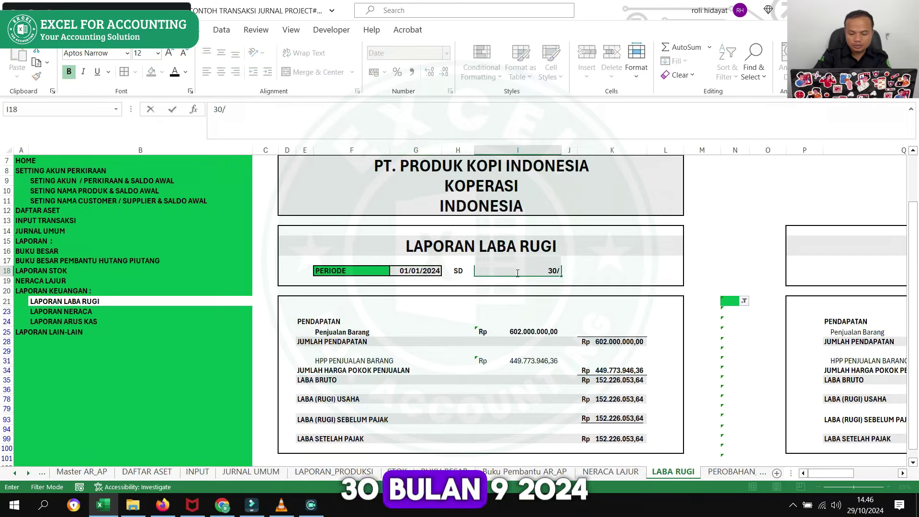
type("/09/2024")
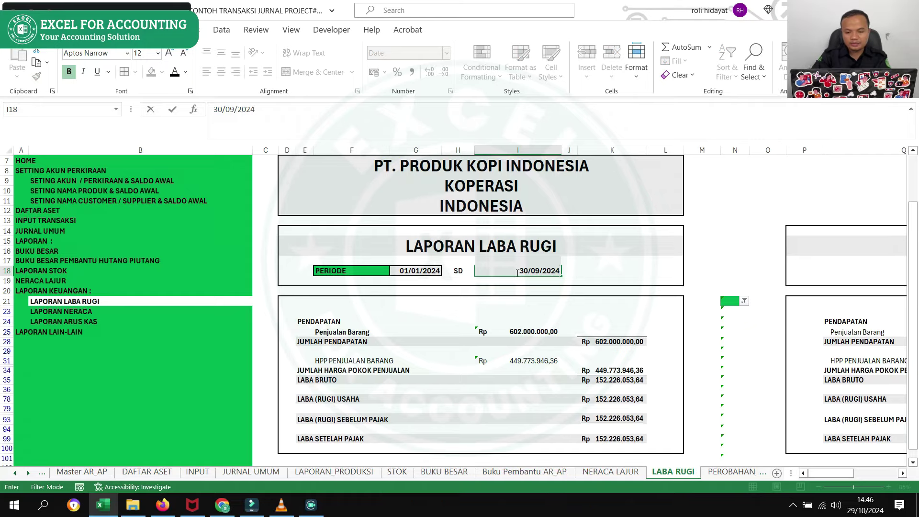
key("Return")
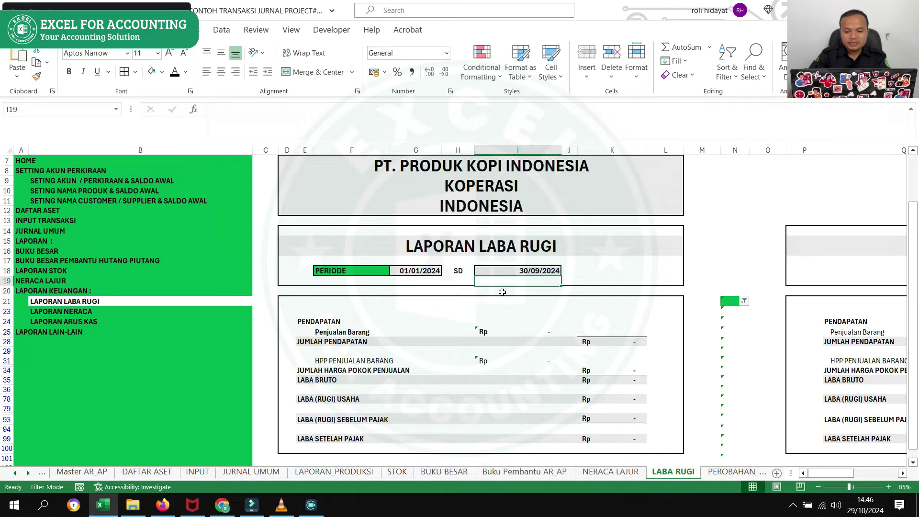
Step: Change the report end date to 31/12/2024
scroll(502, 292, "down", 2)
scroll(495, 283, "up", 1)
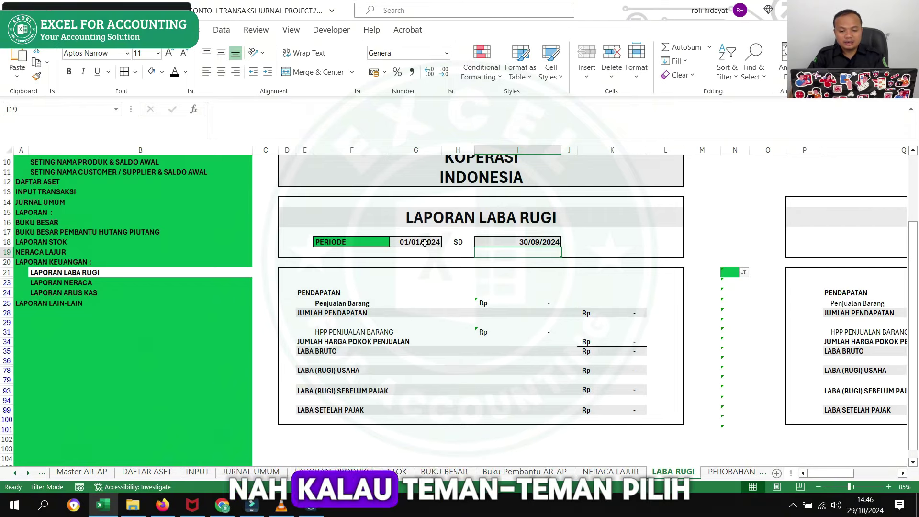
left_click(527, 243)
type("31")
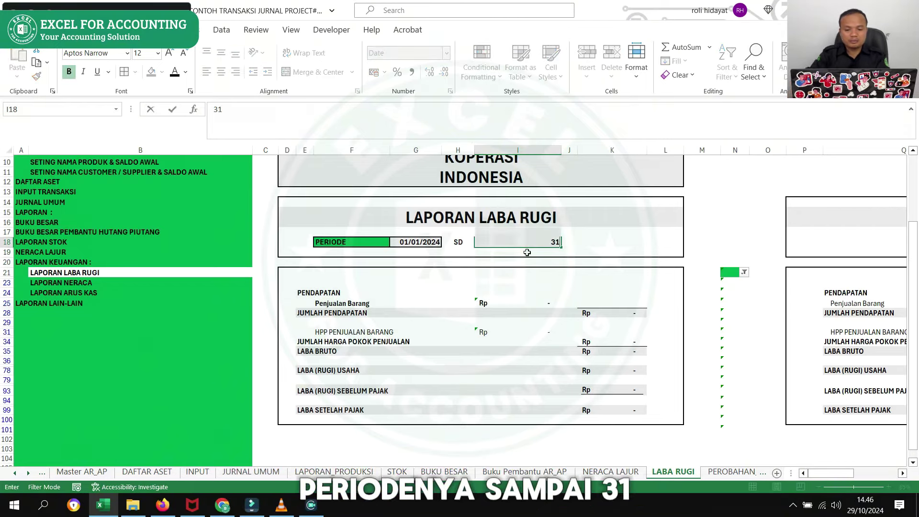
type("/12/20")
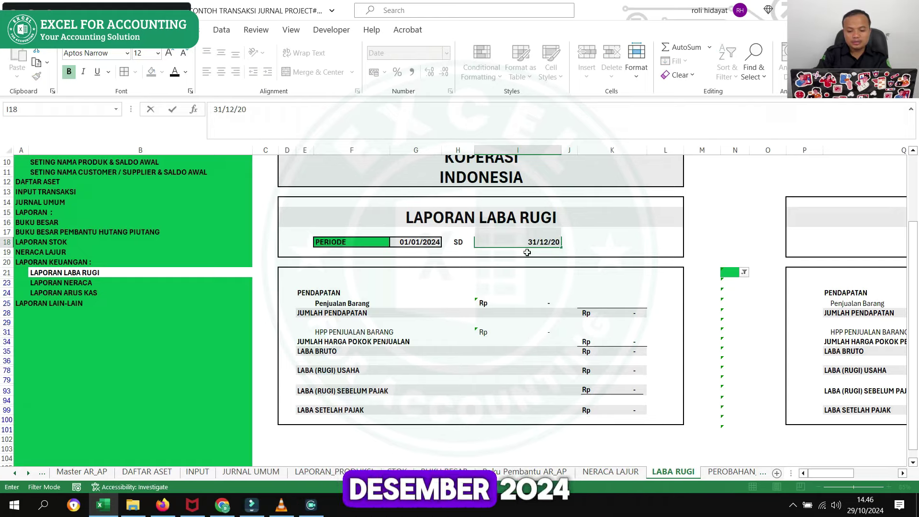
type("24")
key("Return")
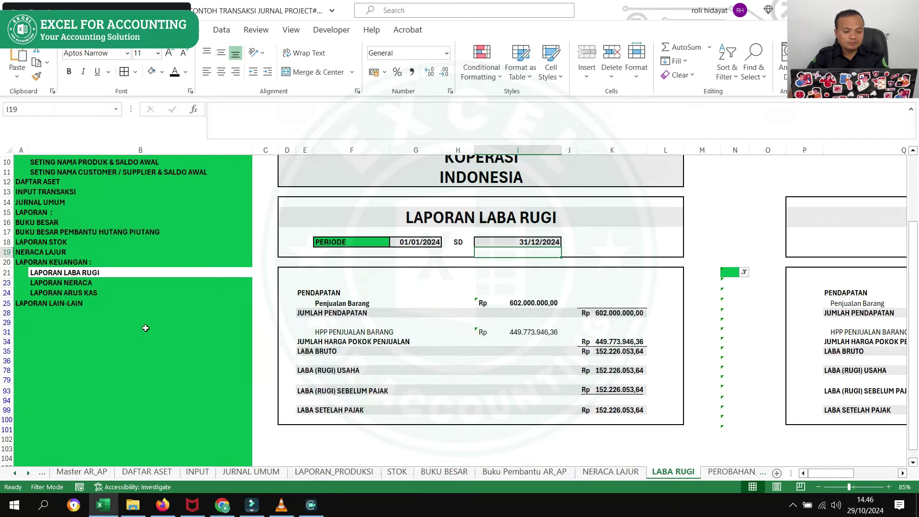
Step: Open the NERACA balance sheet and reapply its FILTER column AutoFilter so all account rows show
left_click(70, 284)
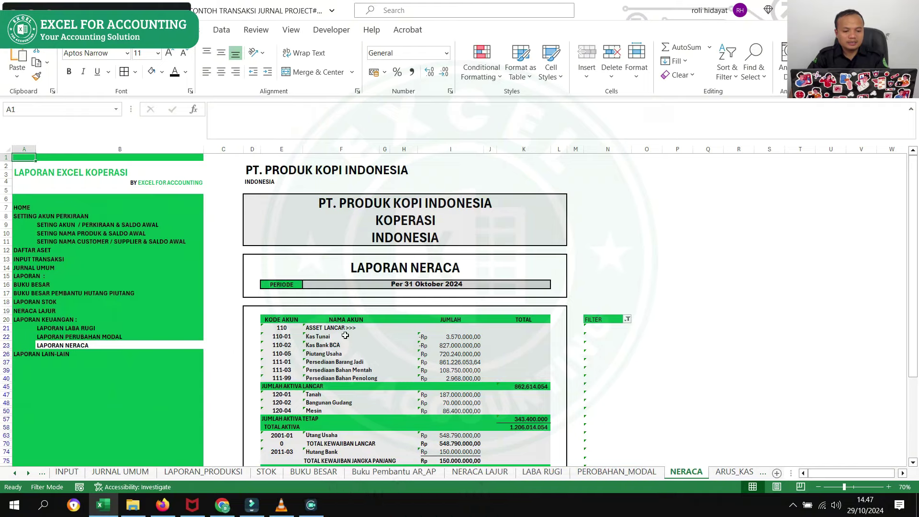
scroll(345, 336, "down", 2)
scroll(345, 336, "down", 3)
scroll(346, 336, "up", 3)
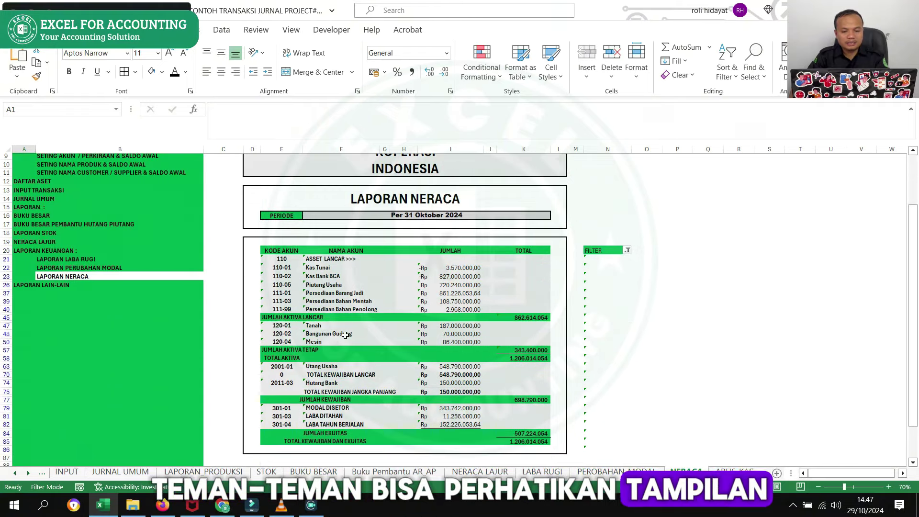
left_click(627, 250)
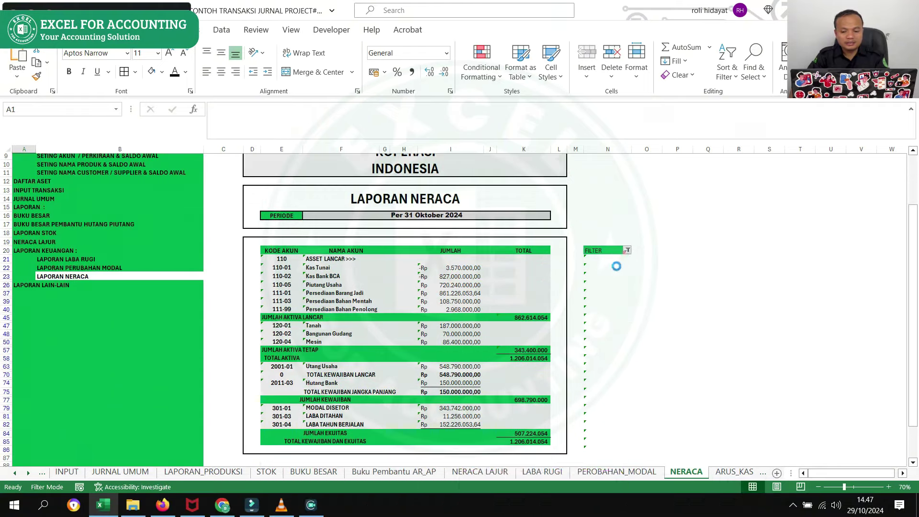
left_click(572, 476)
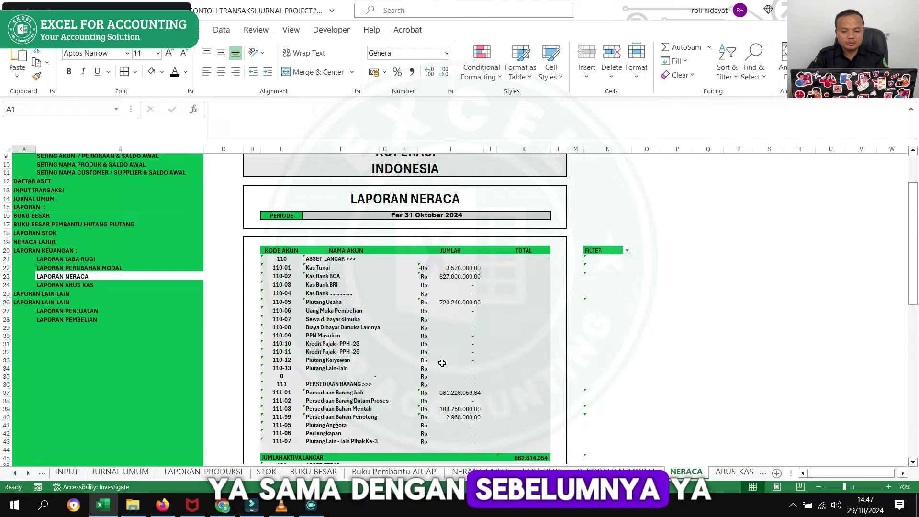
scroll(445, 350, "down", 7)
scroll(445, 350, "down", 6)
scroll(491, 347, "up", 13)
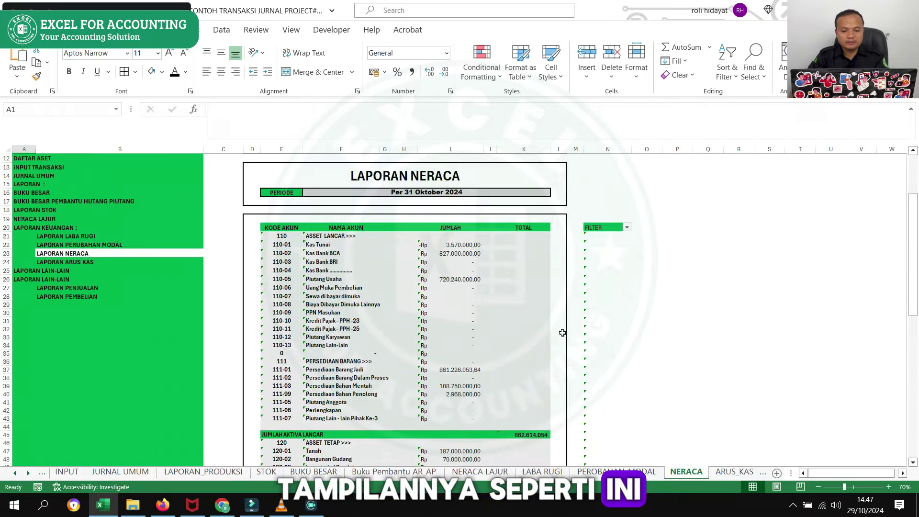
scroll(560, 330, "up", 4)
Step: Open the LAPORAN ARUS KAS cash flow report and scroll through it
left_click(67, 355)
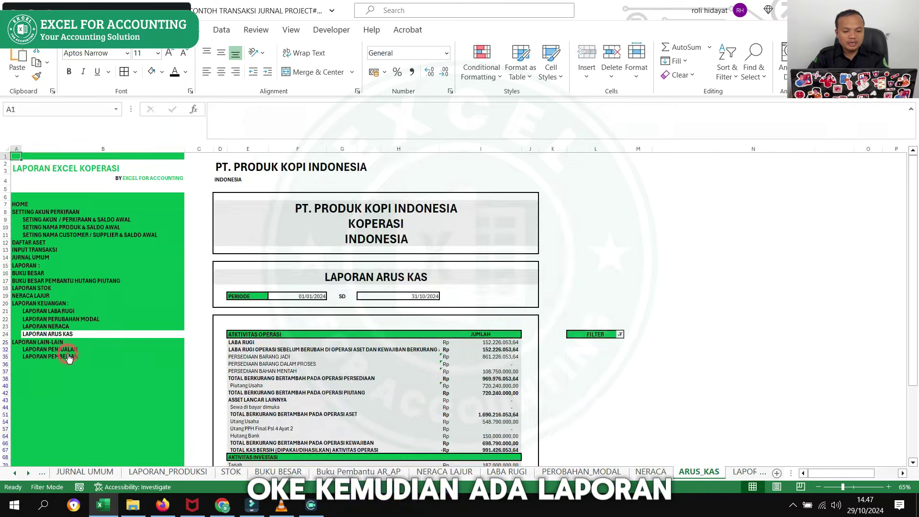
scroll(324, 346, "down", 5)
scroll(324, 346, "down", 3)
scroll(421, 349, "up", 5)
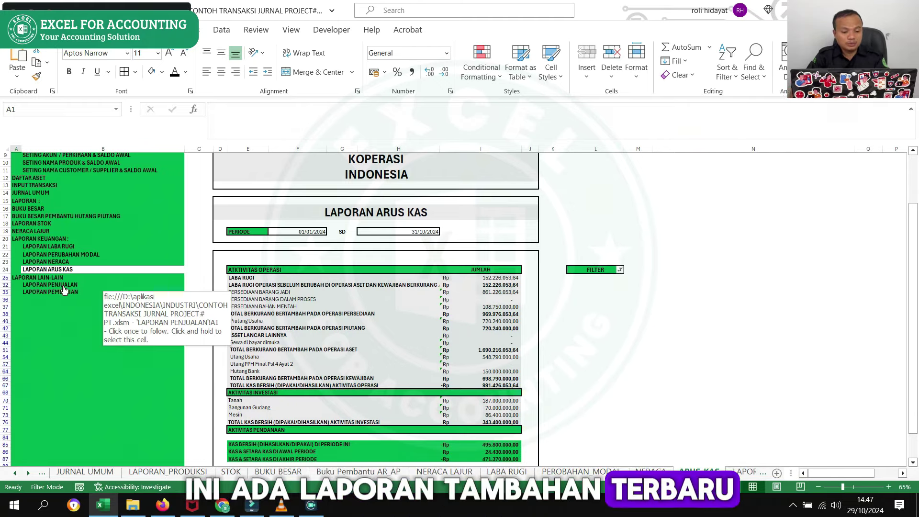
Step: Open LAPORAN PENJUALAN and check its period cells G18 and I18: 01/01/2024 to 29/12/2024
left_click(64, 290)
scroll(545, 308, "down", 2)
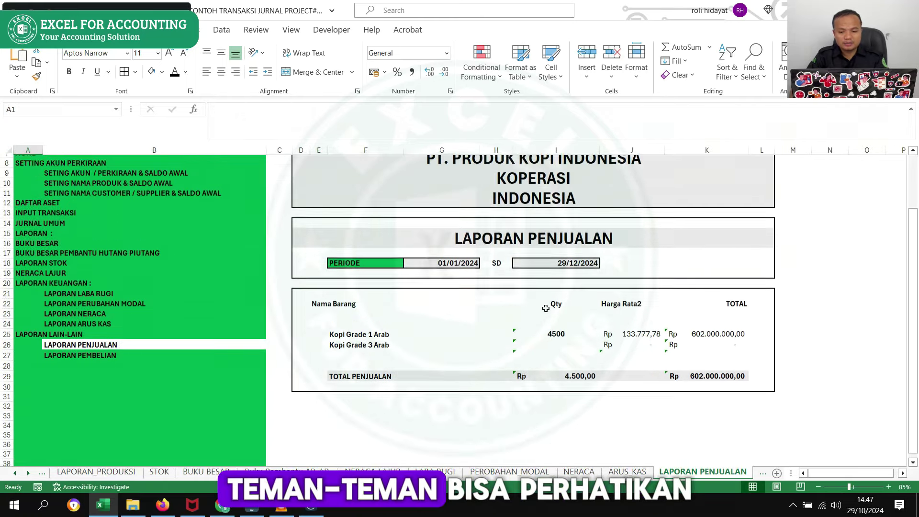
scroll(505, 279, "up", 1)
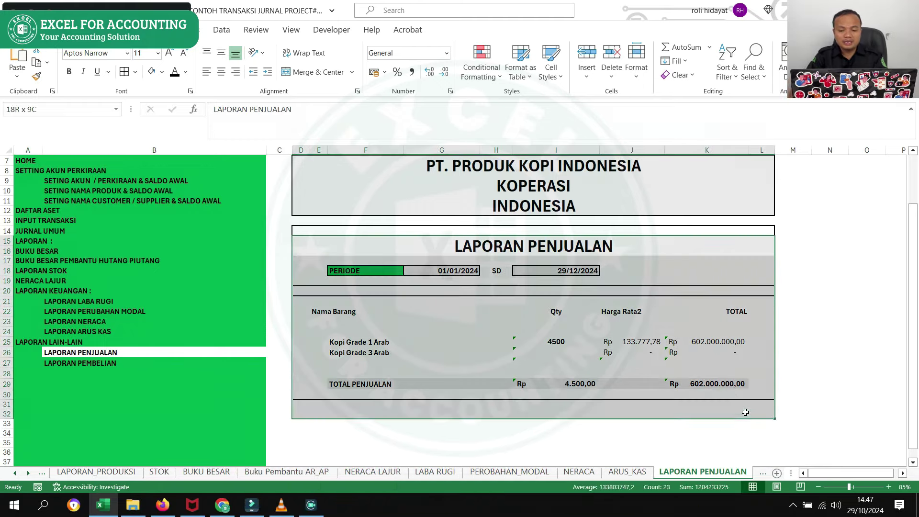
left_click(464, 269)
left_click(566, 270)
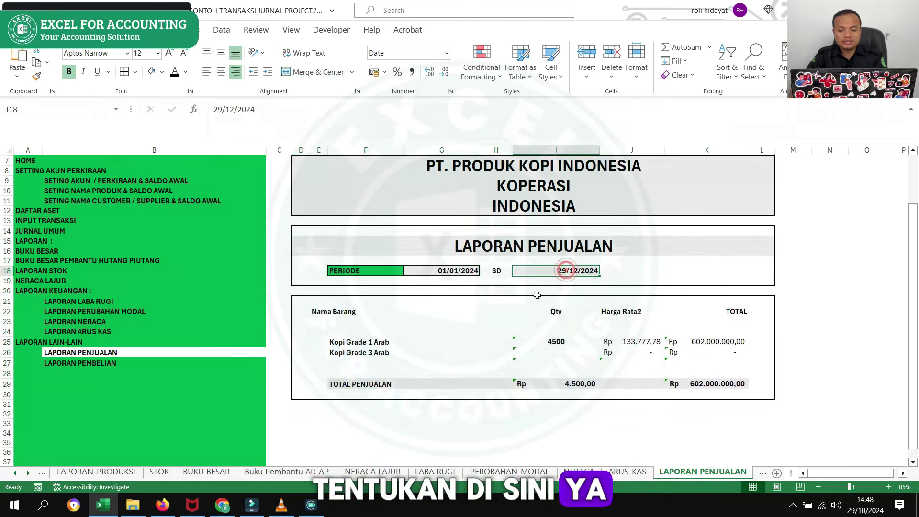
Step: Open the LAPORAN PEMBELIAN report and narrow its TANGGAL date column
left_click(94, 365)
left_click_drag(470, 346, 708, 344)
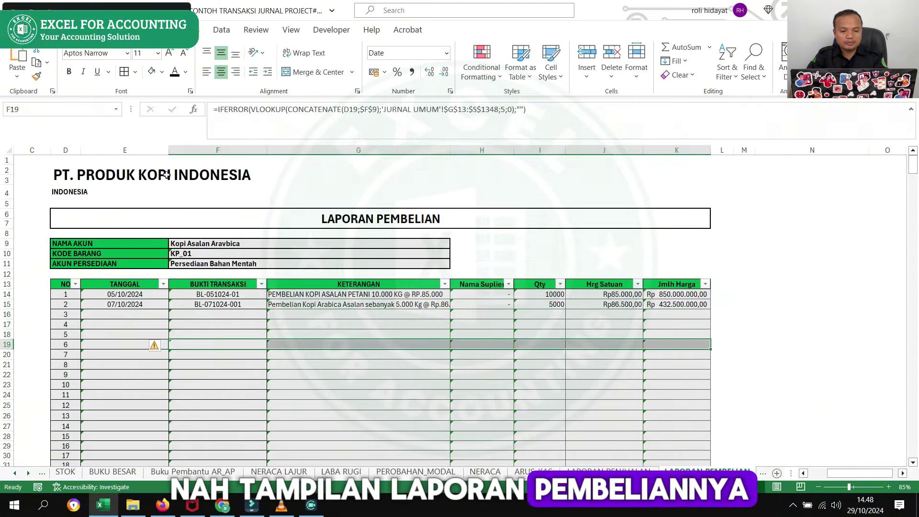
mouse_move(168, 150)
left_mouse_down()
mouse_move(134, 201)
mouse_move(143, 229)
left_mouse_up()
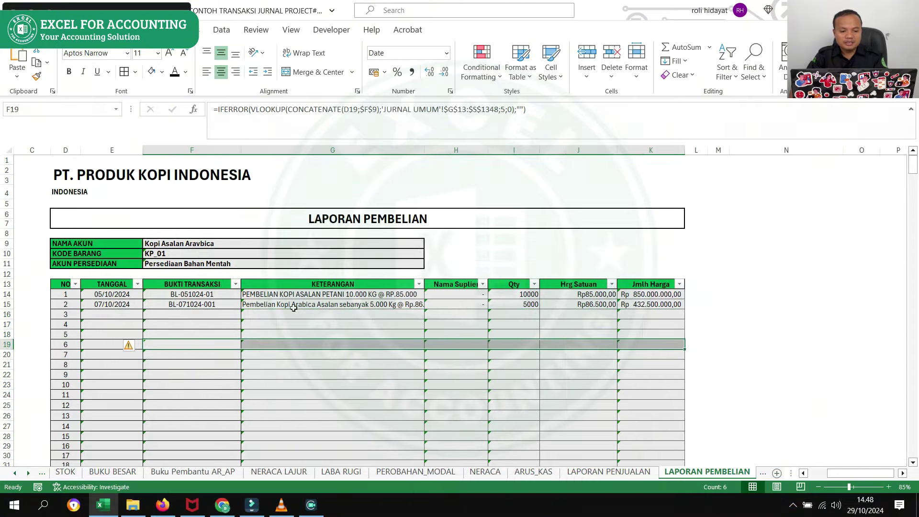
Step: Inspect the purchase table: open and cancel the Nama Suplier filter, then check a KETERANGAN cell
left_click(491, 394)
scroll(490, 395, "left", 3)
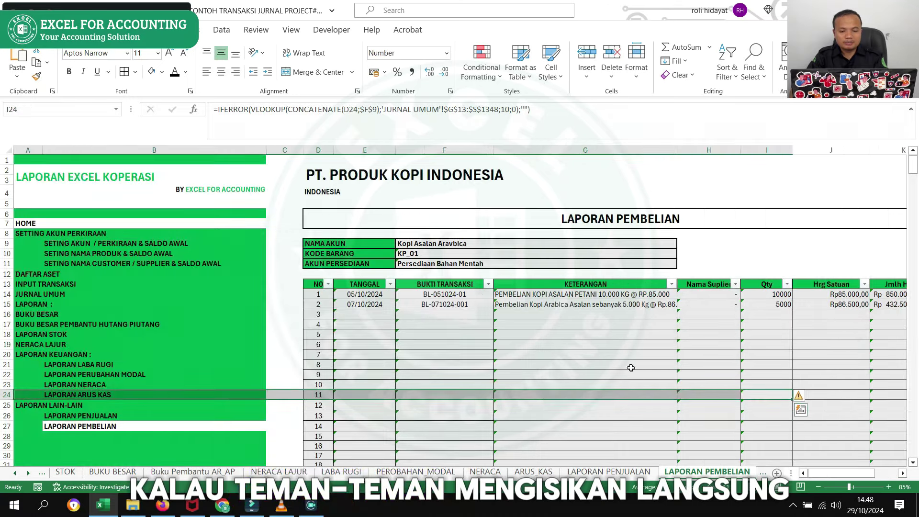
left_click(737, 285)
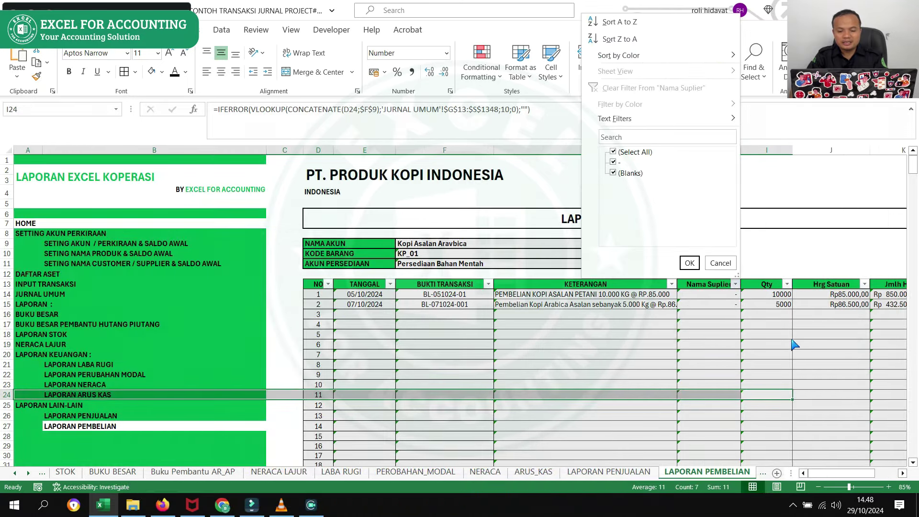
key("Escape")
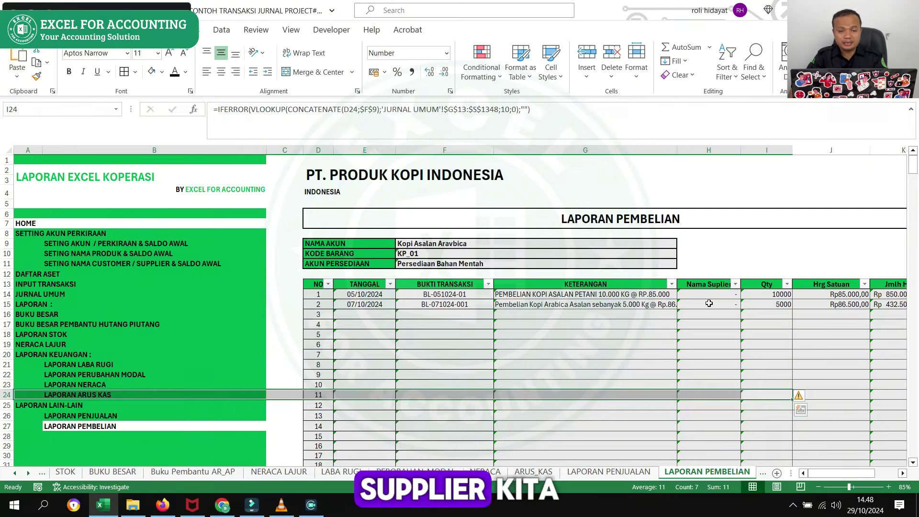
left_click(556, 342)
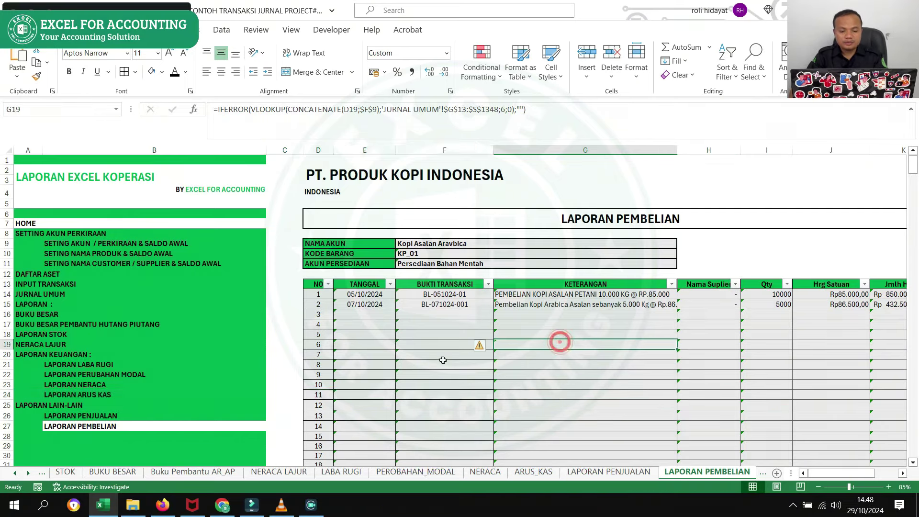
scroll(163, 424, "down", 5)
scroll(158, 422, "up", 5)
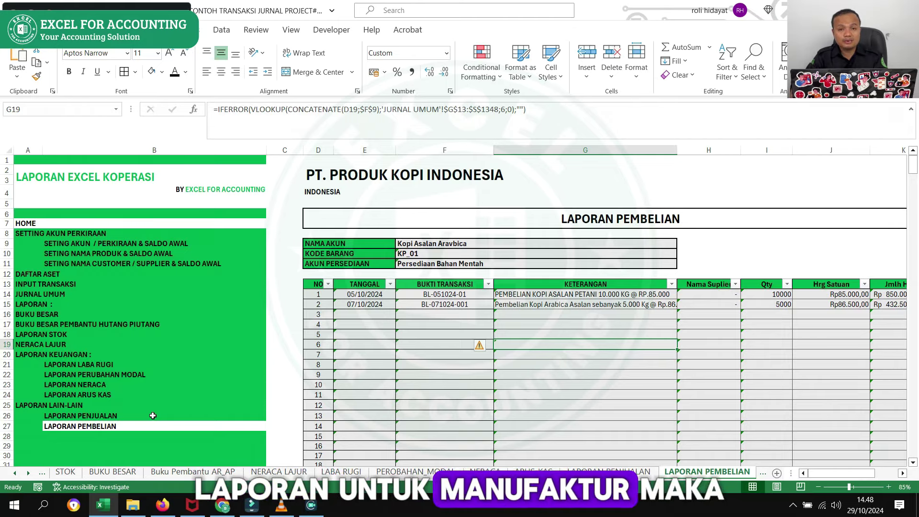
Step: Scroll the sheet tabs back and switch to the LAPORAN_PRODUKSI sheet
left_click(15, 472)
left_click(15, 473)
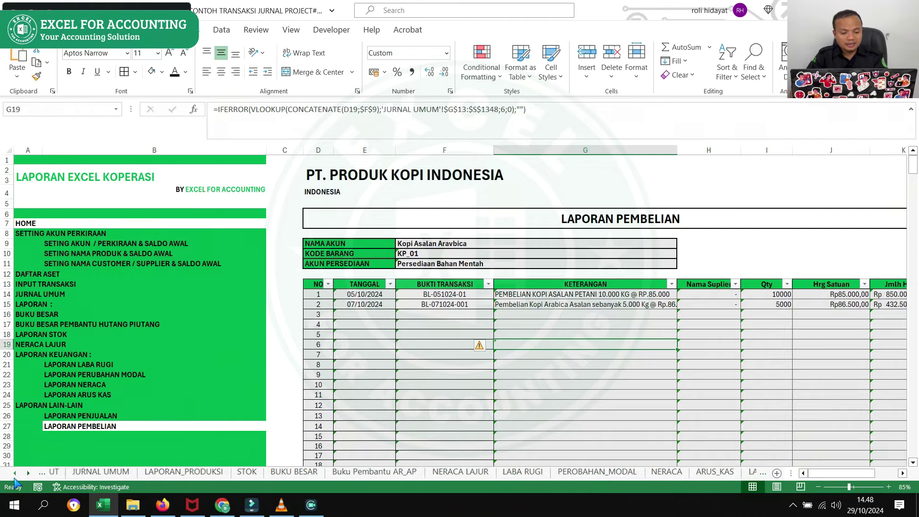
left_click(15, 472)
left_click(15, 473)
left_click(404, 464)
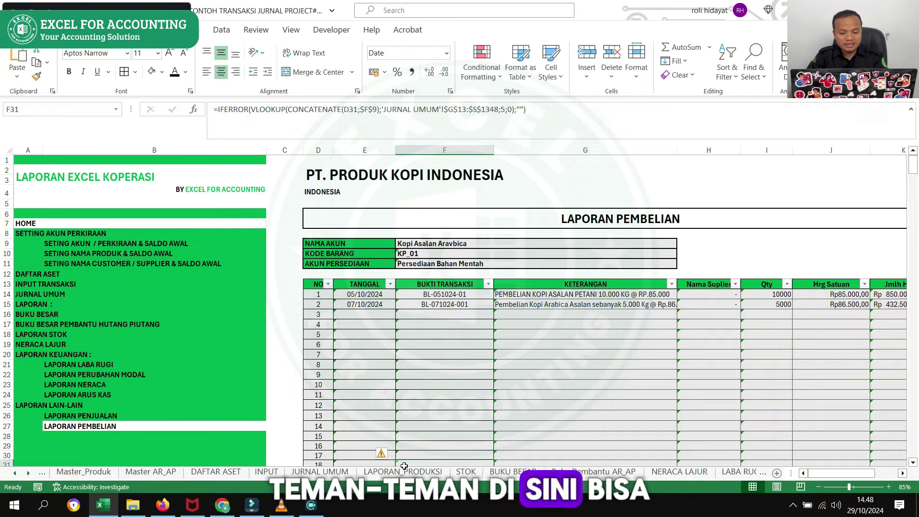
left_click(406, 473)
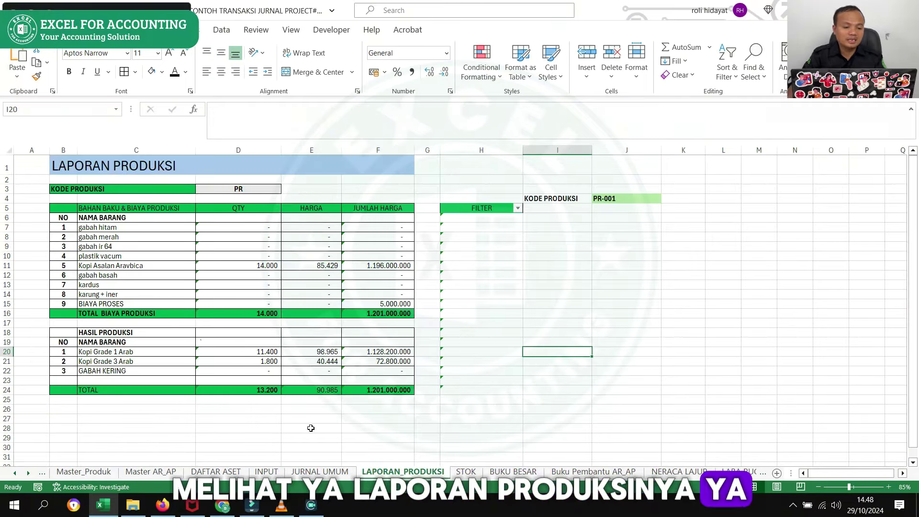
Step: Highlight the raw-material cost table B5:F16, then the HASIL PRODUKSI table B18:F24
mouse_move(56, 207)
left_mouse_down()
mouse_move(300, 259)
mouse_move(382, 315)
left_mouse_up()
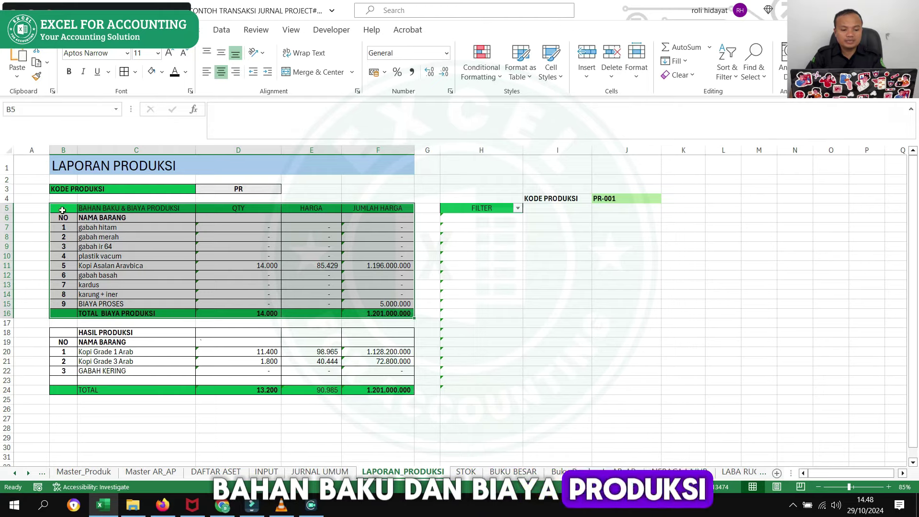
left_click_drag(65, 206, 408, 314)
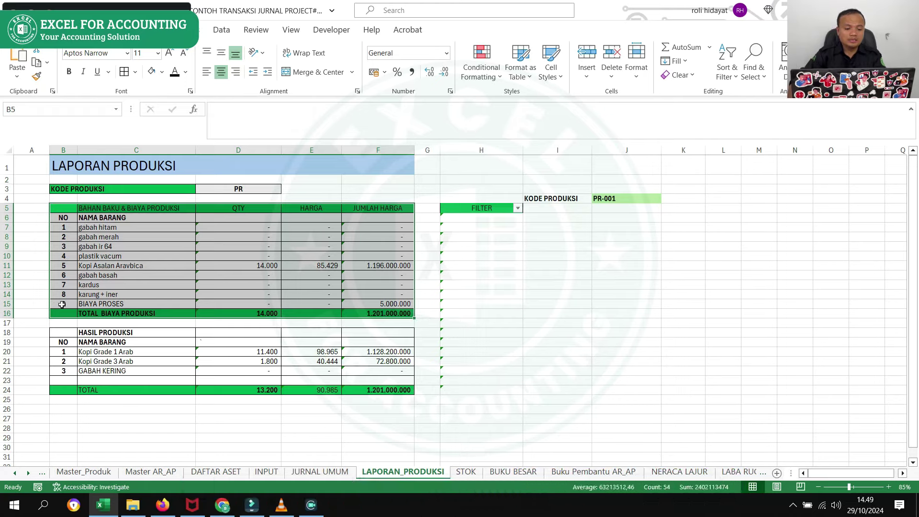
left_click_drag(63, 335, 389, 392)
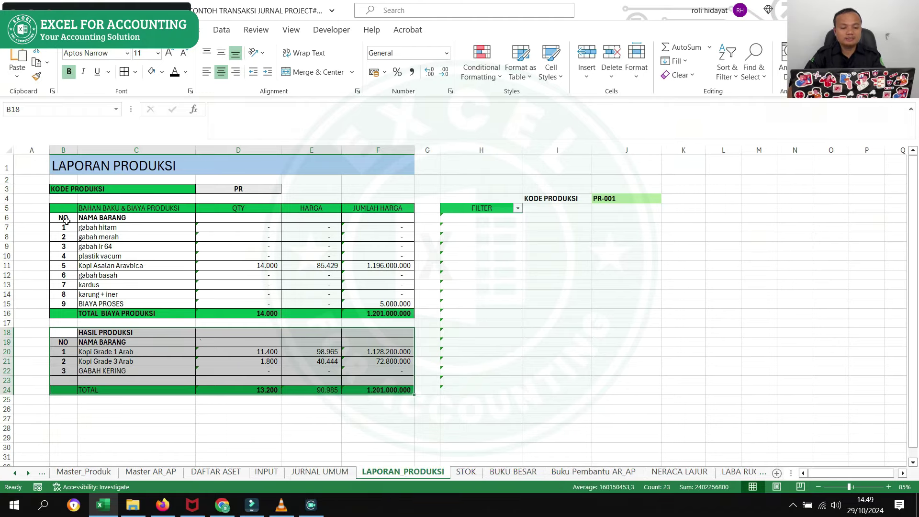
Step: Highlight raw-material rows B6:F16, then the Kopi Asalan Aravbica row B11:F11
left_click_drag(63, 217, 393, 310)
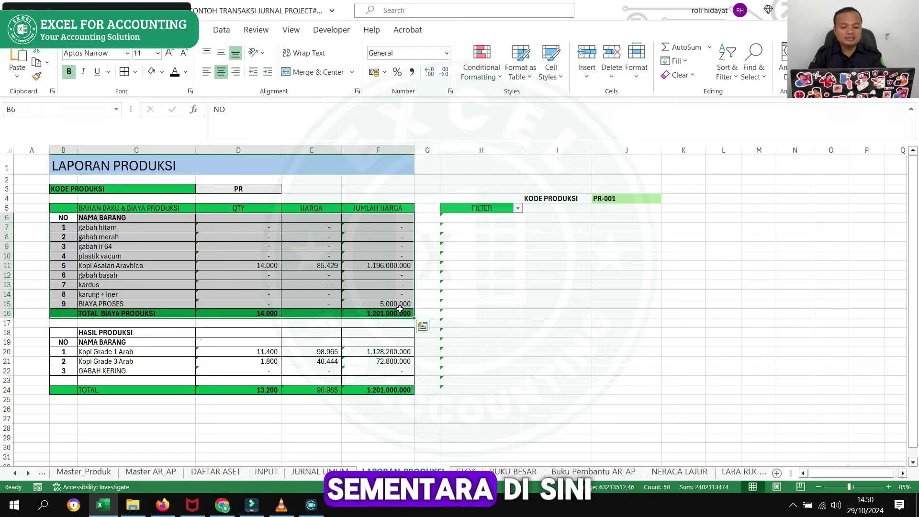
left_click_drag(63, 266, 365, 267)
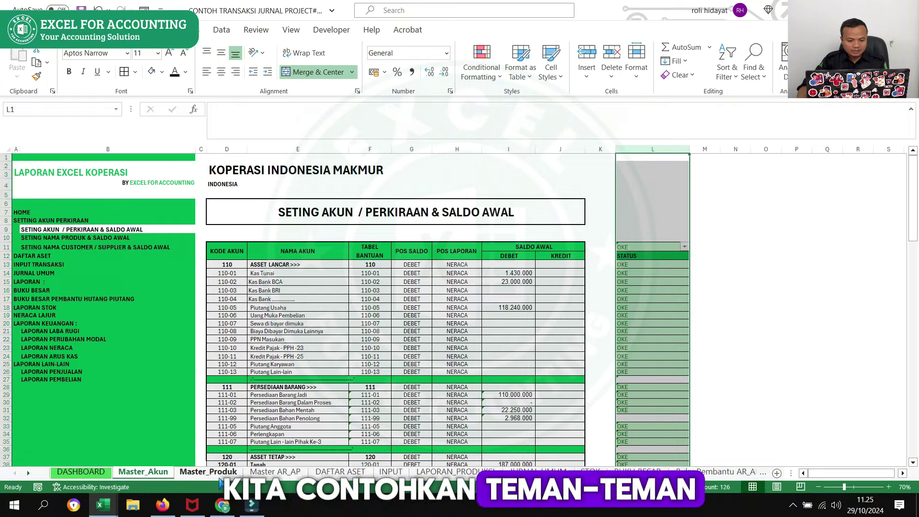
Step: Narrow column B on Master_Produk, review the JURNAL UMUM entries, then show the INPUT TRANSAKSI form
left_click(209, 473)
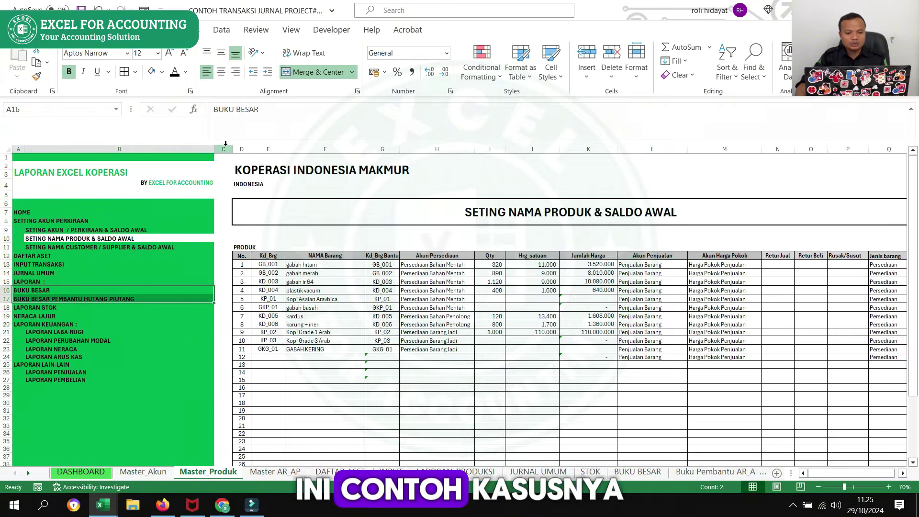
left_click_drag(183, 191, 170, 191)
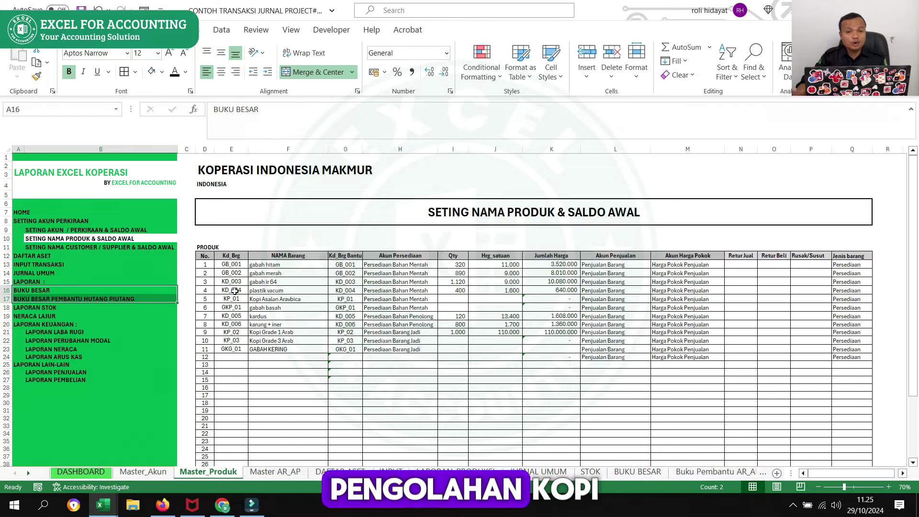
left_click(539, 473)
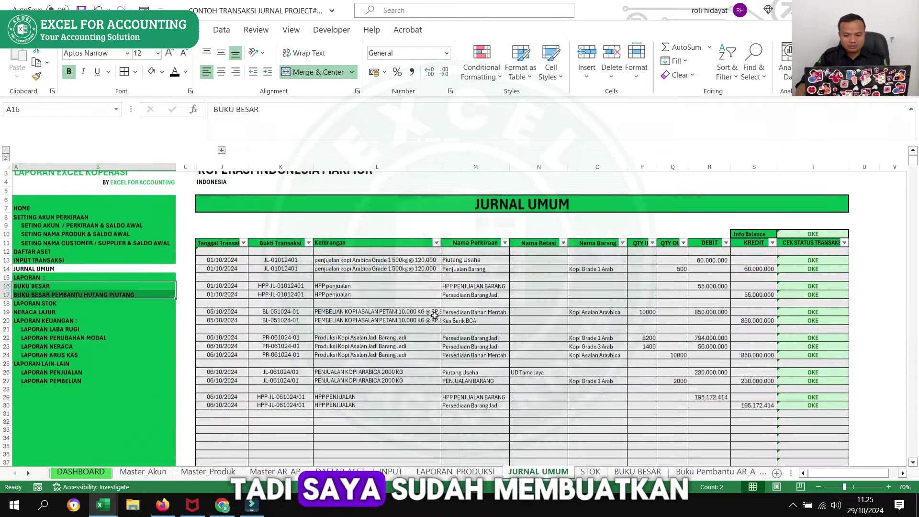
scroll(220, 253, "down", 1)
left_click_drag(220, 252, 744, 416)
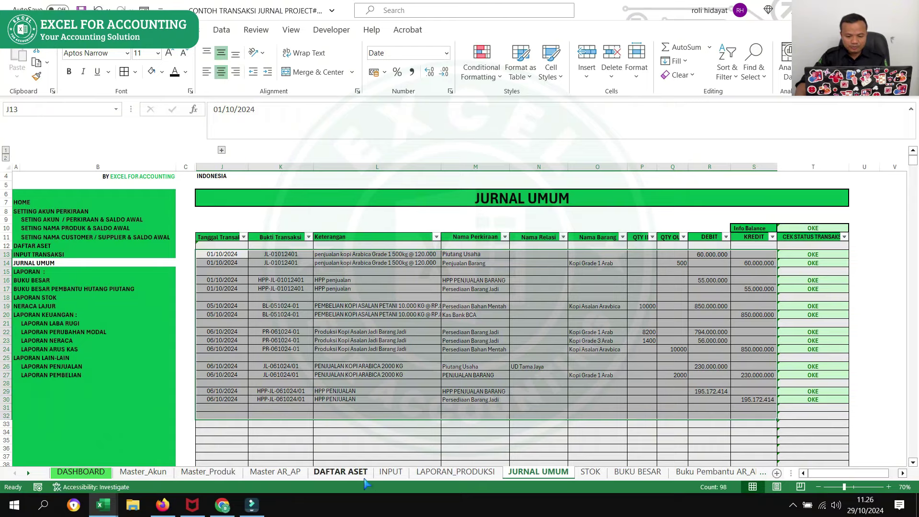
left_click(391, 471)
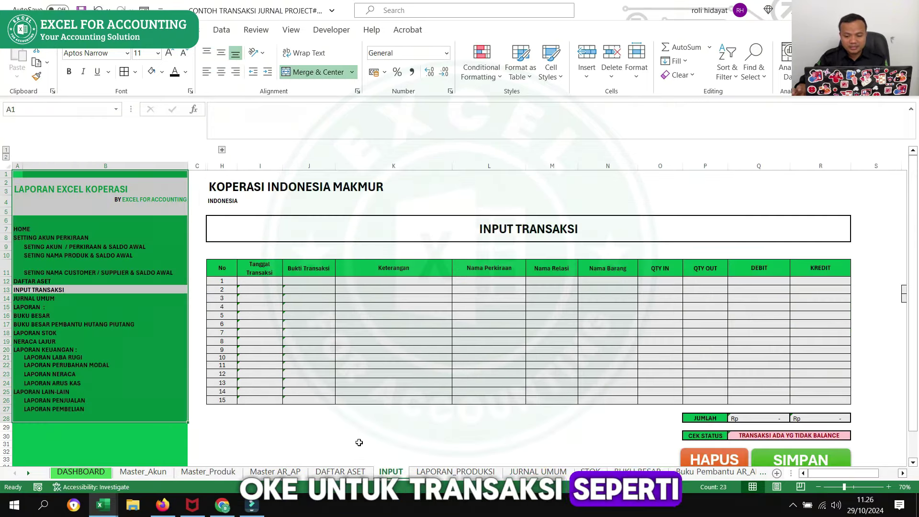
scroll(359, 440, "down", 2)
scroll(359, 439, "up", 2)
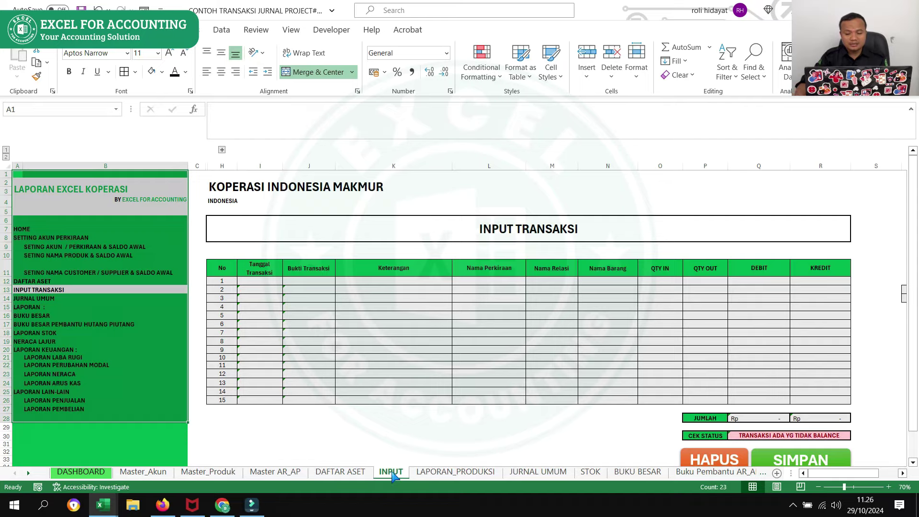
scroll(443, 443, "down", 1)
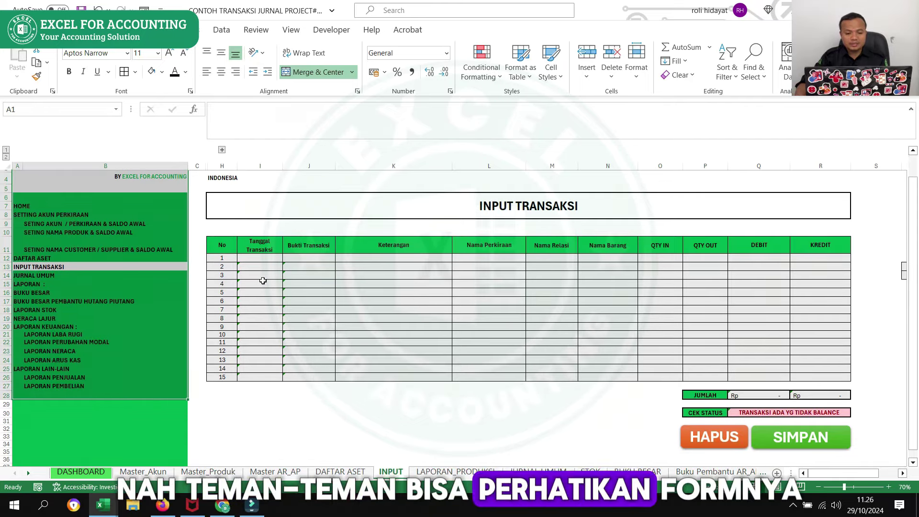
left_click_drag(226, 244, 617, 366)
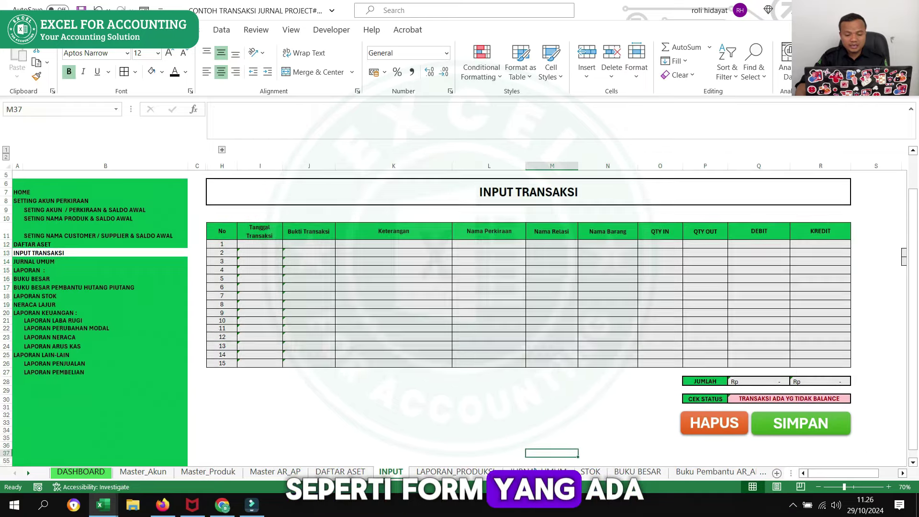
left_click(538, 472)
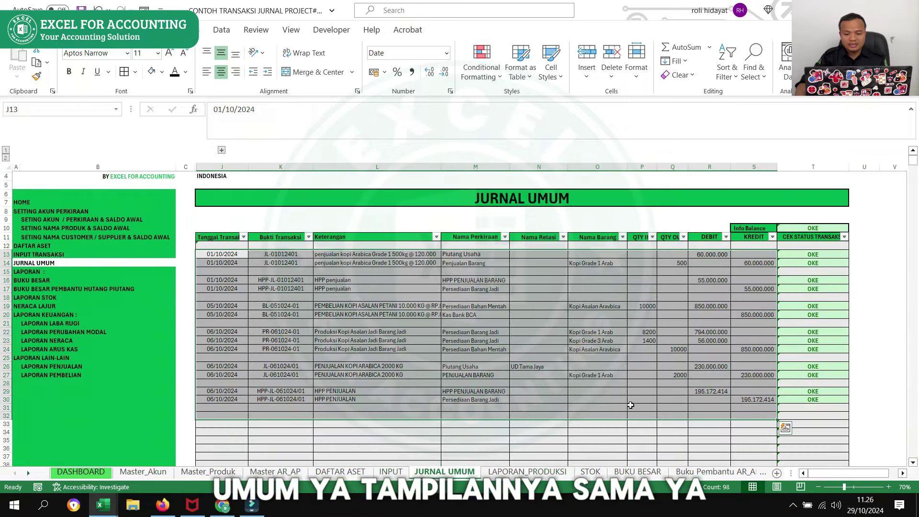
left_click(391, 472)
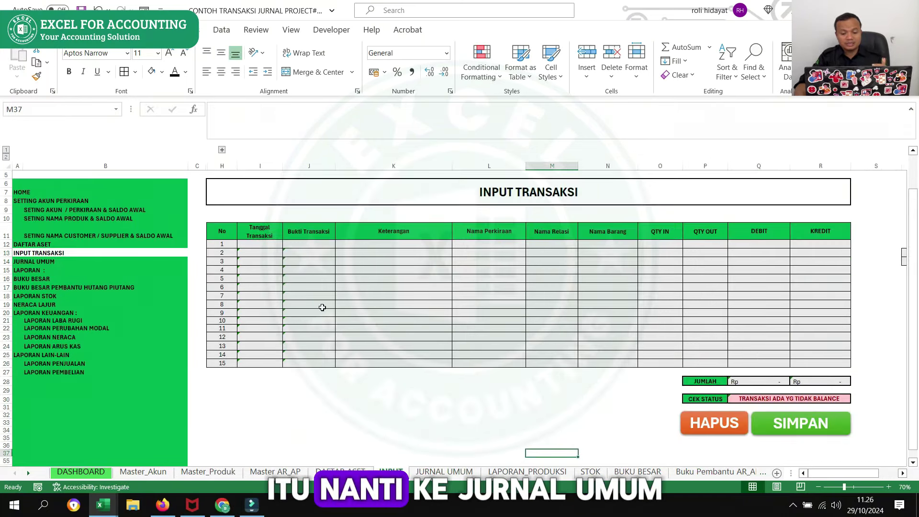
left_click(261, 244)
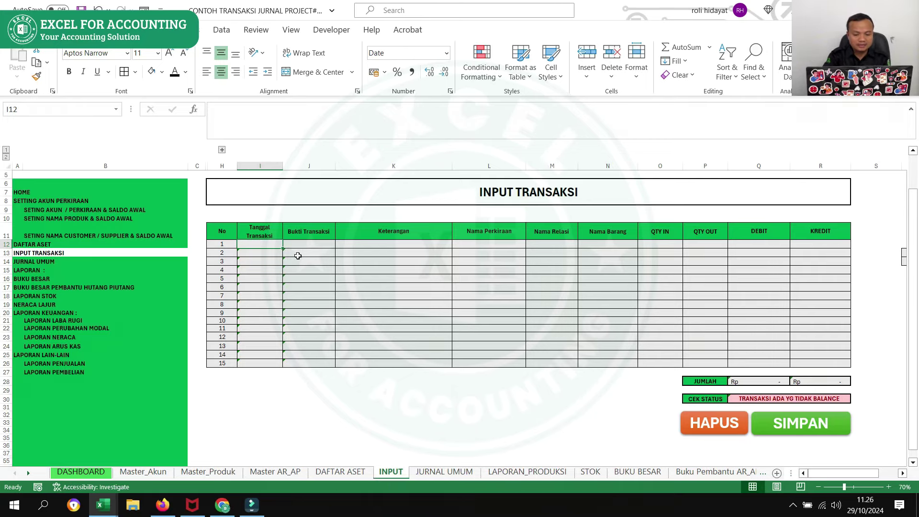
Step: Enter date 07/10/2024 and proof number BL-071024-001 in row 1
type("07")
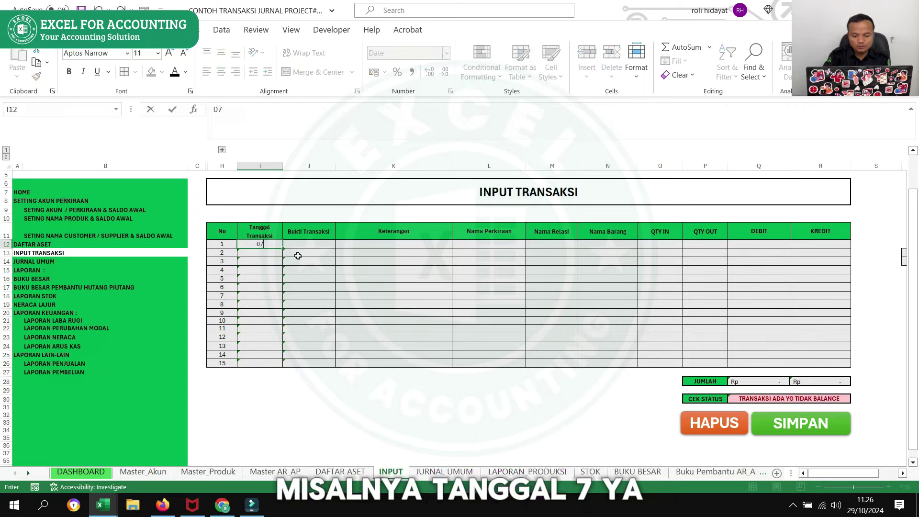
type("/0")
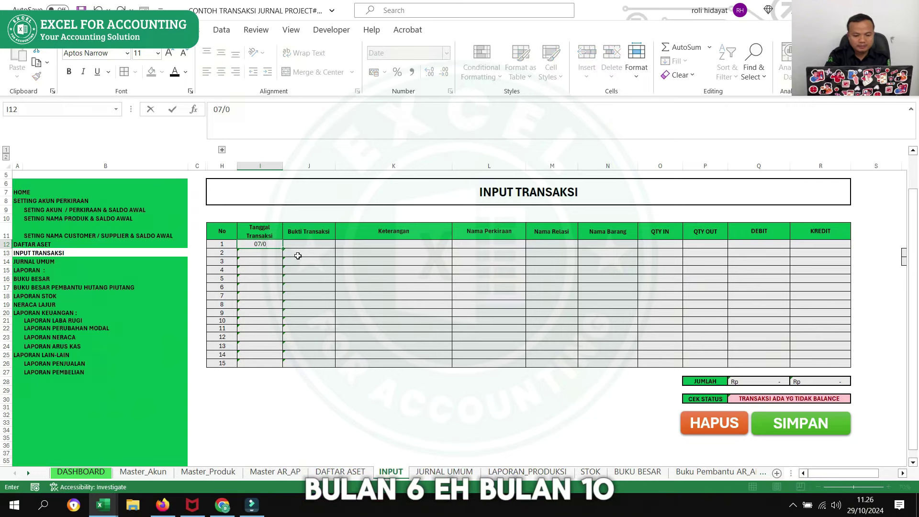
key("BackSpace")
type("10/2024")
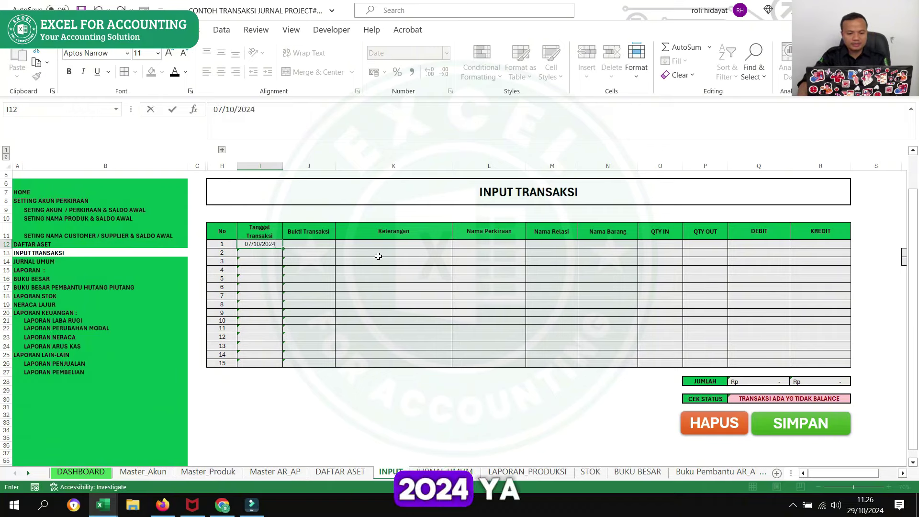
key("Tab")
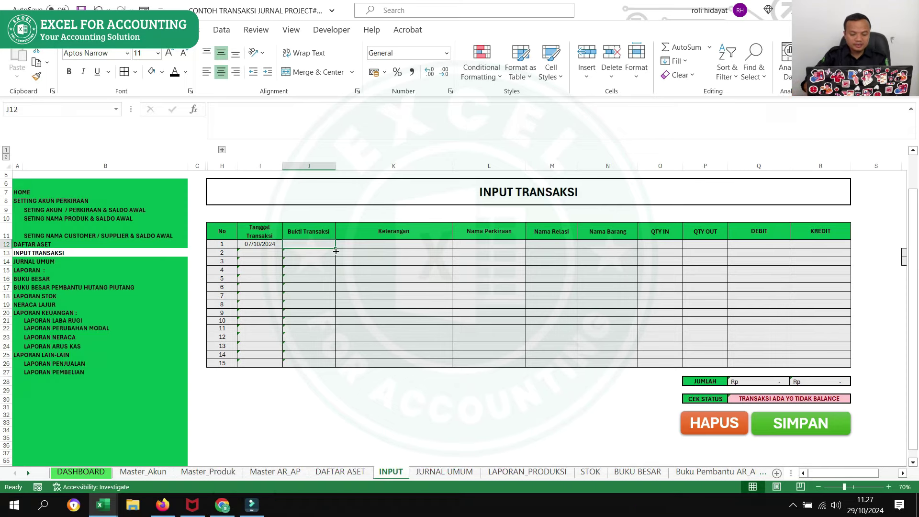
type("BL")
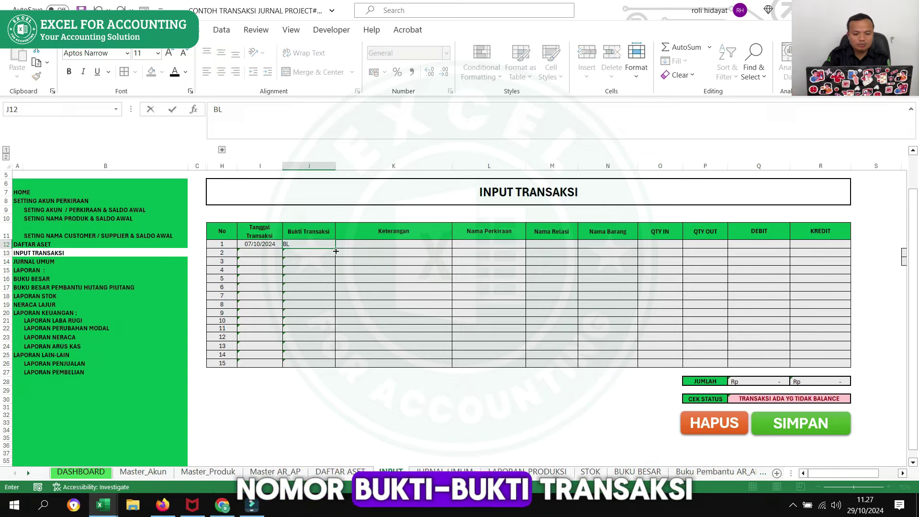
type("-")
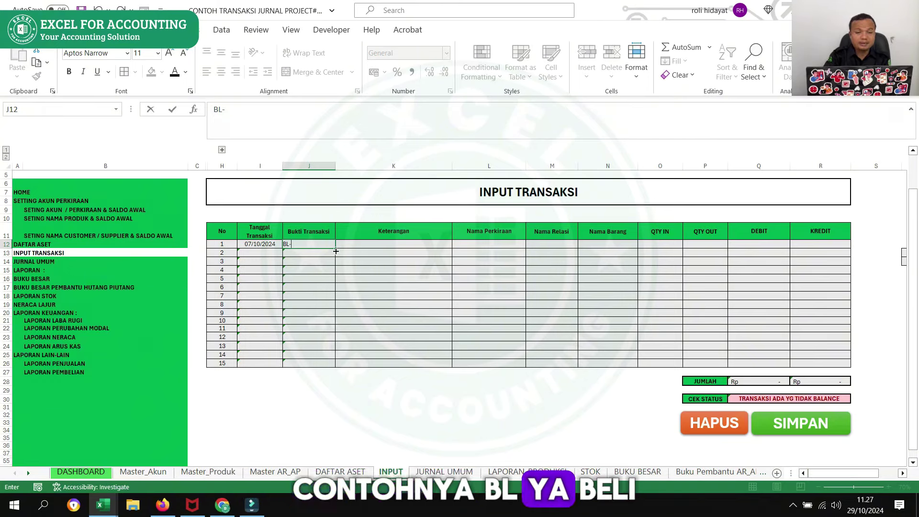
type("071")
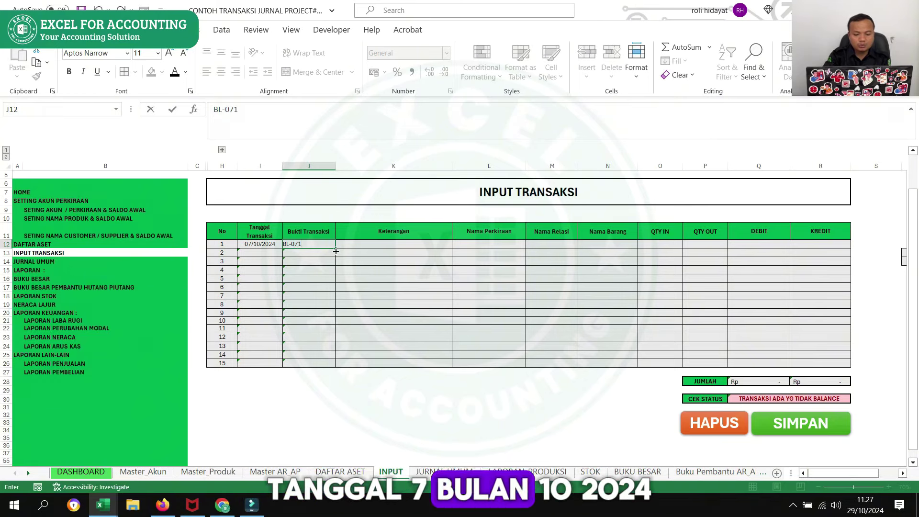
type("0")
type("24")
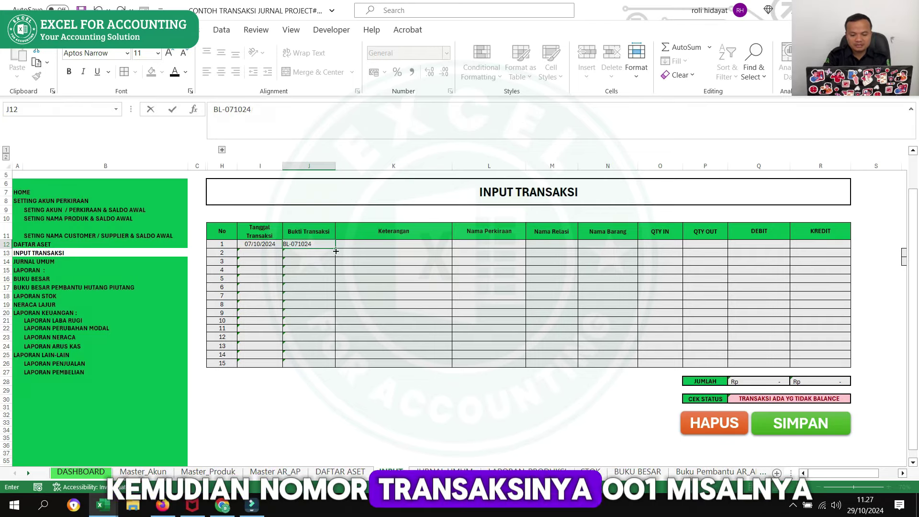
type("-001")
Step: Give row 1 the description 'Pembelian Kopi Arabica Asalan sebanyak 5.000 Kg @ Rp.86.500'
key("Return")
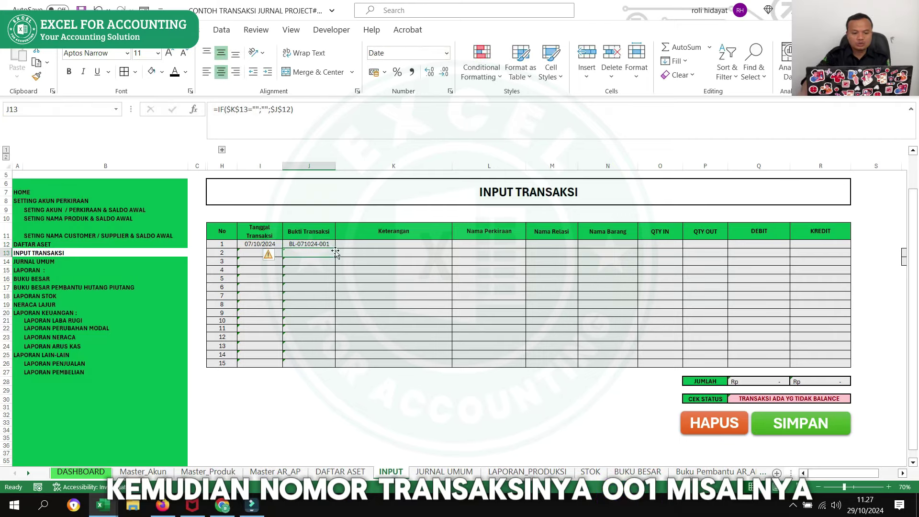
left_click(386, 246)
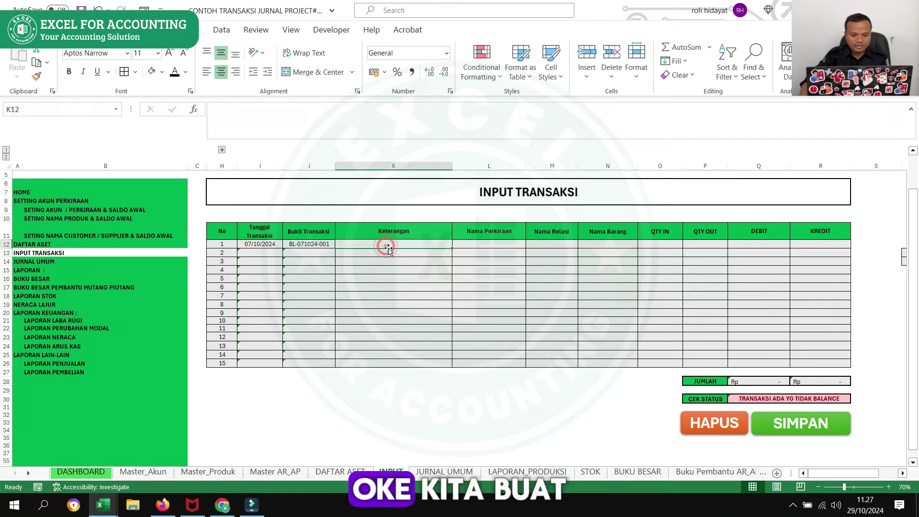
type("p")
key("BackSpace")
key("BackSpace")
key("BackSpace")
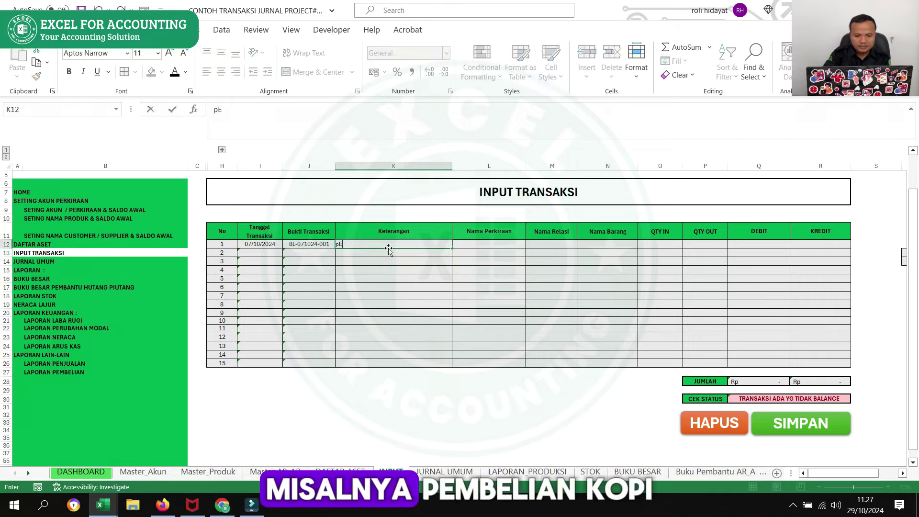
type("Pembelian")
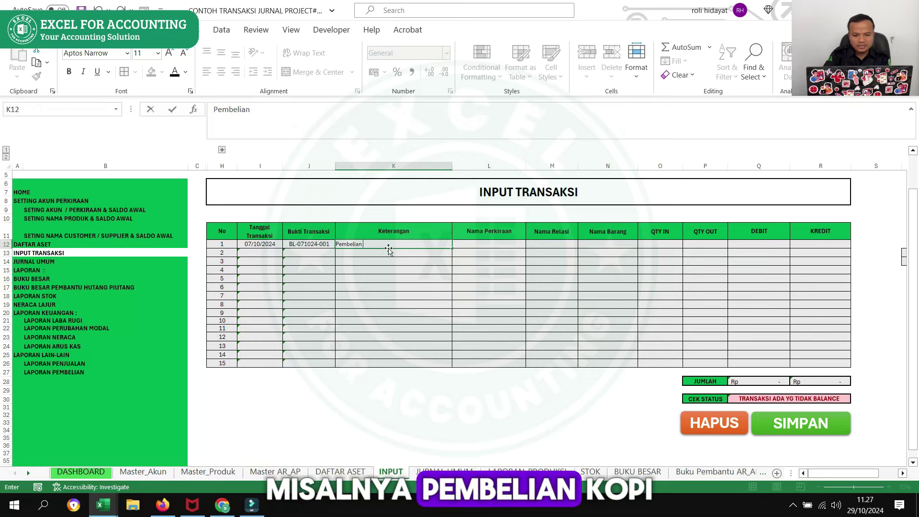
type("Kopi")
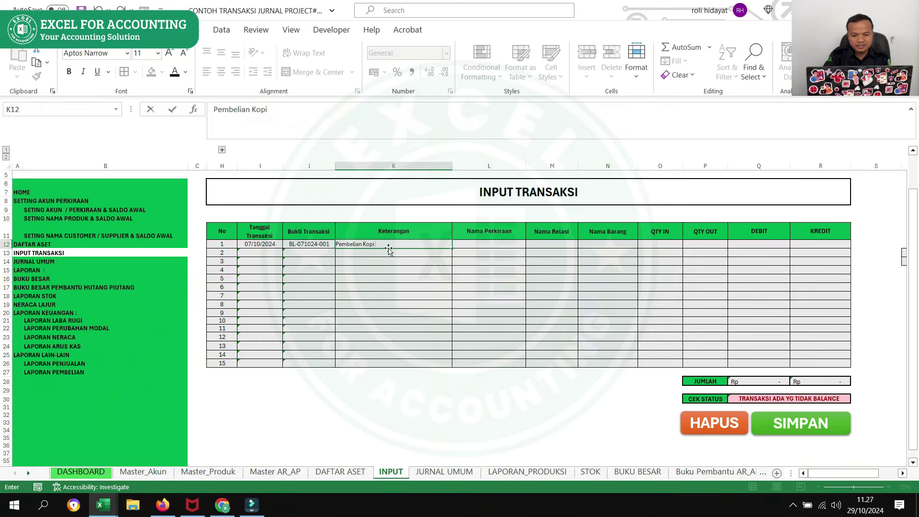
type(" Arabica Asa")
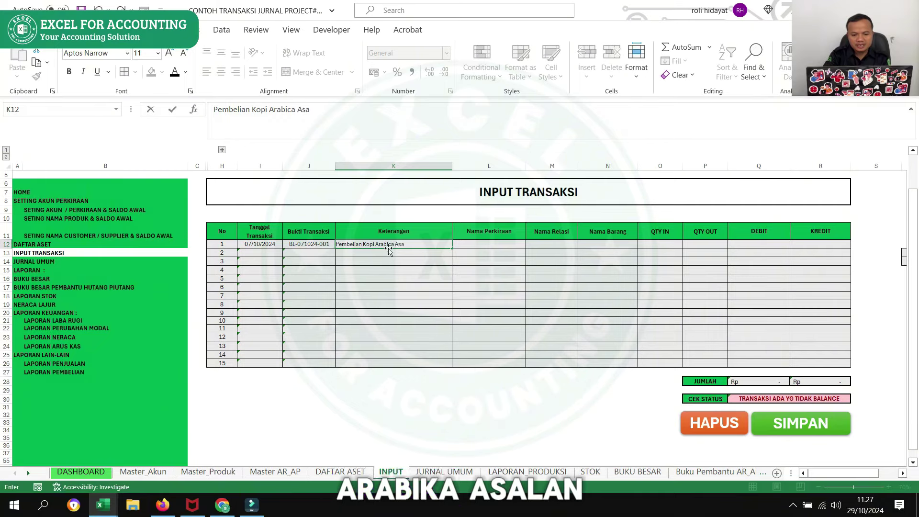
type("lan seban")
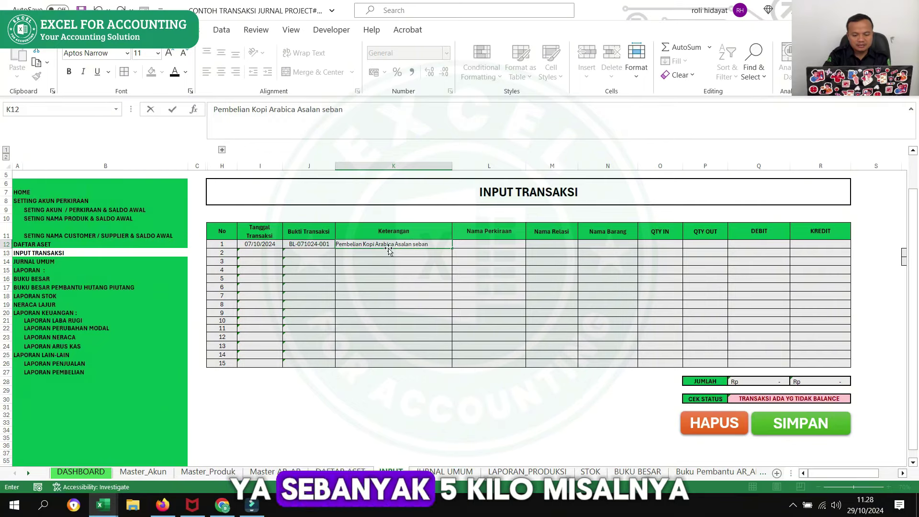
type("yak 5.0")
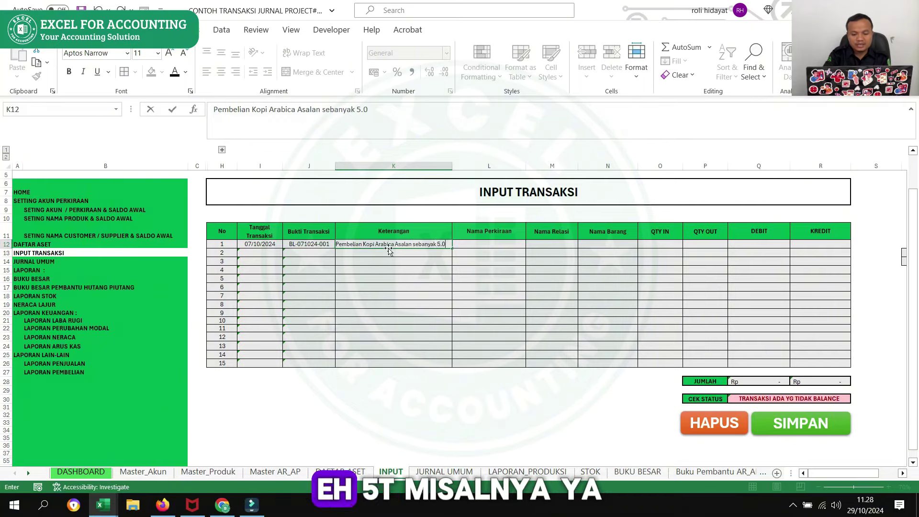
type("00 K")
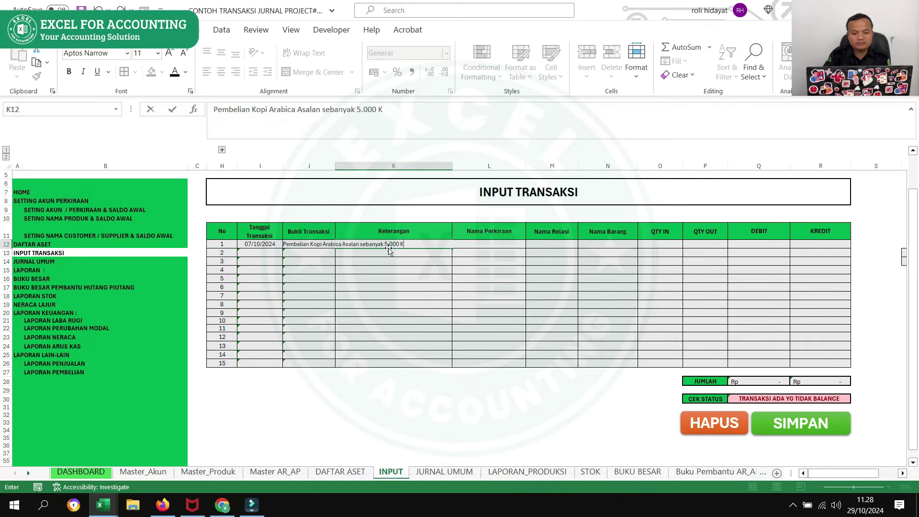
type("g")
type(" @ rP")
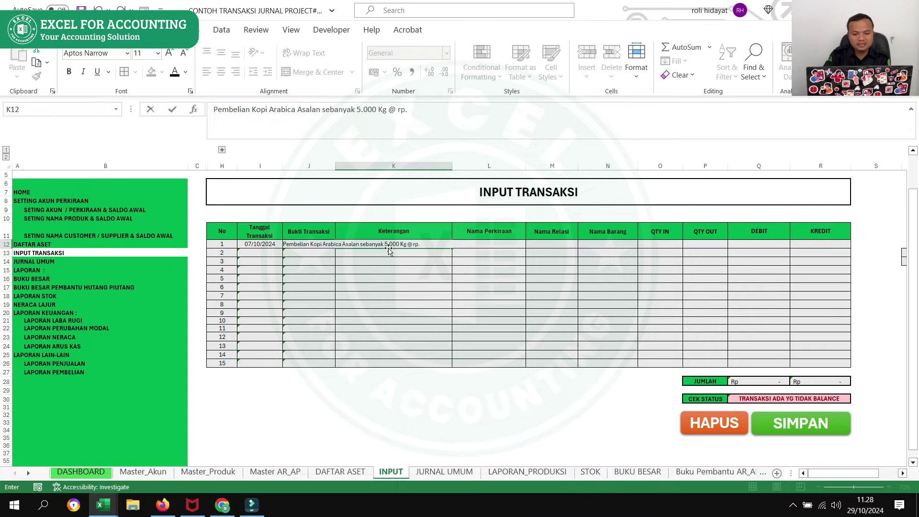
type(".")
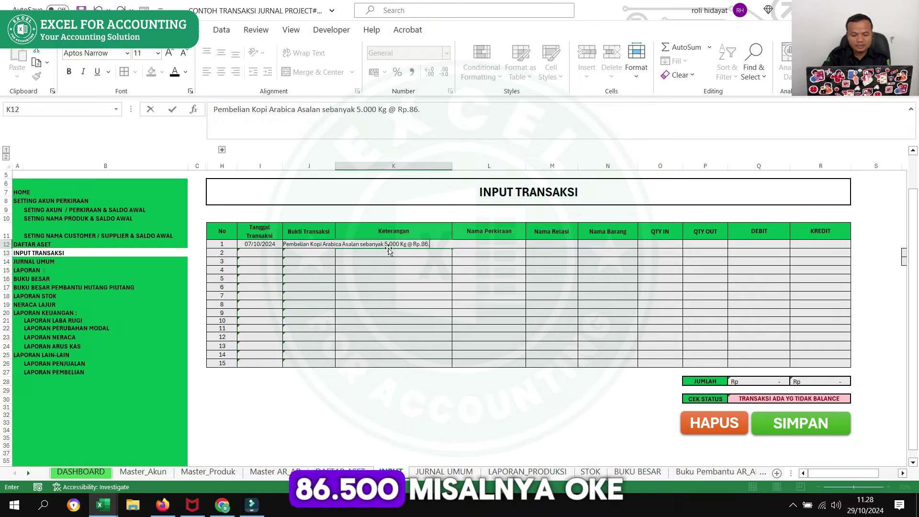
type("500")
key("Return")
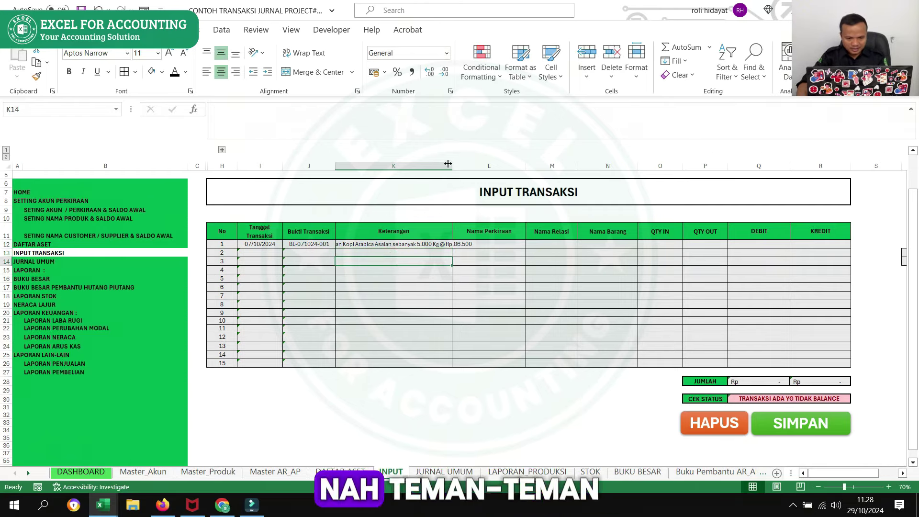
Step: Copy row 1's coffee purchase description from K12 into K13
left_click(407, 244)
key("ctrl+c")
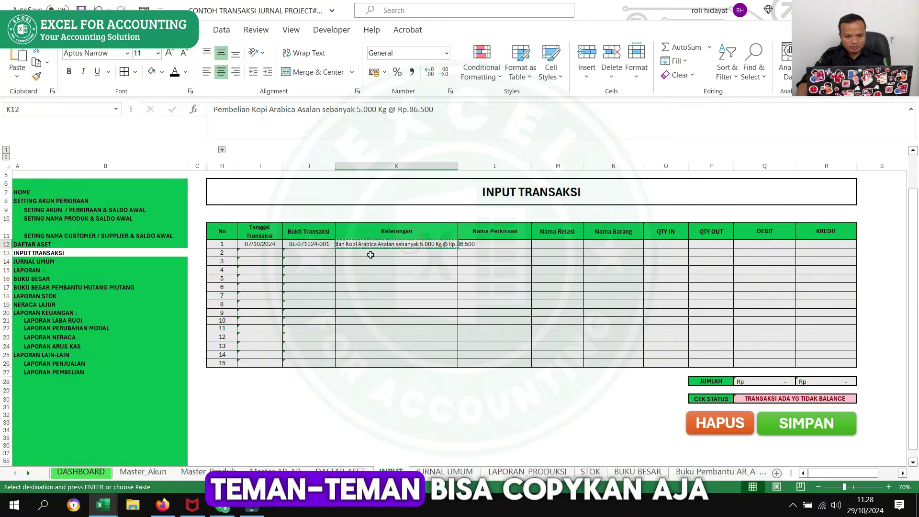
left_click(369, 253)
key("ctrl+v")
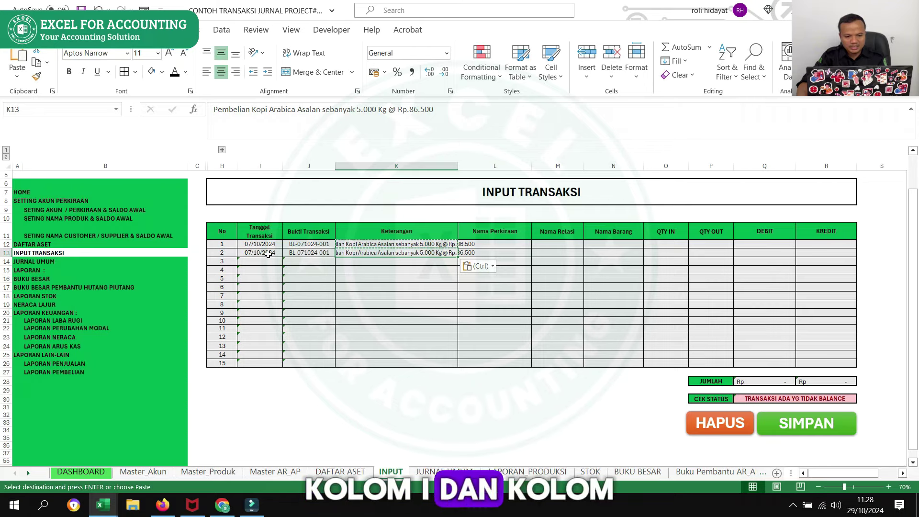
Step: Select row 1's date and proof number cells, then widen description column K
left_click_drag(261, 244, 320, 242)
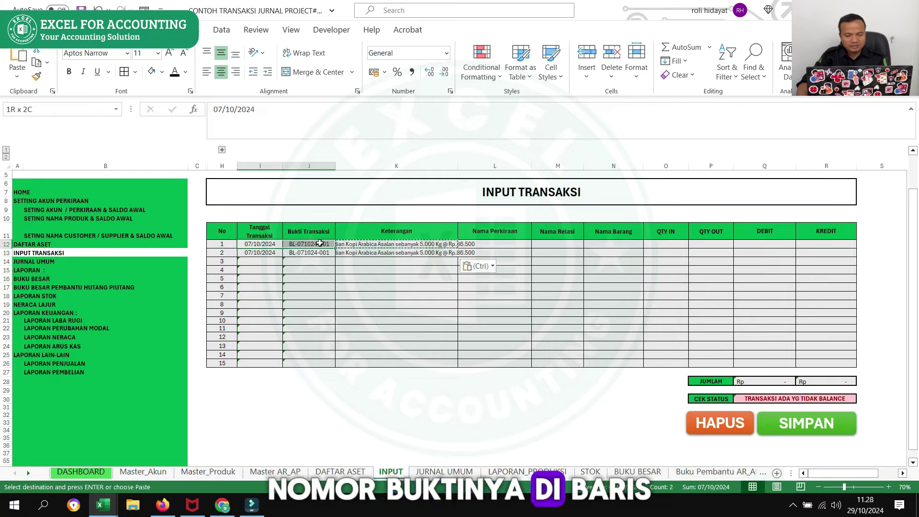
left_click_drag(319, 242, 320, 243)
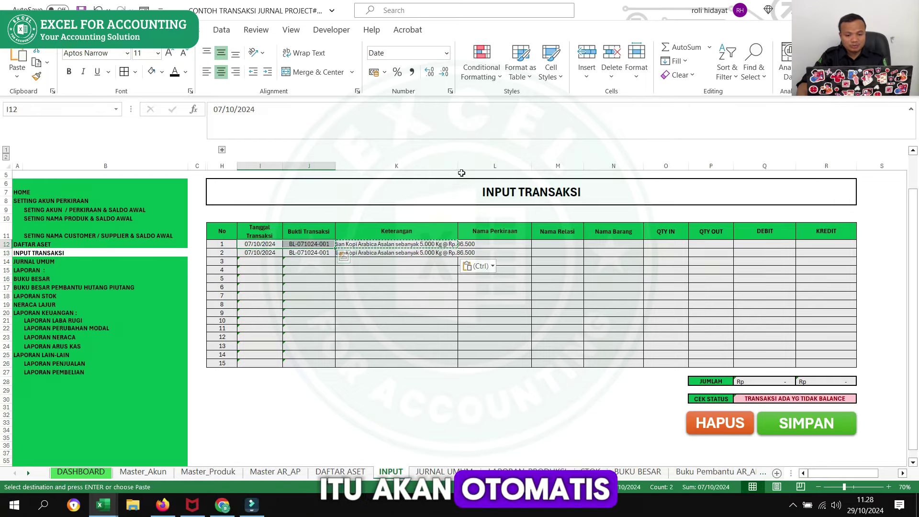
mouse_move(459, 174)
left_mouse_down()
mouse_move(455, 182)
mouse_move(473, 165)
left_mouse_up()
Step: Set row 1's Nama Perkiraan to Persediaan Bahan Mentah and widen column K further
left_click(511, 244)
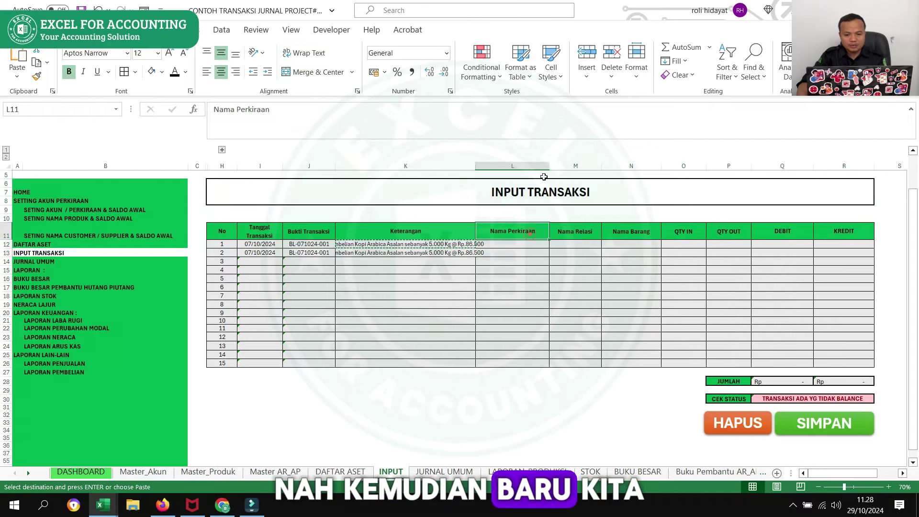
left_click(551, 244)
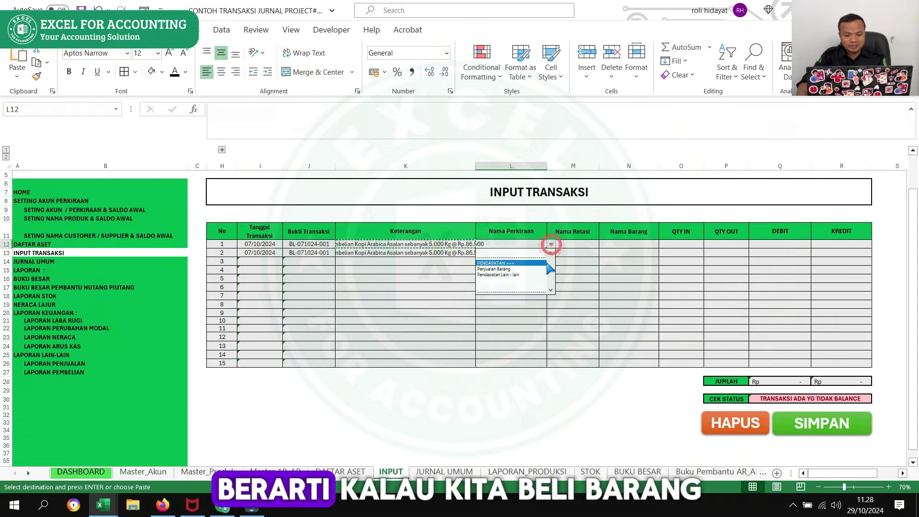
left_click_drag(551, 254, 555, 272)
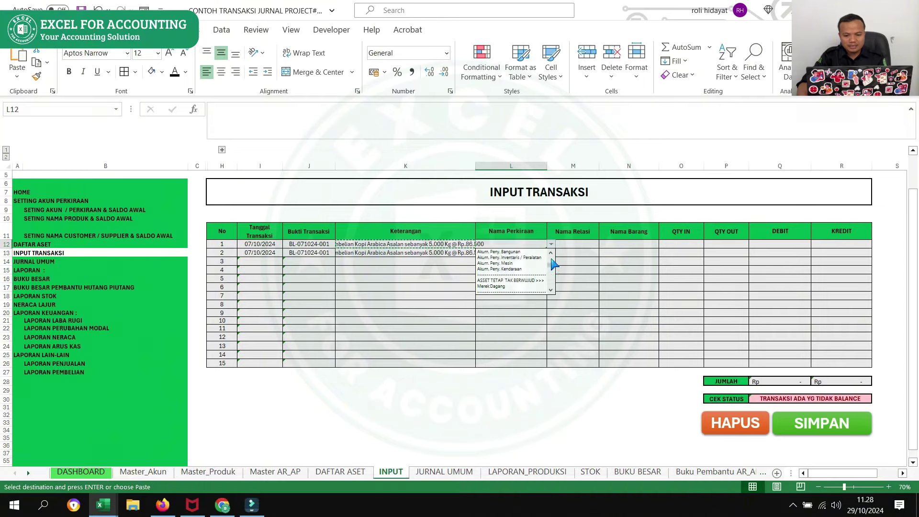
left_click_drag(555, 271, 553, 257)
left_click(552, 254)
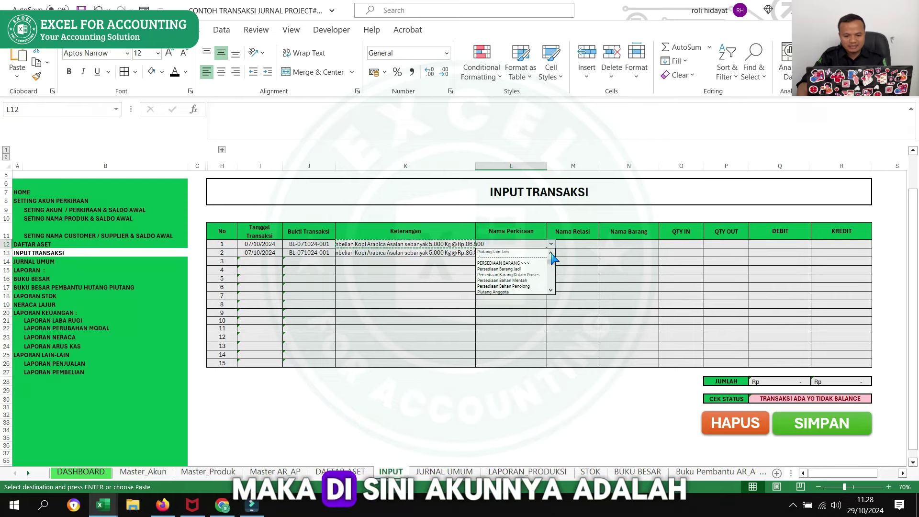
left_click(551, 290)
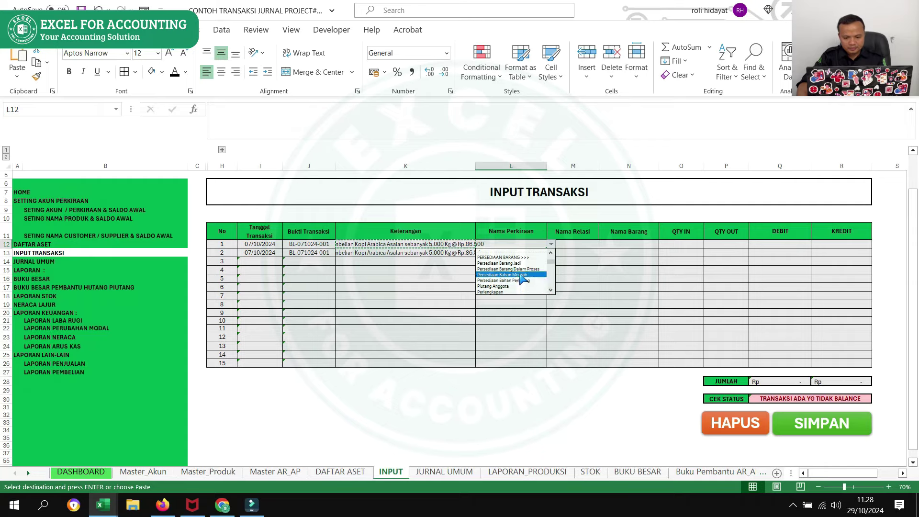
left_click(522, 276)
mouse_move(476, 166)
left_mouse_down()
mouse_move(483, 177)
mouse_move(493, 167)
left_mouse_up()
left_click(564, 167)
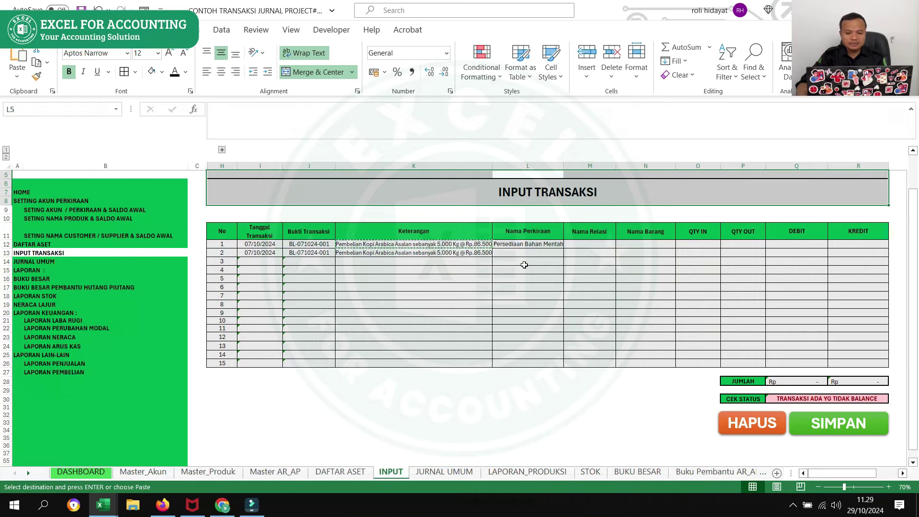
Step: Set row 2's Nama Perkiraan to Utang Usaha
left_click(544, 253)
left_click(568, 253)
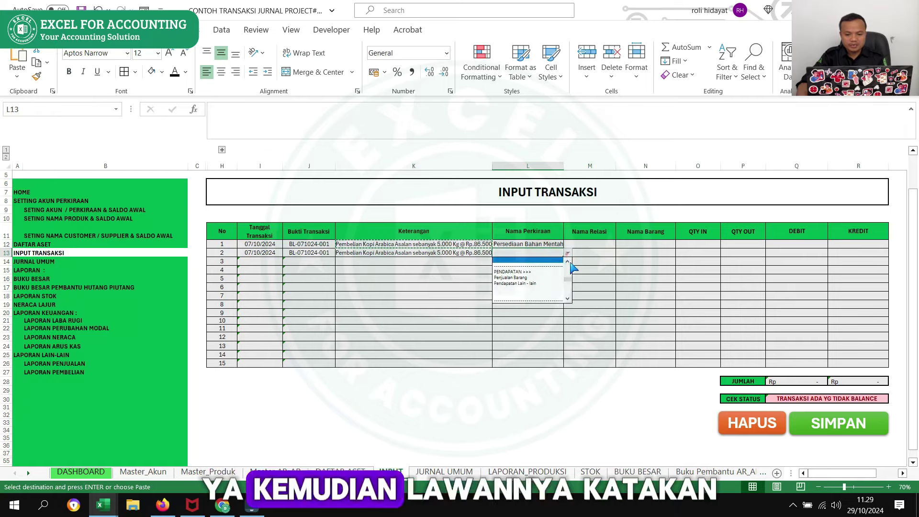
scroll(570, 286, "down", 3)
scroll(570, 285, "up", 5)
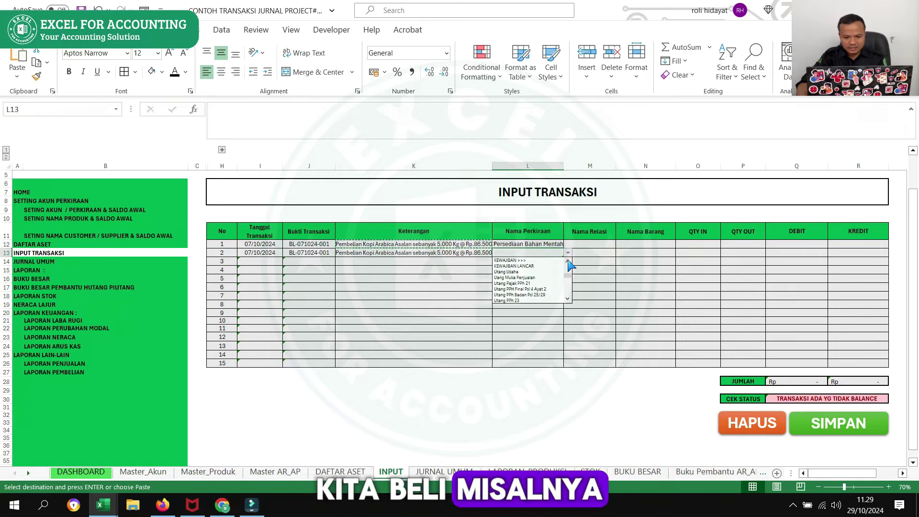
left_click(507, 272)
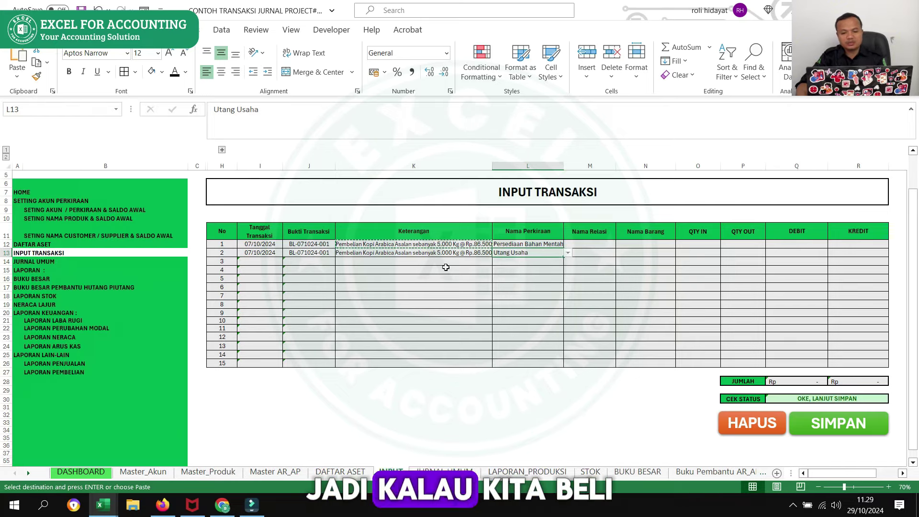
Step: Choose pt. abc as row 2's Nama Relasi
left_click(603, 255)
left_click(619, 254)
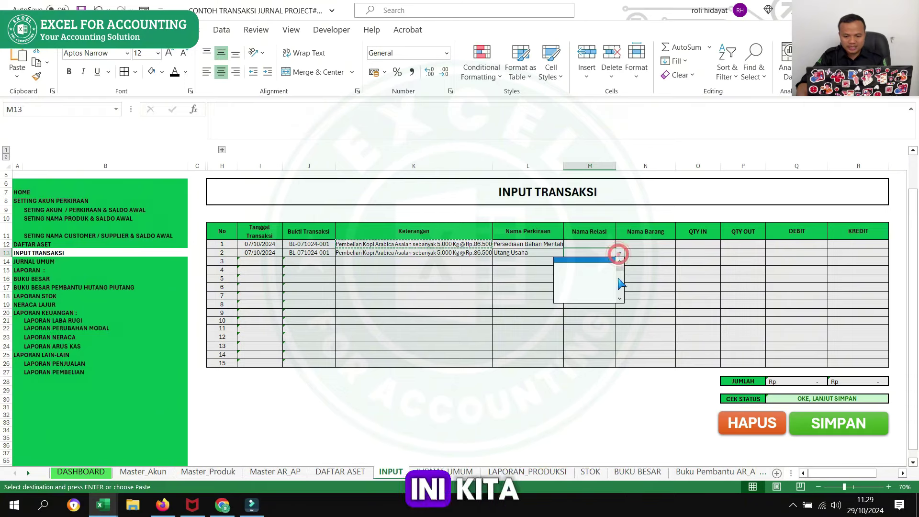
mouse_move(619, 267)
left_mouse_down()
mouse_move(621, 293)
mouse_move(621, 265)
left_mouse_up()
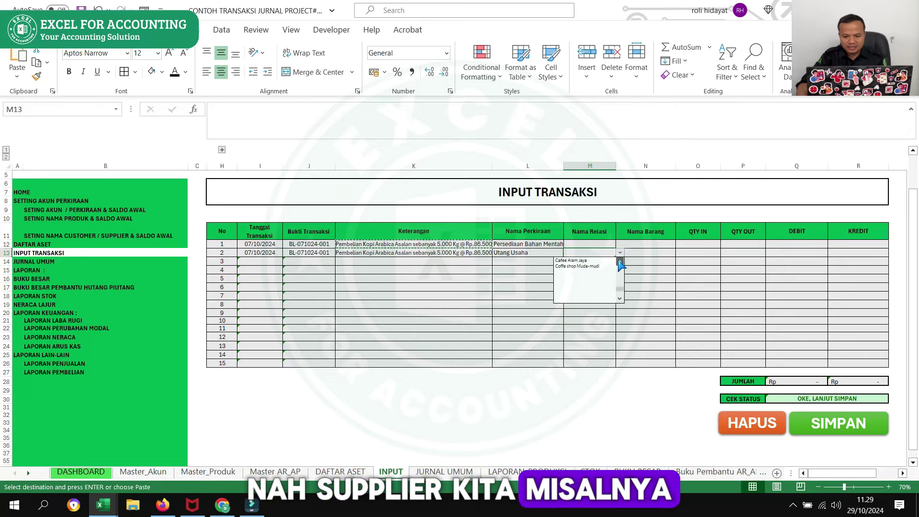
left_click(620, 263)
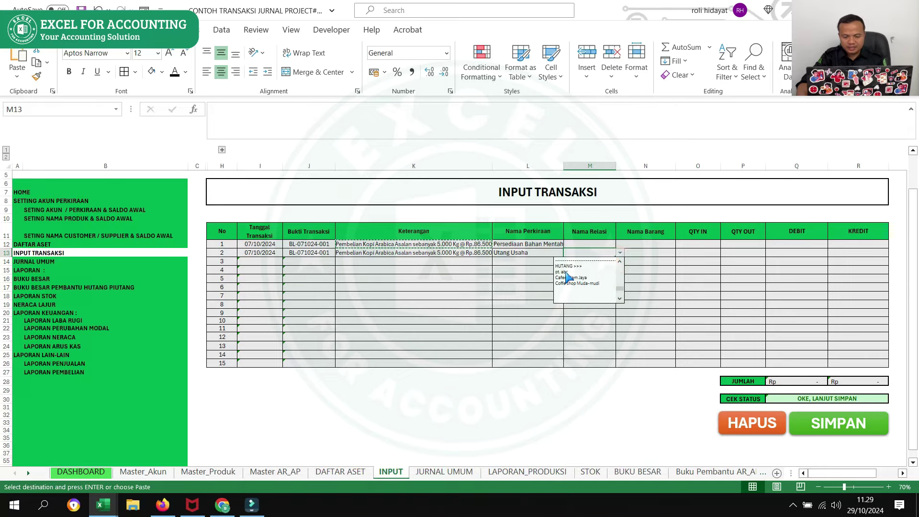
left_click(566, 272)
left_click(622, 269)
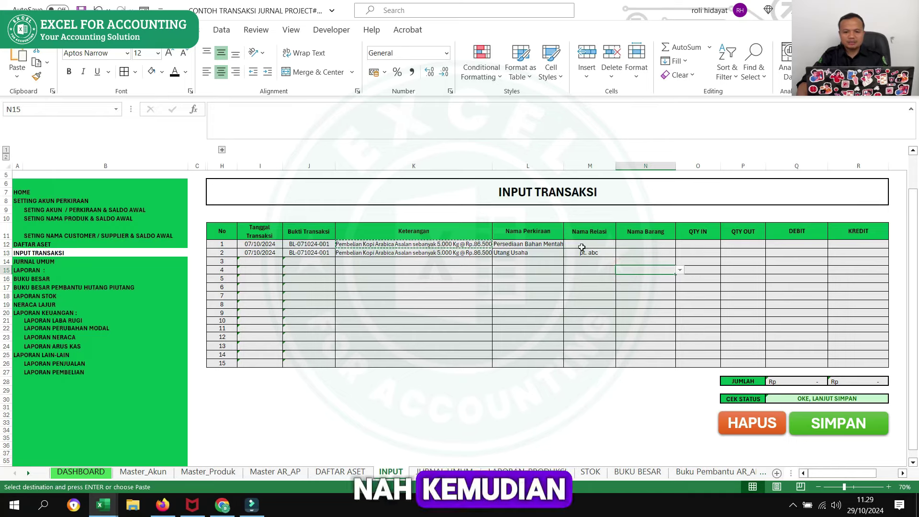
left_click_drag(260, 244, 660, 243)
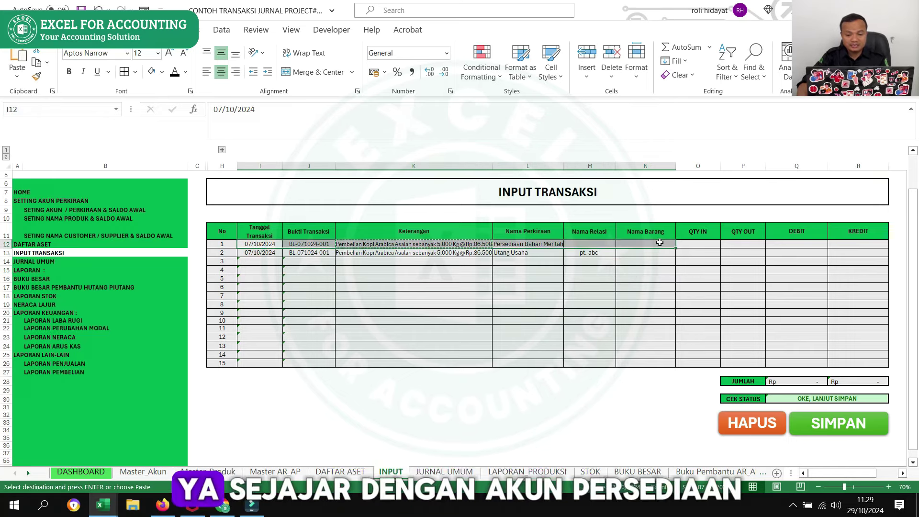
Step: Choose Kopi Asalan Aravbica as row 1's item and enter 5000 as QTY IN
left_click(660, 243)
left_click(680, 244)
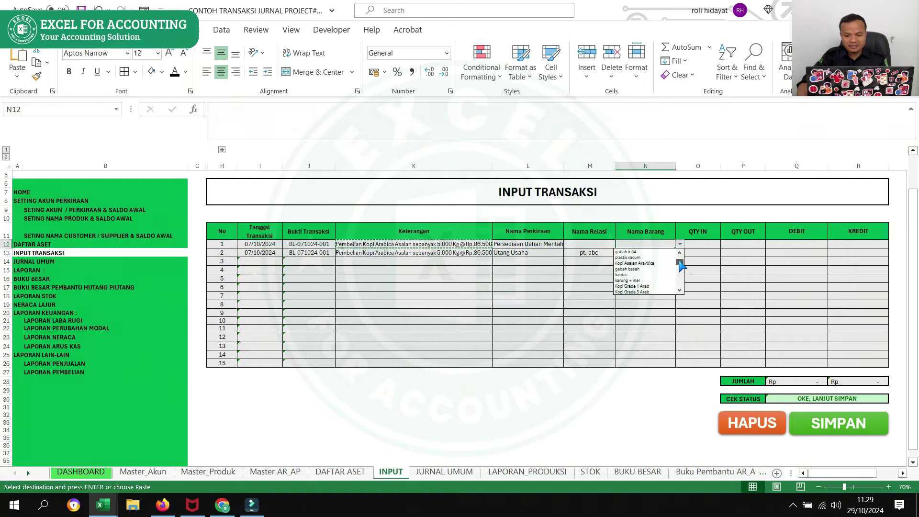
scroll(682, 267, "up", 1)
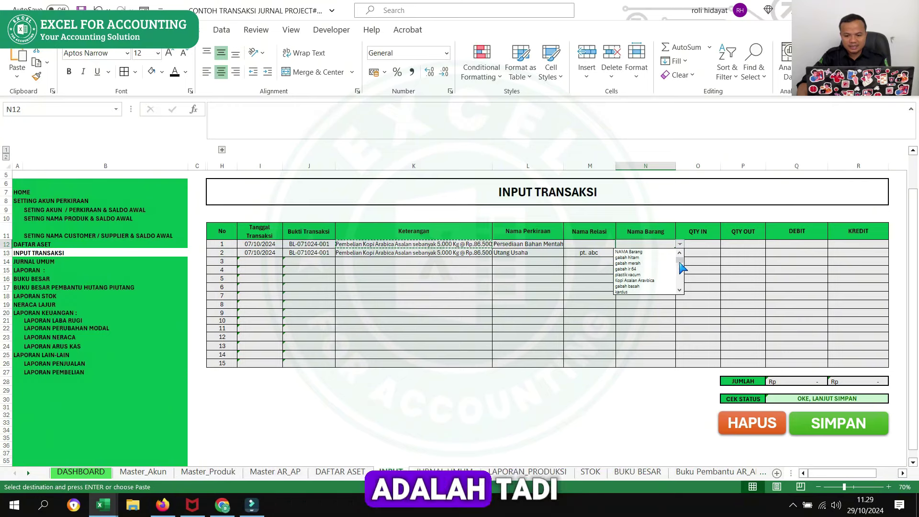
left_click(647, 280)
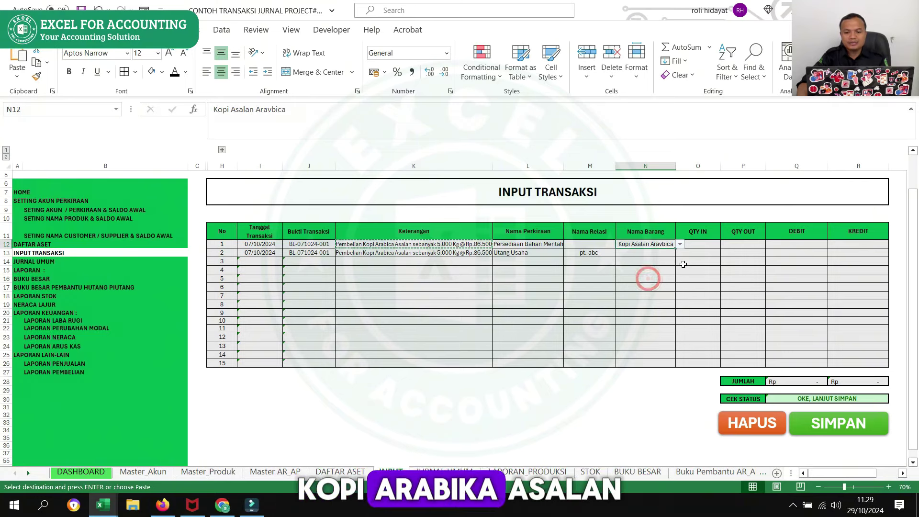
left_click(714, 254)
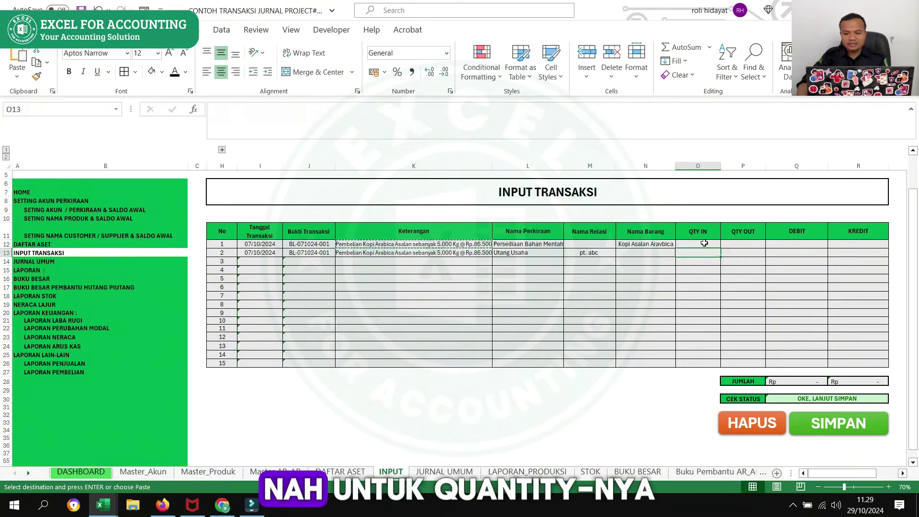
left_click_drag(707, 244, 742, 287)
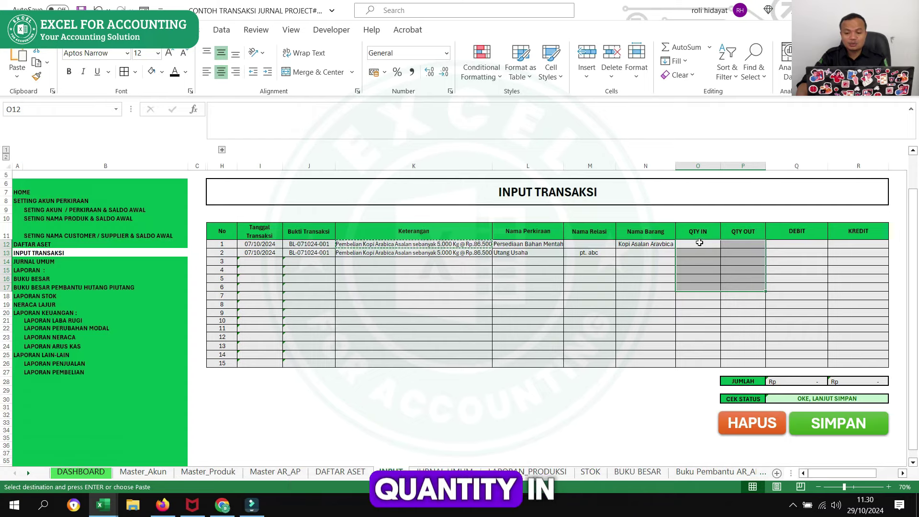
left_click(699, 244)
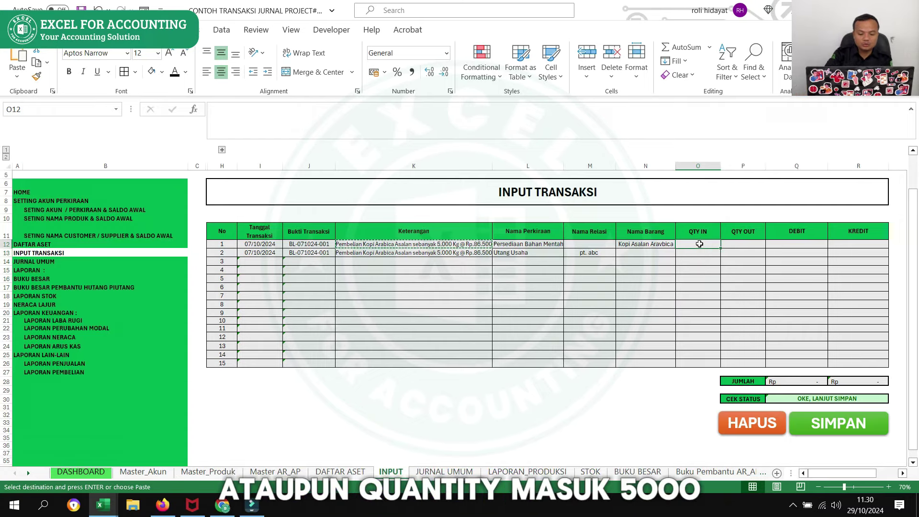
type("5000")
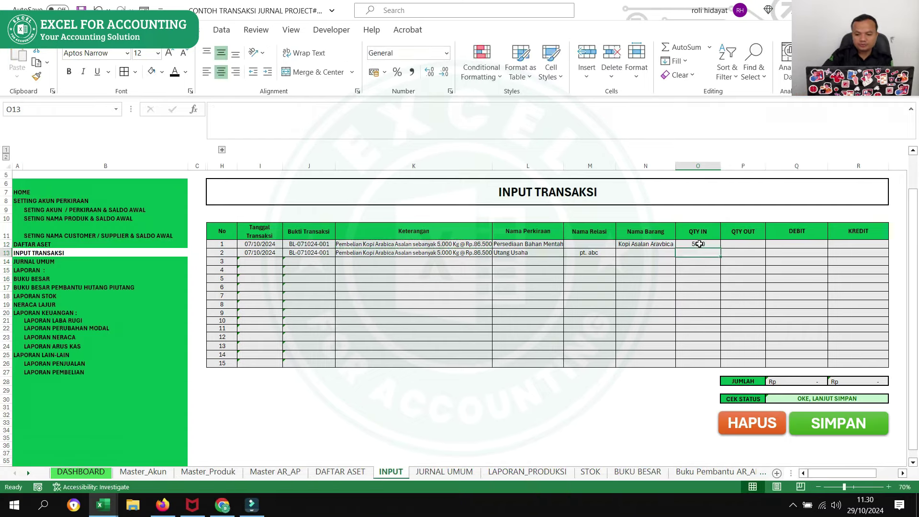
key("Tab")
key("Tab")
key("Tab")
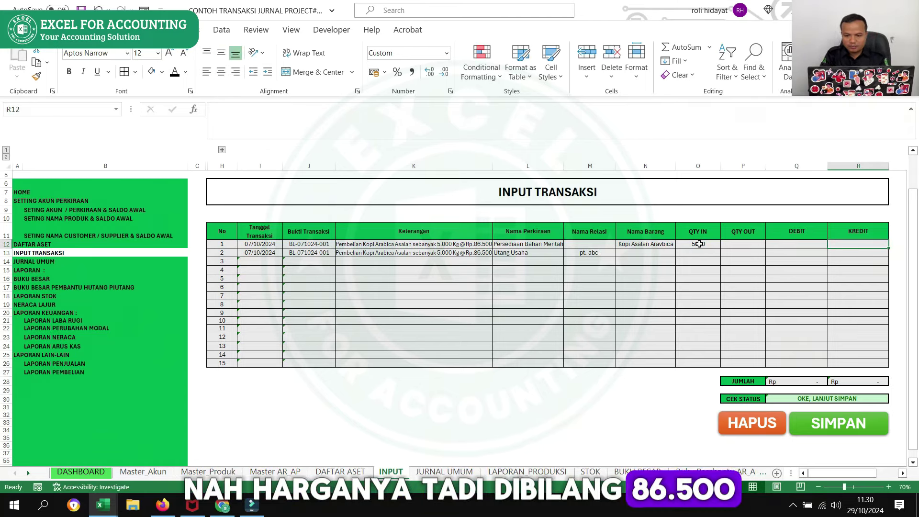
Step: Enter debit =O12*86500 (432.500.000,00) in Q12 and matching credit =Q12 in R13
key("Left")
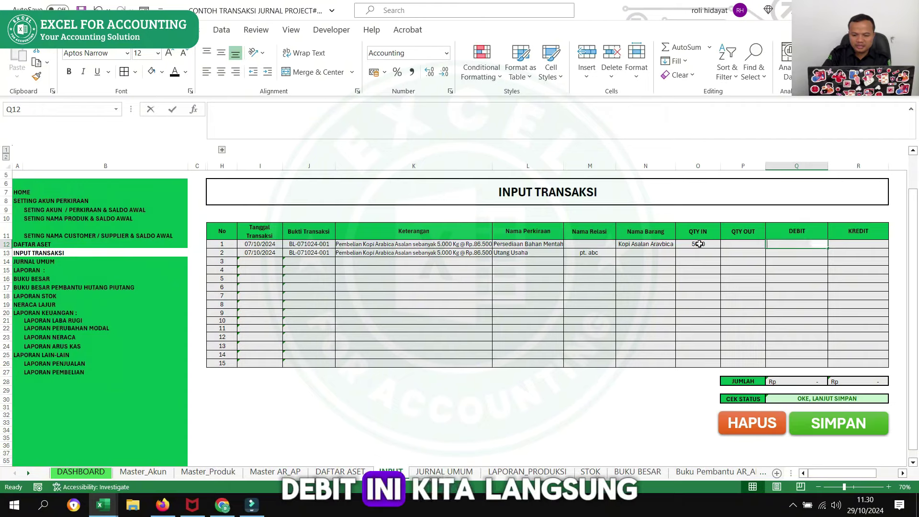
type("=")
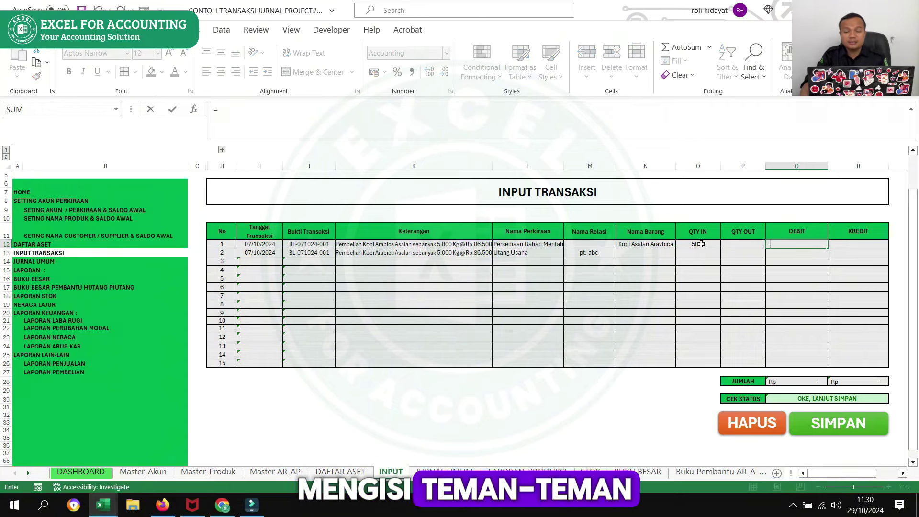
left_click(702, 244)
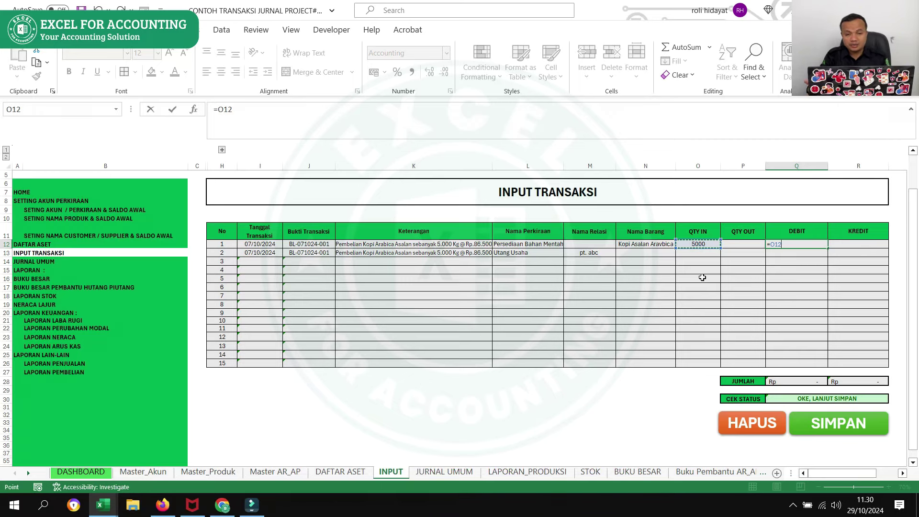
type("*")
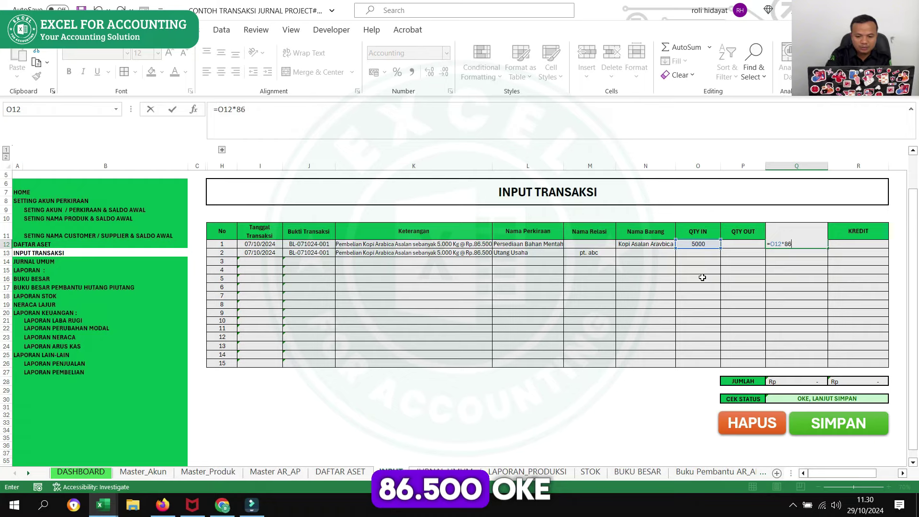
type("500")
key("Return")
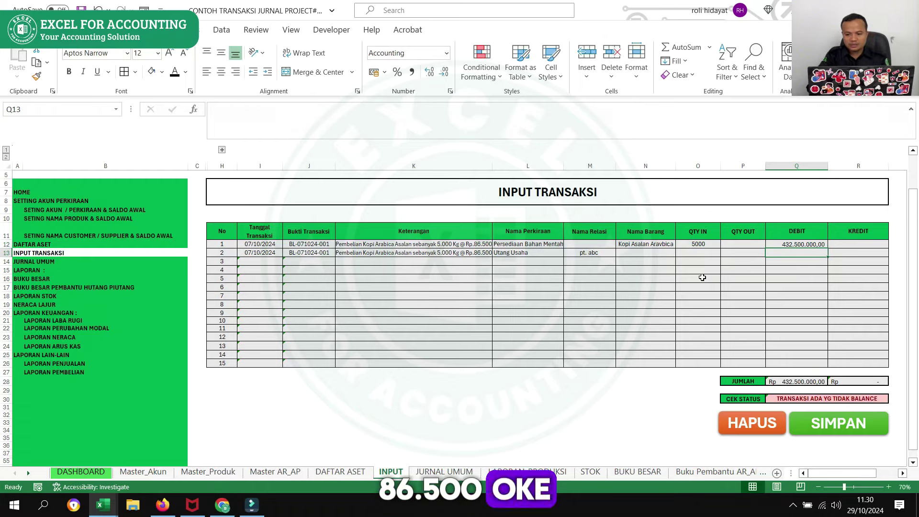
key("Right")
type("=Q12")
key("Return")
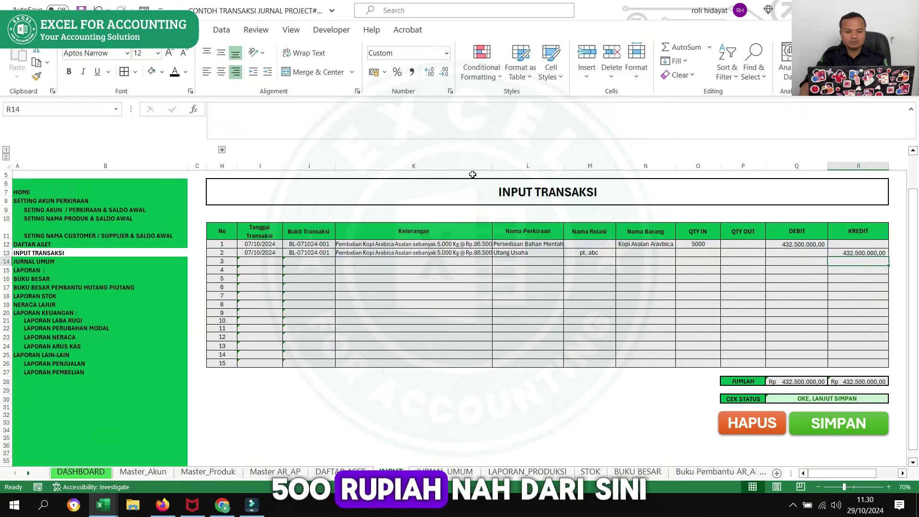
Step: Narrow the Keterangan column and enter a test credit of 30 in R14 to unbalance the entry
left_click_drag(493, 167, 456, 178)
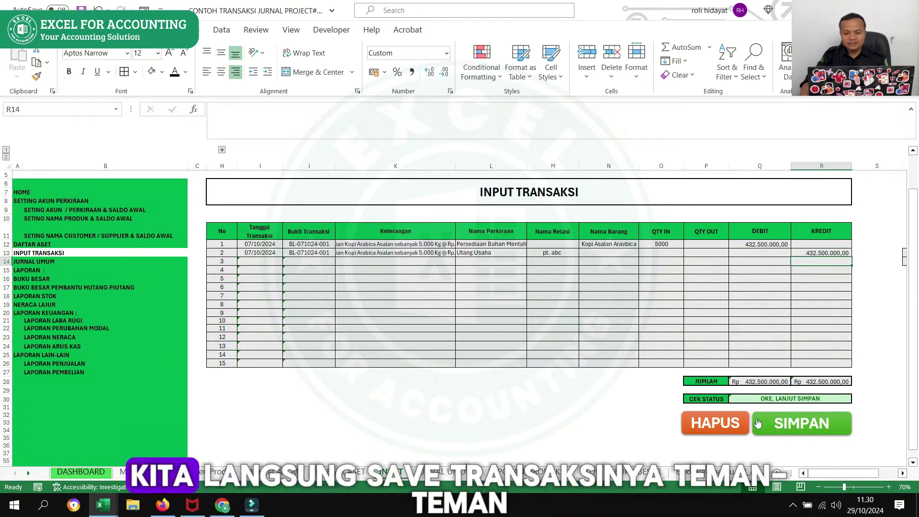
scroll(781, 425, "down", 1)
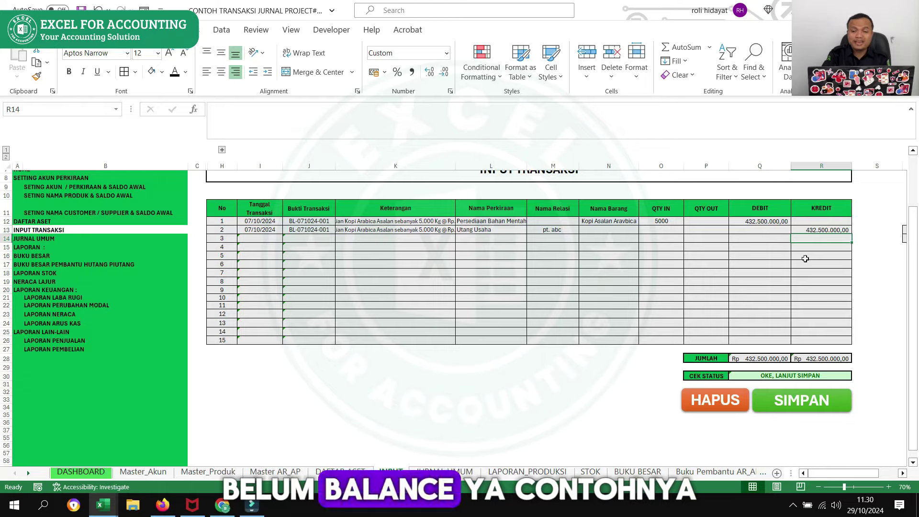
type("30")
key("Return")
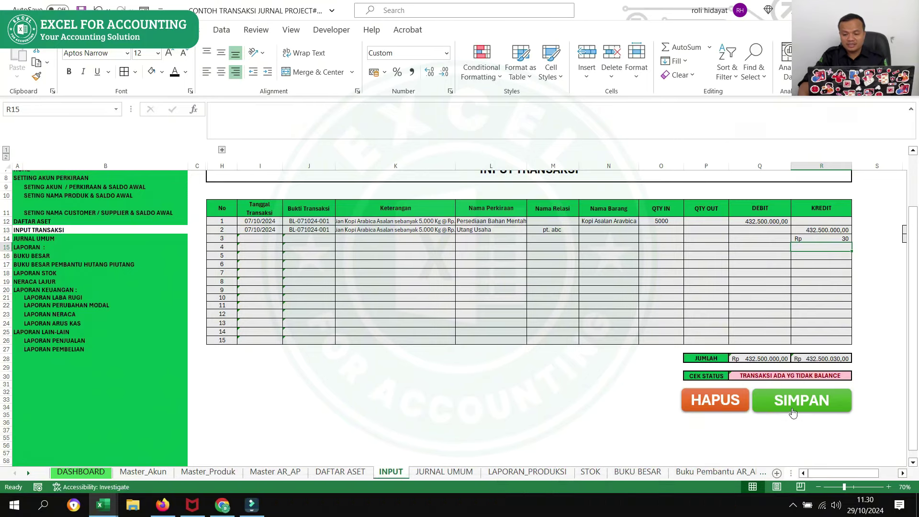
Step: Try SIMPAN twice, dismissing the check-your-input warnings, then delete the stray 30 from R14
left_click(793, 401)
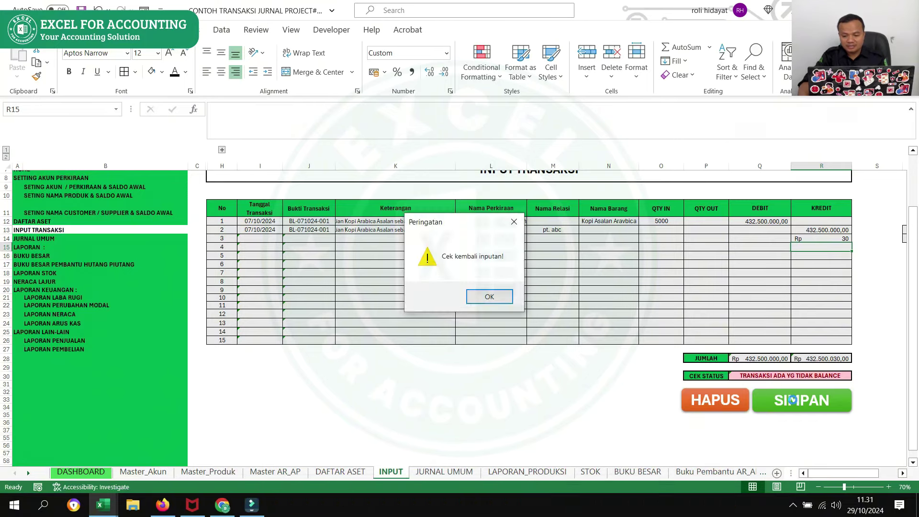
left_click(489, 297)
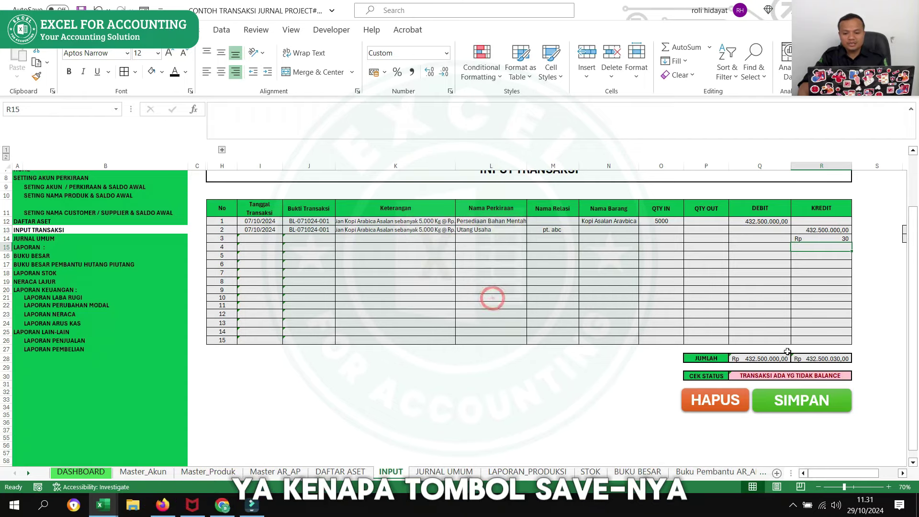
left_click(793, 405)
left_click(488, 298)
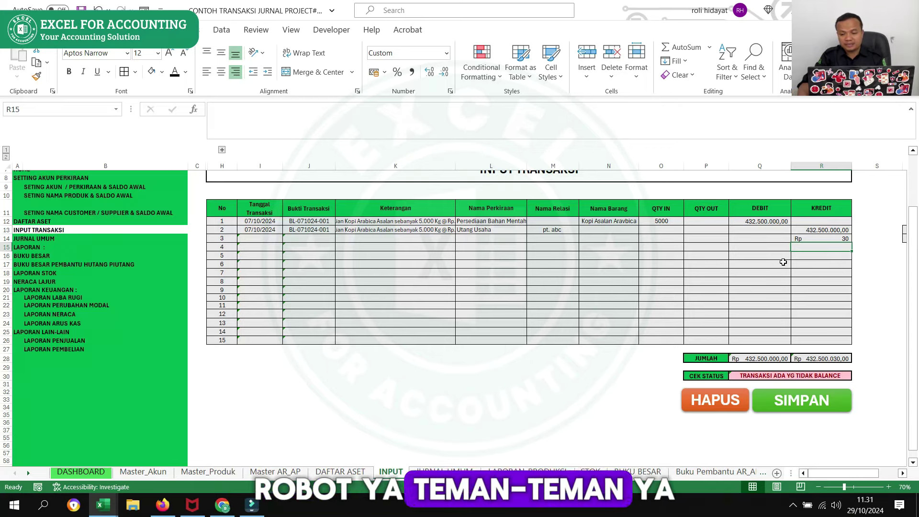
left_click(827, 238)
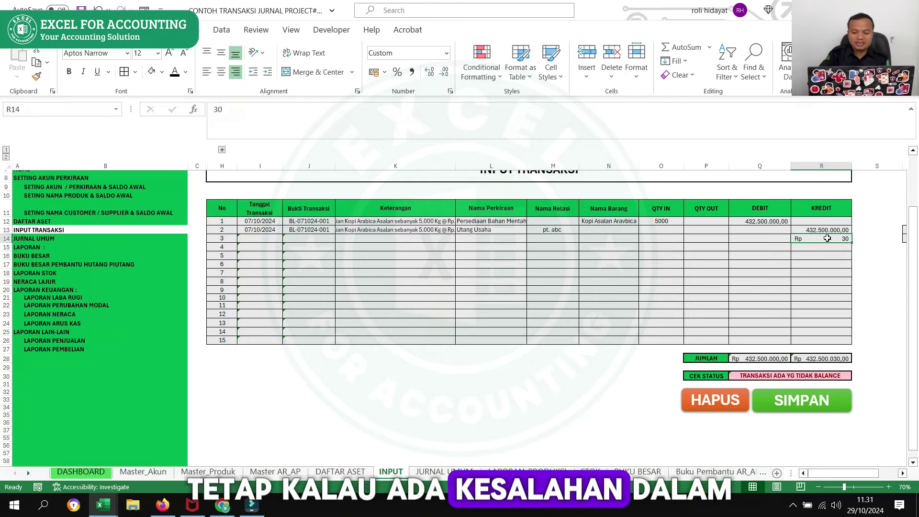
key("Delete")
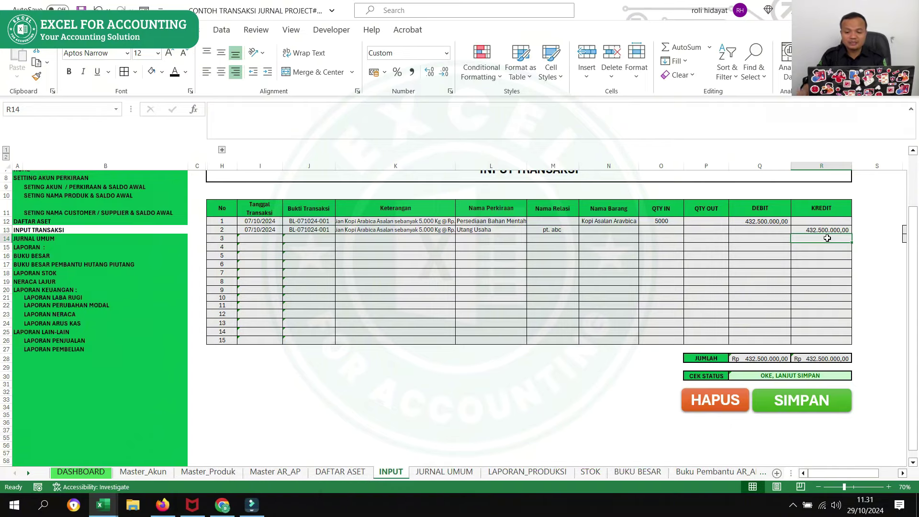
left_click(788, 399)
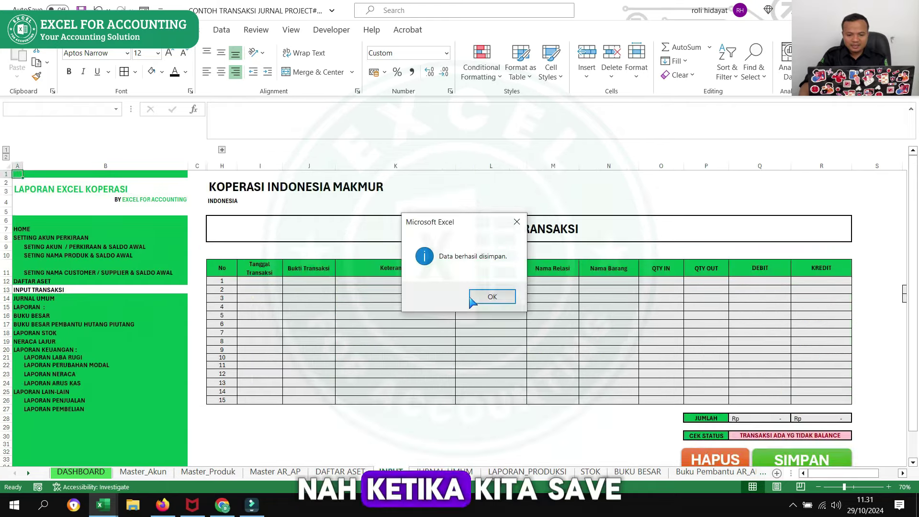
left_click(485, 297)
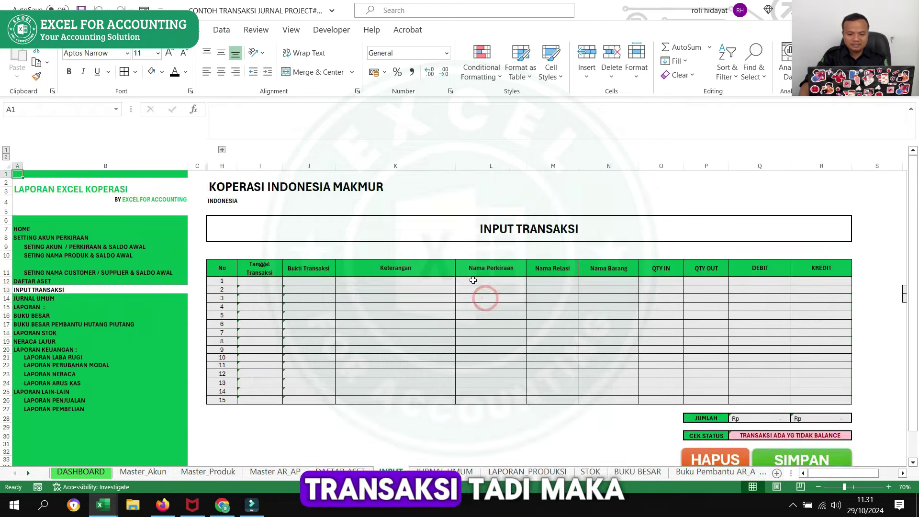
left_click(445, 471)
scroll(405, 372, "down", 2)
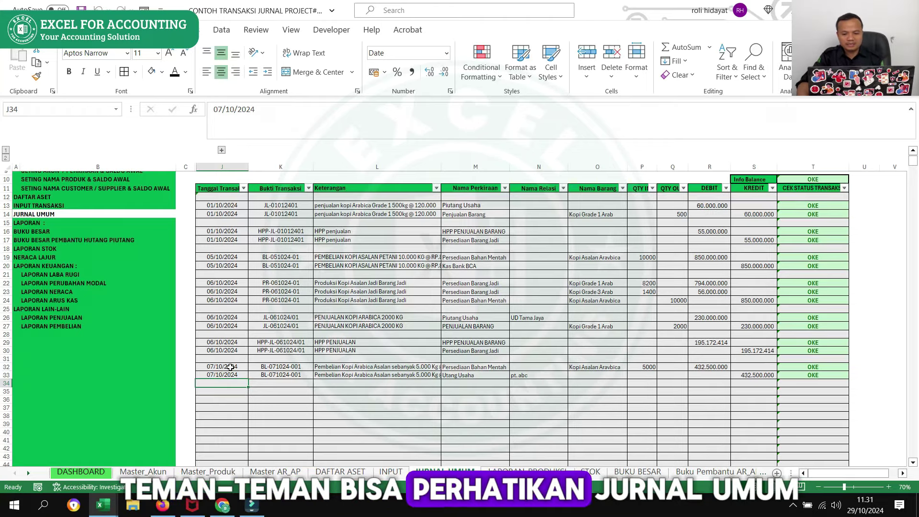
left_click_drag(232, 367, 809, 378)
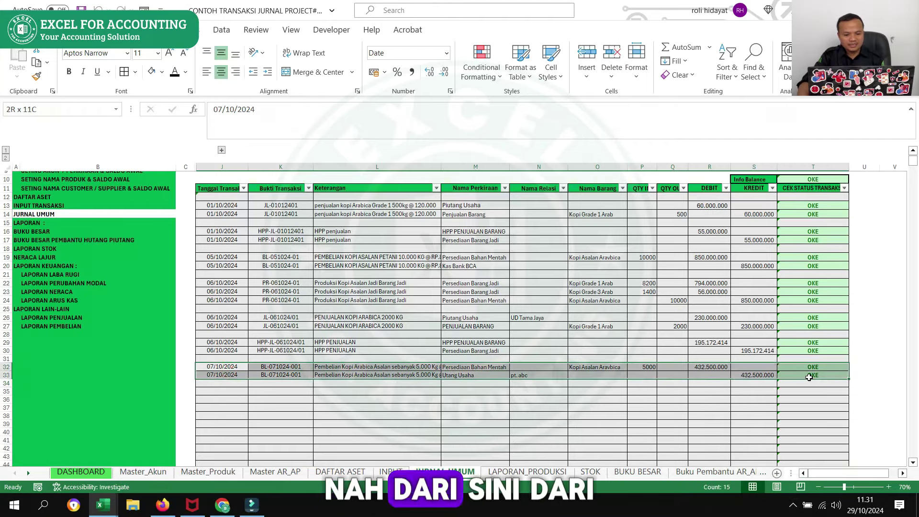
scroll(517, 376, "up", 1)
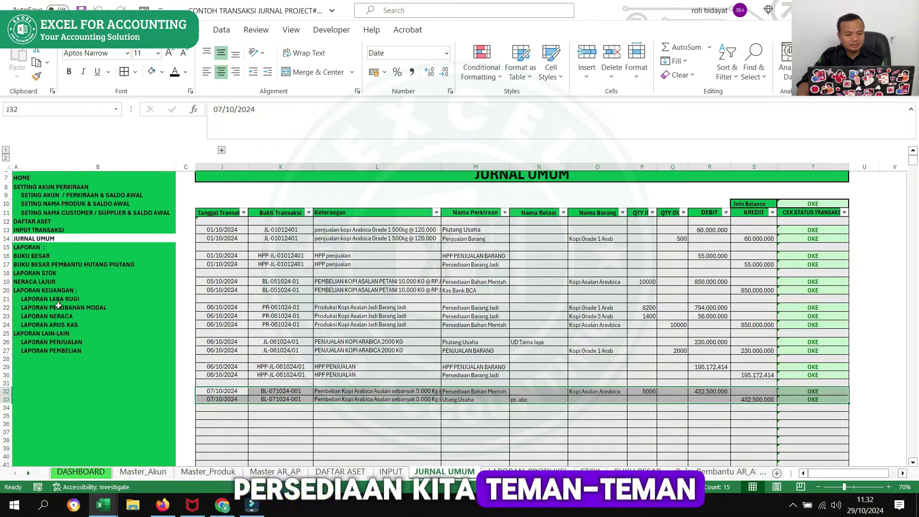
Step: Open LAPORAN STOK and inspect the Kopi Asalan Arabica balance of 5.000 units worth 432.500.000
left_click(37, 274)
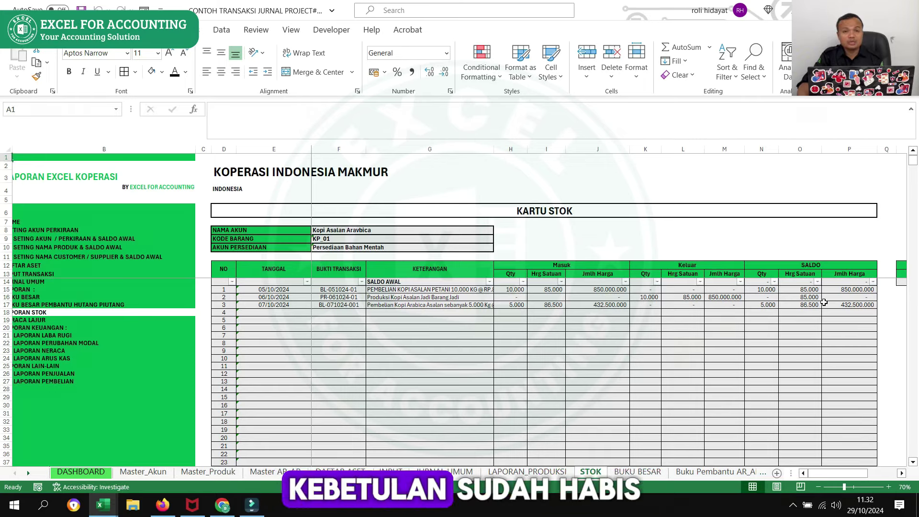
left_click_drag(765, 305, 828, 304)
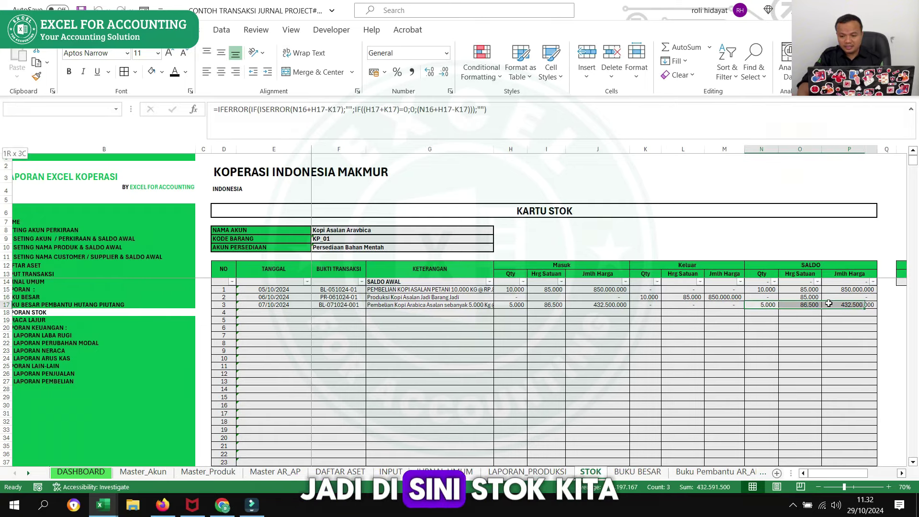
left_click(835, 238)
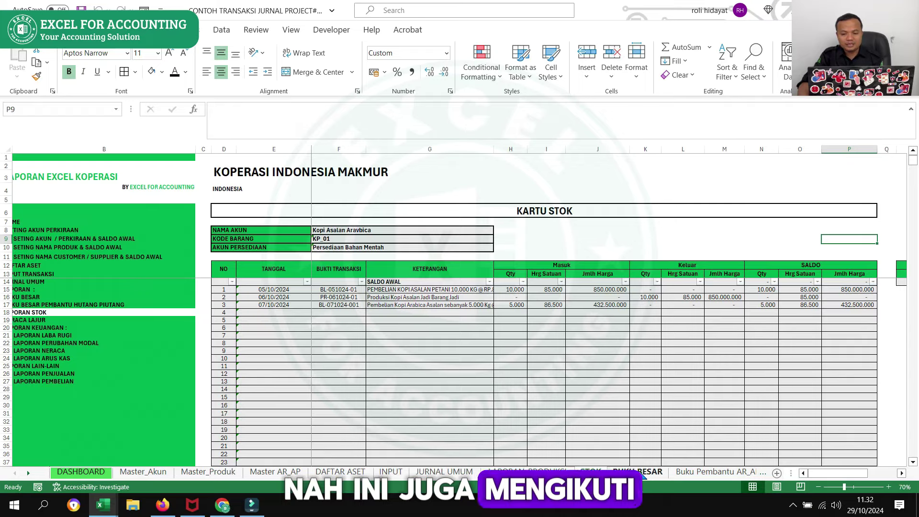
Step: Show Persediaan Bahan Mentah in the BUKU BESAR F10 account list, widening column G and narrowing F
left_click(642, 473)
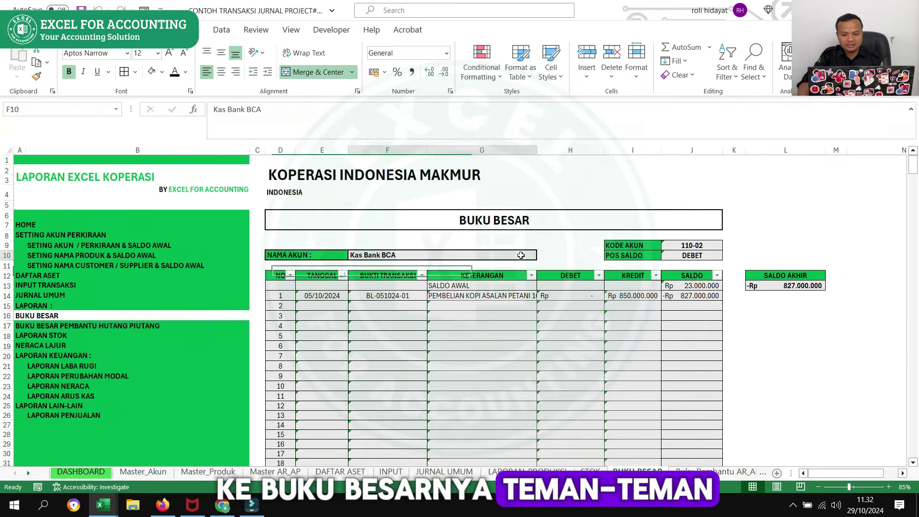
left_click(542, 255)
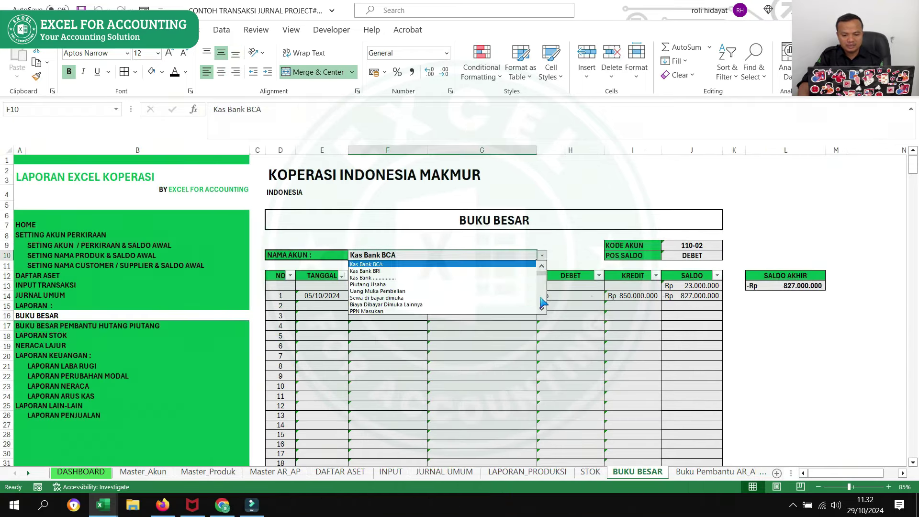
scroll(542, 309, "down", 2)
scroll(542, 309, "down", 2)
left_click(387, 303)
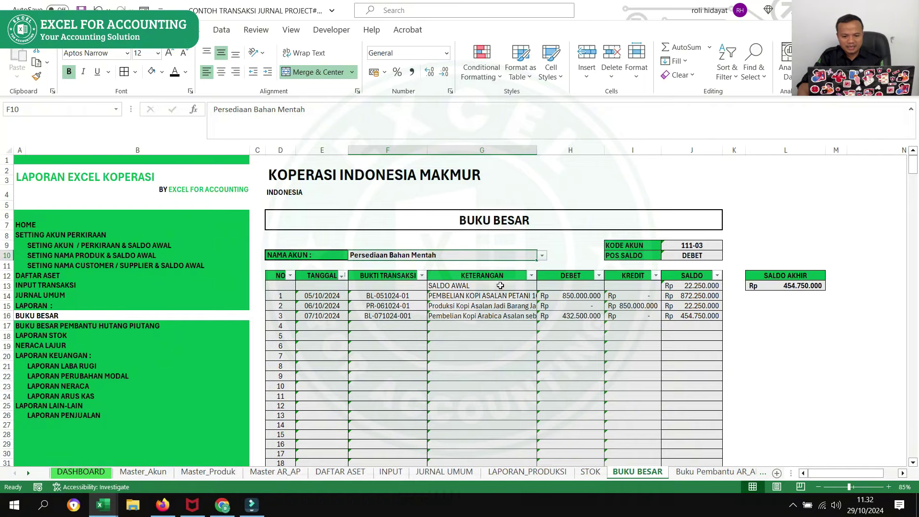
left_click_drag(536, 150, 577, 150)
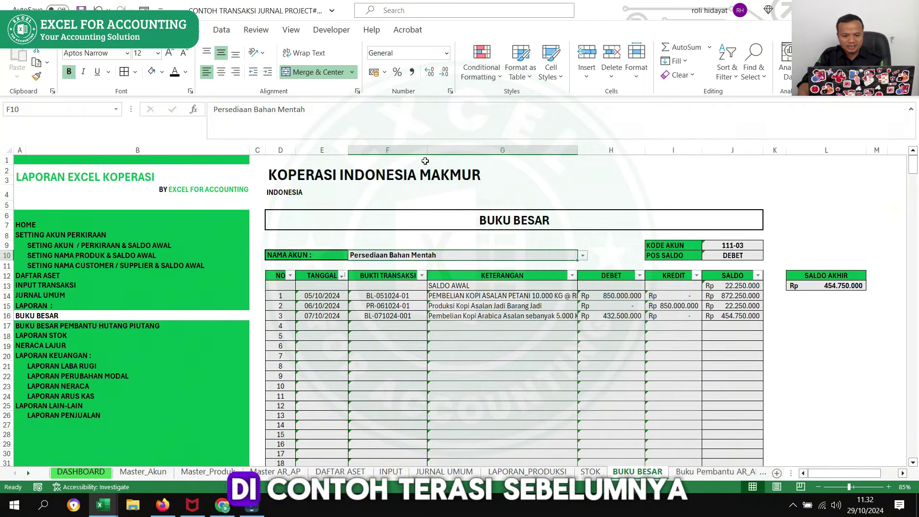
left_click_drag(428, 151, 414, 151)
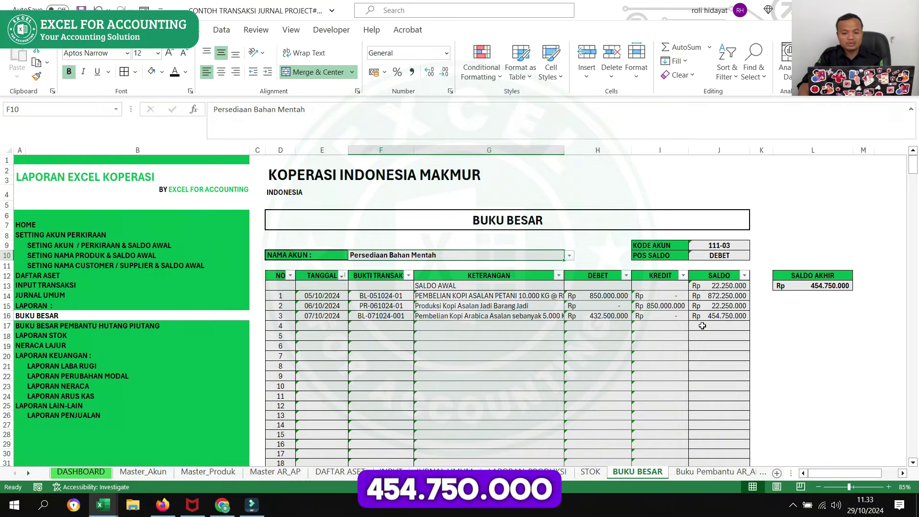
Step: Switch the BUKU BESAR account to Utang Usaha, showing the 432.500.000 credit and 548.790.000 balance
left_click(568, 257)
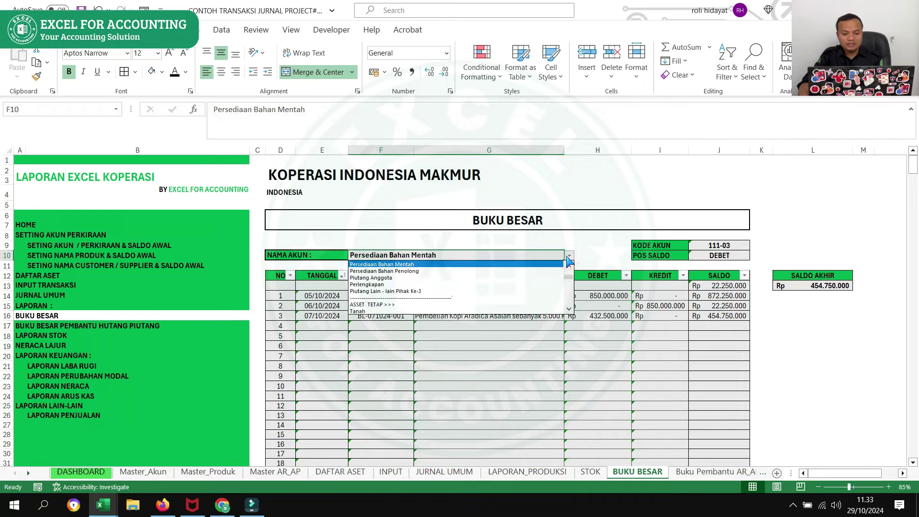
key("Escape")
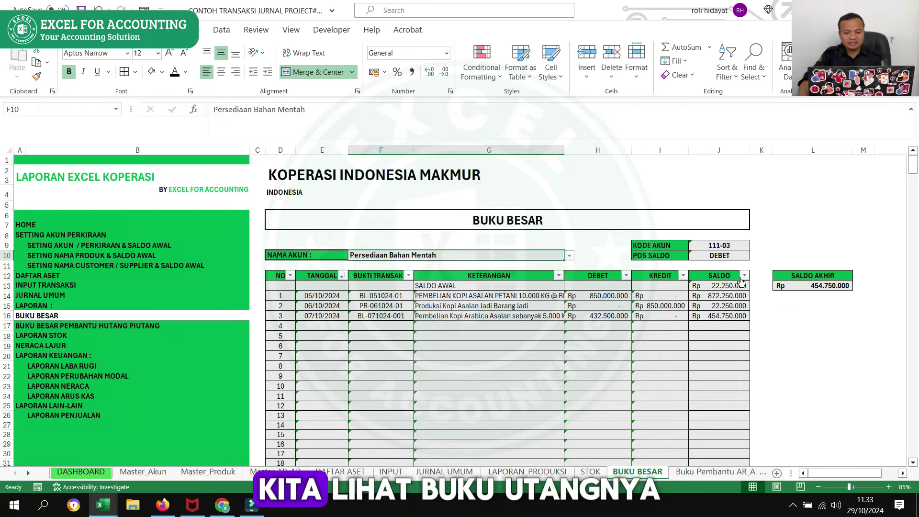
left_click(569, 255)
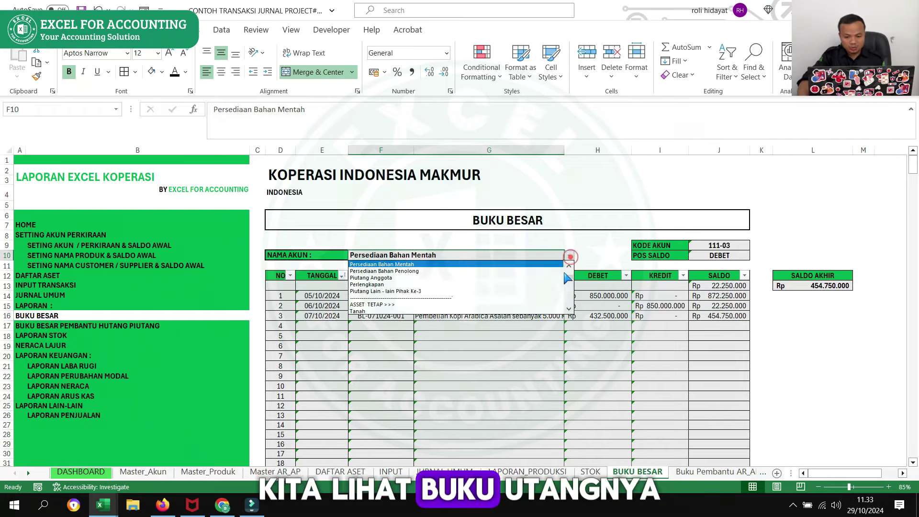
left_click(569, 309)
left_click(569, 309)
left_click(569, 308)
left_click(568, 309)
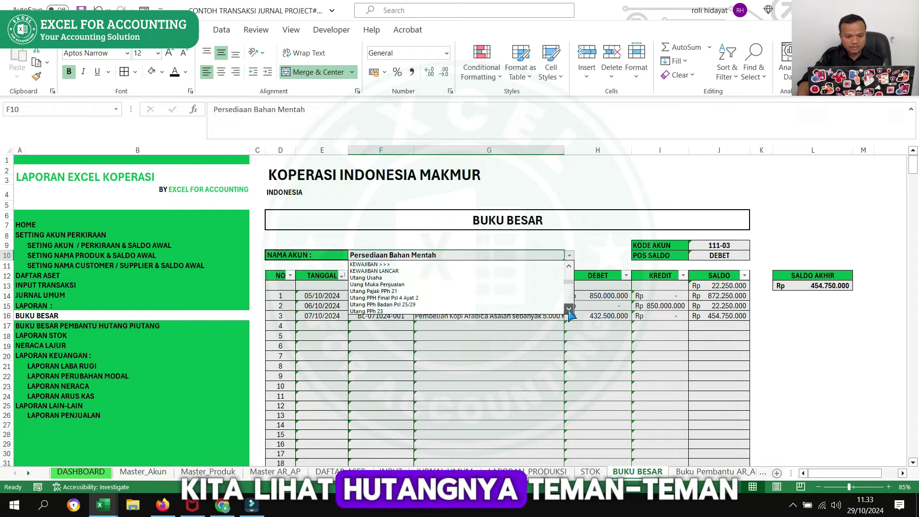
left_click(365, 278)
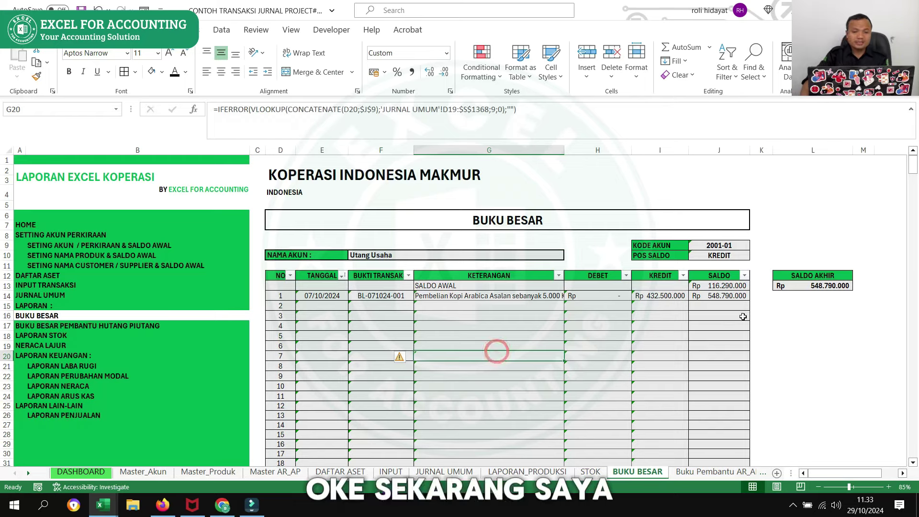
left_click(785, 345)
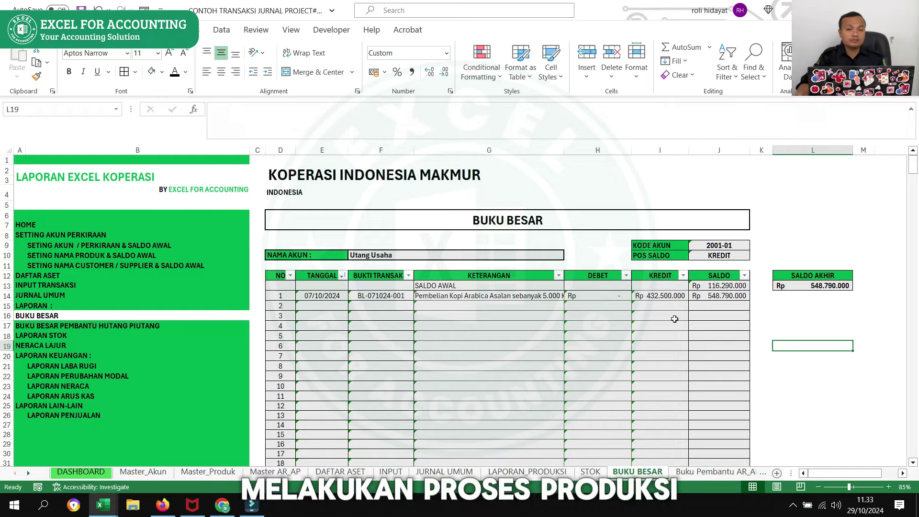
Step: On the INPUT sheet, enter date 08/10/2024 and reference PR-081024-002 for row 1
left_click(258, 284)
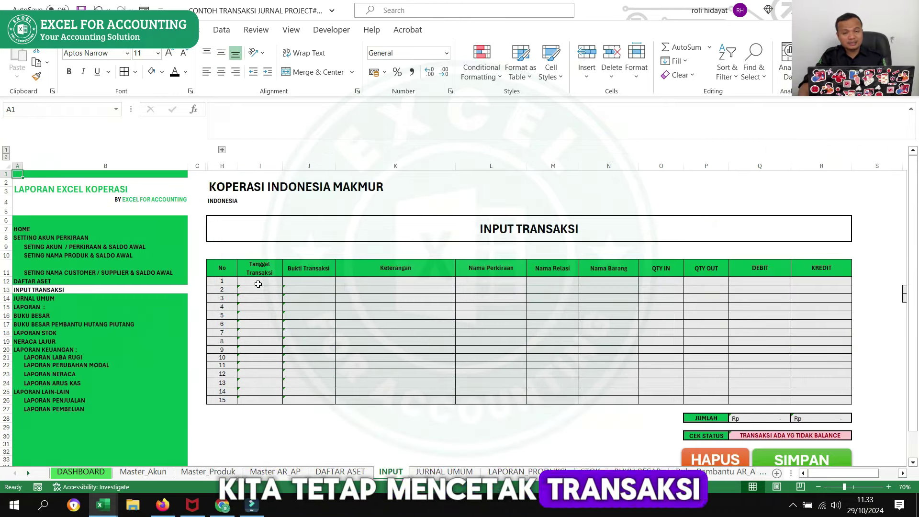
left_click(258, 284)
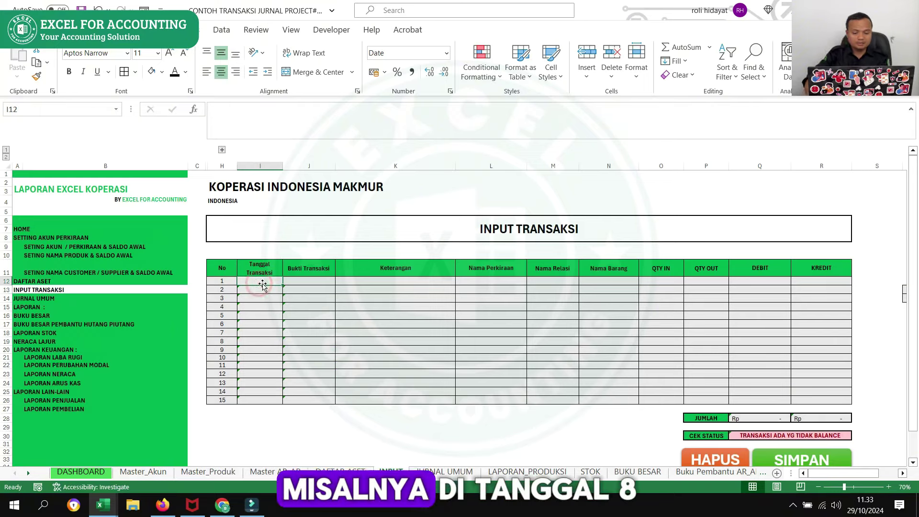
type("08/")
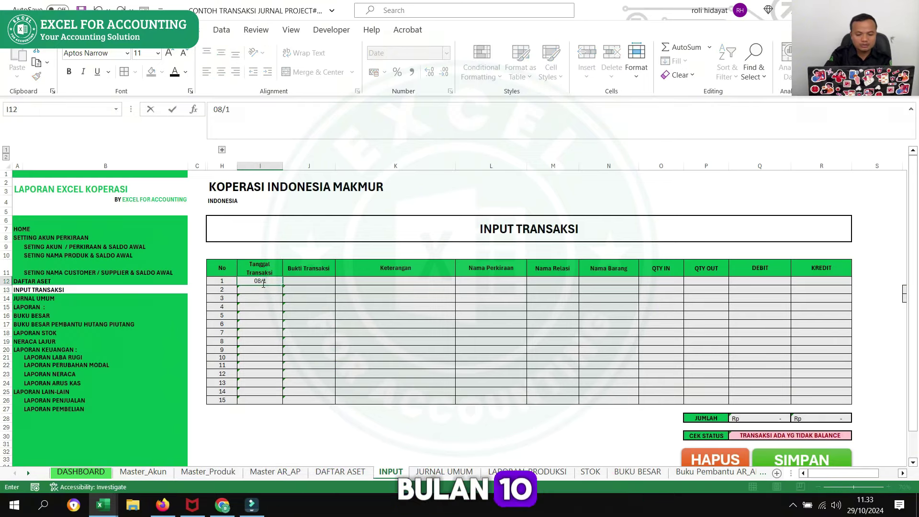
type("10/2024")
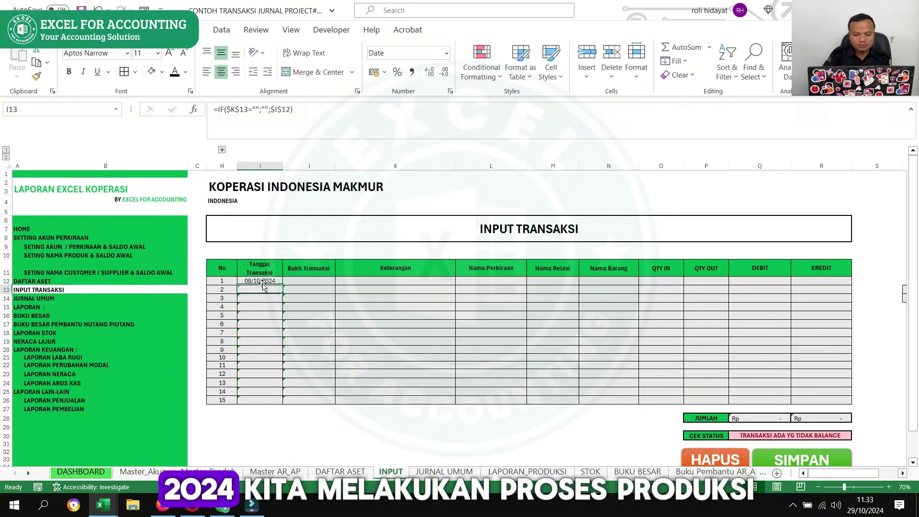
key("Tab")
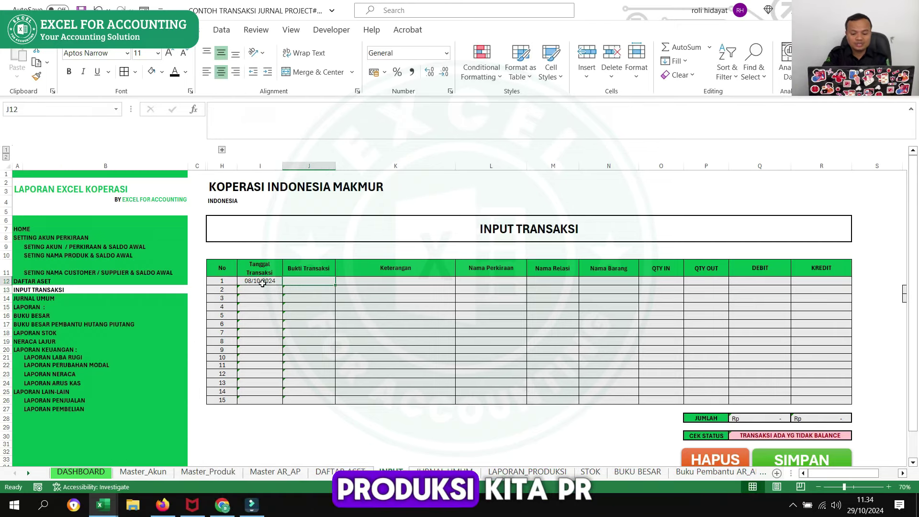
type("PR")
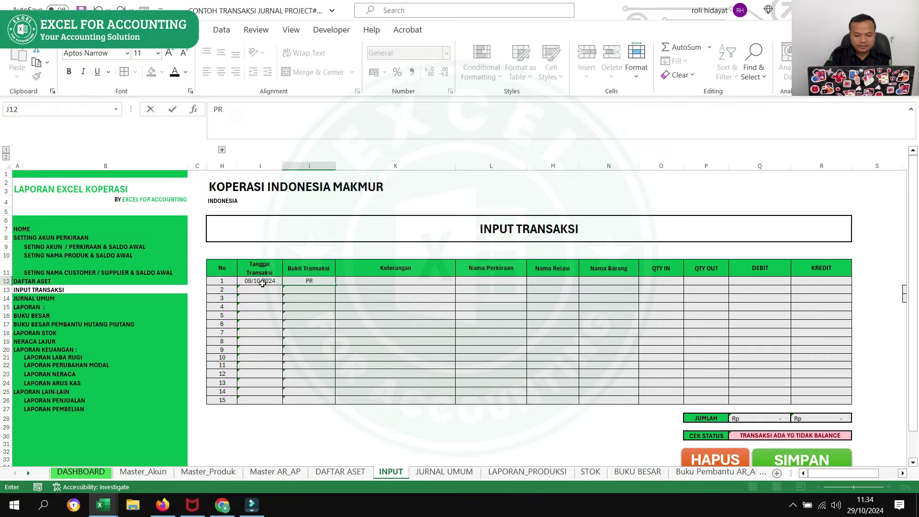
type("-")
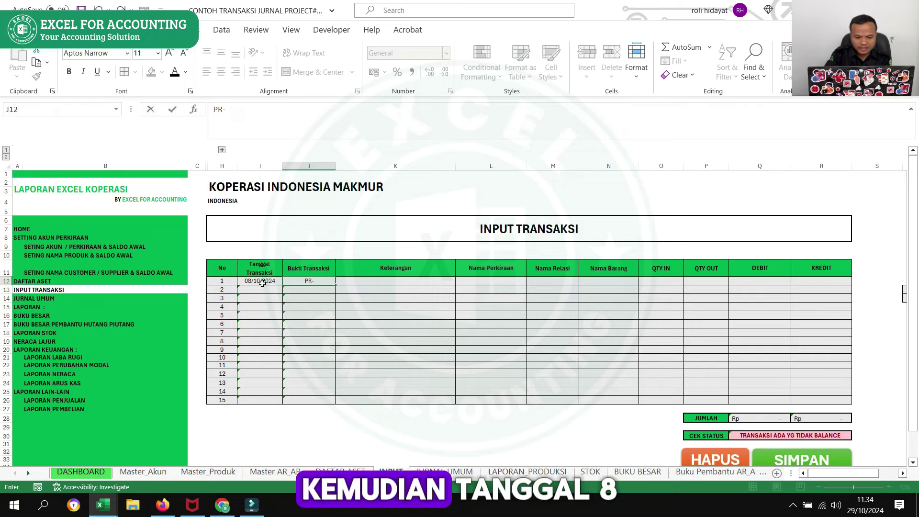
type("0810")
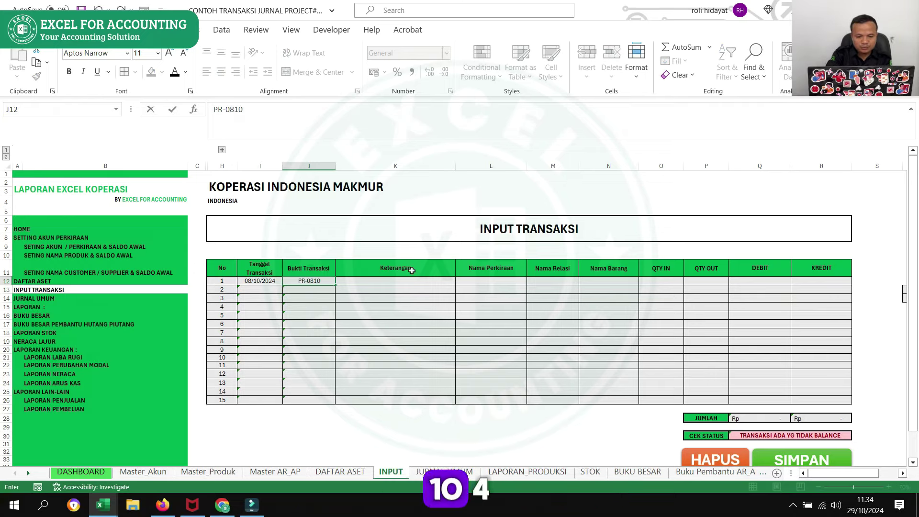
type("24-")
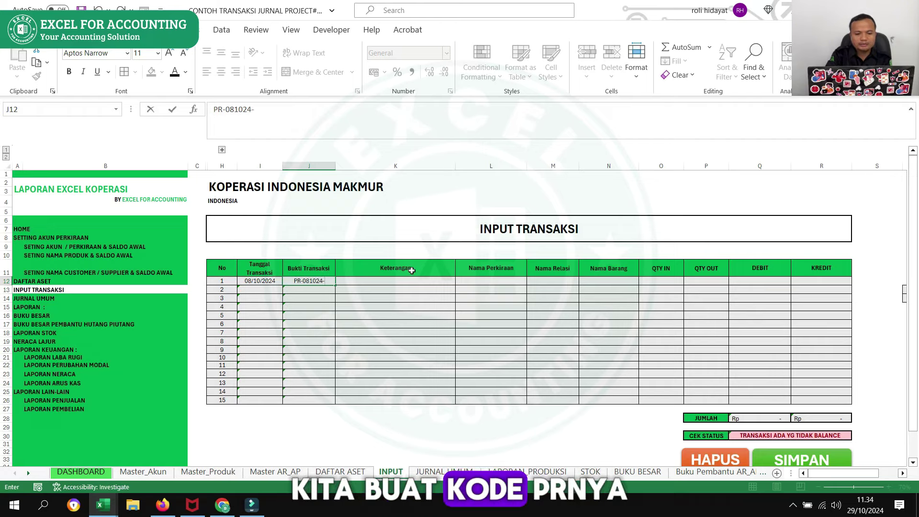
type("002")
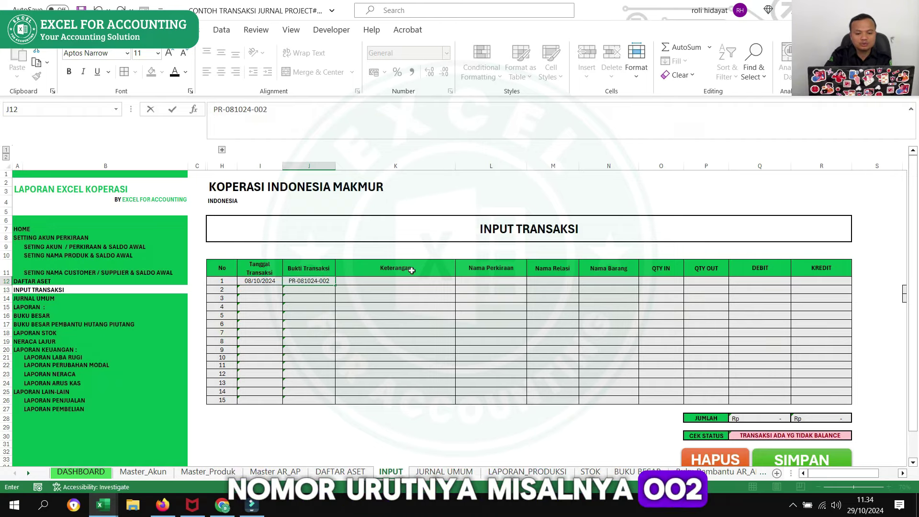
key("Return")
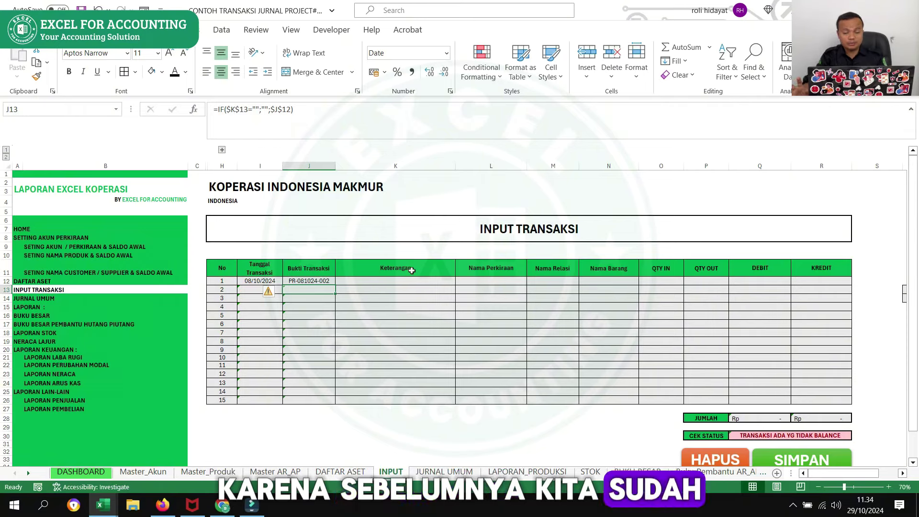
Step: Enter 'hasil Proses Produksi Kopi Asalan sebanyak 4000 Kg' as row 1's description and copy it for row 2
left_click(363, 281)
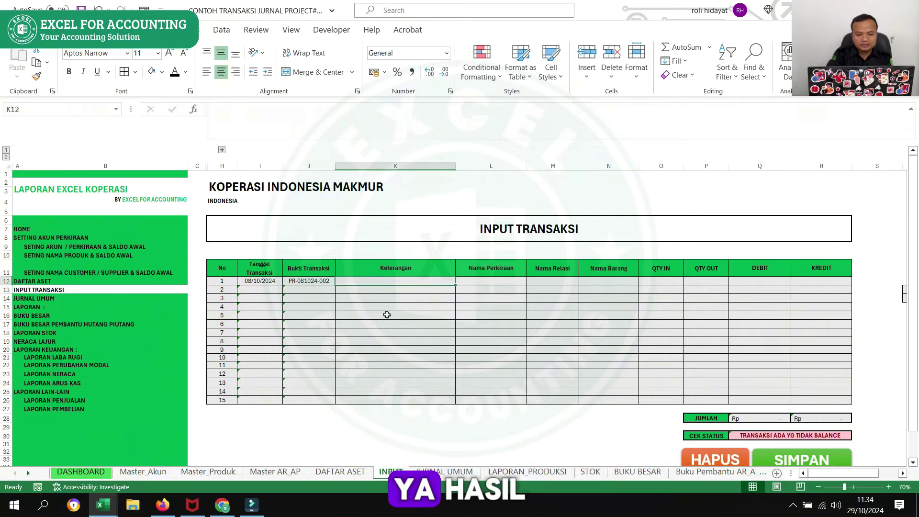
type("hars")
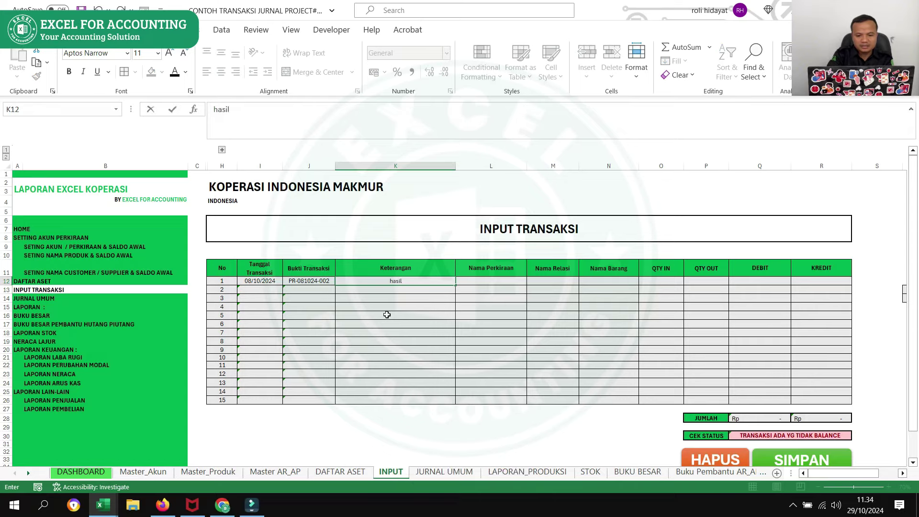
type(" Proses Pro")
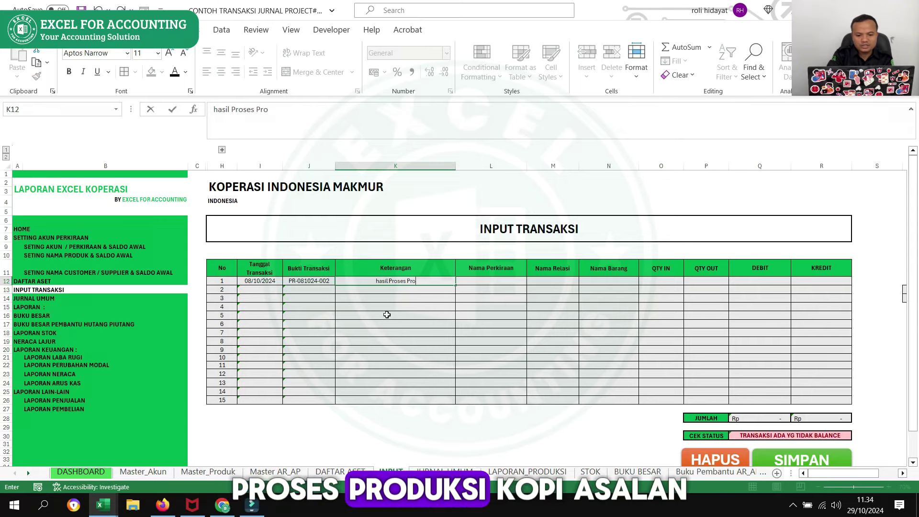
type("eduksi Kopi Asalan se")
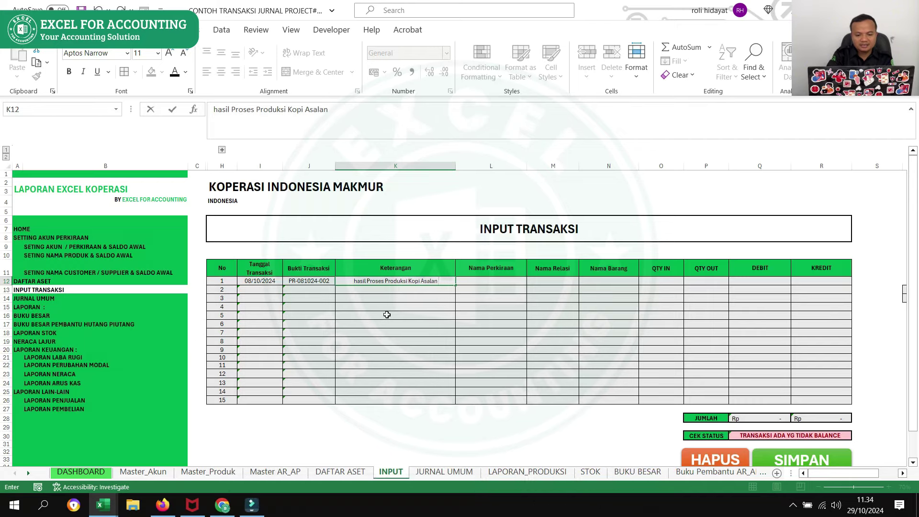
type("ak")
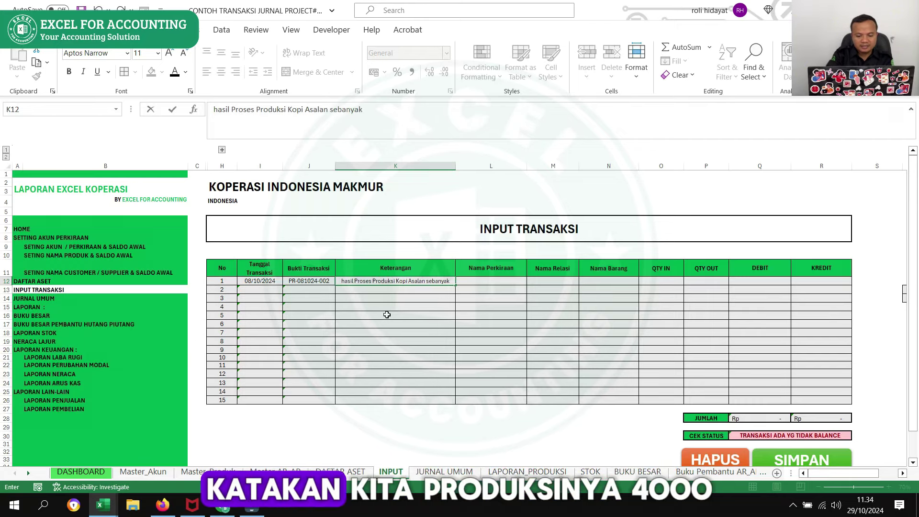
type(" 400")
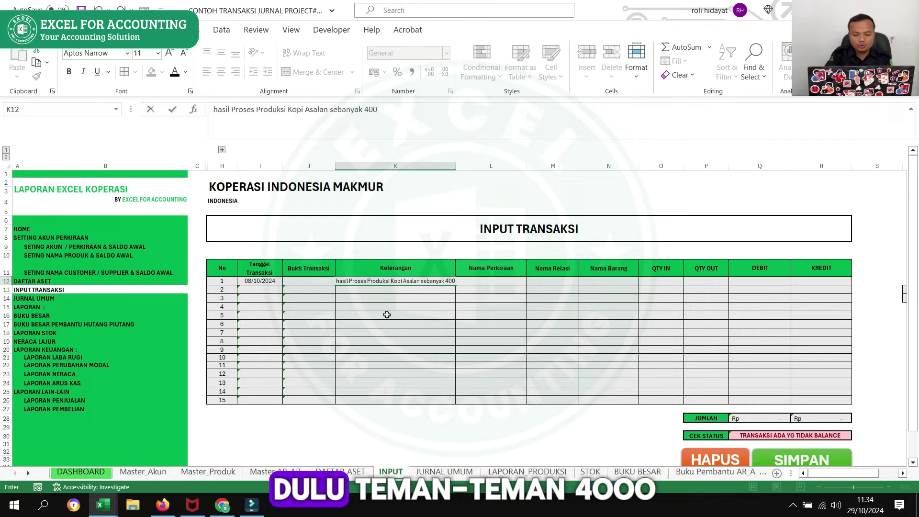
type("0")
type(" Kg")
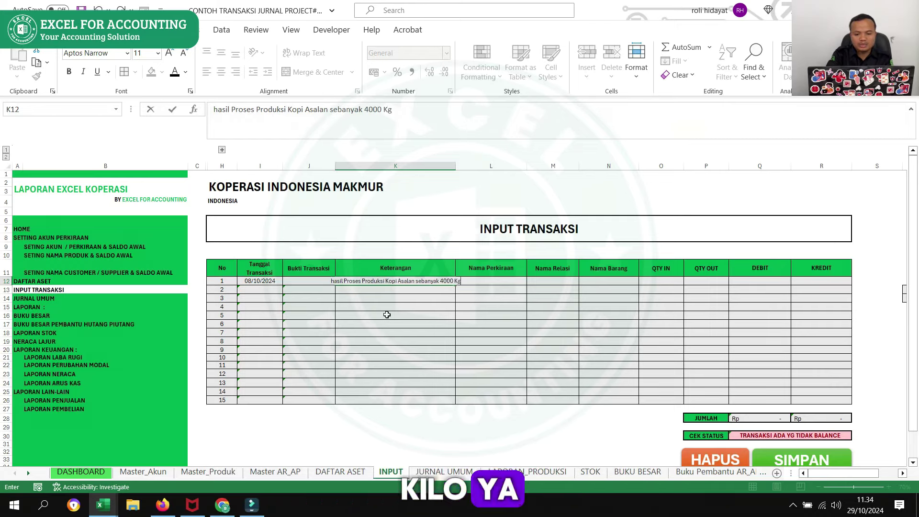
key("Return")
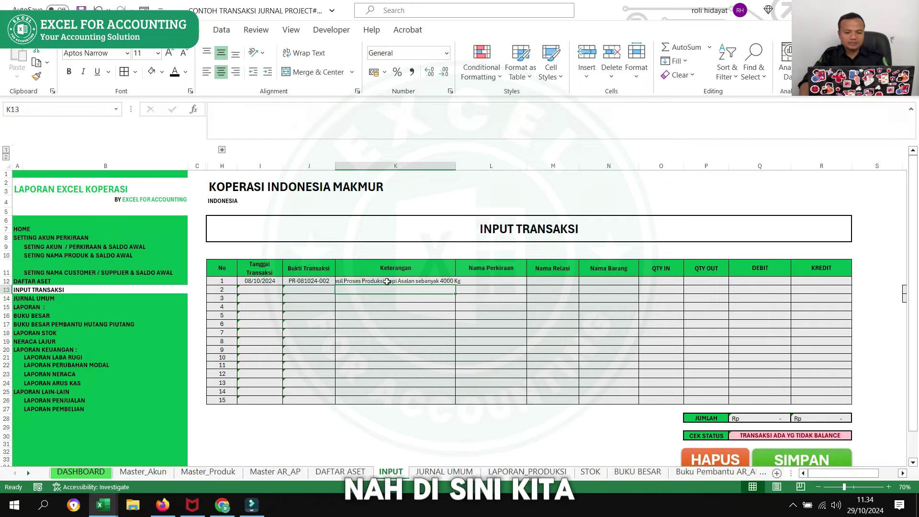
key("ctrl+c")
left_click(385, 289)
Step: Paste the description into row 2 and set row 1's account to Persediaan Barang Jadi
key("ctrl+v")
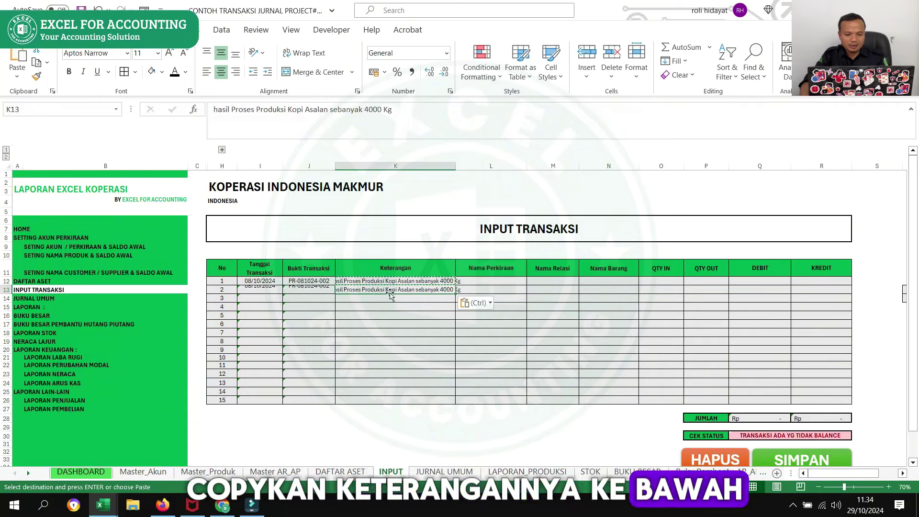
left_click(492, 282)
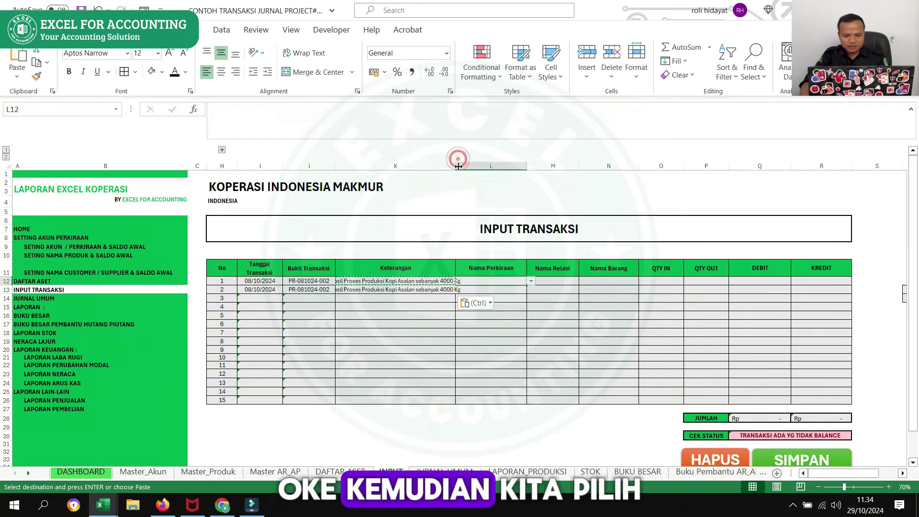
left_click(550, 281)
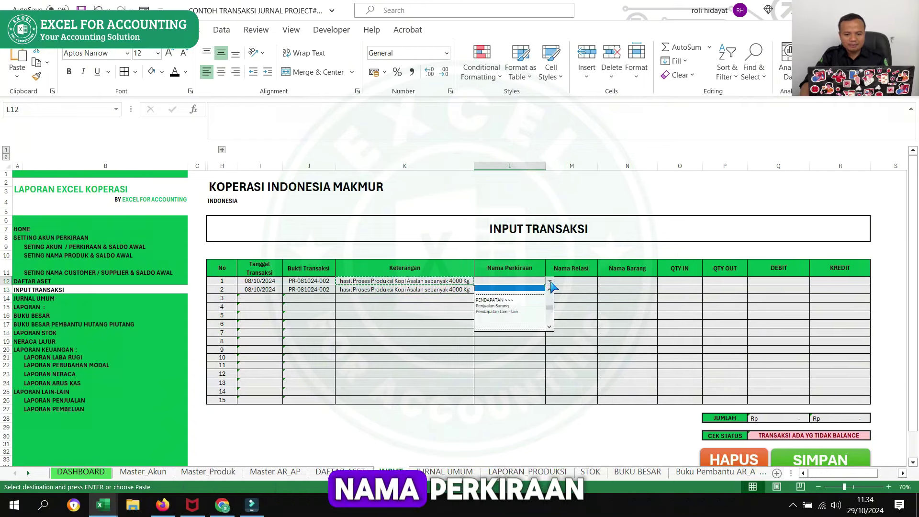
left_click_drag(553, 312, 554, 299)
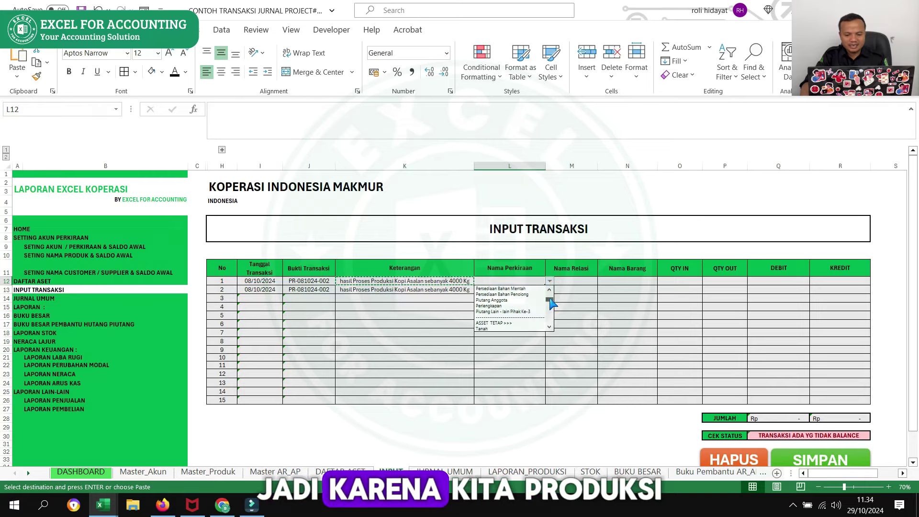
scroll(551, 302, "up", 1)
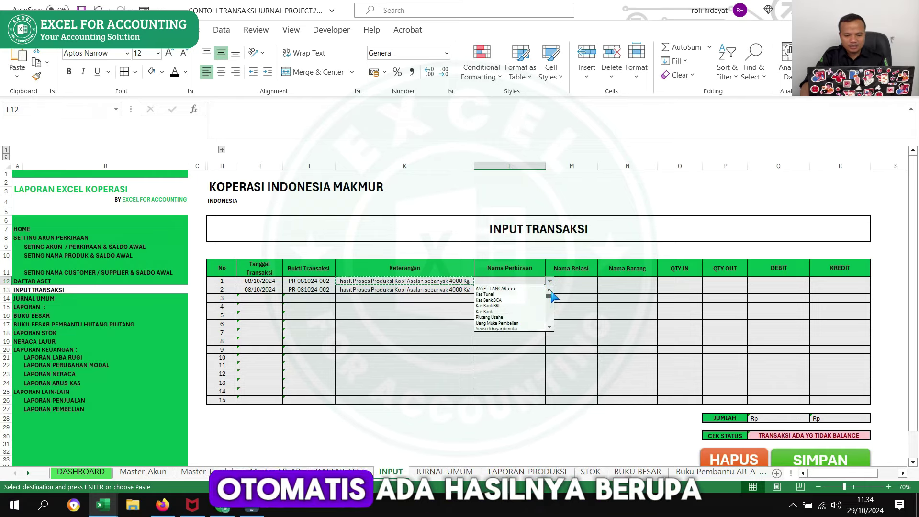
left_click(549, 326)
left_click(549, 326)
left_click(549, 327)
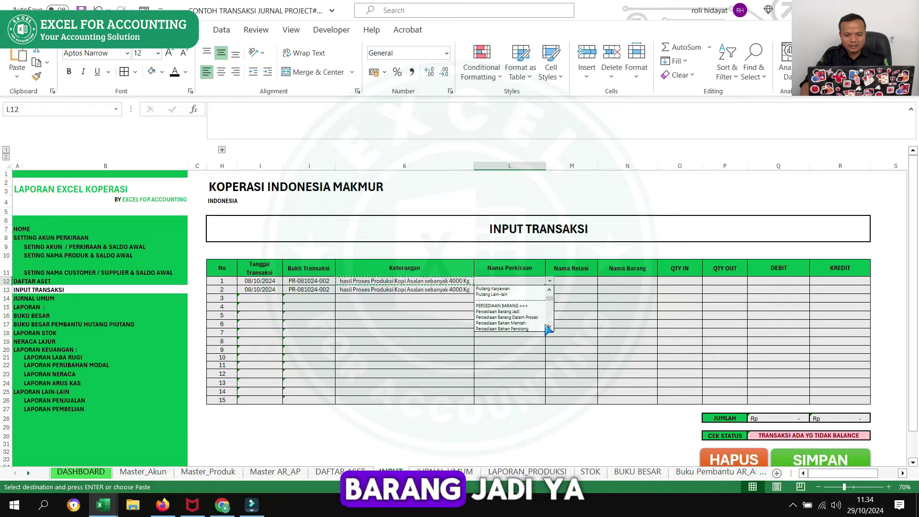
left_click(493, 311)
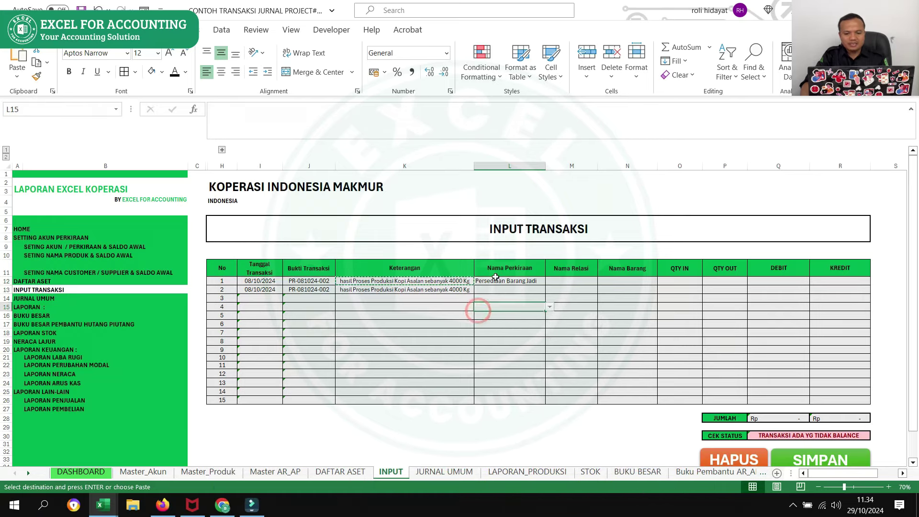
Step: Copy the Persediaan Barang Jadi account into row 2's account cell
key("ctrl+c")
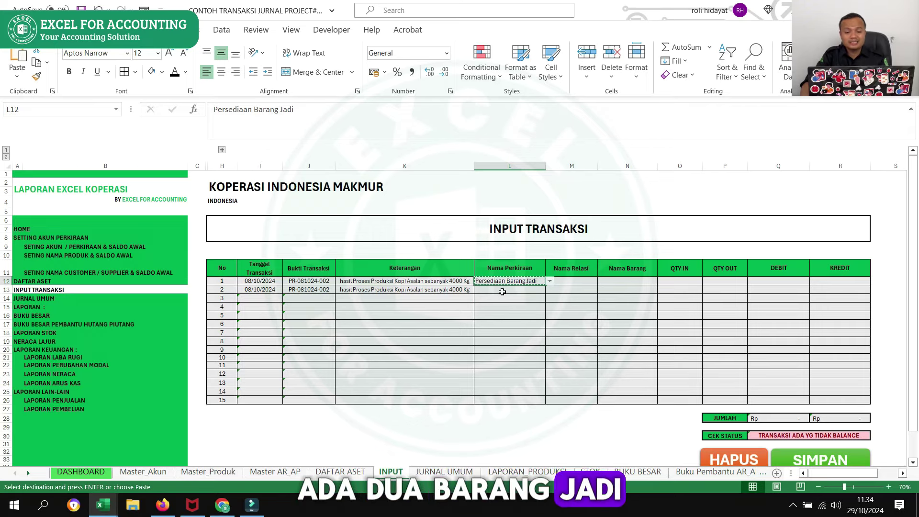
left_click(502, 291)
key("ctrl+v")
left_click(434, 296)
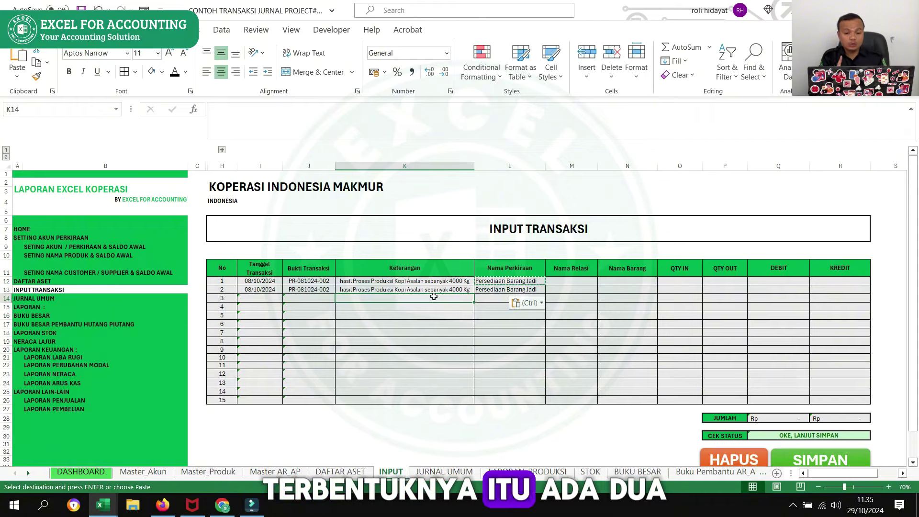
Step: Copy the production description to row 3 and set its account to Persediaan Bahan Mentah
left_click(413, 288)
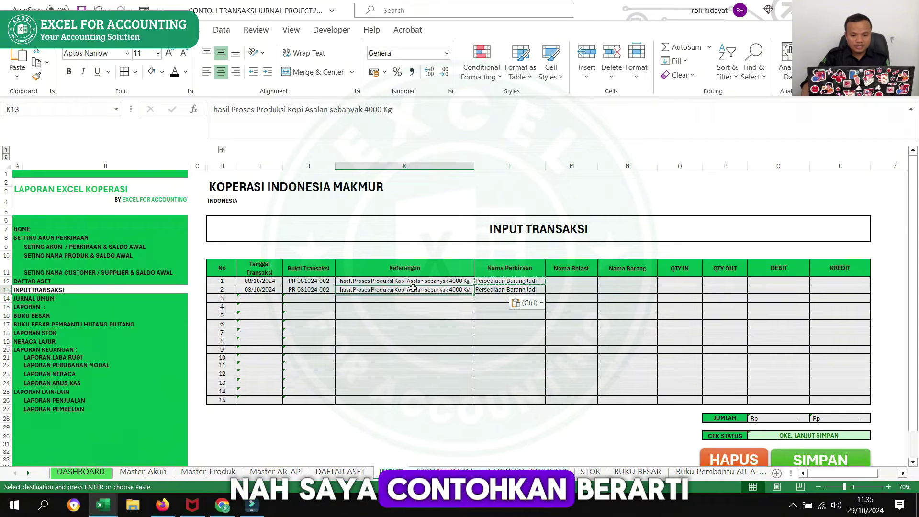
key("ctrl+c")
left_click(386, 298)
key("ctrl+v")
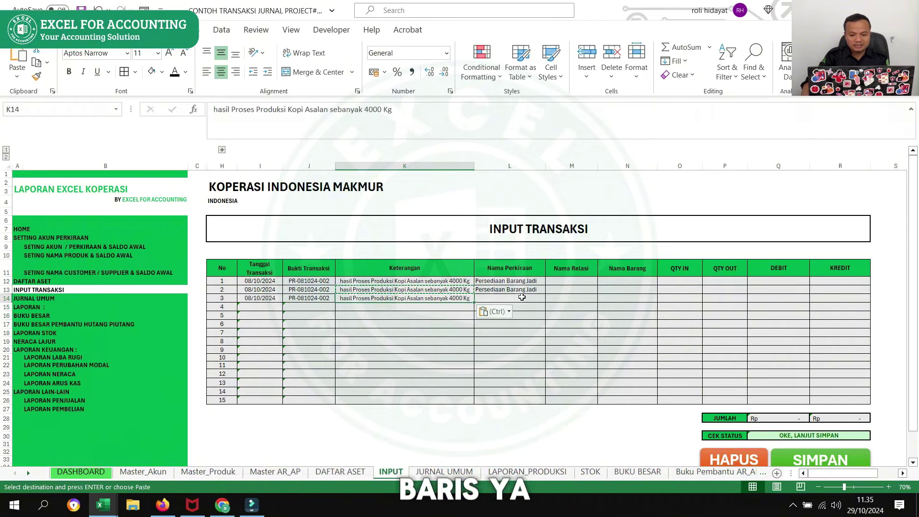
left_click(522, 297)
left_click(549, 297)
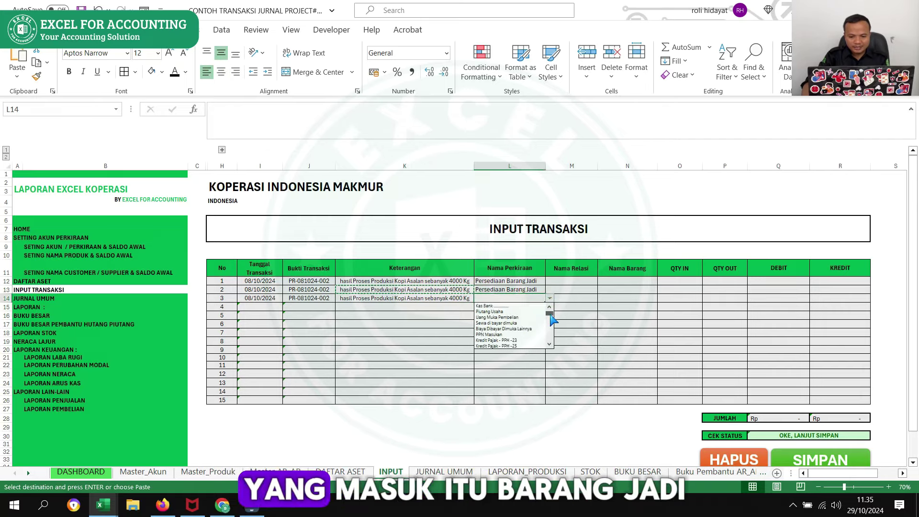
left_click_drag(550, 315, 550, 324)
left_click(516, 330)
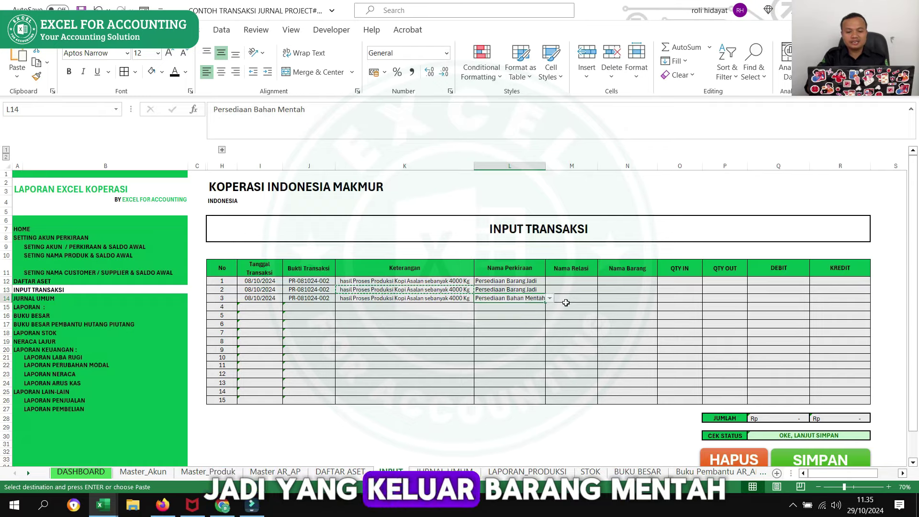
Step: Enter 'Biaya Tenaga kerja Utk Proses Produksi' as row 4's description
key("Right")
key("Right")
key("Right")
key("Right")
scroll(566, 302, "right", 3)
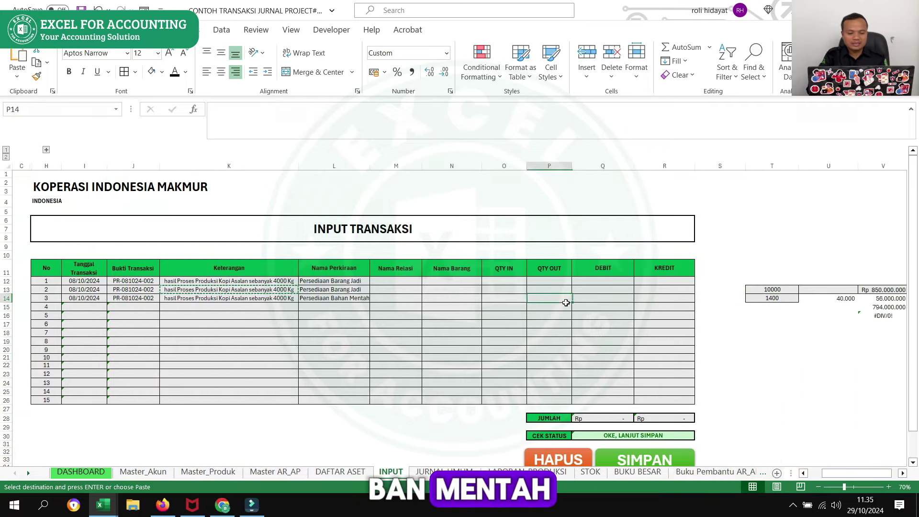
key("Left")
key("Left")
key("Left")
key("Left")
key("Left")
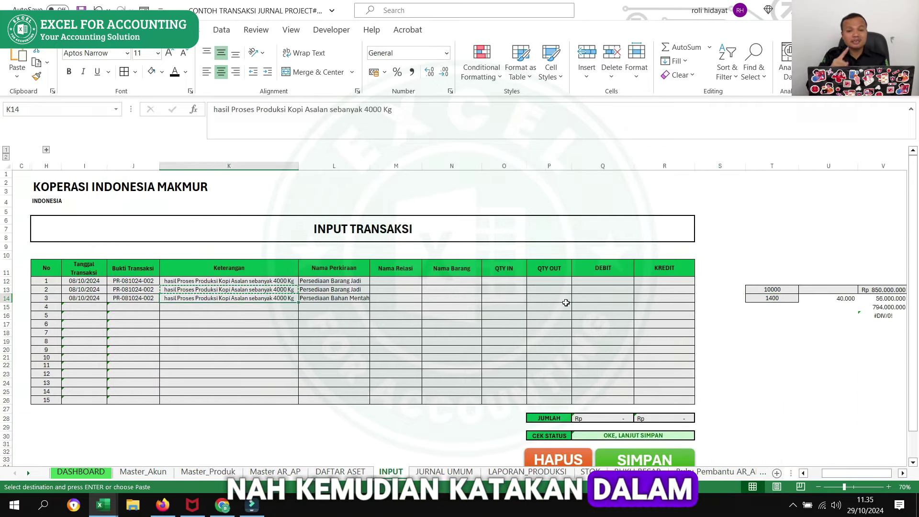
left_click(251, 313)
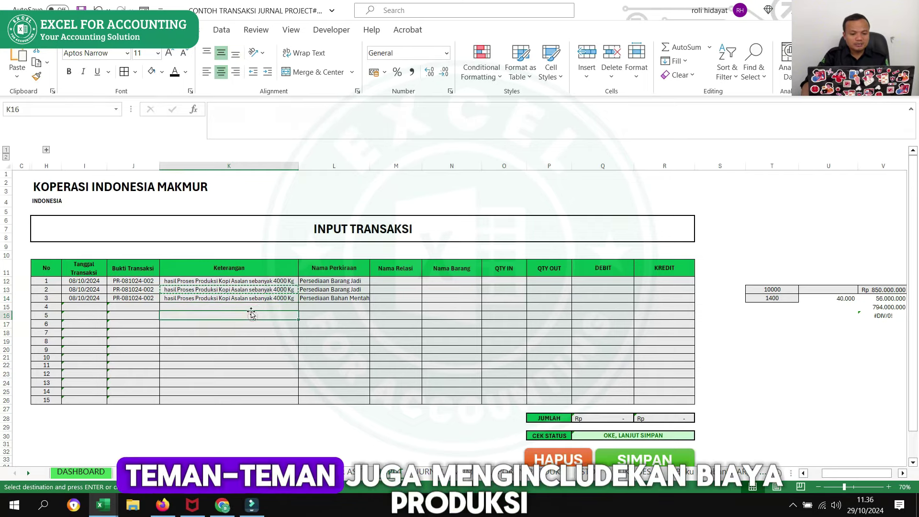
left_click(245, 297)
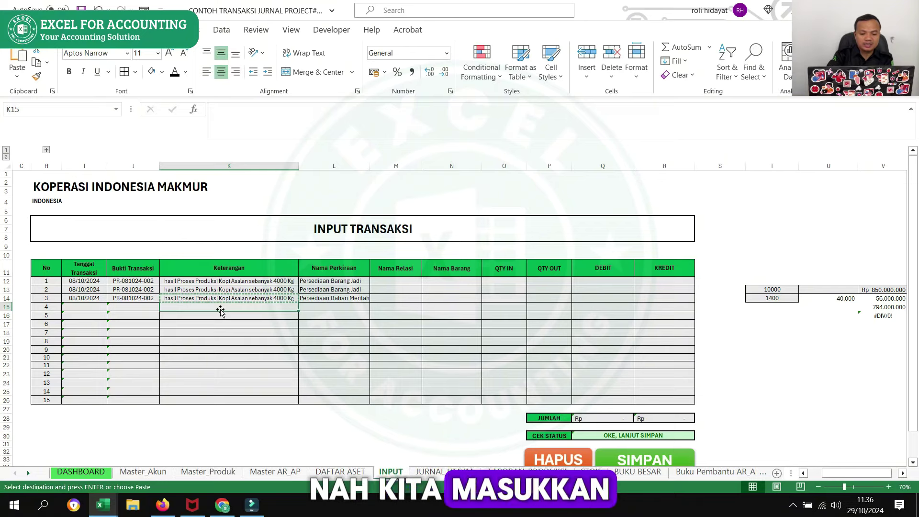
type("Biaya Tenaga")
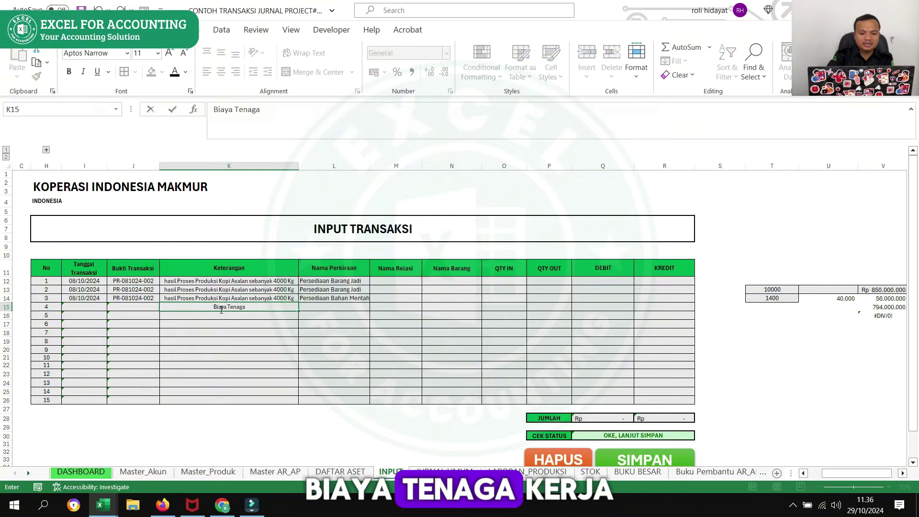
type(" kerja Utk Pro")
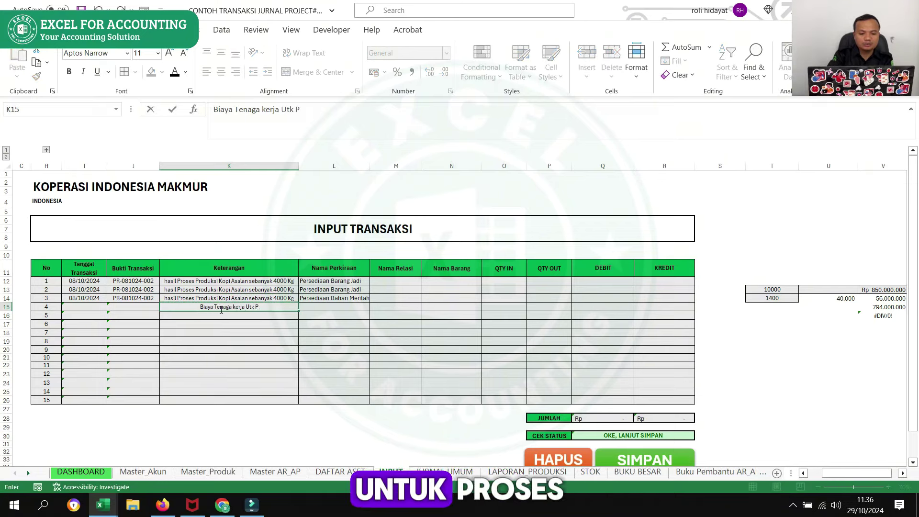
type("ses Pro")
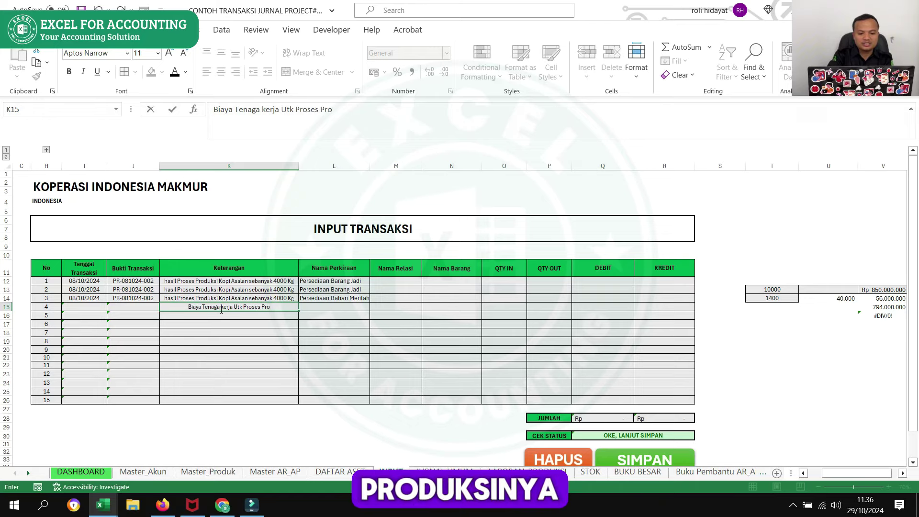
type("duksi")
key("Return")
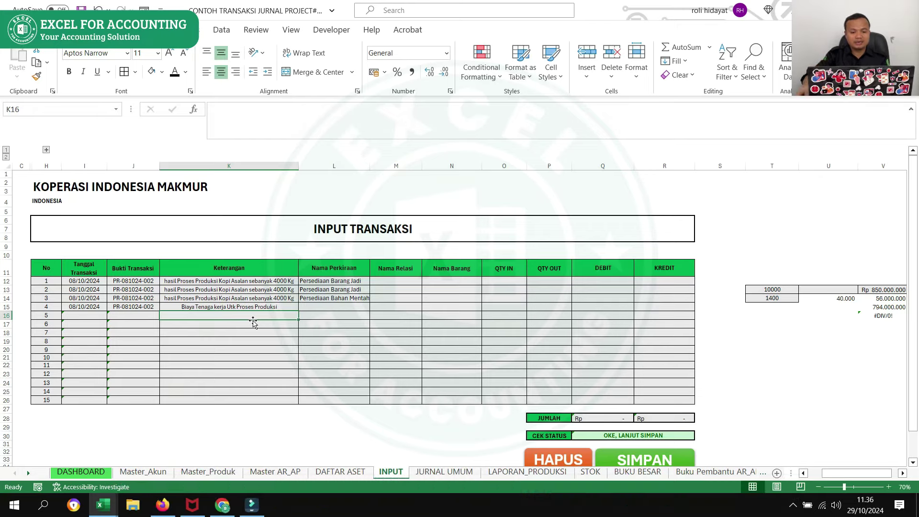
Step: Pick BIAYA TENAGA KERJA from the HPP group as row 4's account in L15
left_click(356, 306)
left_click(374, 307)
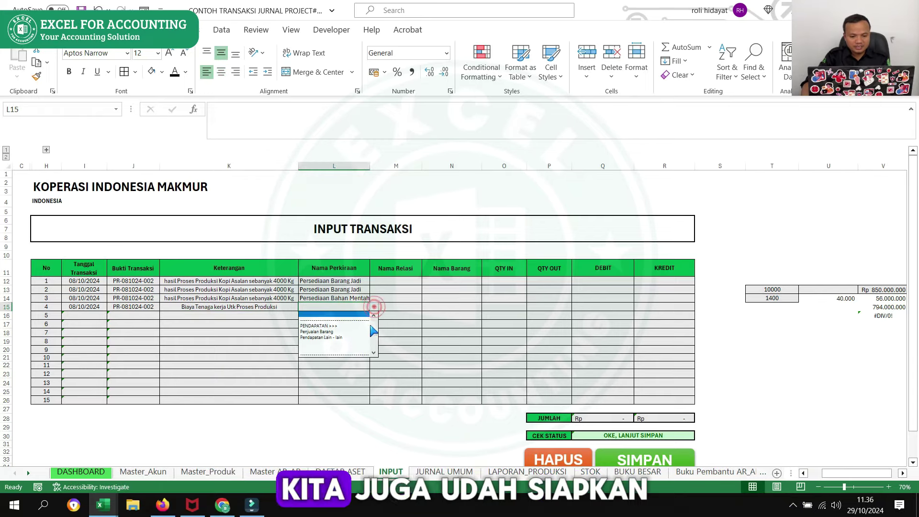
left_click_drag(374, 319, 374, 354)
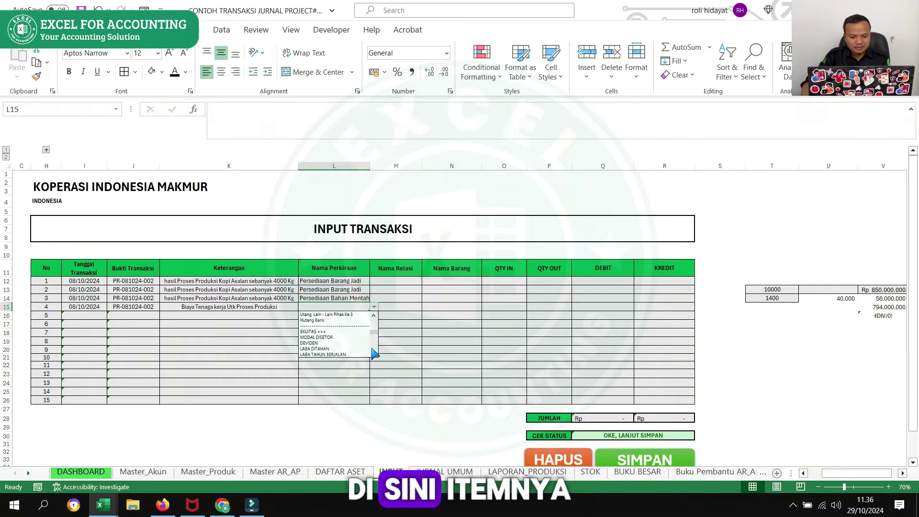
left_click(374, 353)
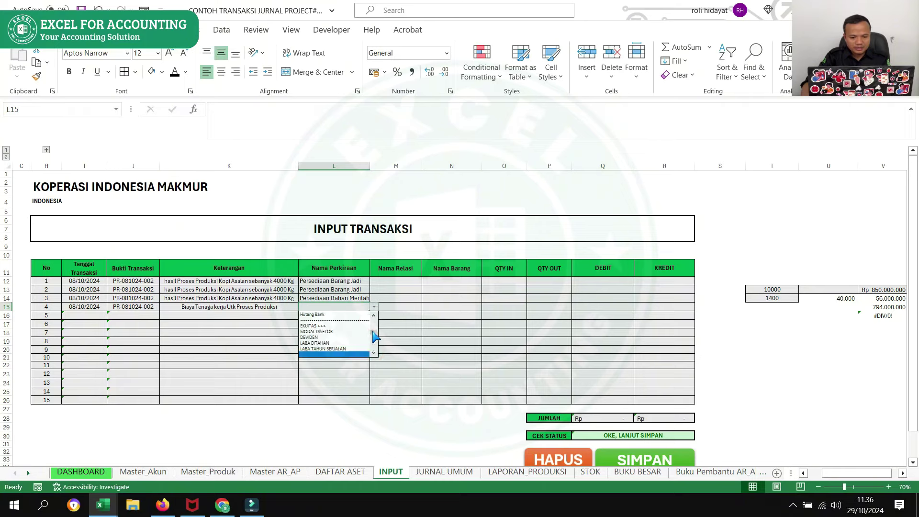
left_click_drag(374, 331, 374, 322)
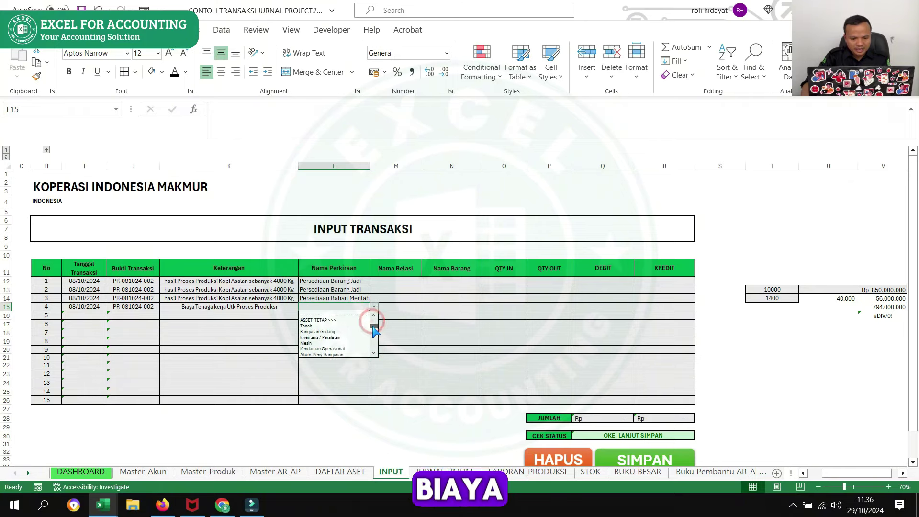
left_click_drag(374, 331, 374, 353)
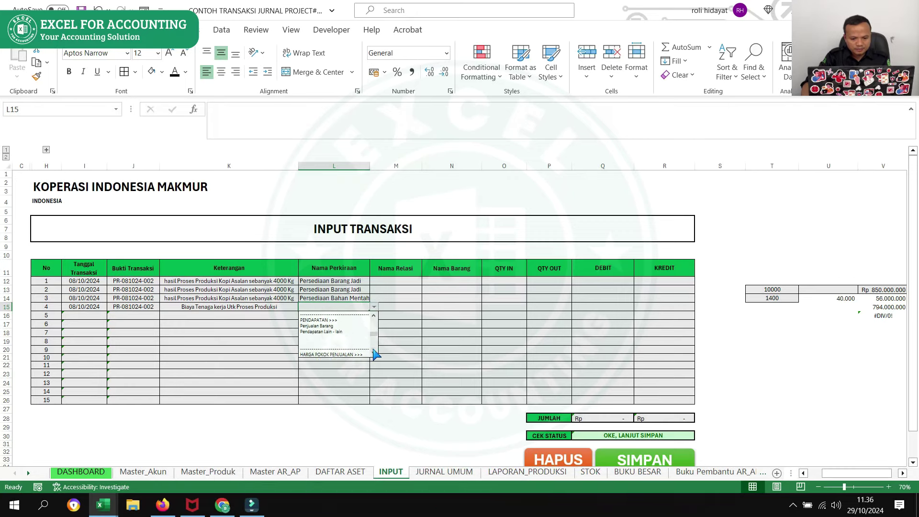
scroll(375, 354, "down", 2)
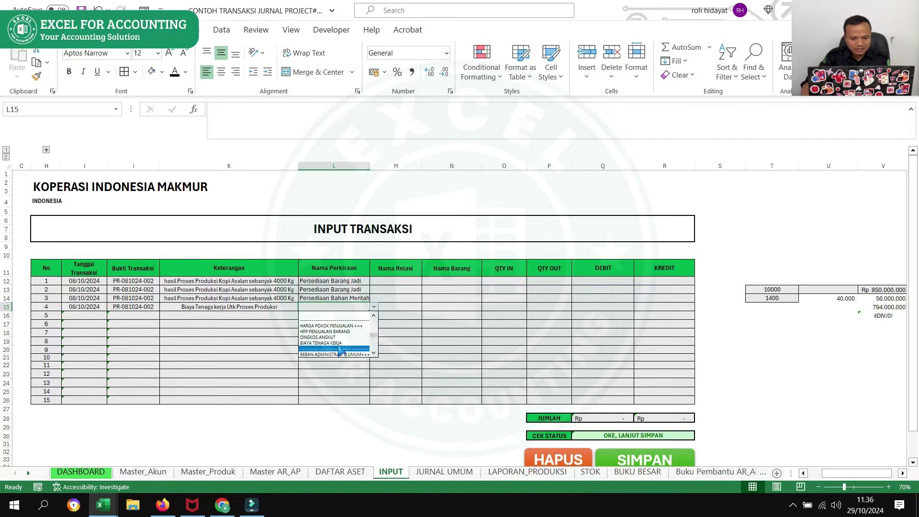
left_click(335, 343)
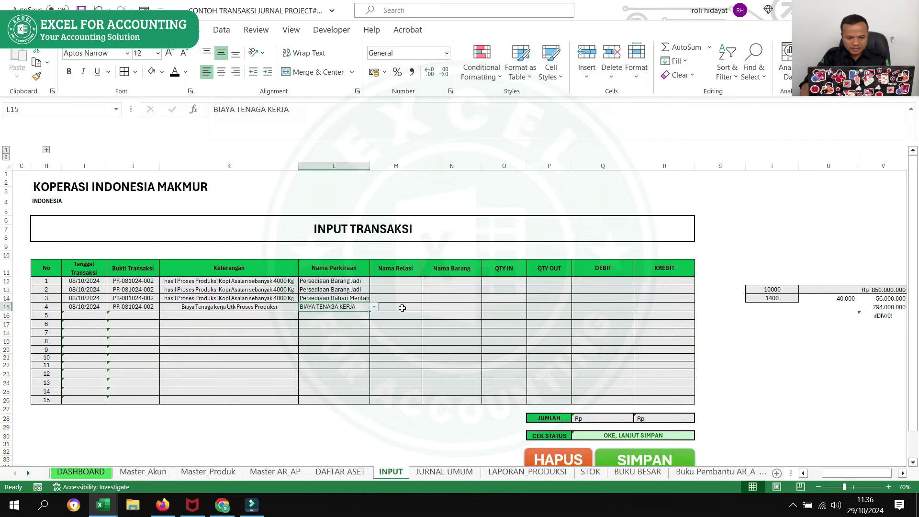
left_click(403, 308)
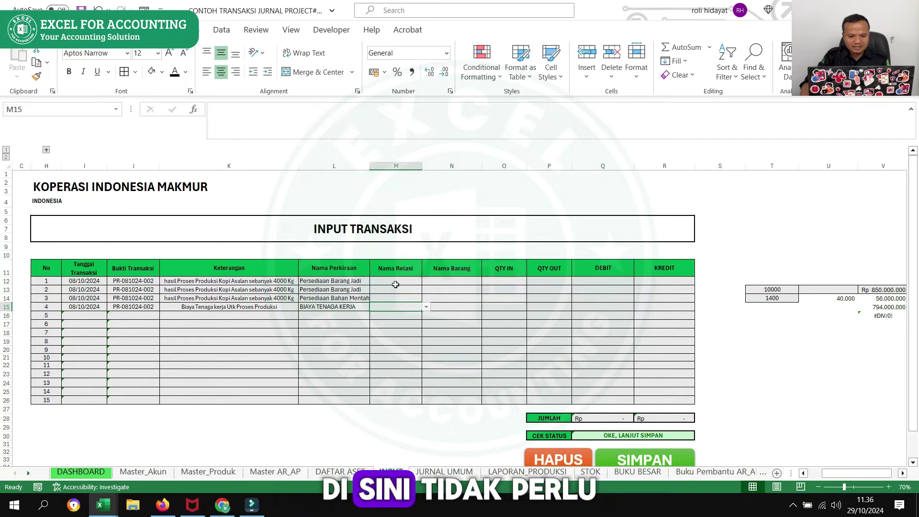
left_click_drag(395, 284, 398, 337)
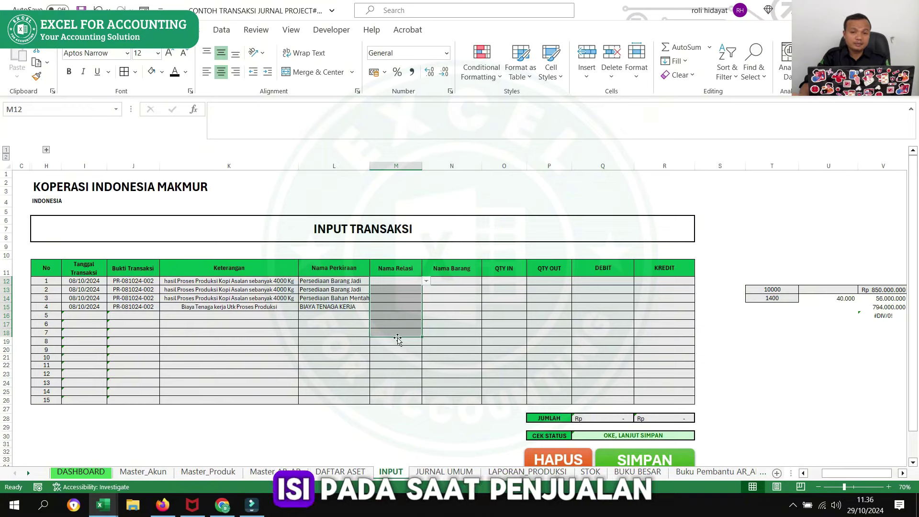
Step: Set row 1's item to Kopi Grade 1 Arab and row 2's item to Kopi Grade 3 Arab
left_click(452, 282)
left_click(485, 282)
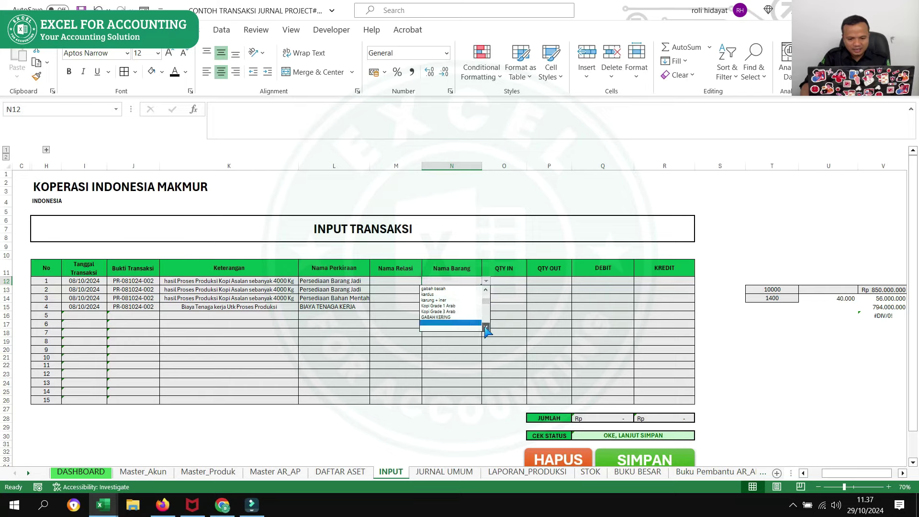
left_click(452, 306)
key("ctrl+c")
left_click(459, 291)
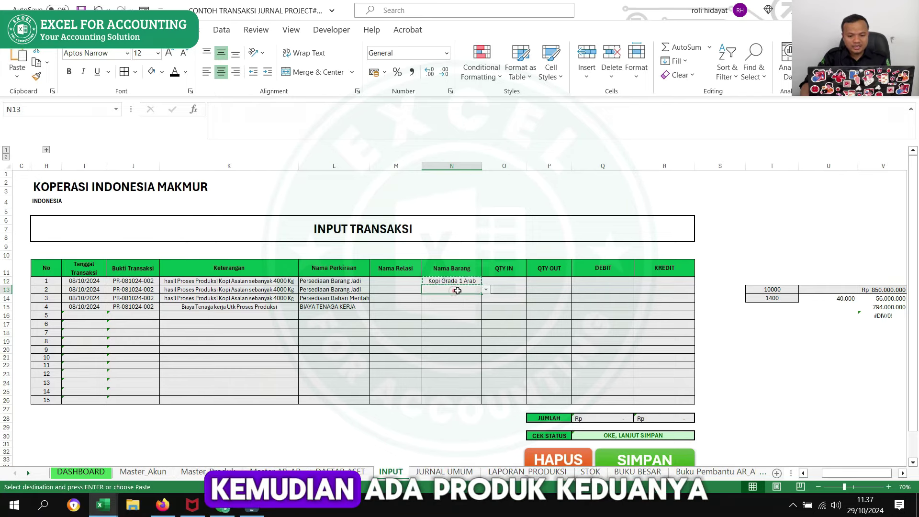
key("ctrl+v")
left_click(486, 291)
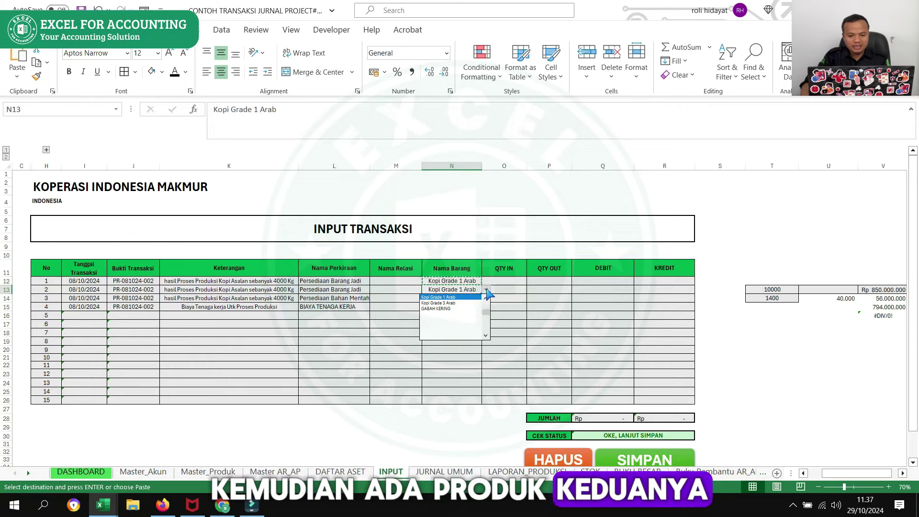
left_click(450, 303)
left_click(454, 313)
Step: Set row 3's item to Kopi Asalan Aravbica and row 4's item to BIAYA PROSES
left_click(463, 298)
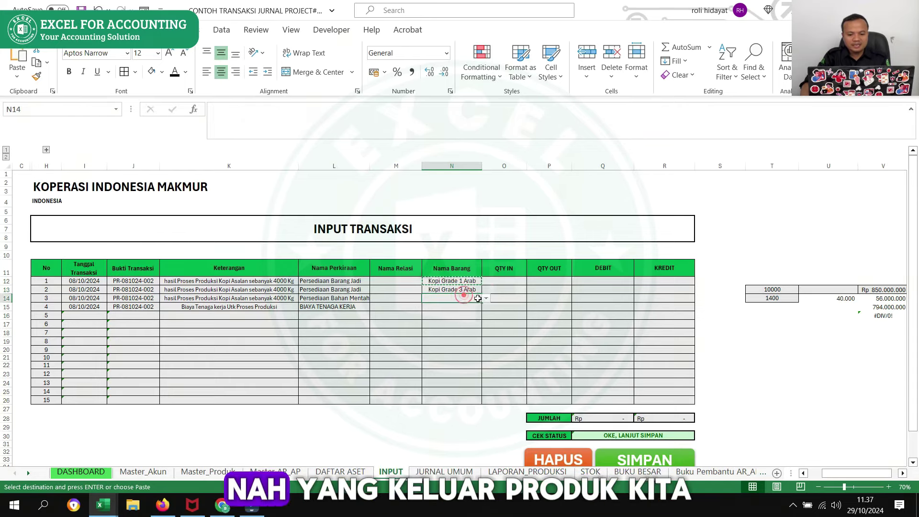
left_click(486, 299)
left_click(486, 323)
left_click_drag(486, 323, 485, 318)
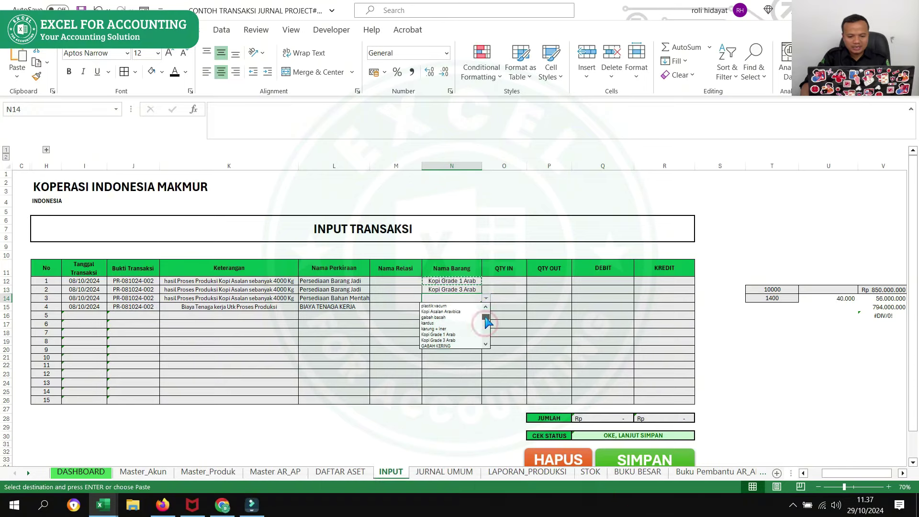
left_click(446, 311)
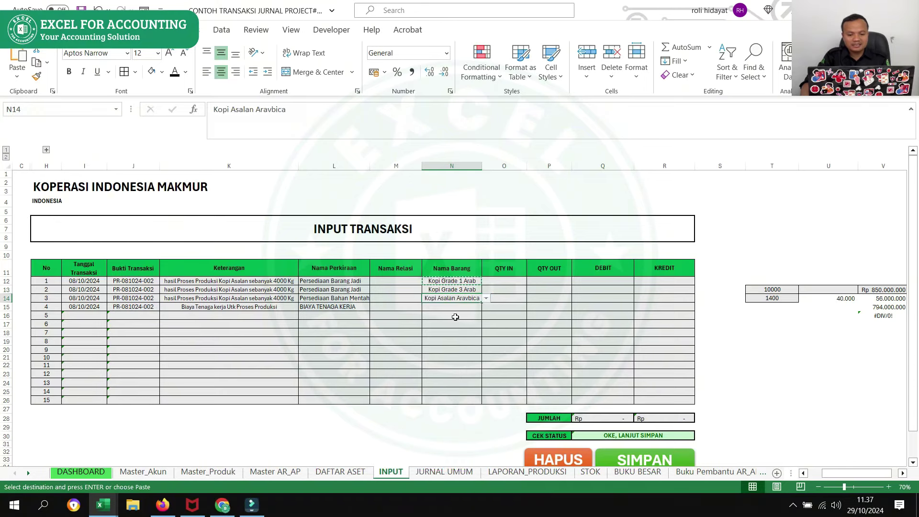
left_click(462, 308)
left_click(486, 307)
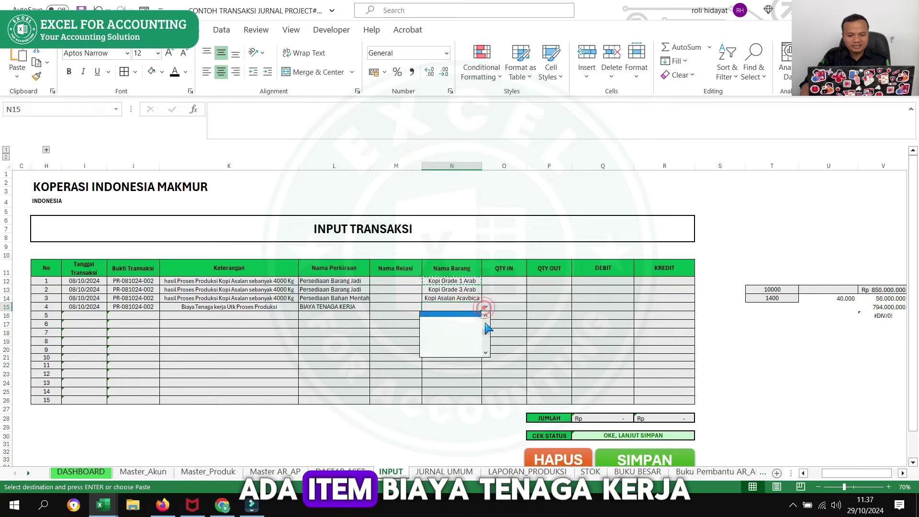
left_click_drag(487, 326, 487, 355)
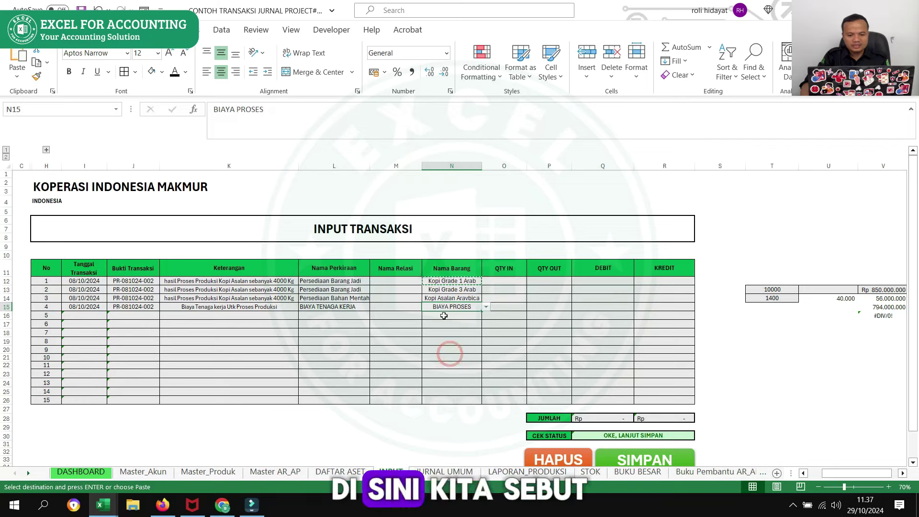
left_click(668, 305)
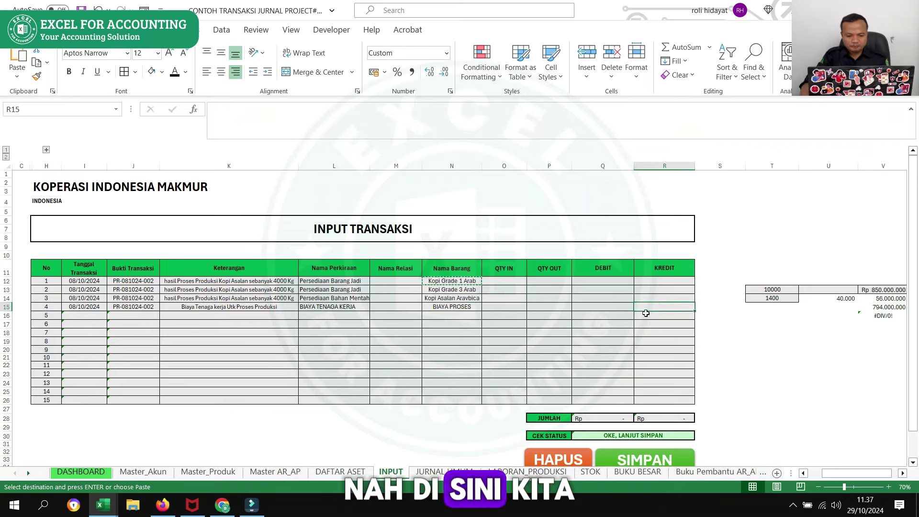
left_click_drag(759, 332, 903, 333)
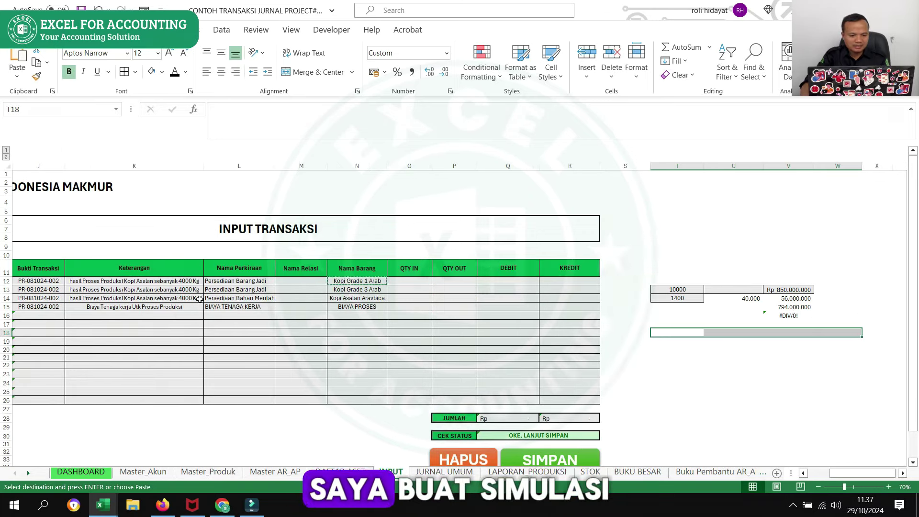
left_click(149, 282)
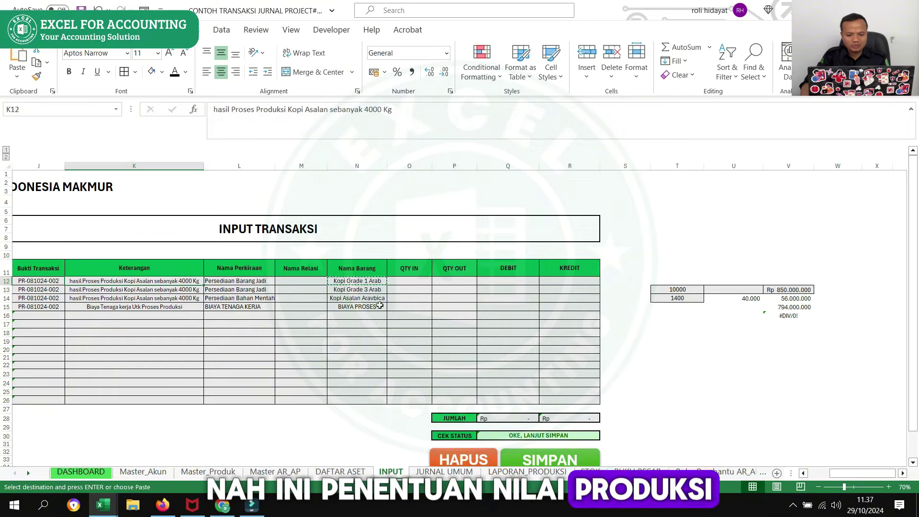
left_click_drag(357, 298, 476, 298)
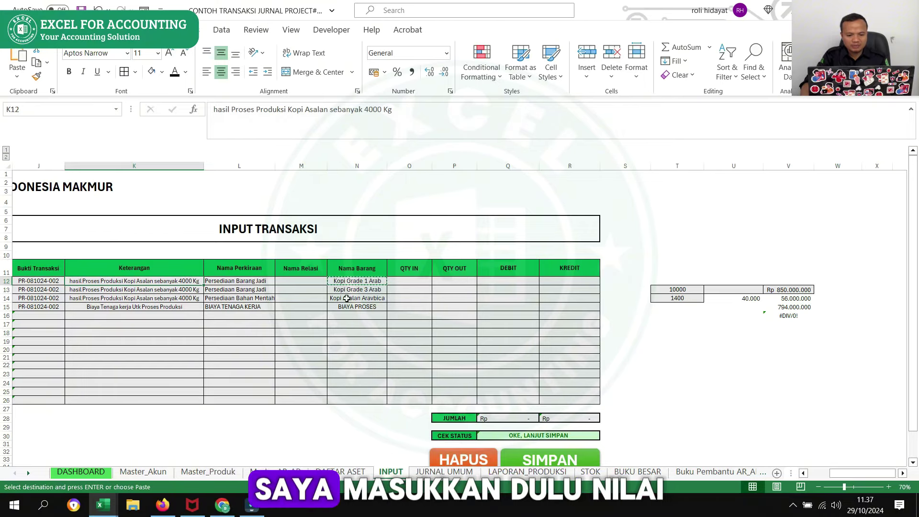
Step: Enter 4000 as QTY OUT in P14 for the Kopi Asalan Aravbica row
left_click(464, 297)
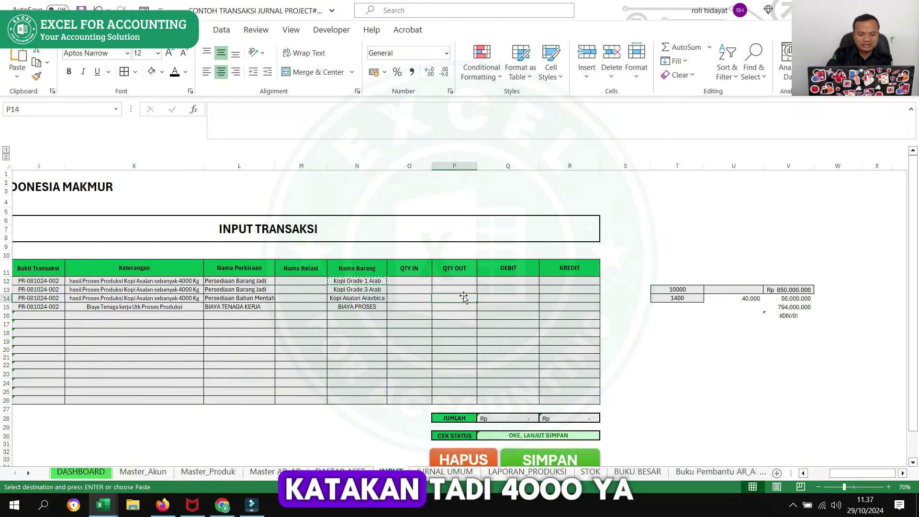
type("4000")
key("Return")
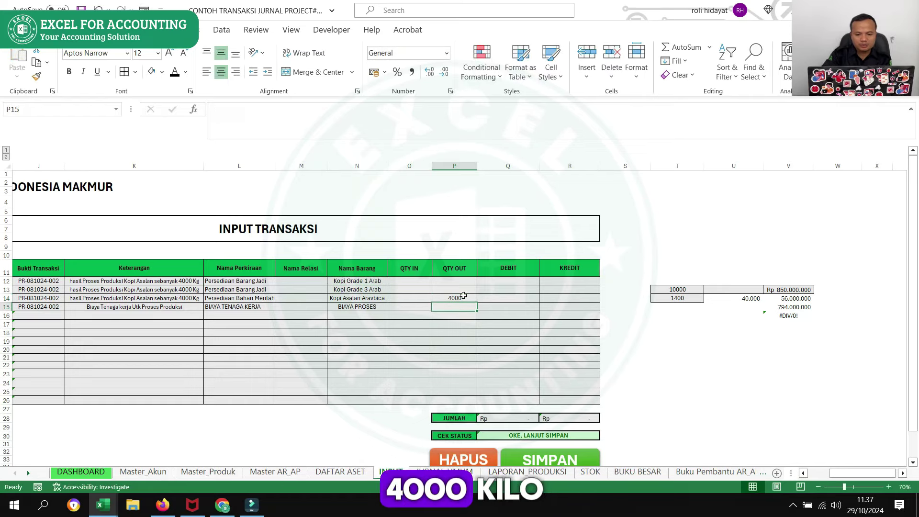
key("Right")
key("Right")
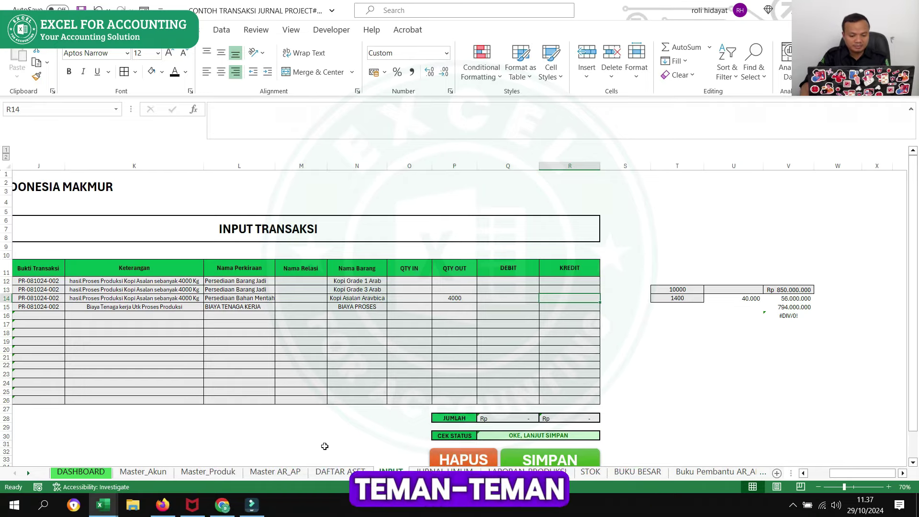
left_click_drag(215, 444, 13, 444)
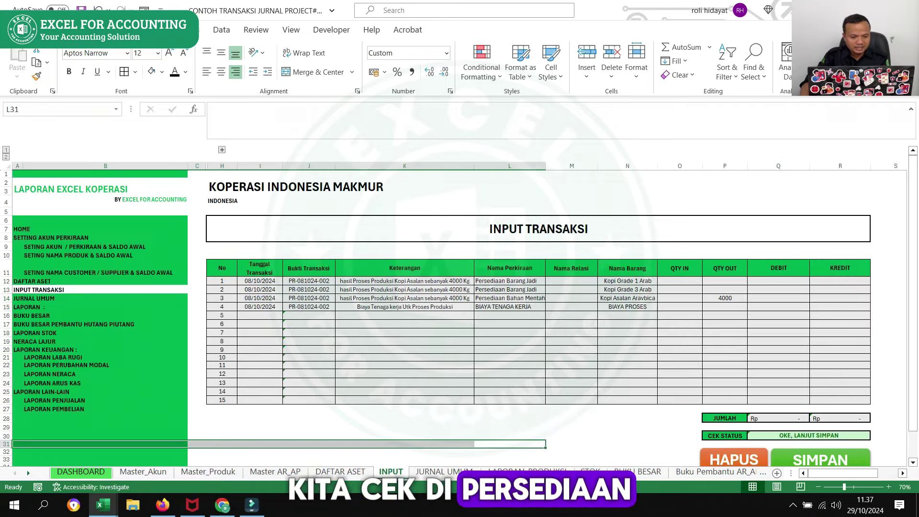
Step: Copy the 86.500 unit price from the stock card and return to the INPUT sheet
left_click(49, 334)
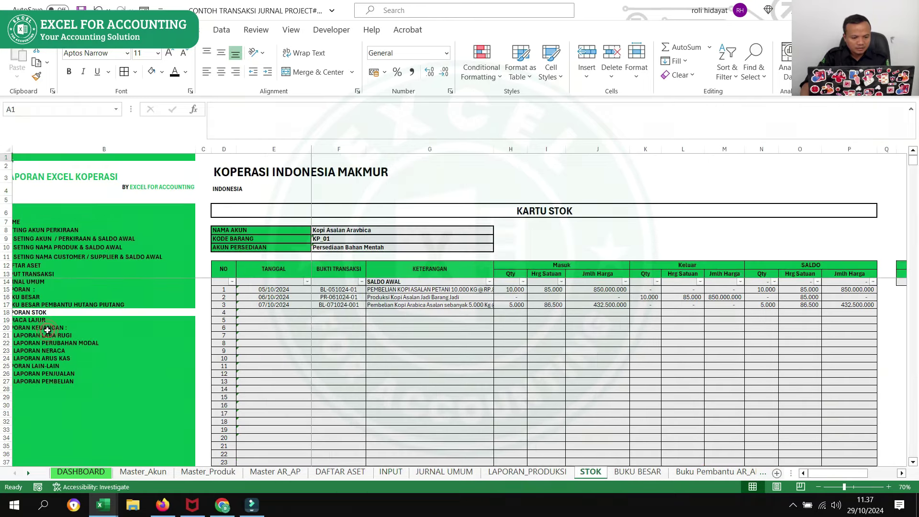
left_click(809, 305)
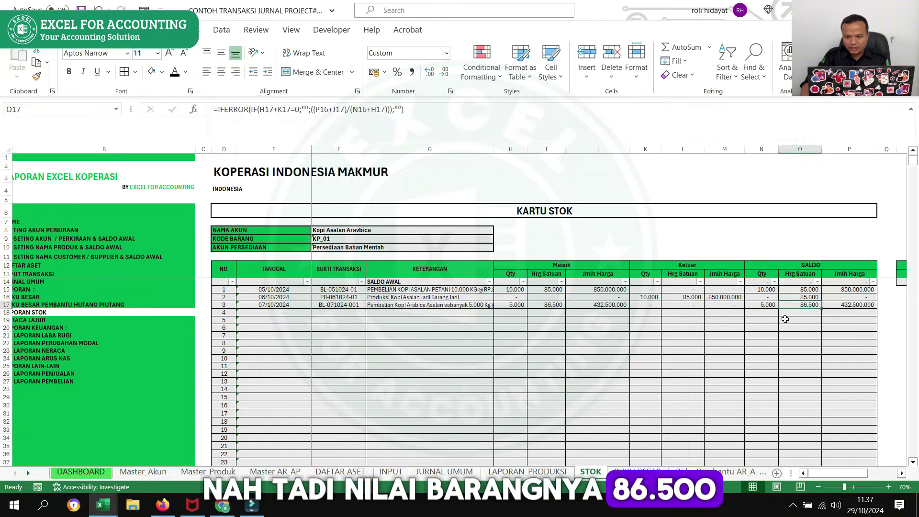
key("ctrl+c")
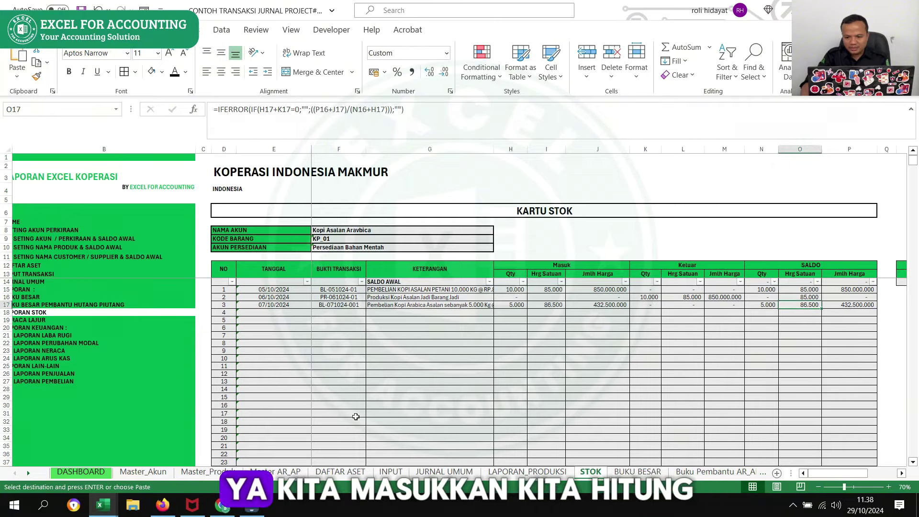
left_click(147, 472)
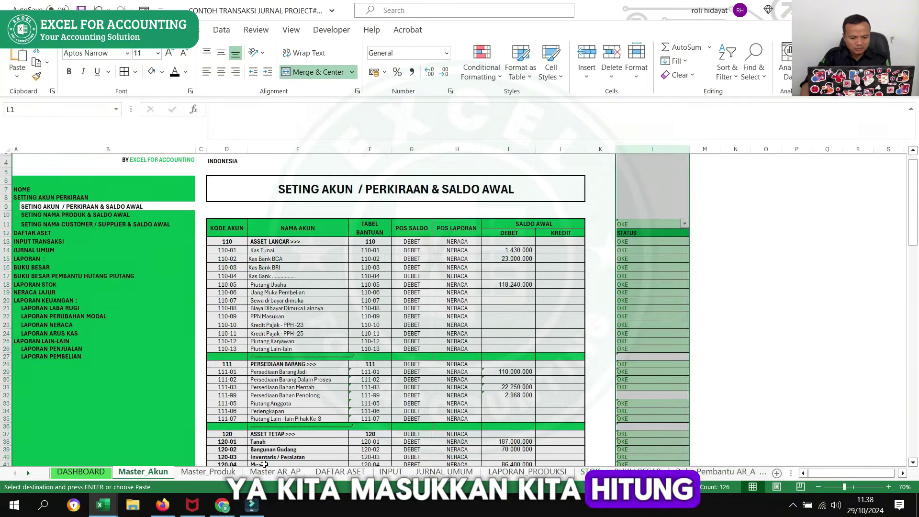
left_click(391, 472)
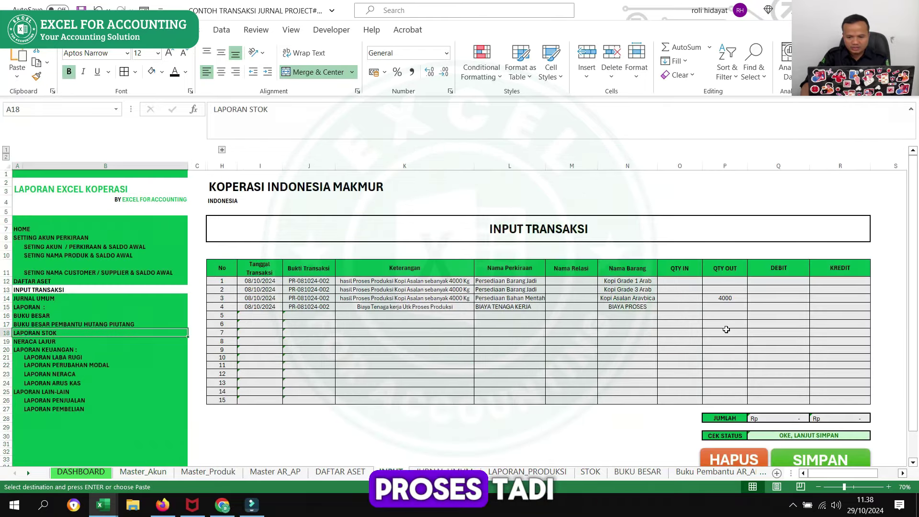
left_click_drag(603, 332, 829, 328)
left_click(720, 365)
Step: Paste the 86.500 price into cell U13
scroll(742, 317, "right", 3)
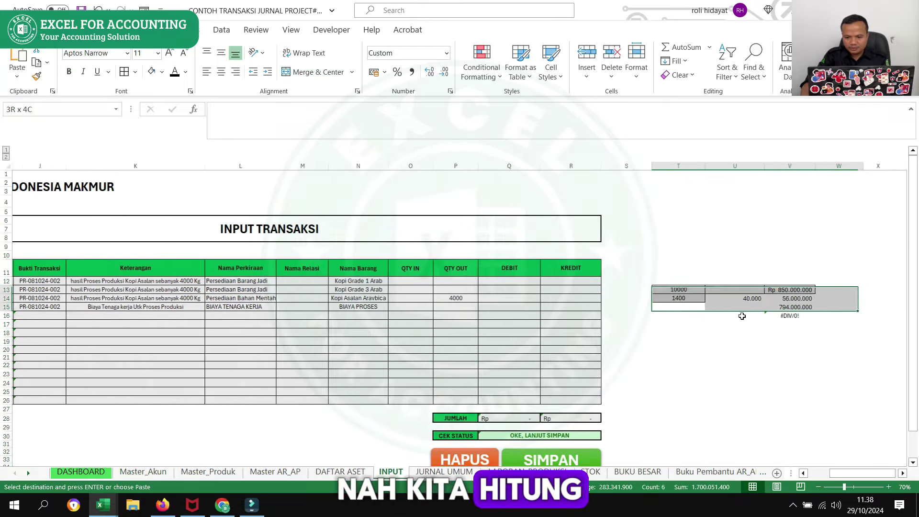
left_click(742, 303)
right_click(742, 301)
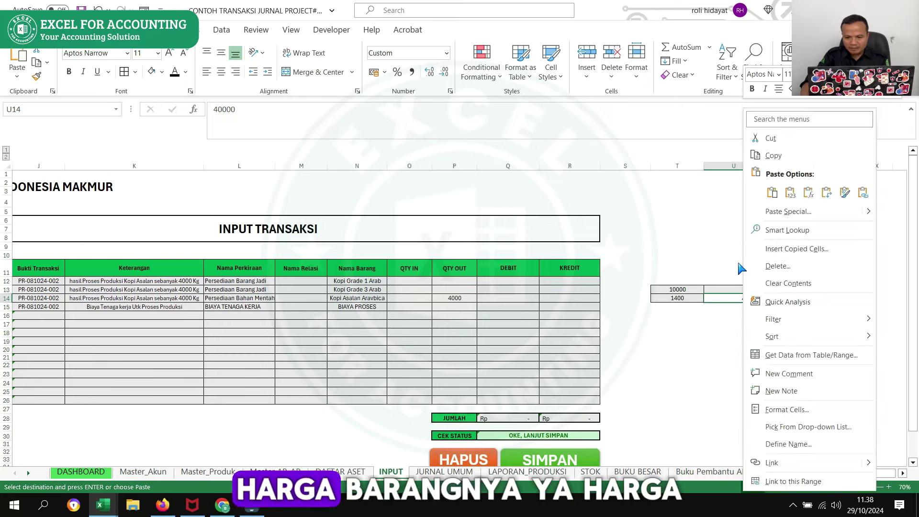
key("Escape")
right_click(735, 289)
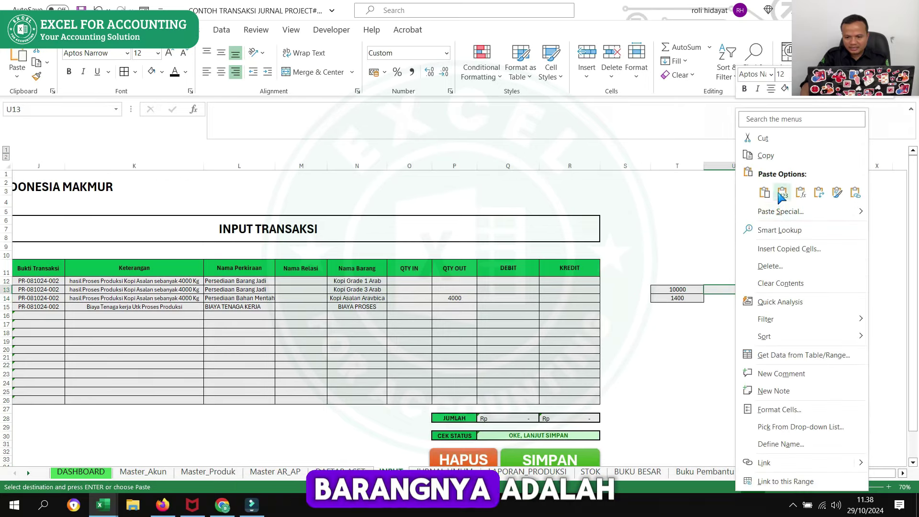
left_click(782, 193)
Step: Set the quantity in T13 to =P14, taking the 4000 QTY OUT
left_click(676, 292)
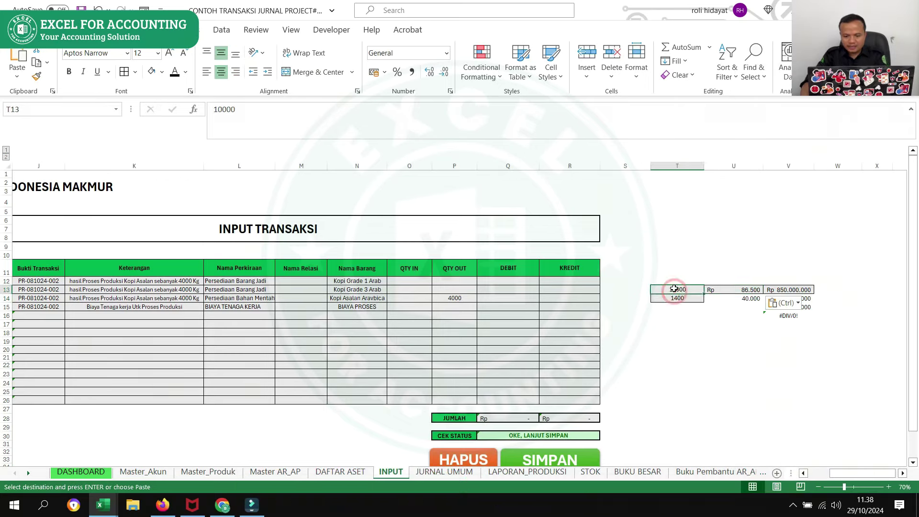
type("=")
left_click(447, 300)
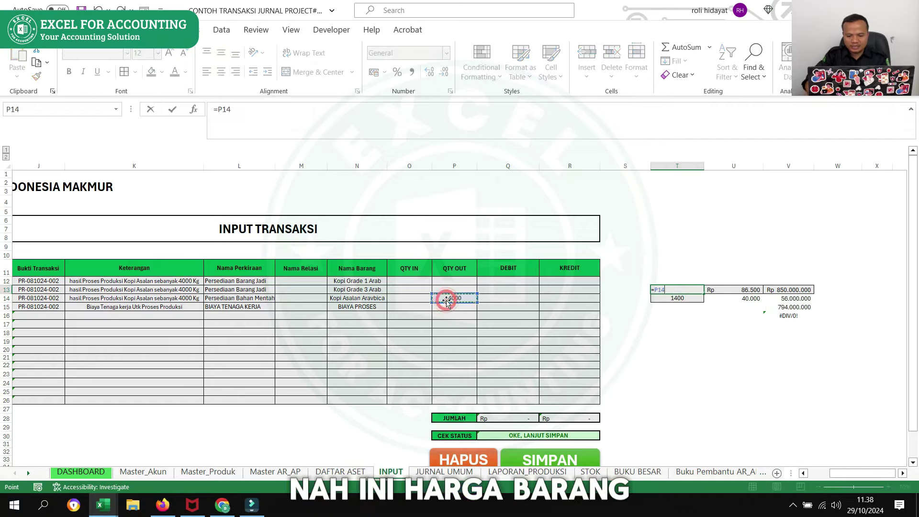
key("Return")
Step: Make V13 =T13*U13 so the raw material value becomes 346.000.000
left_click(784, 289)
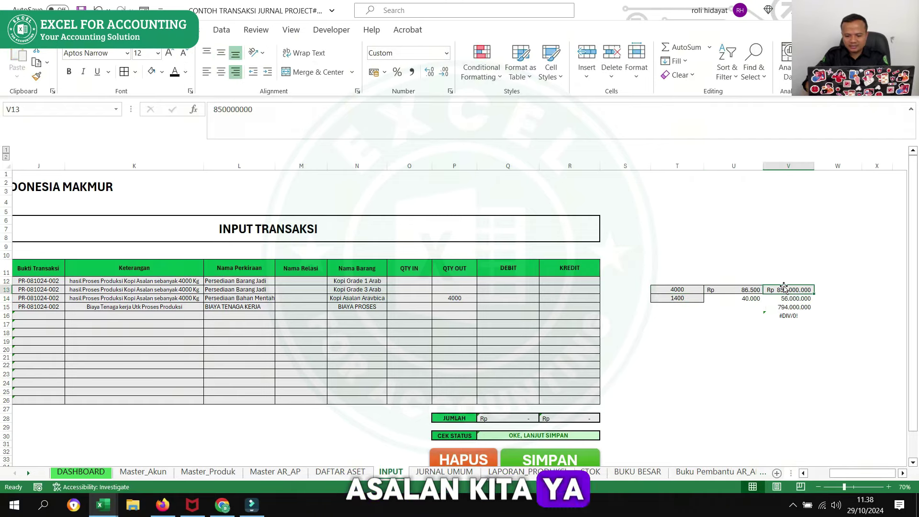
type("=")
key("Left")
key("Left")
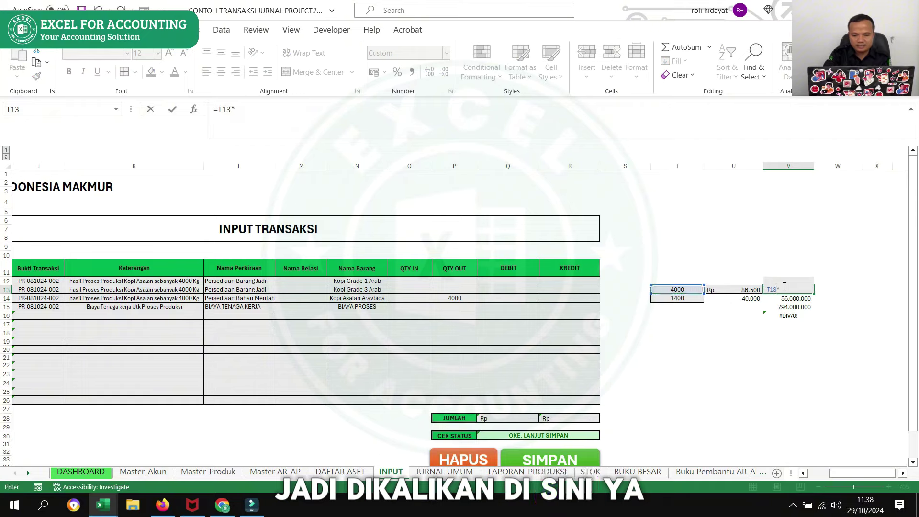
key("Left")
key("Return")
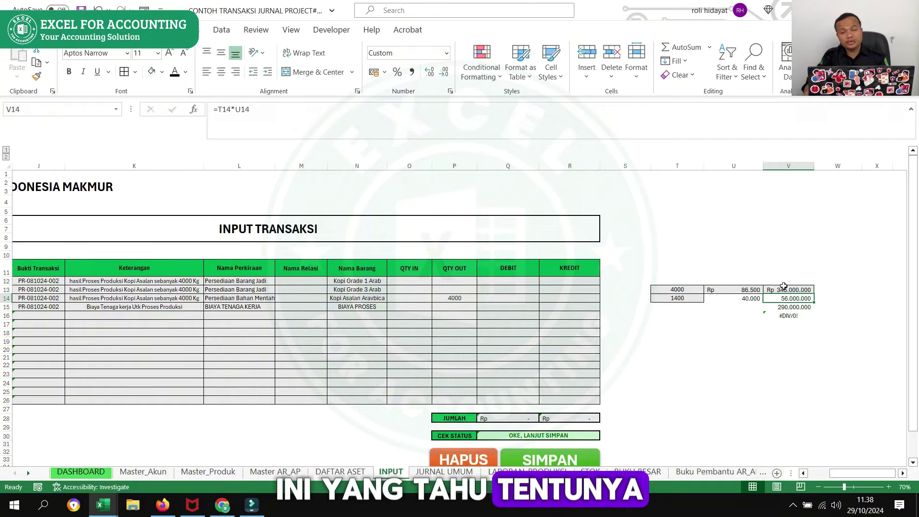
left_click(730, 323)
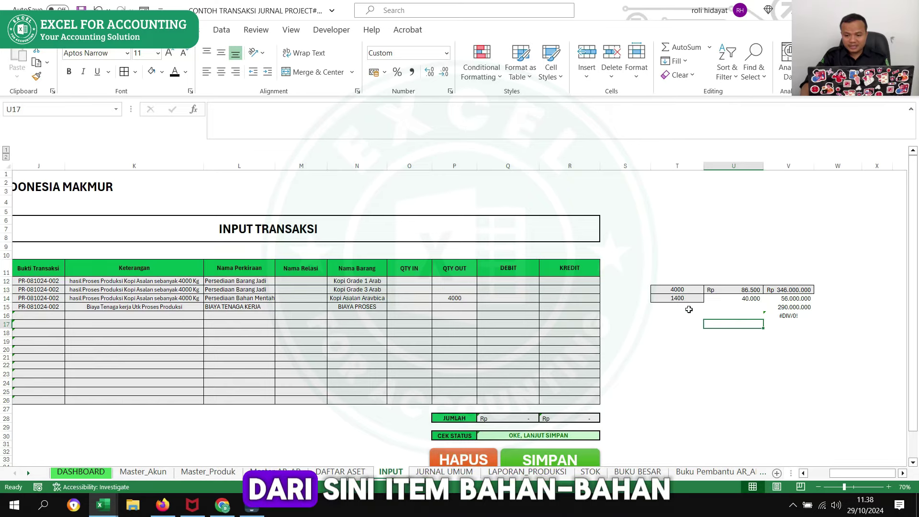
left_click(835, 289)
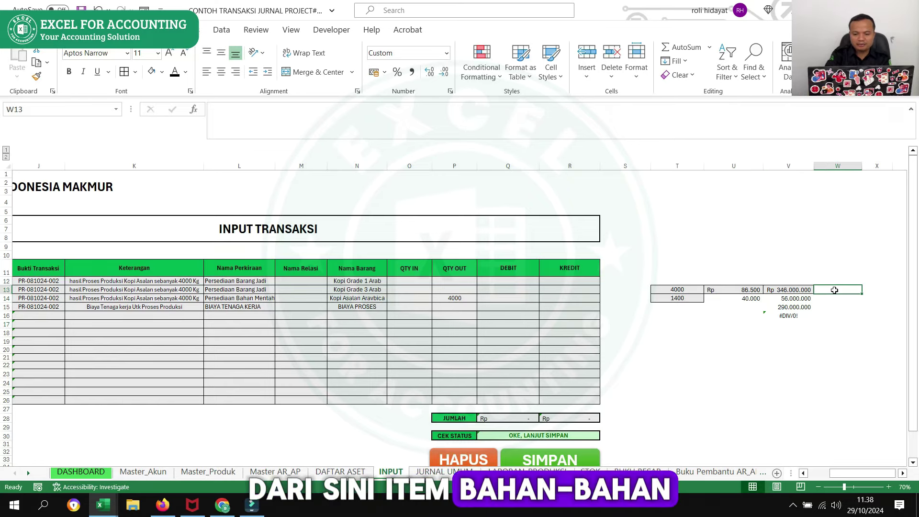
Step: Label cell W13 'bahan baku'
type("bak")
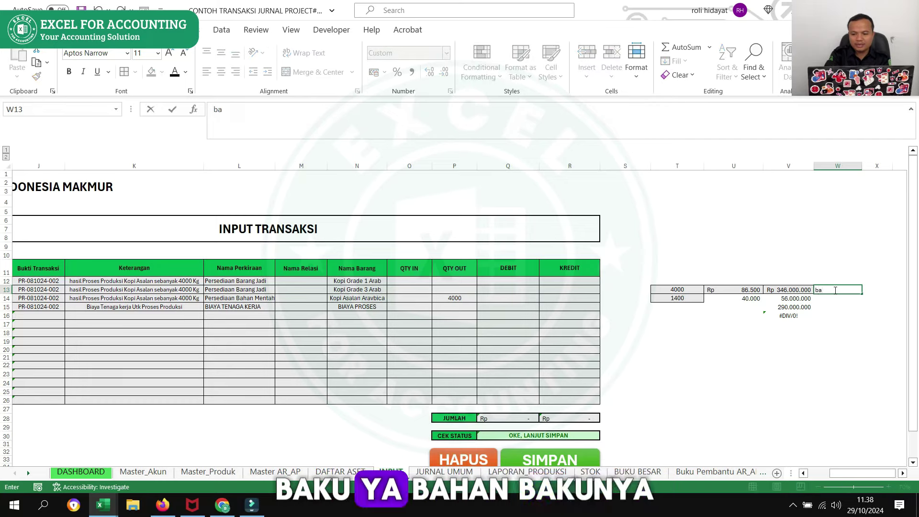
type("u")
key("BackSpace")
key("BackSpace")
key("BackSpace")
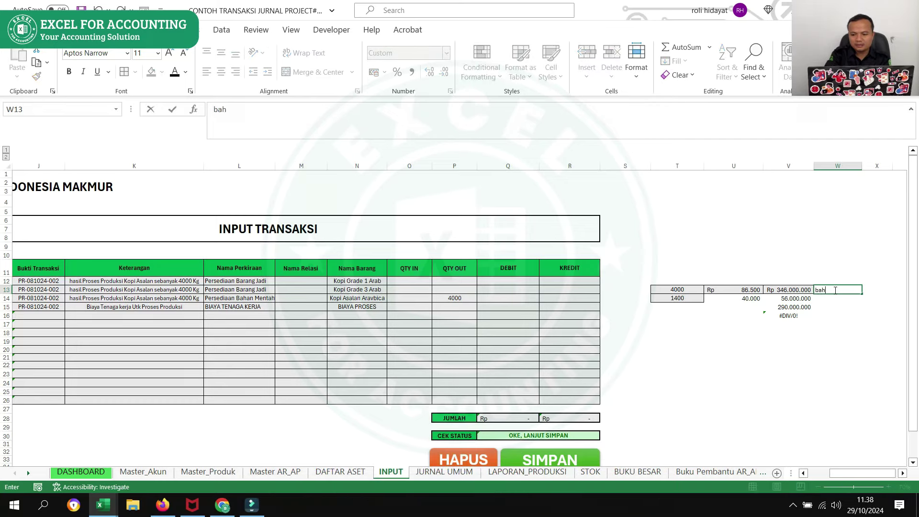
type("an baku")
key("Return")
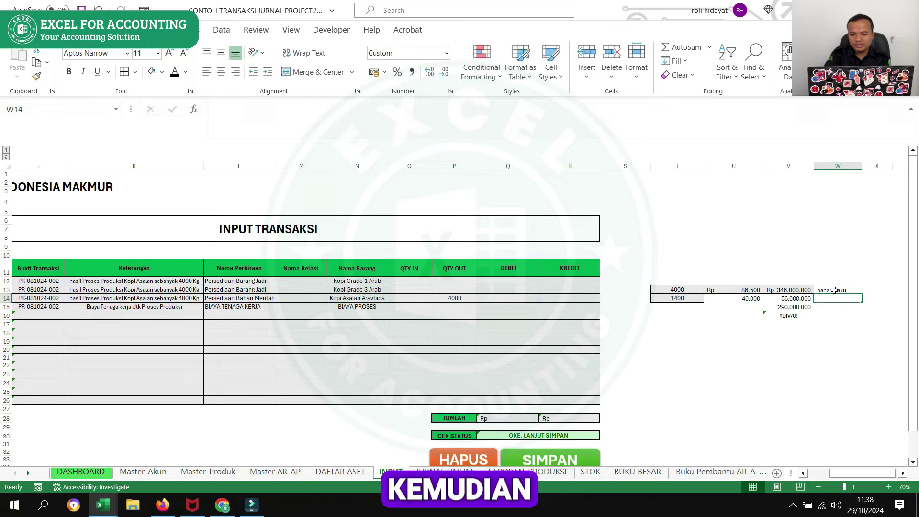
Step: Copy the T14:V18 calculation block down to T16
left_click_drag(684, 304, 807, 330)
key("ctrl+c")
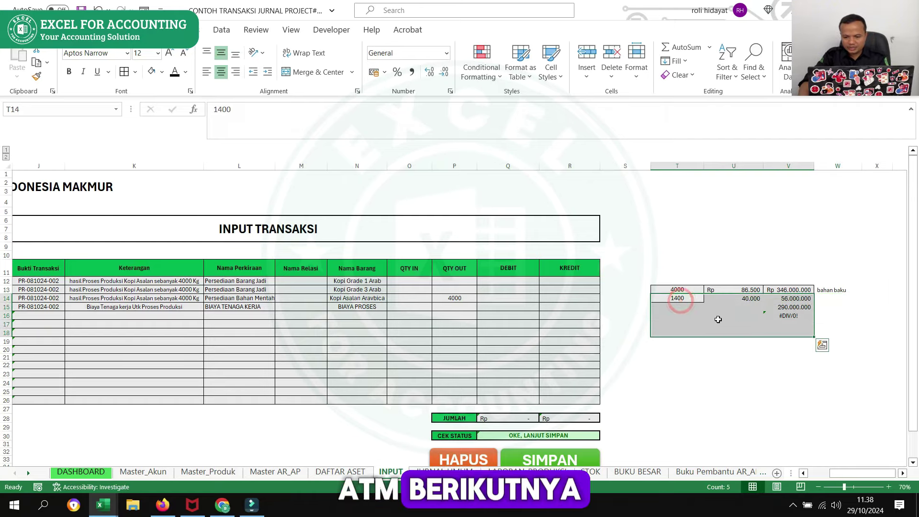
left_click(677, 315)
key("ctrl+v")
Step: Label W14 'biaya proses' and set the process cost in V14 to 5.000.000
left_click(829, 298)
type("biaya")
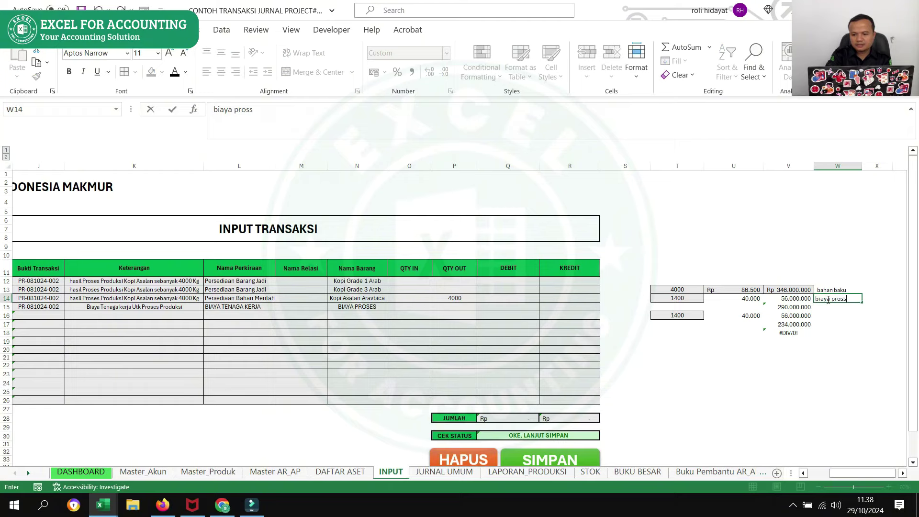
key("Return")
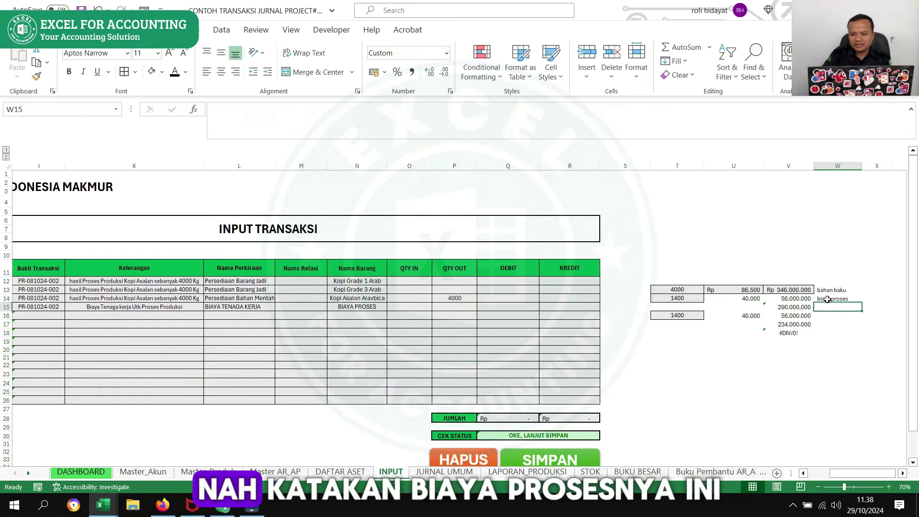
key("Up")
key("Left")
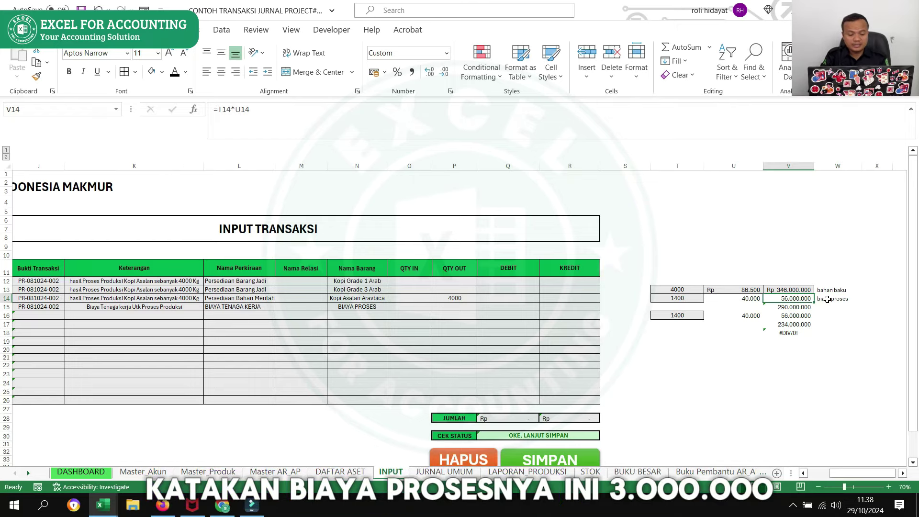
type("30000")
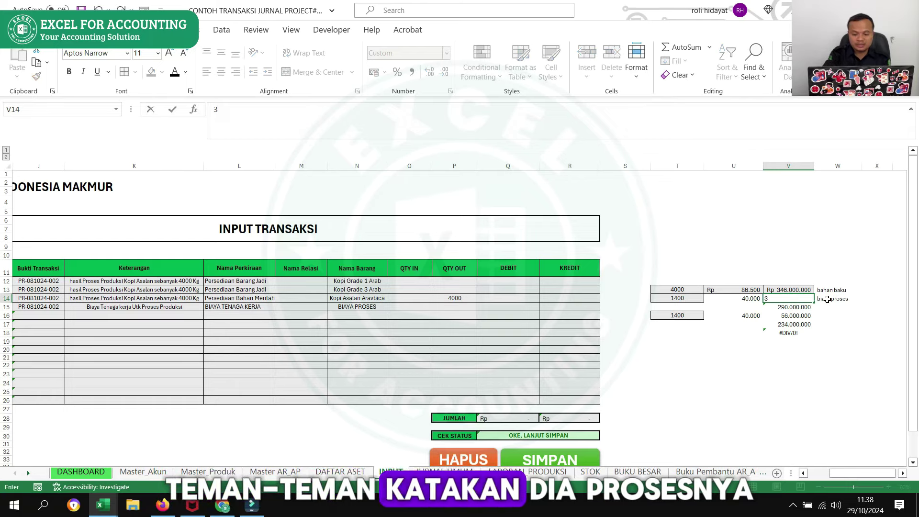
key("BackSpace")
key("BackSpace")
key("BackSpace")
key("BackSpace")
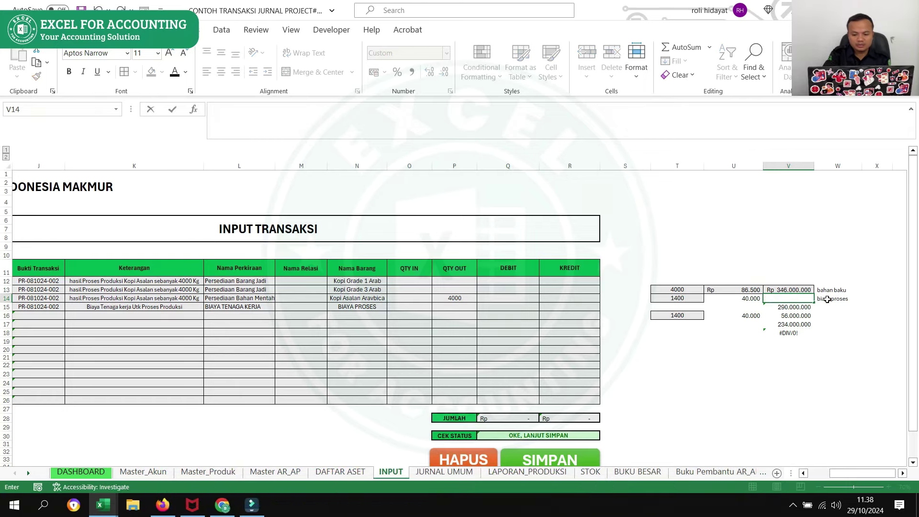
key("BackSpace")
type("5000000")
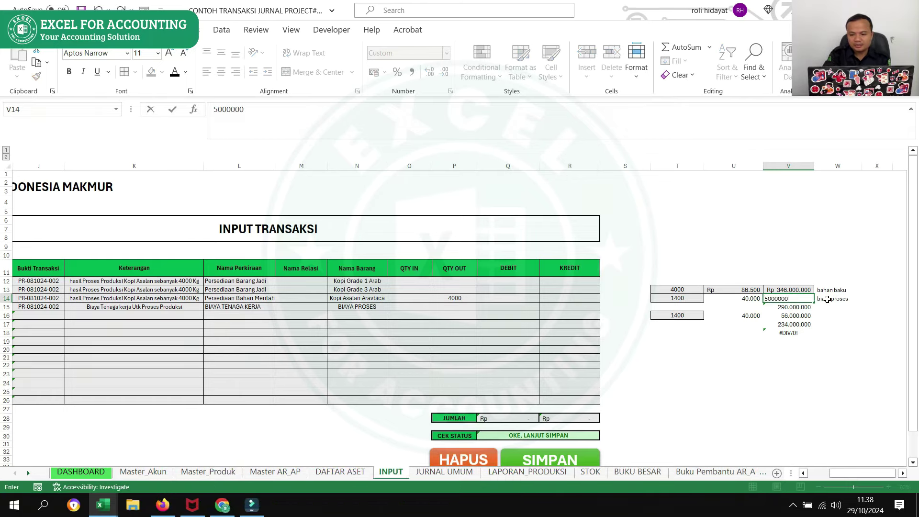
key("Return")
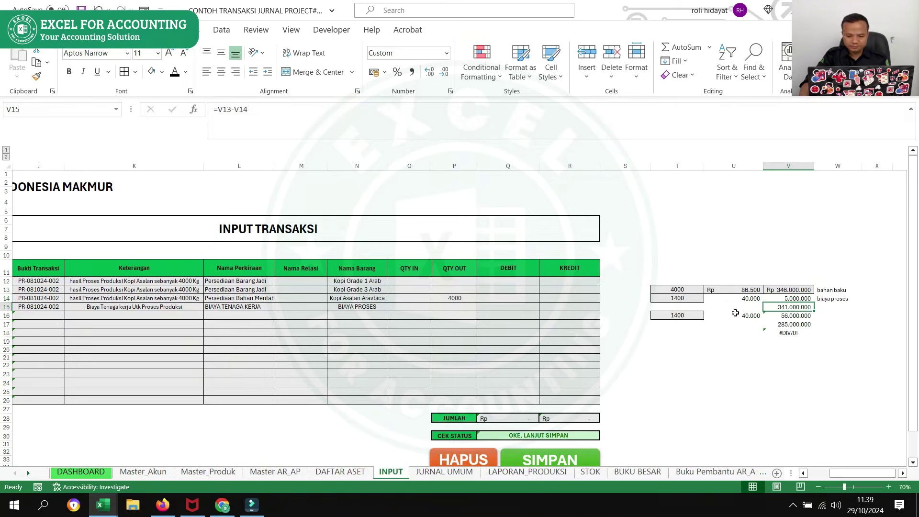
Step: Replace V15's formula with =V13+V14, totalling 351.000.000
left_click_drag(670, 306, 802, 307)
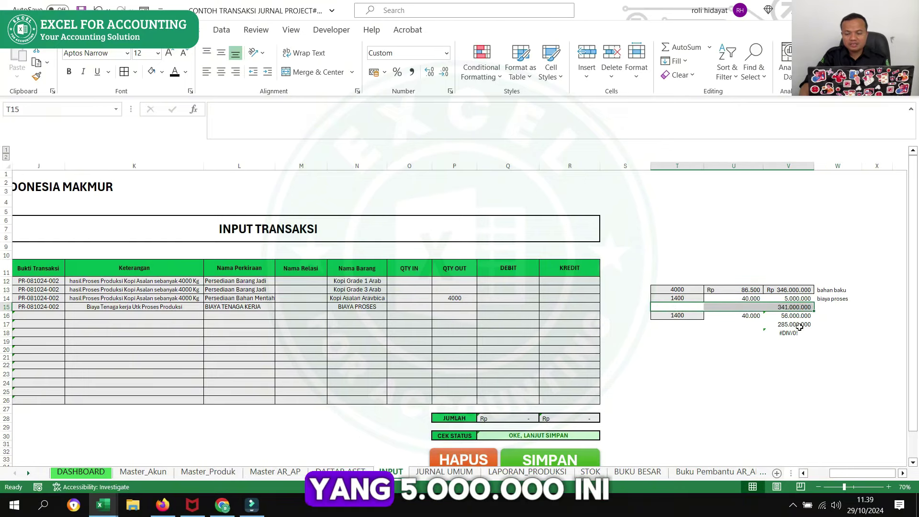
left_click(798, 307)
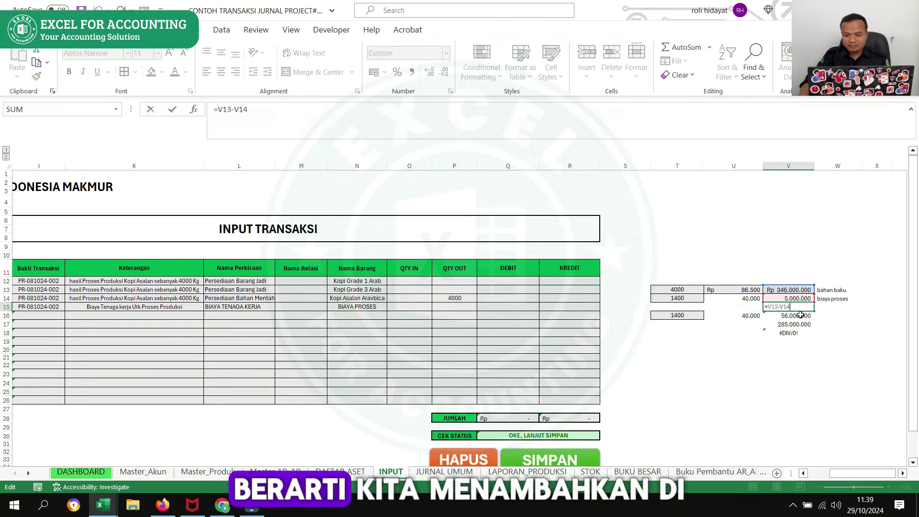
type("-")
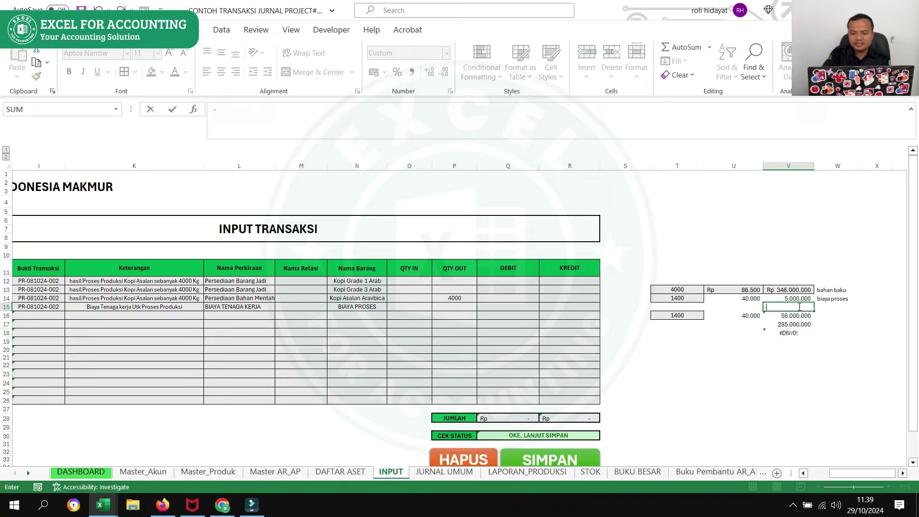
key("BackSpace")
type("=")
key("Up")
key("Up")
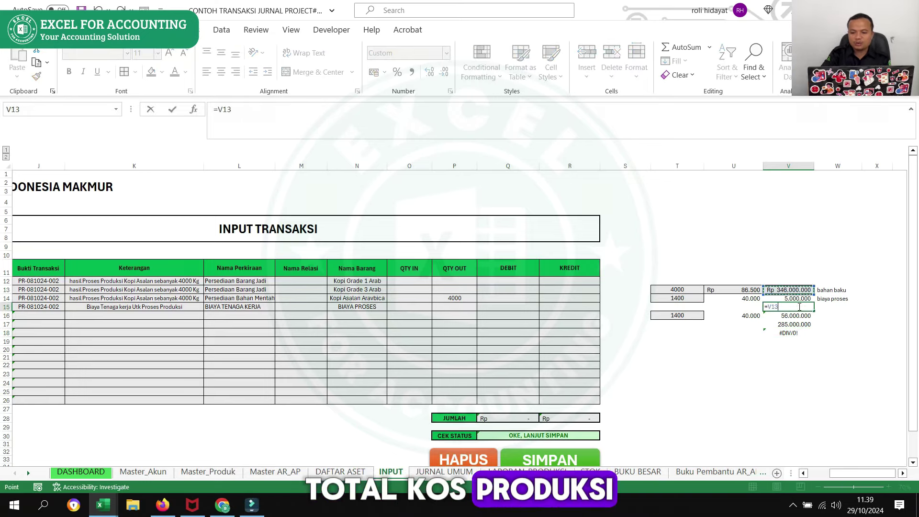
type("+")
key("Up")
key("Return")
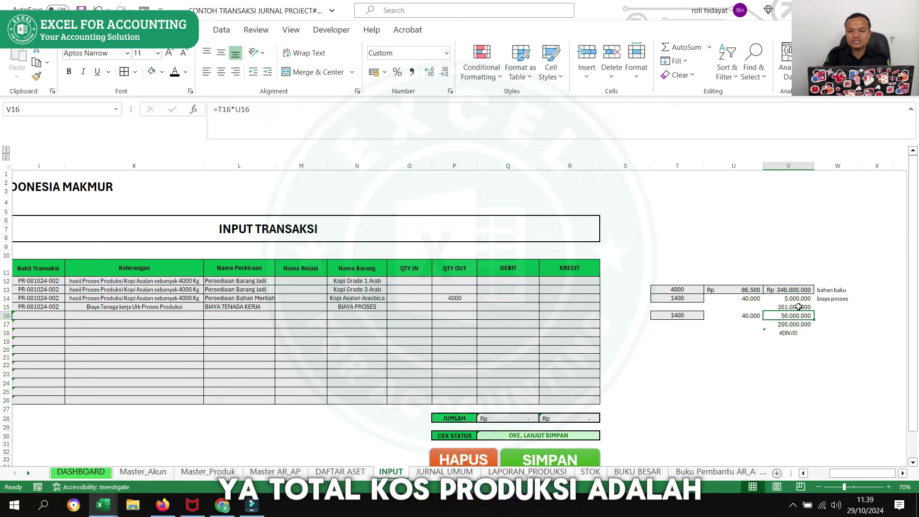
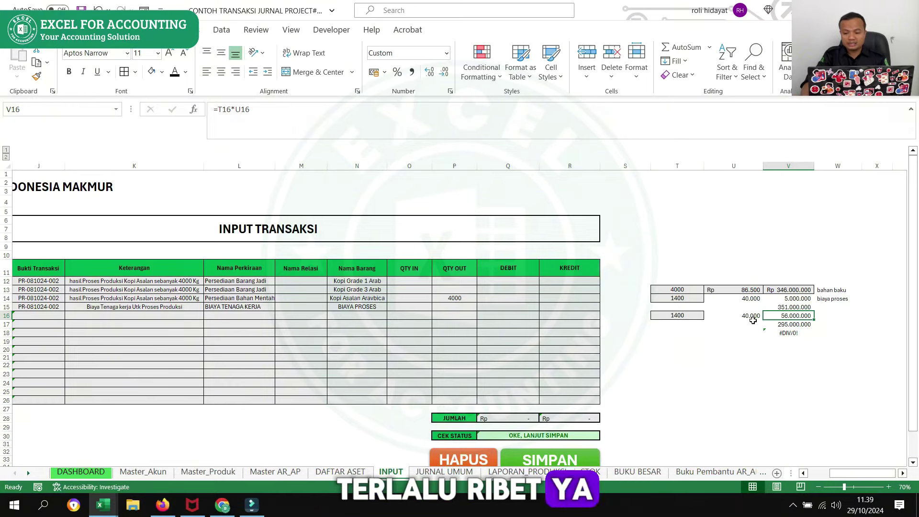
Step: Replace the 1400 in T16 with =T13*80%, giving 3200
left_click(714, 306)
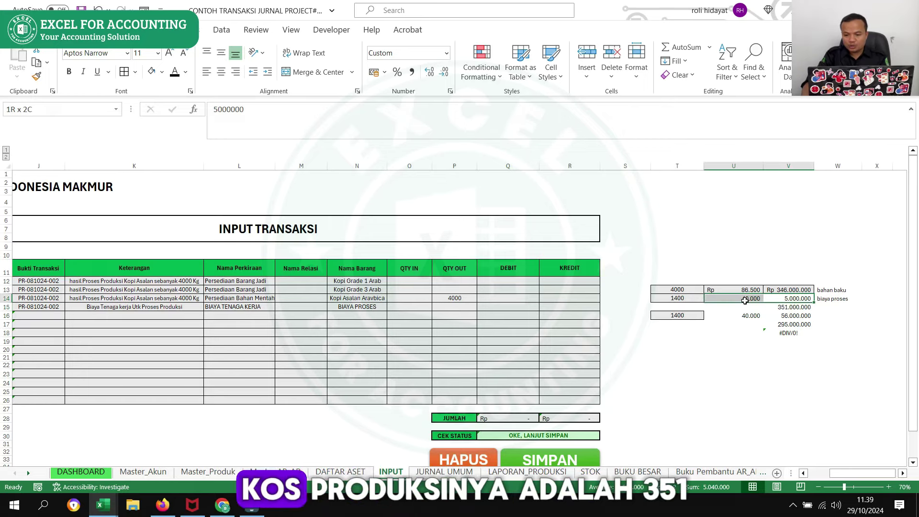
left_click_drag(794, 298, 746, 298)
left_click(794, 308)
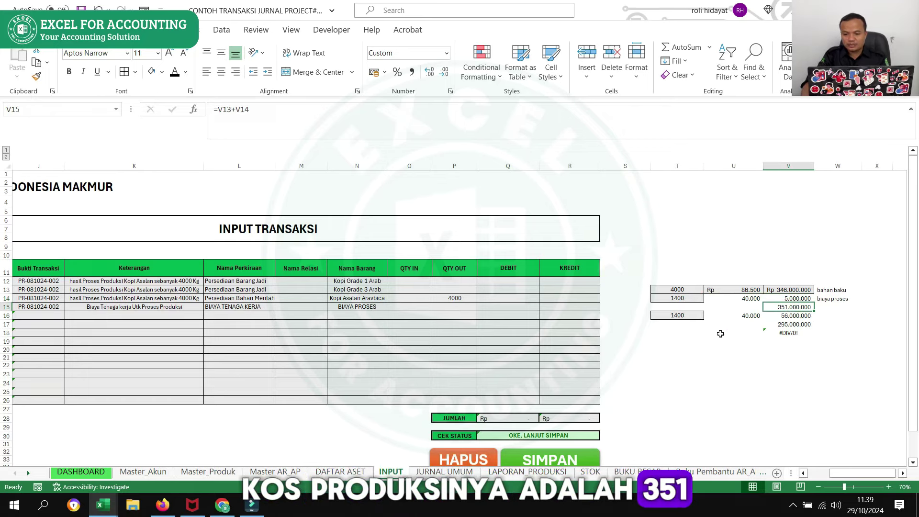
left_click(677, 334)
left_click(675, 319)
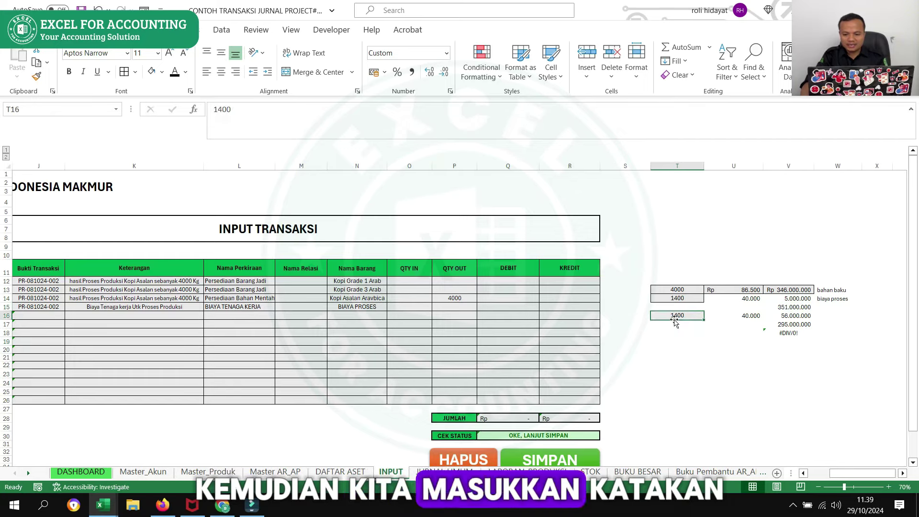
type("=")
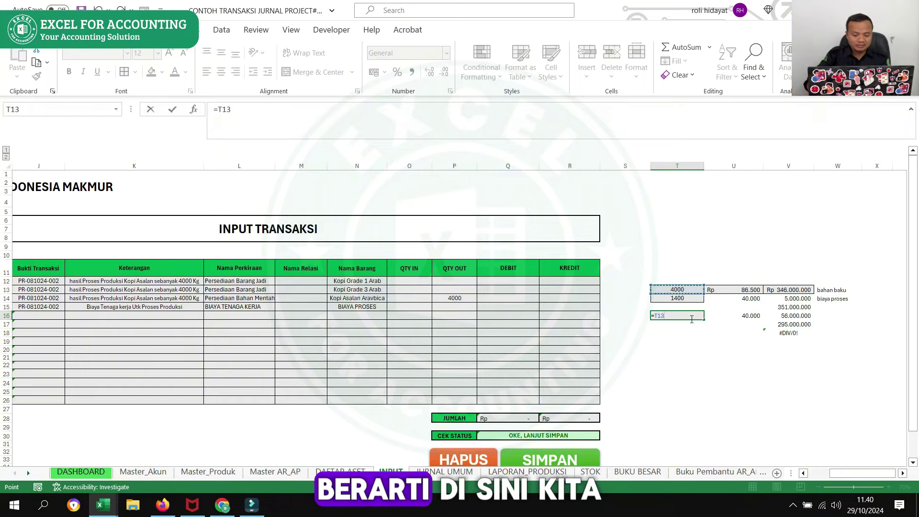
type("*")
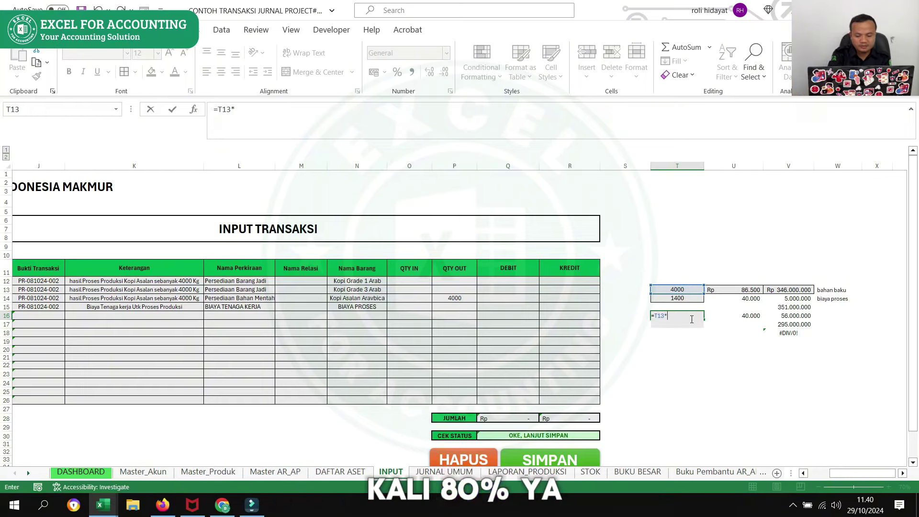
type("80")
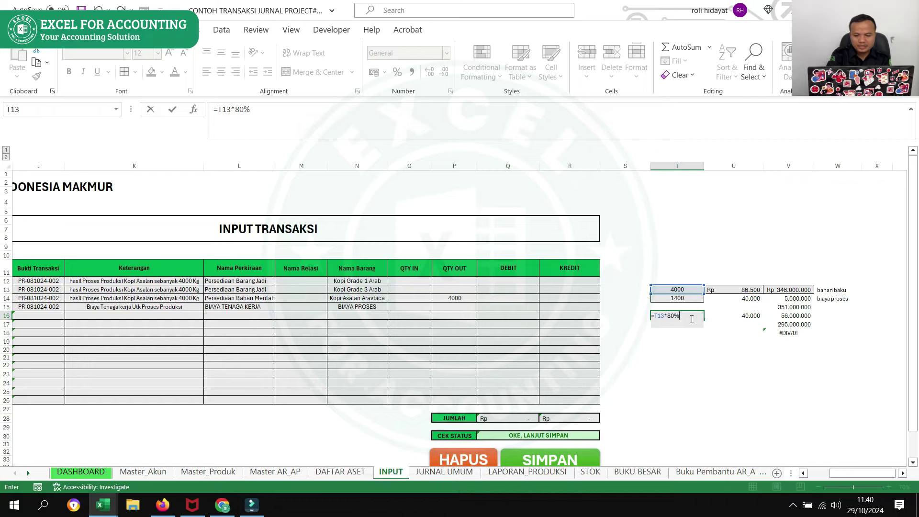
key("Return")
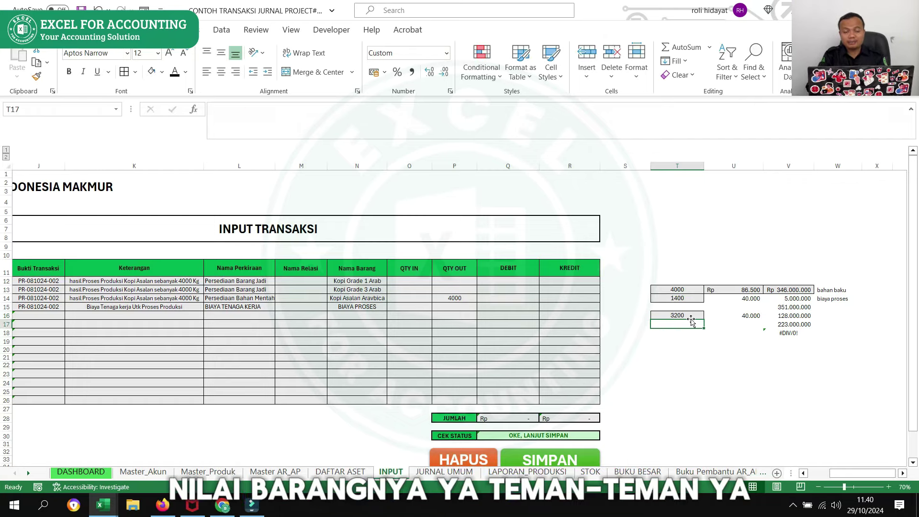
Step: Enter =T13*10% in T17, giving 400
key("Up")
key("Down")
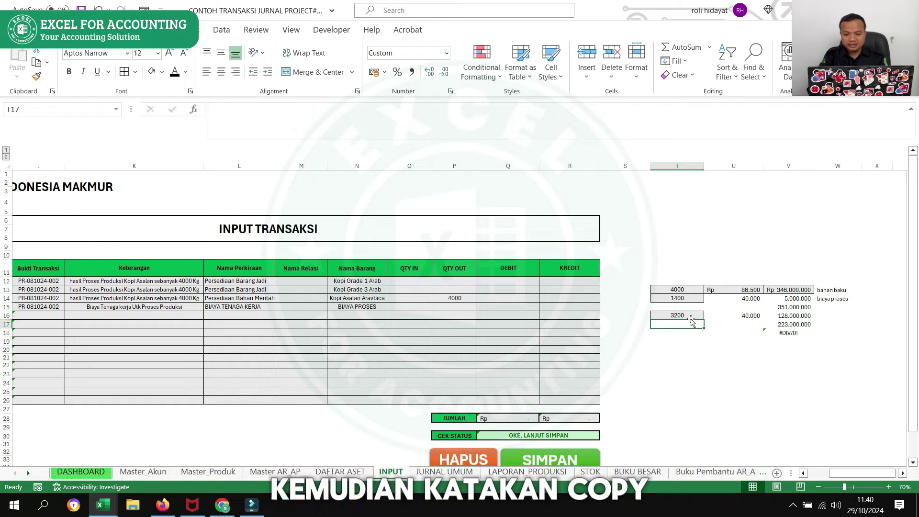
type("=")
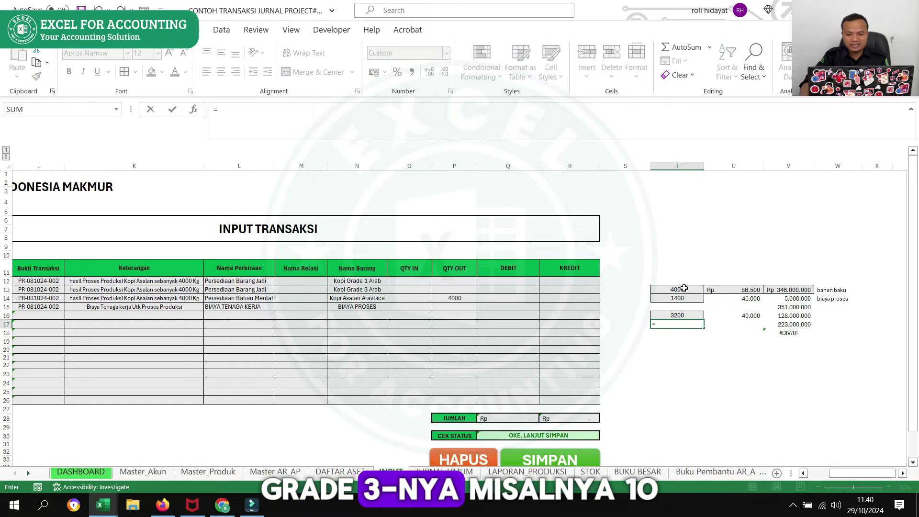
type("T13*10")
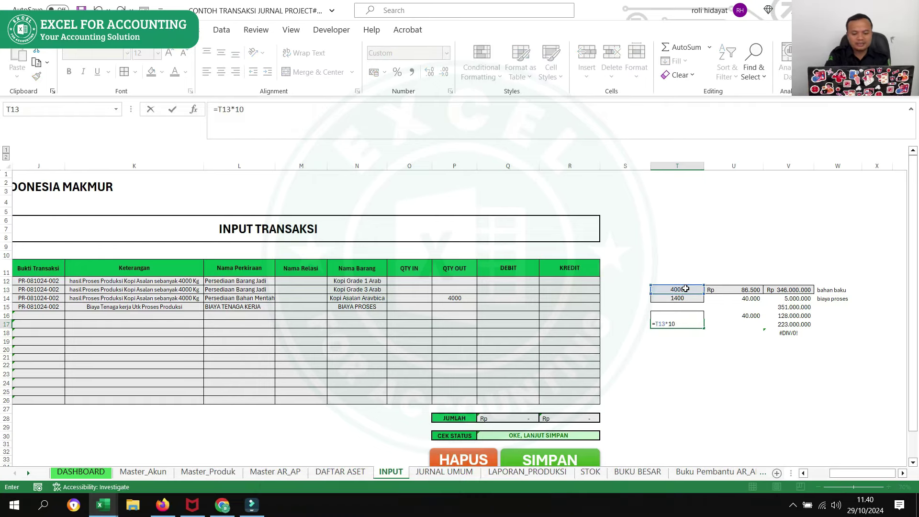
type("%")
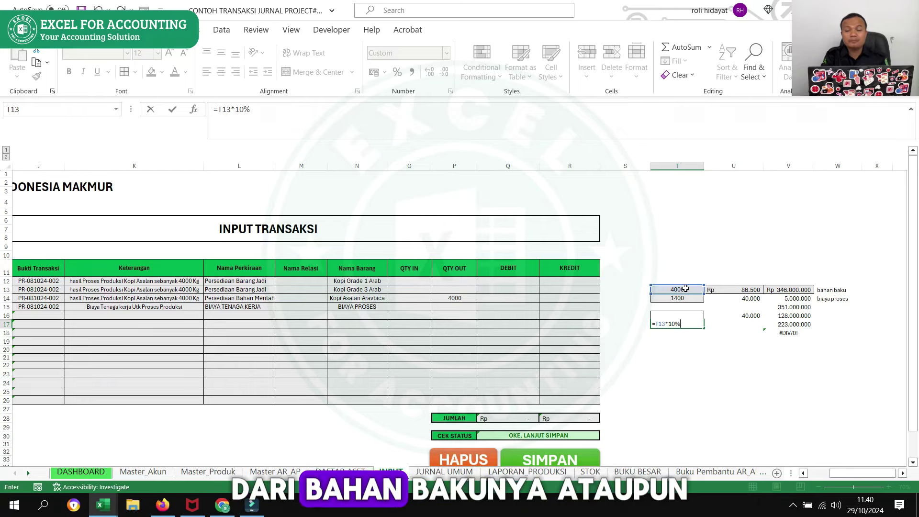
key("Return")
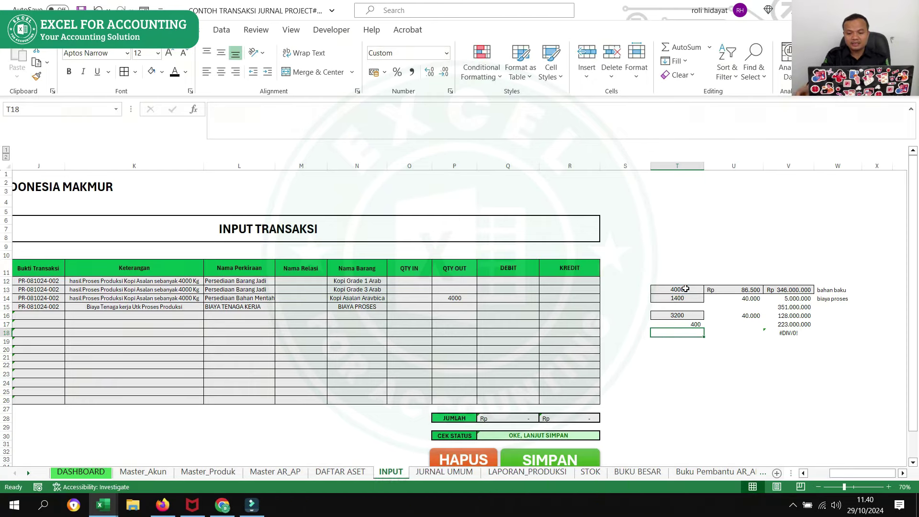
Step: Delete the 40.000 cost from U16, leaving the new T16:T17 quantities in place
left_click_drag(689, 312, 691, 324)
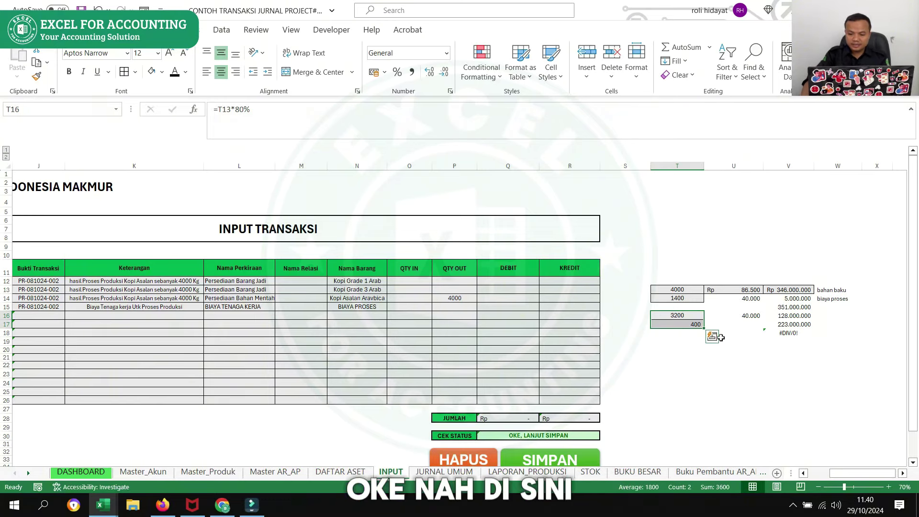
left_click(738, 317)
key("Delete")
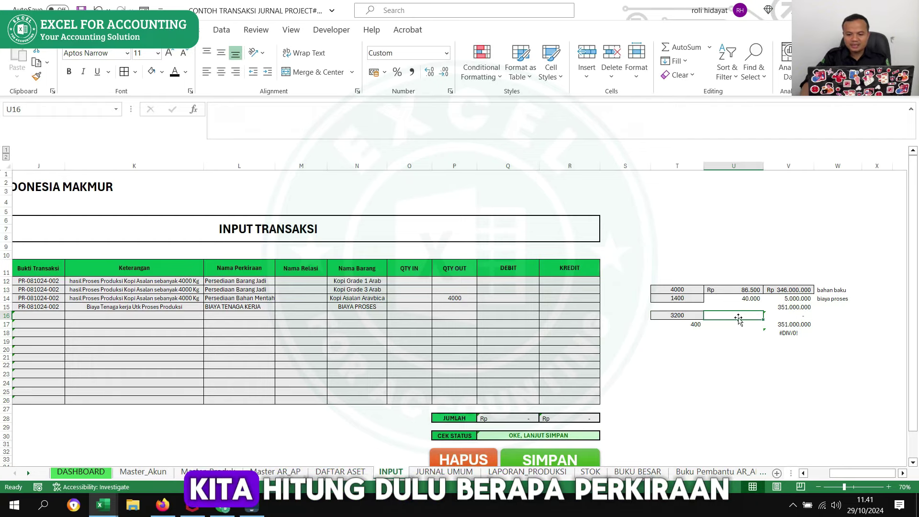
left_click(681, 325)
left_click(734, 325)
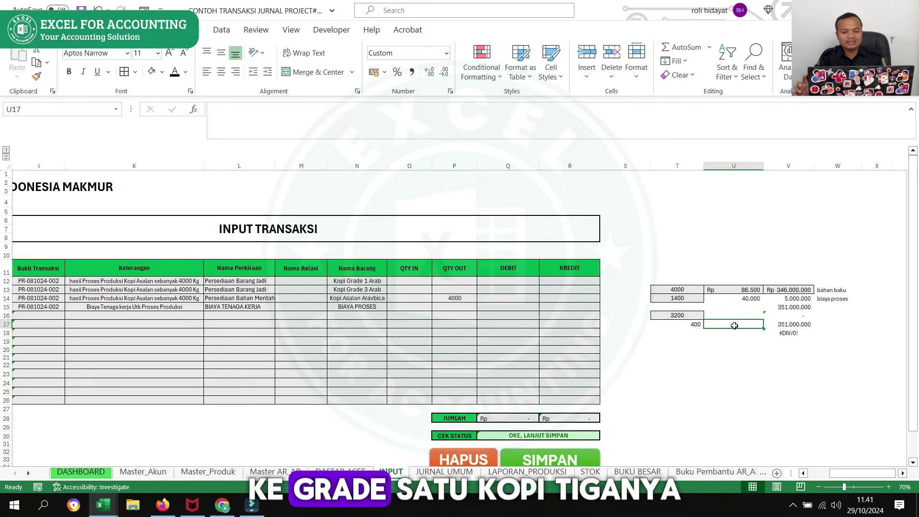
key("Left")
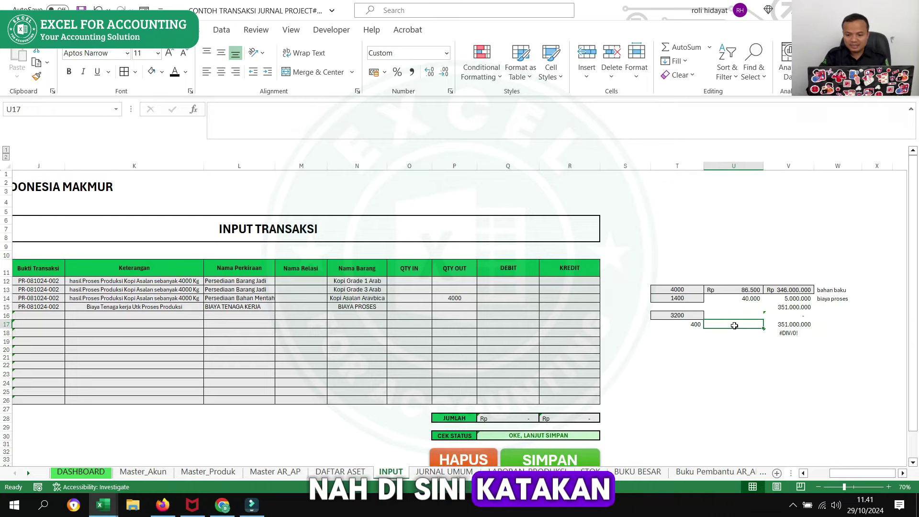
Step: Label row 17 'hasil ke 2' in W17 and enter 42.000 as its cost in U17
key("Right")
key("Right")
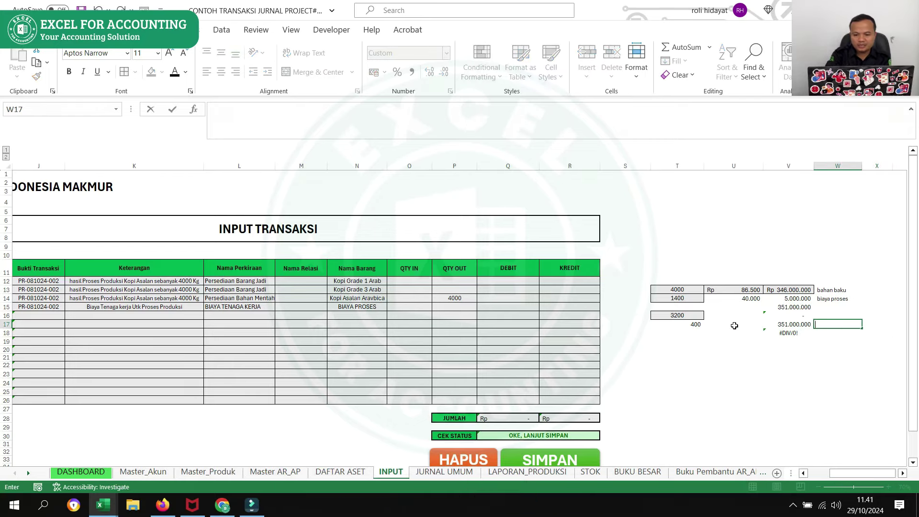
type("pr")
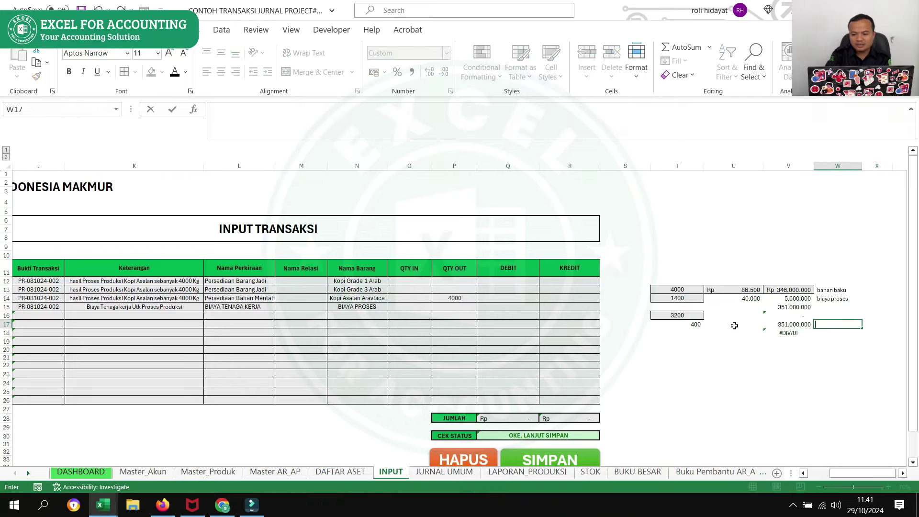
type("hasil ke 2")
key("Return")
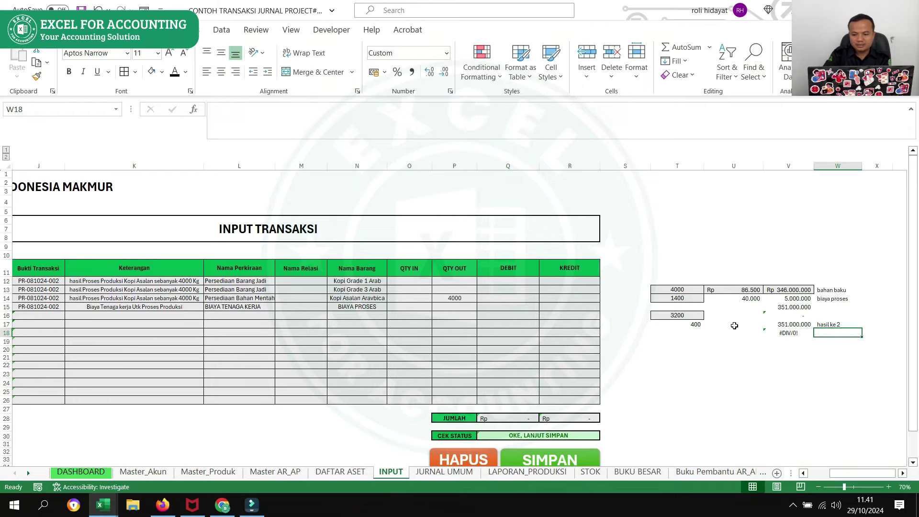
key("Left")
key("Left")
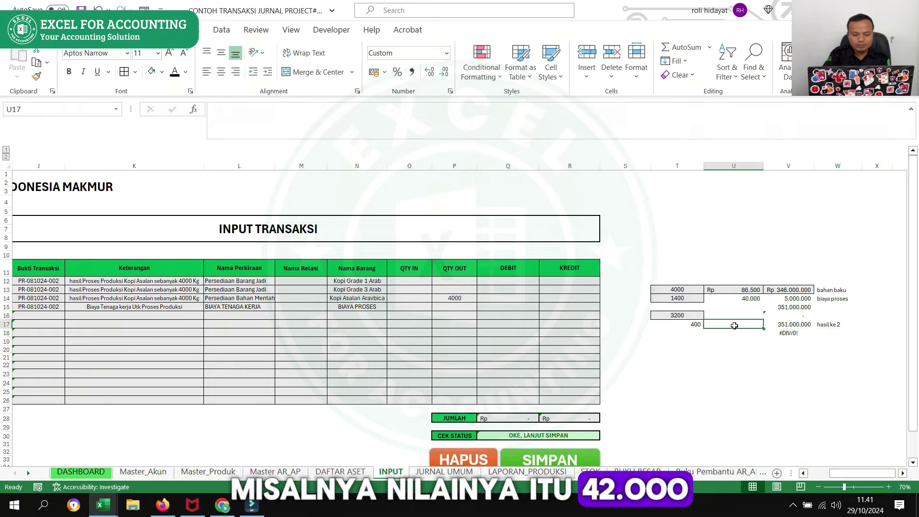
type("42000")
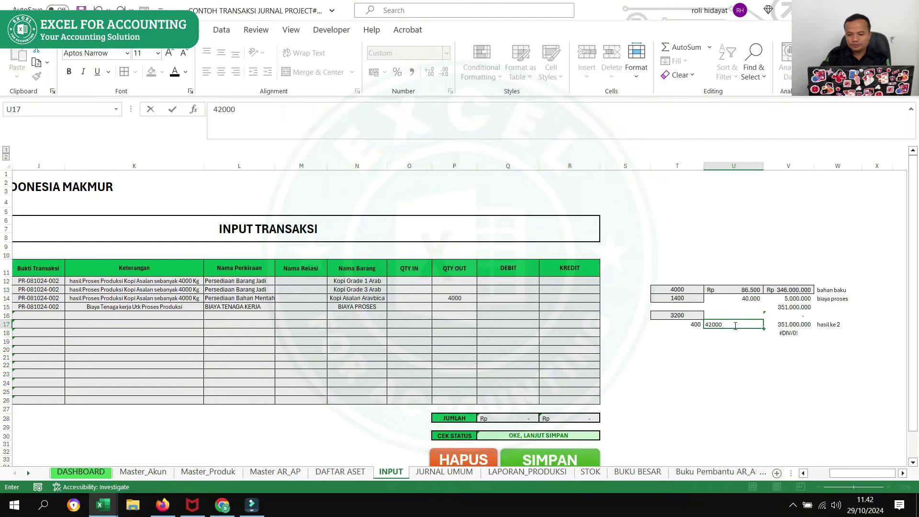
key("Return")
Step: Compute V17 as T17×U17 (16.800.000) and V16 as V15−V17 (334.200.000)
type("=")
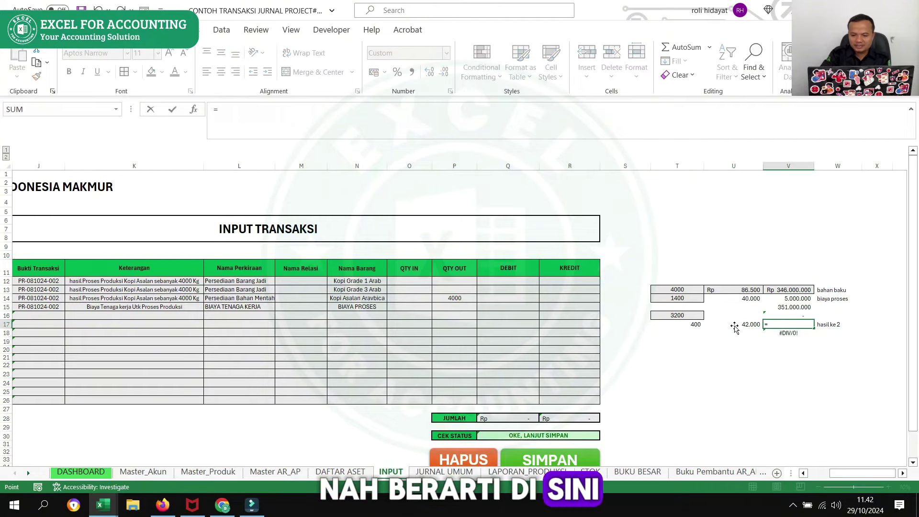
type("*")
left_click(734, 325)
key("Return")
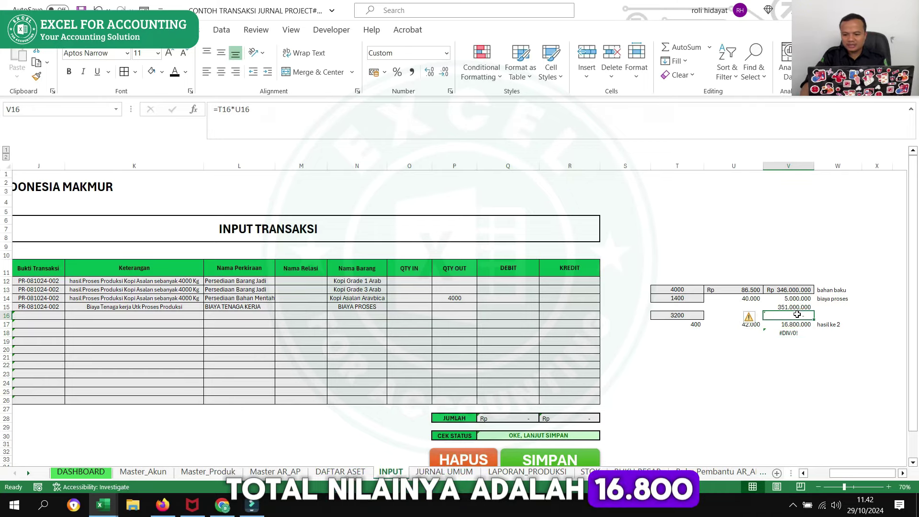
type("=")
key("Up")
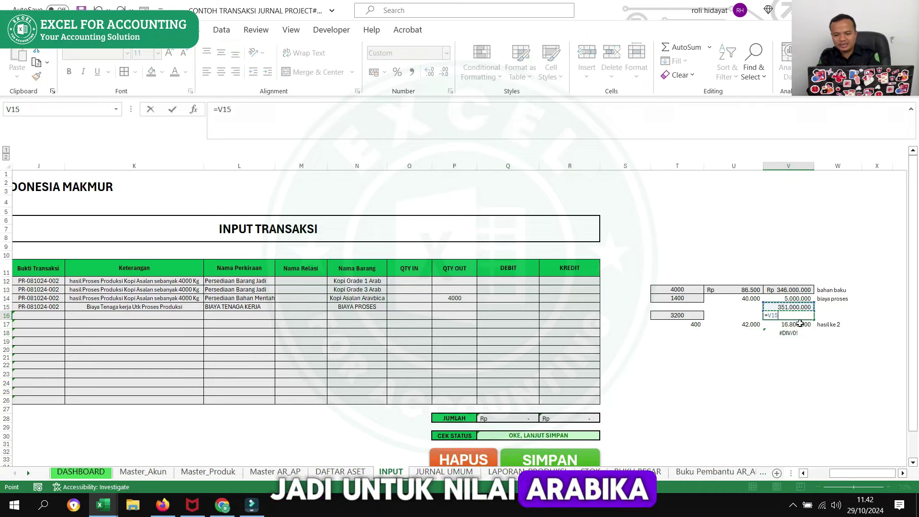
type("-")
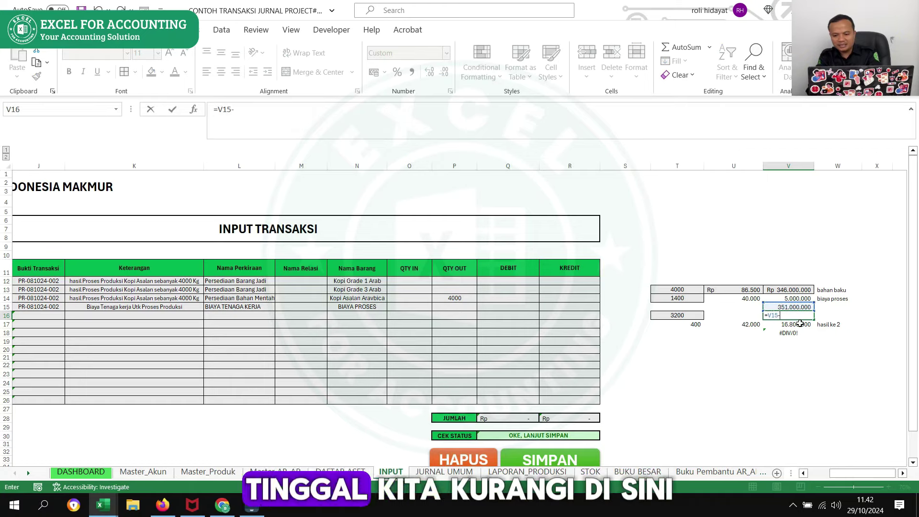
left_click(801, 324)
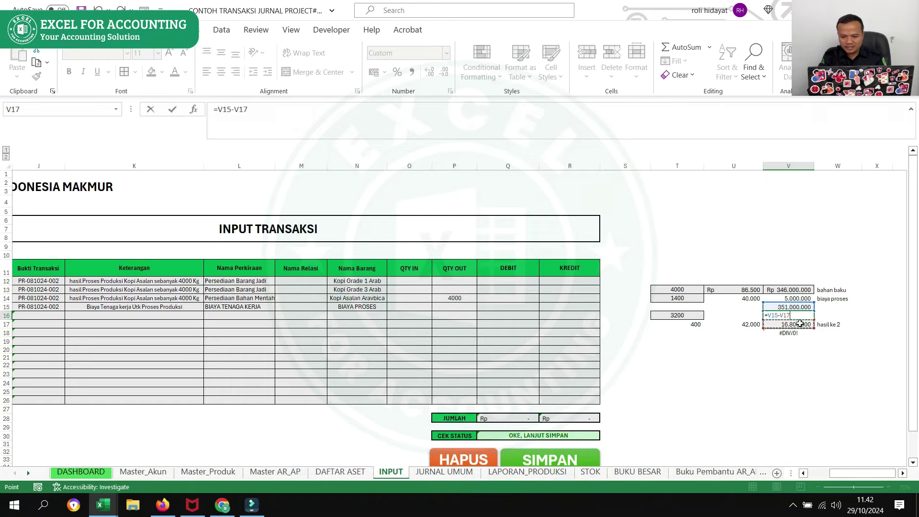
key("Return")
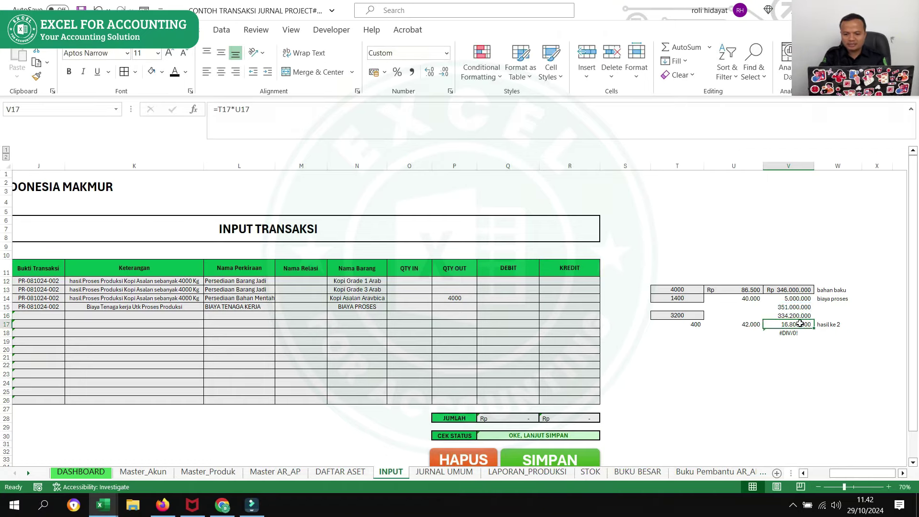
Step: Set U16 to =V16/T16, giving a 104.438 unit cost
key("Left")
type("=")
key("Right")
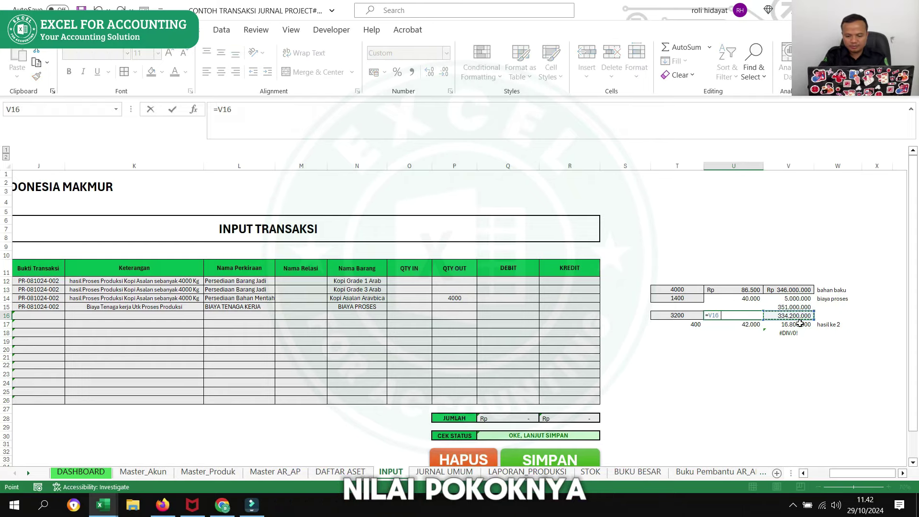
type("/")
key("Left")
key("Return")
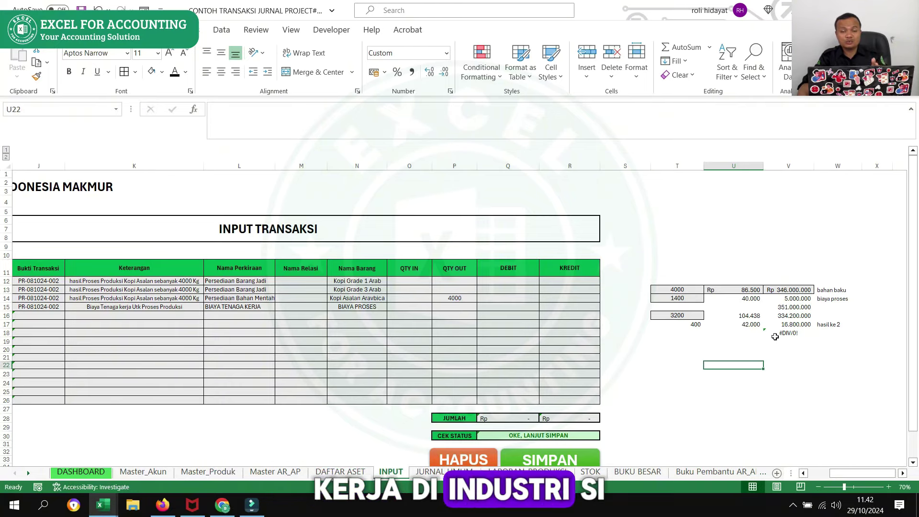
Step: Paste 16.800.000 as the Grade 3 debit and 334.200.000 as the Grade 1 debit, as values
left_click(789, 323)
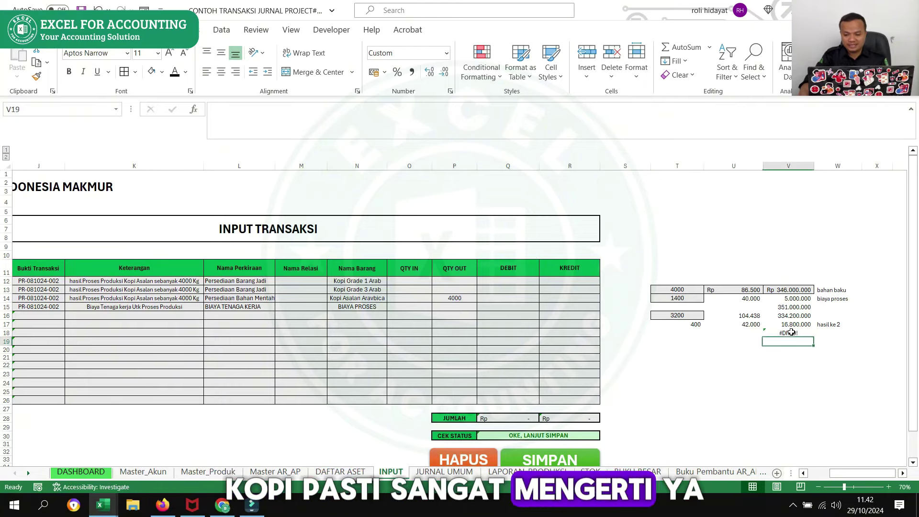
key("ctrl+c")
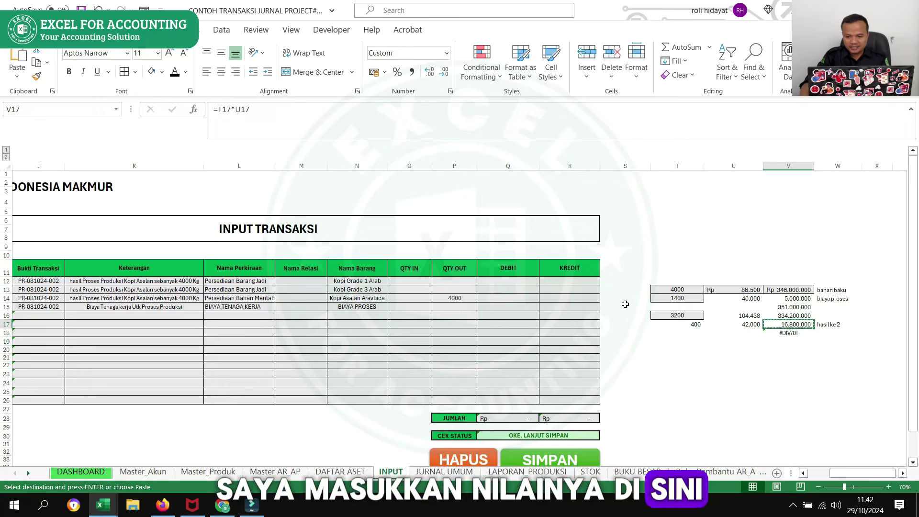
left_click_drag(409, 289, 569, 280)
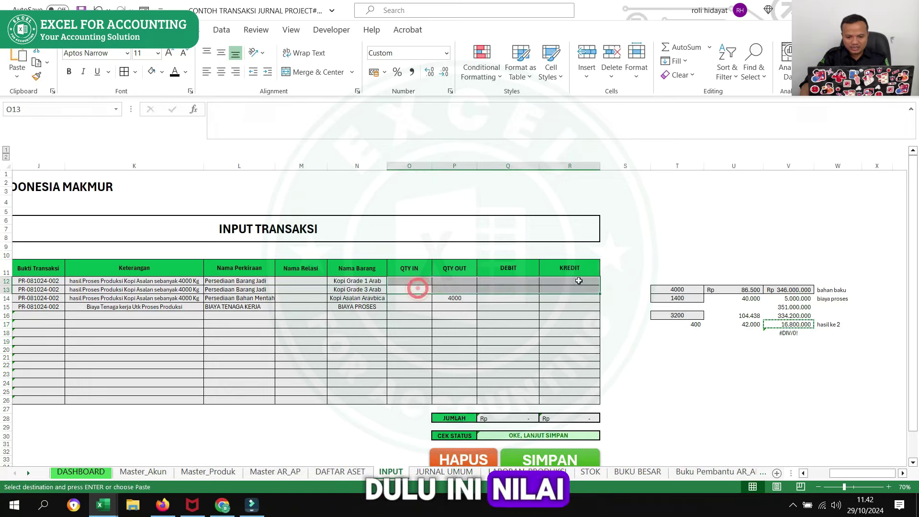
left_click(497, 289)
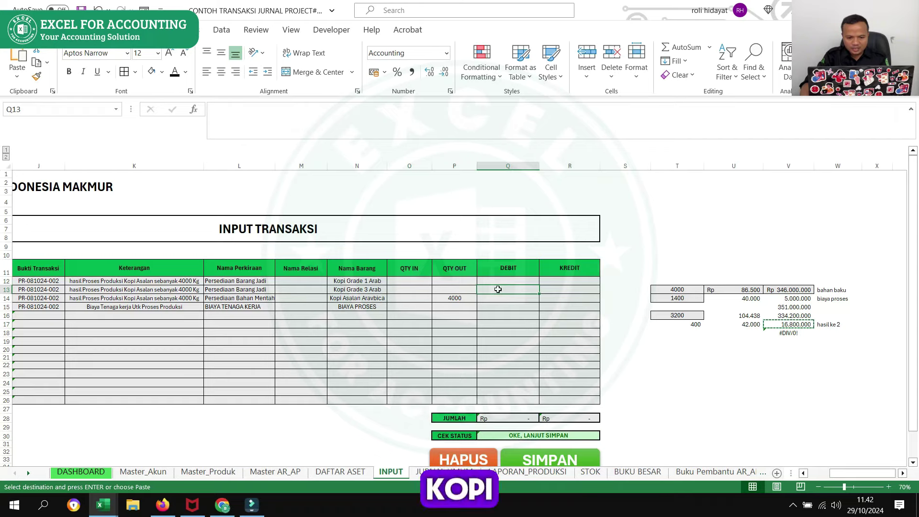
right_click(498, 289)
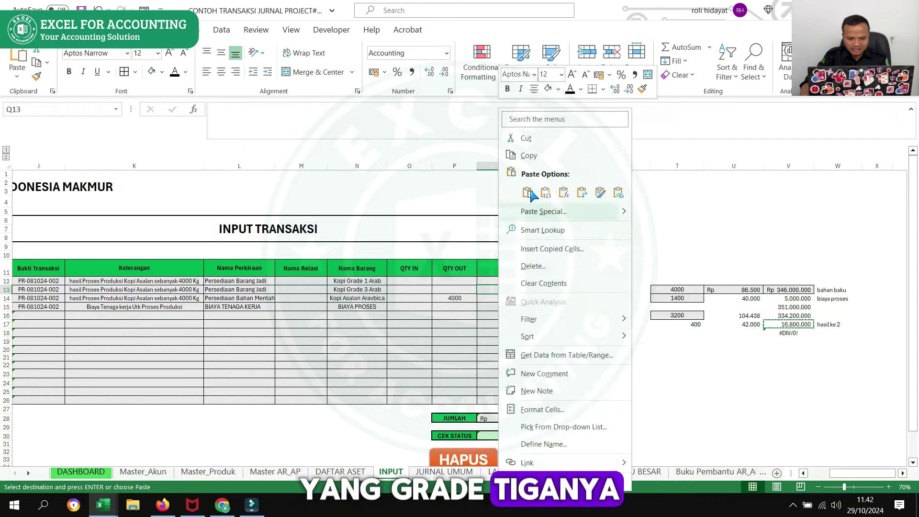
left_click(544, 194)
left_click(728, 363)
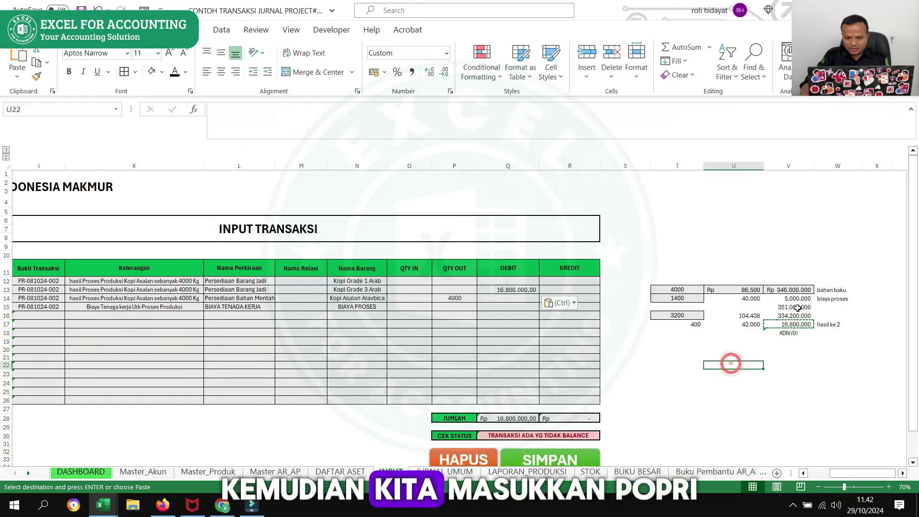
left_click(785, 316)
right_click(508, 281)
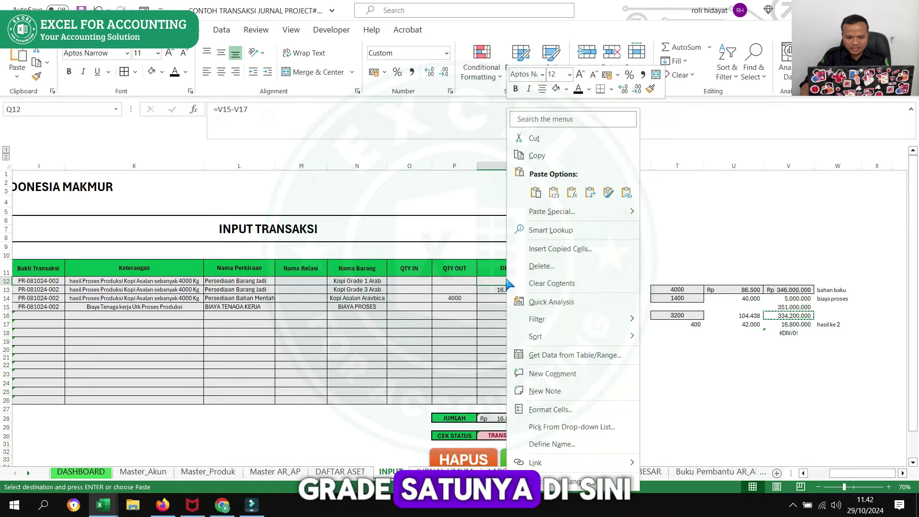
left_click(554, 193)
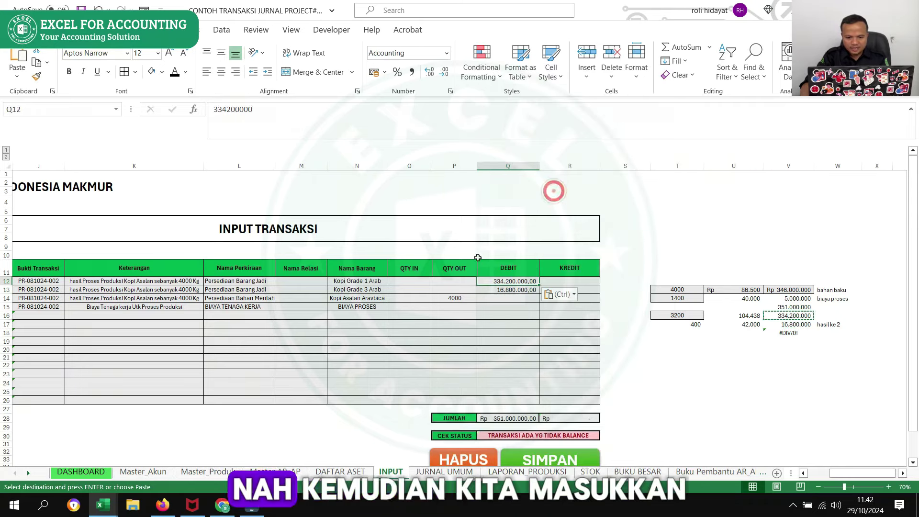
Step: Enter quantity in of 3200 for Grade 1 and 400 for Grade 3
left_click(417, 280)
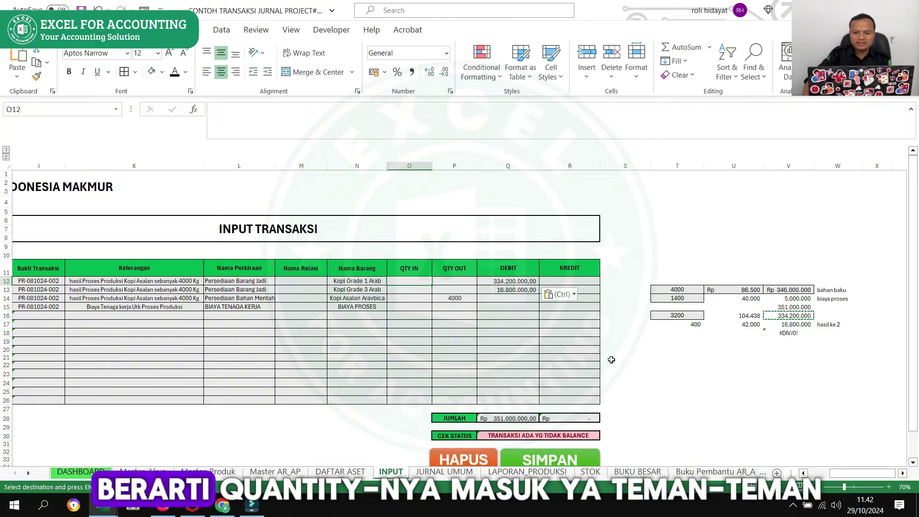
type("3200")
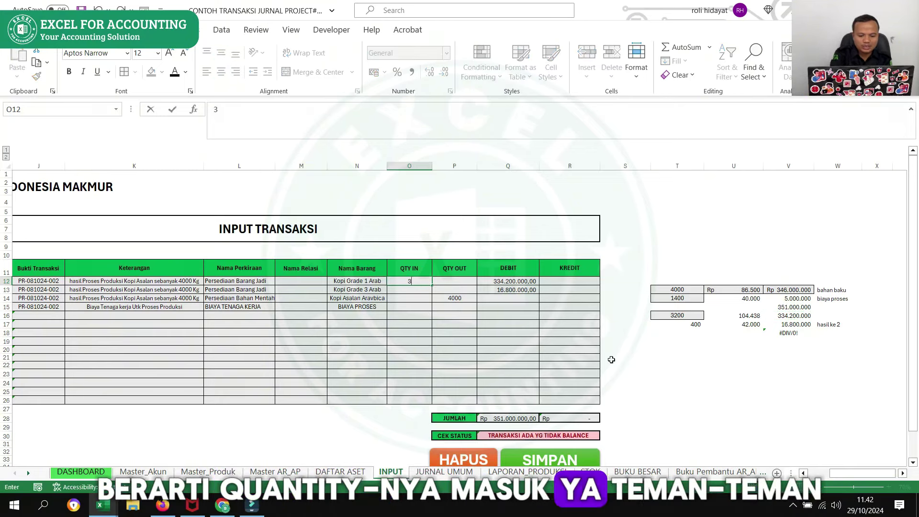
key("Return")
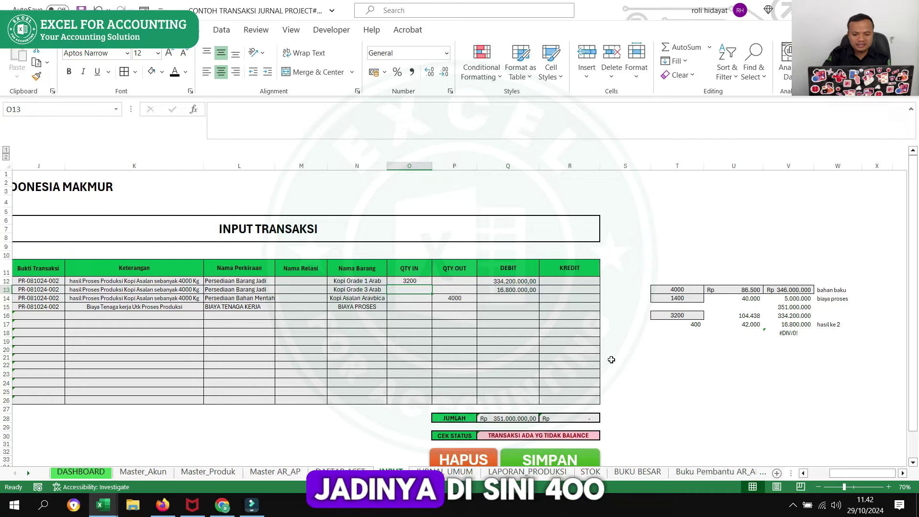
type("400")
key("Return")
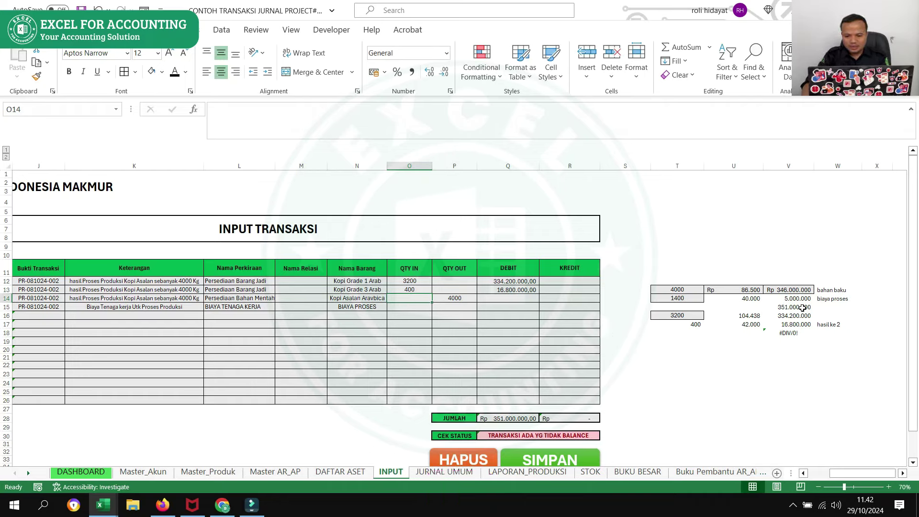
Step: Paste 346.000.000 as the raw-material credit and 5.000.000 as the labour credit, as values
left_click(788, 291)
key("ctrl+c")
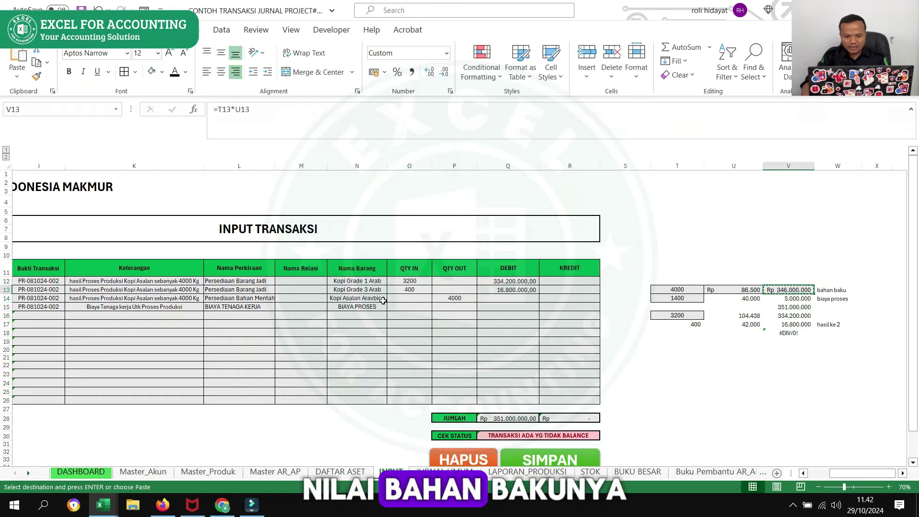
left_click(383, 300)
right_click(546, 298)
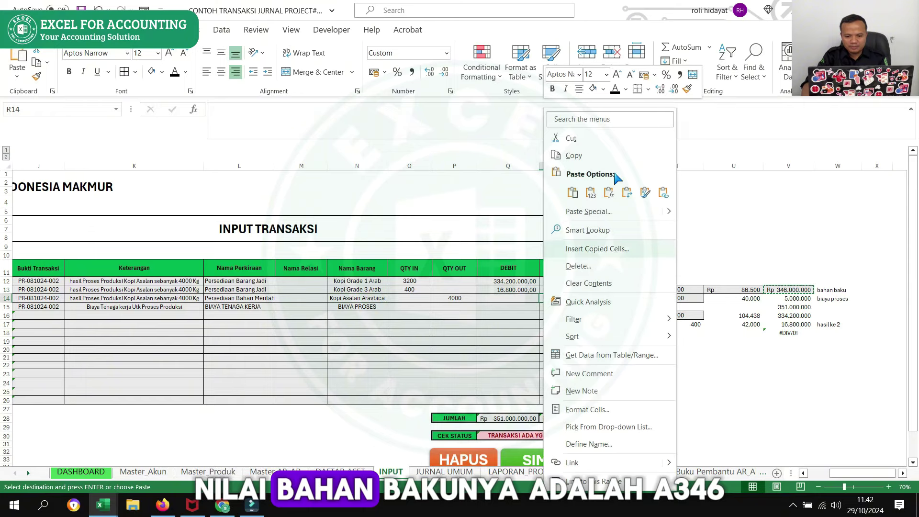
left_click(591, 194)
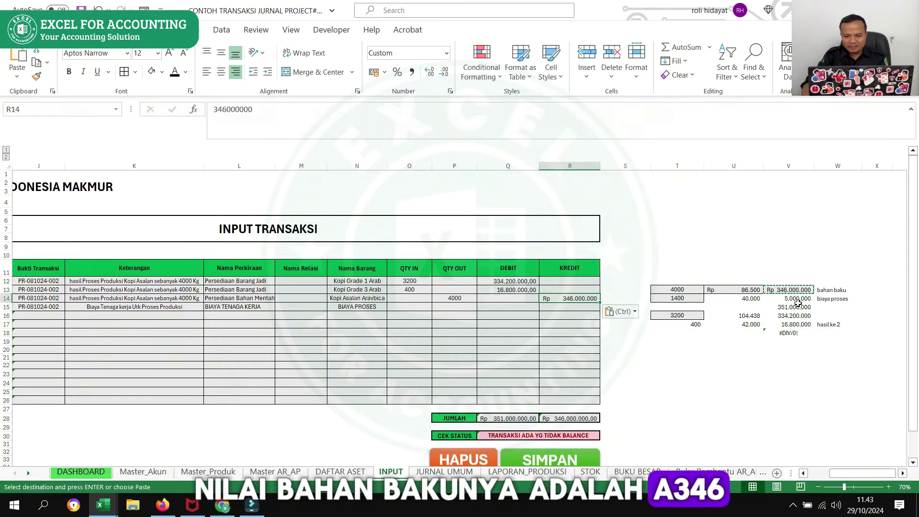
left_click(796, 299)
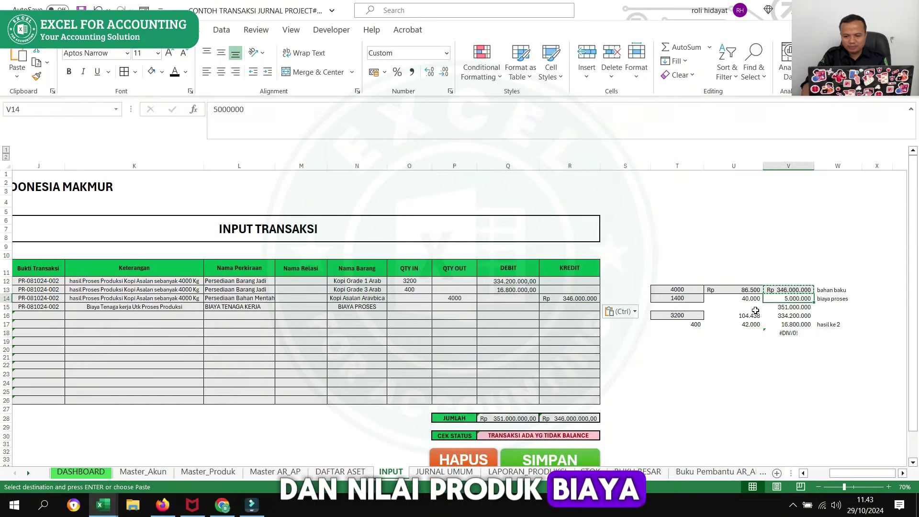
key("ctrl+c")
right_click(575, 309)
left_click(614, 190)
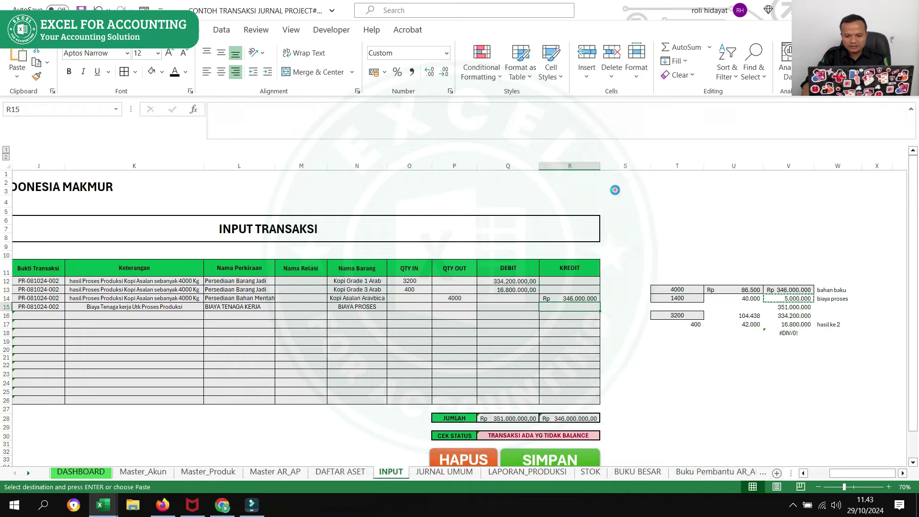
Step: Check the four voucher lines balance, then save the voucher to the journal with SIMPAN
scroll(585, 381, "down", 2)
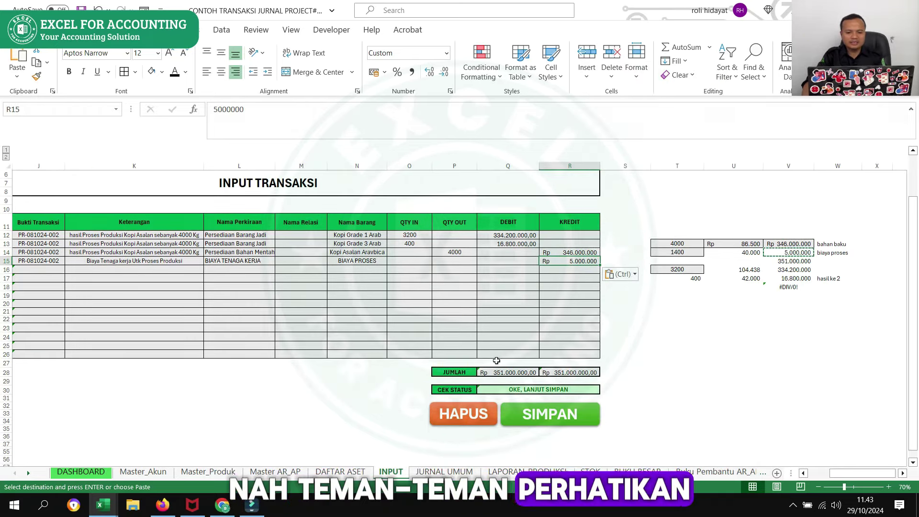
left_click_drag(570, 244, 458, 256)
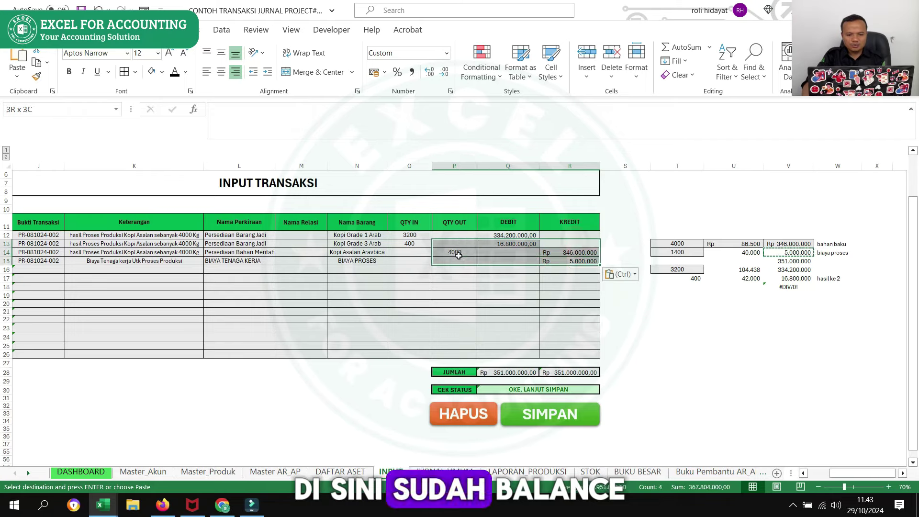
left_click(499, 312)
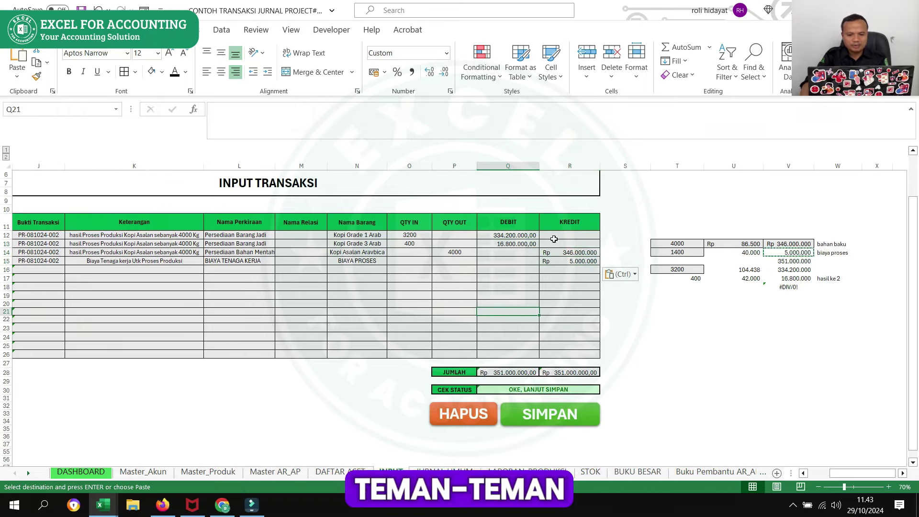
left_click_drag(554, 238, 56, 260)
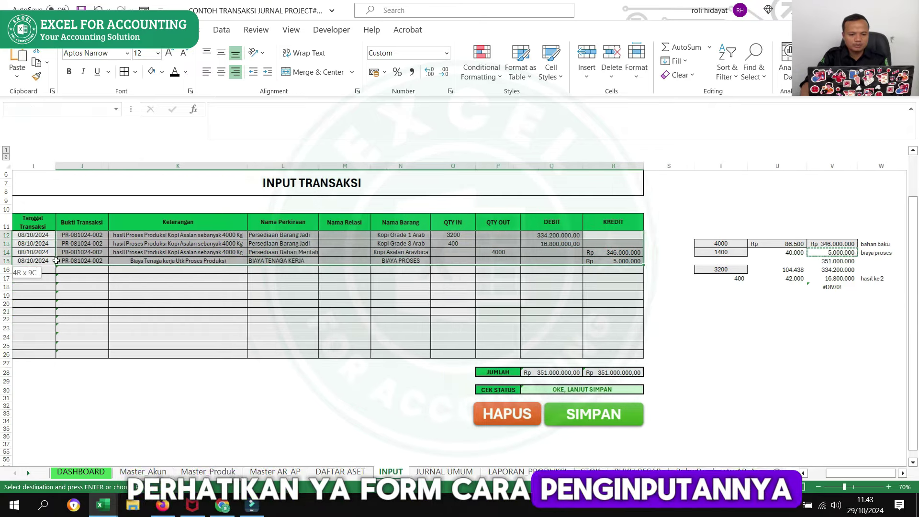
left_click(627, 414)
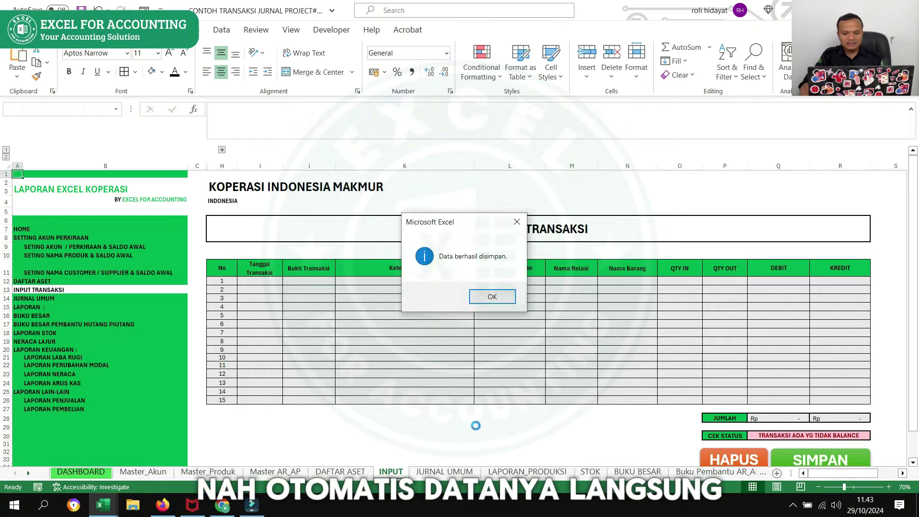
Step: Dismiss the save message and check the four new PR-081024-002 rows in JURNAL UMUM
left_click(489, 295)
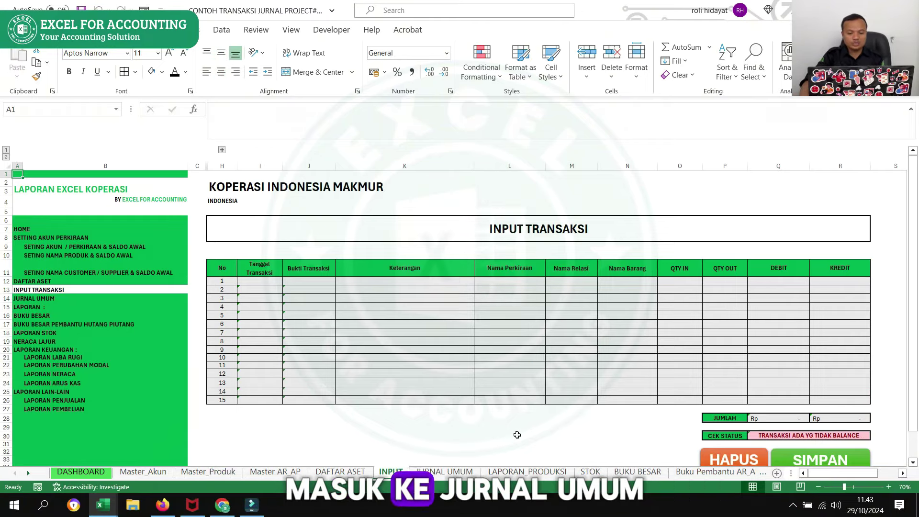
left_click(444, 472)
scroll(246, 313, "down", 6)
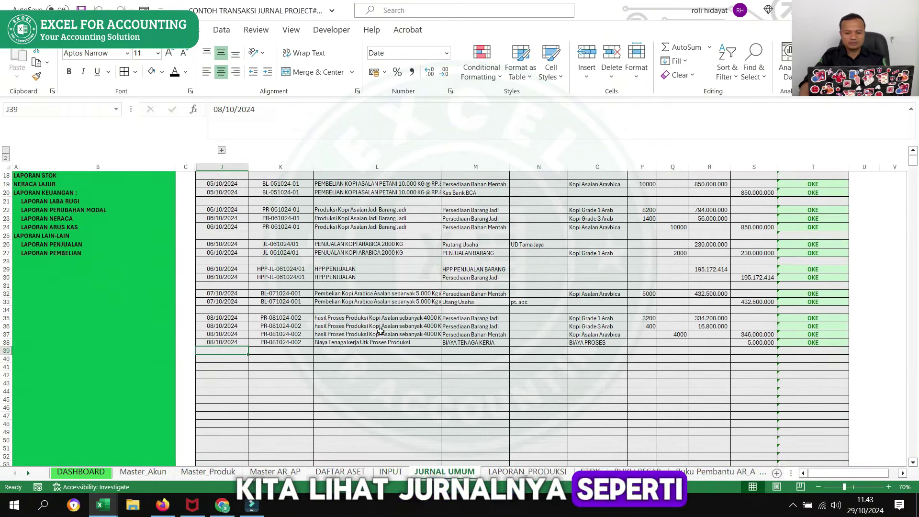
left_click(221, 316)
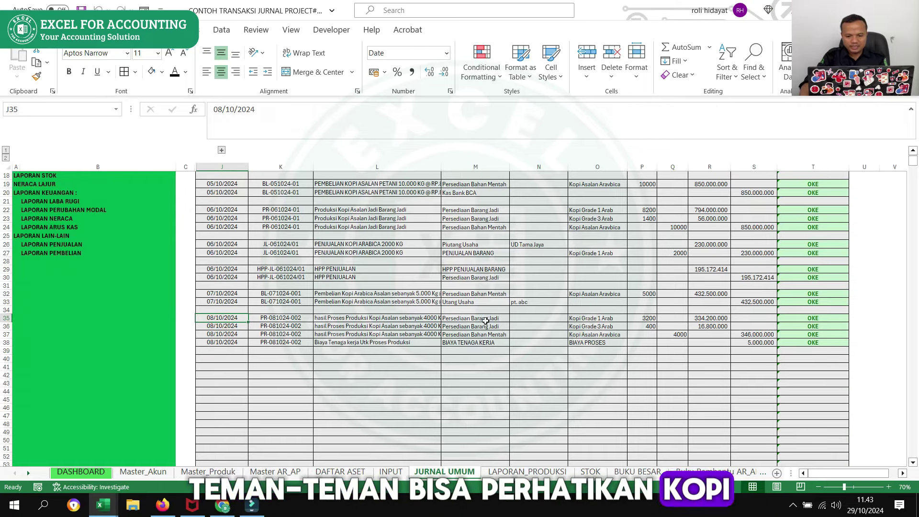
left_click(604, 319)
left_click(601, 326)
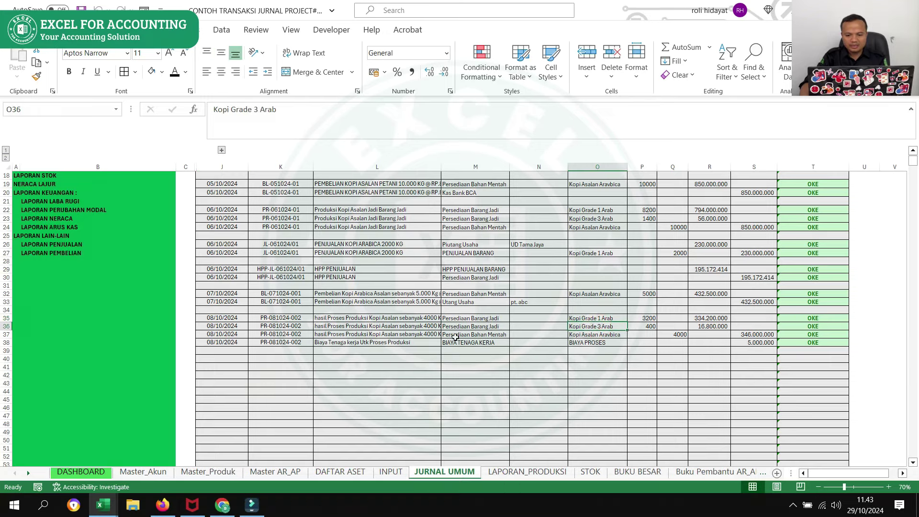
left_click(606, 336)
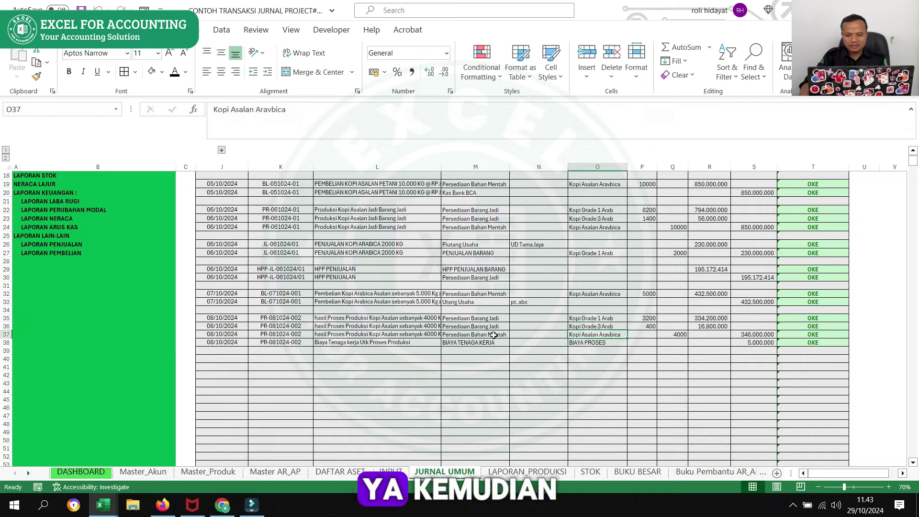
left_click_drag(452, 344, 741, 344)
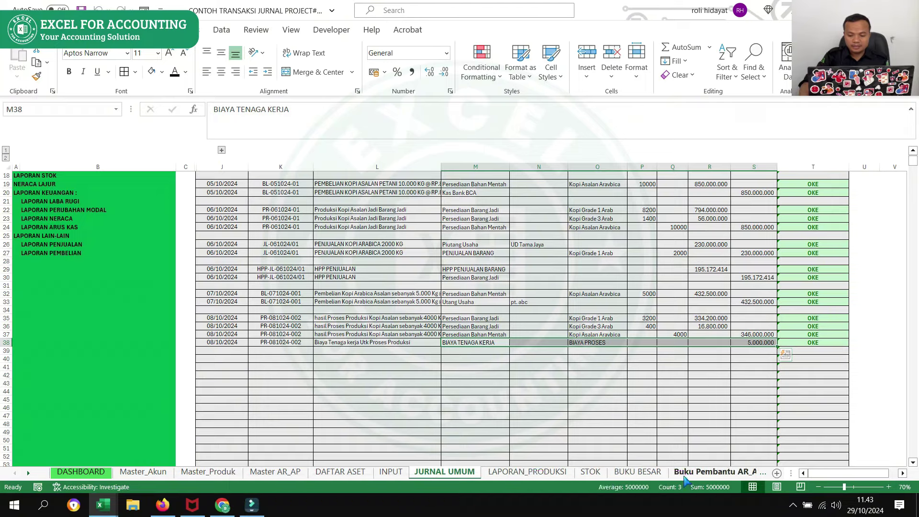
left_click(719, 471)
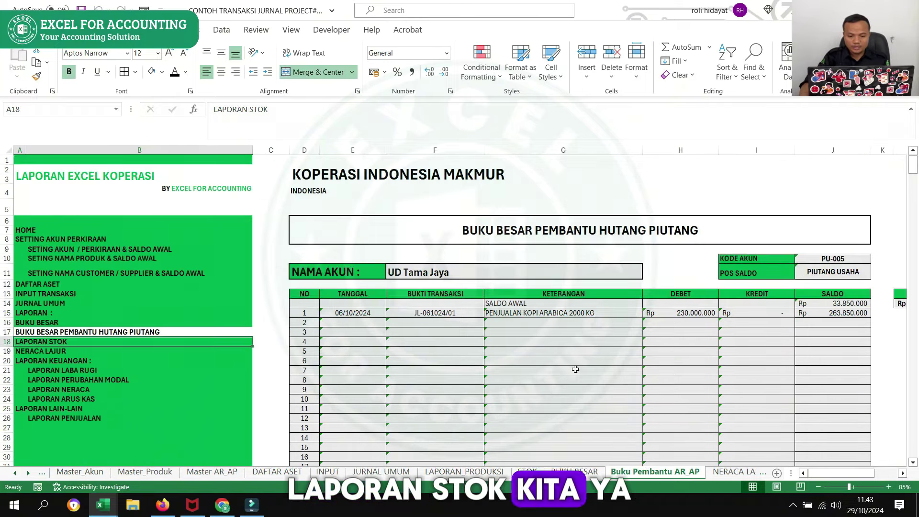
Step: On the STOK sheet, show the stock card for Kopi Grade 3 Arab
left_click(528, 472)
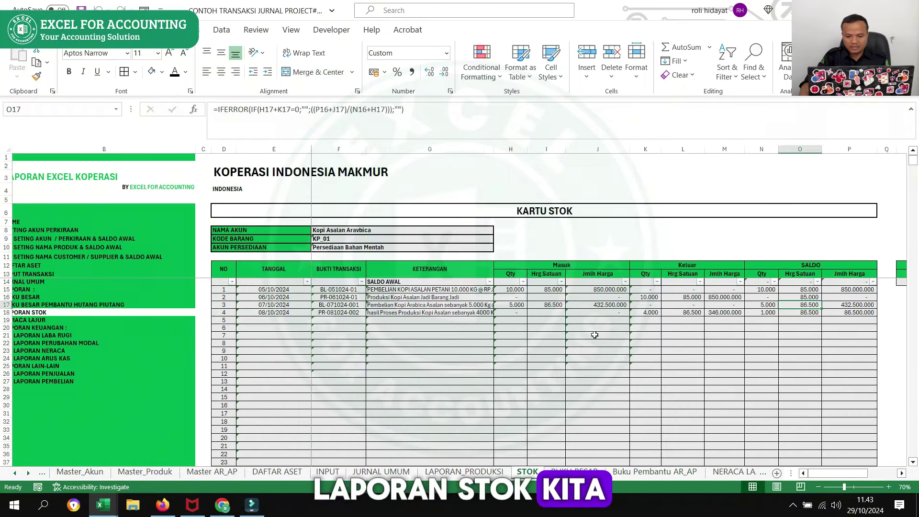
left_click(714, 349)
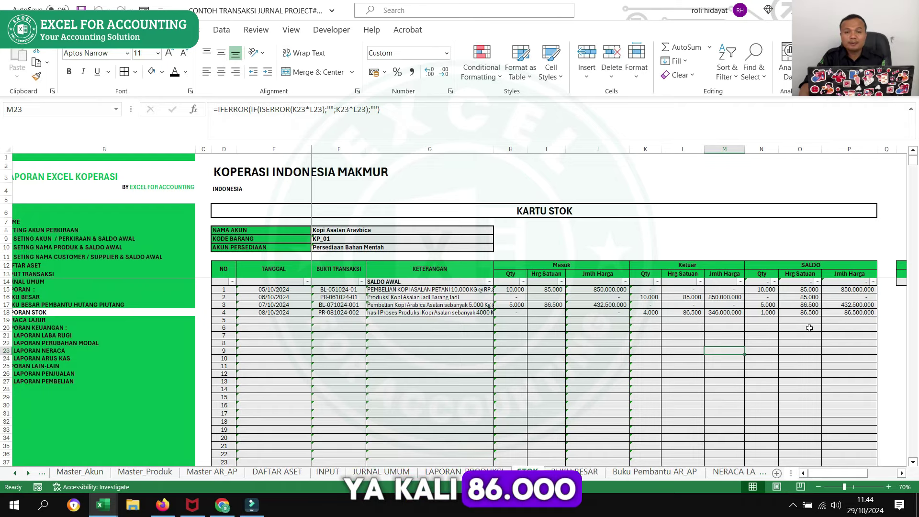
left_click(482, 232)
left_click(498, 232)
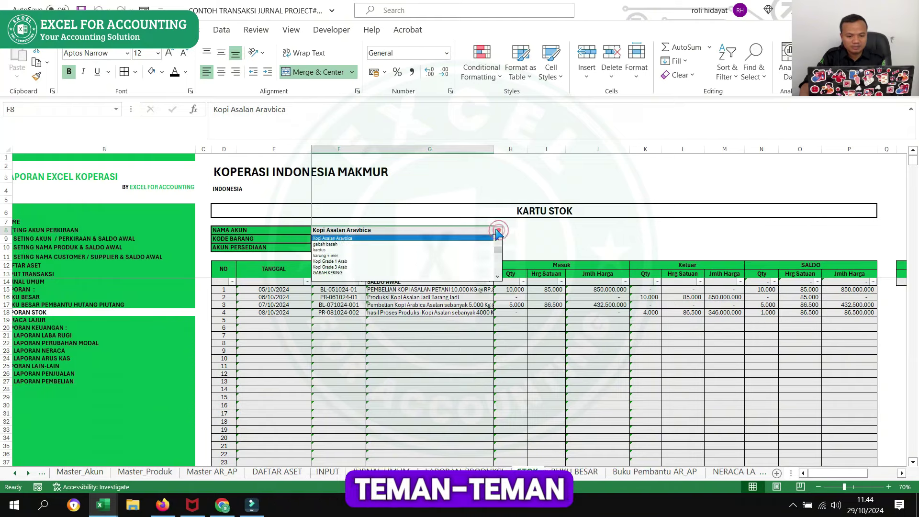
left_click(337, 267)
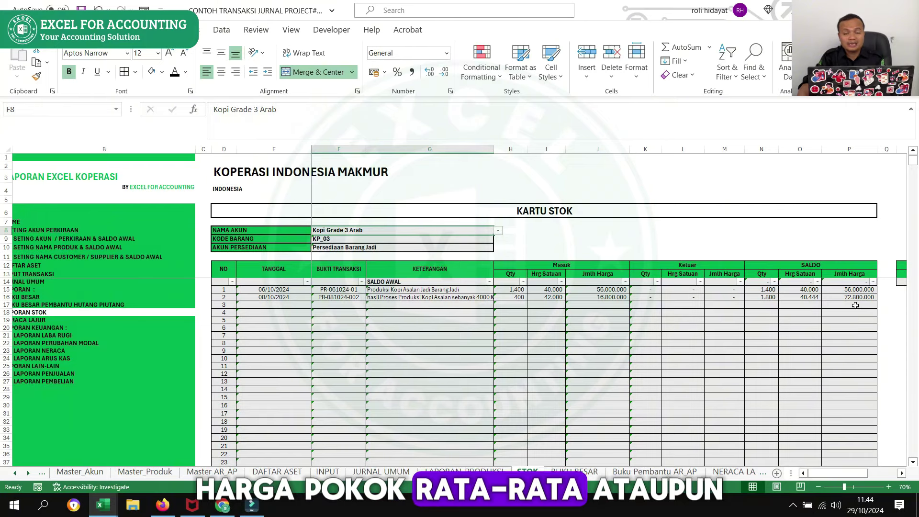
Step: Switch the stock card to Kopi Grade 1 Arab, showing 9.900 units at 99.801
left_click(497, 231)
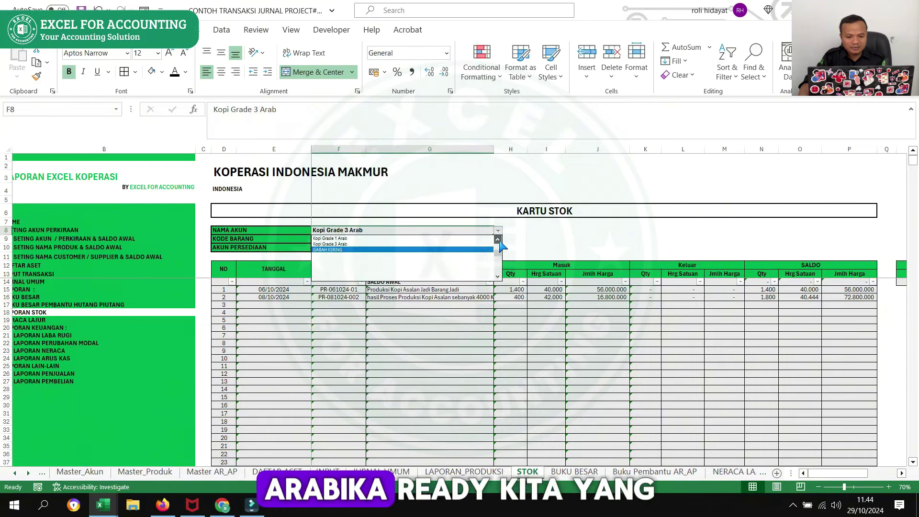
left_click(498, 240)
left_click(366, 258)
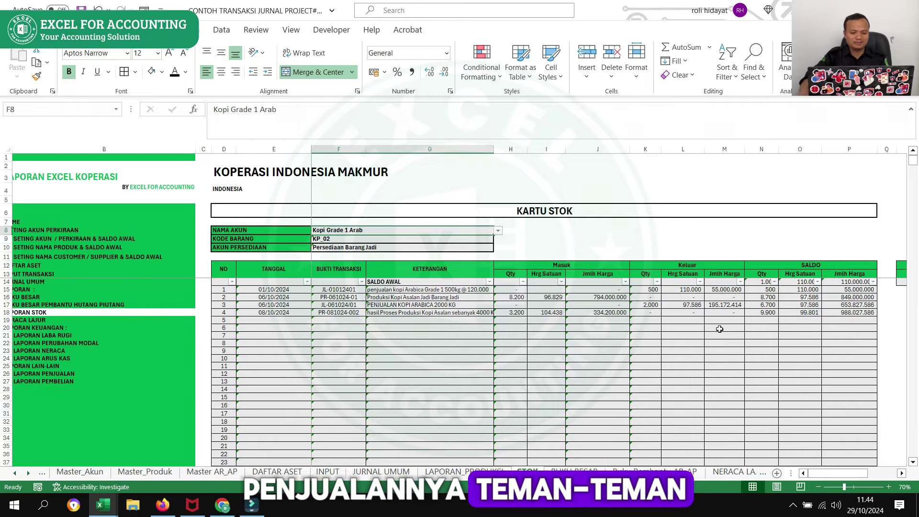
left_click(381, 472)
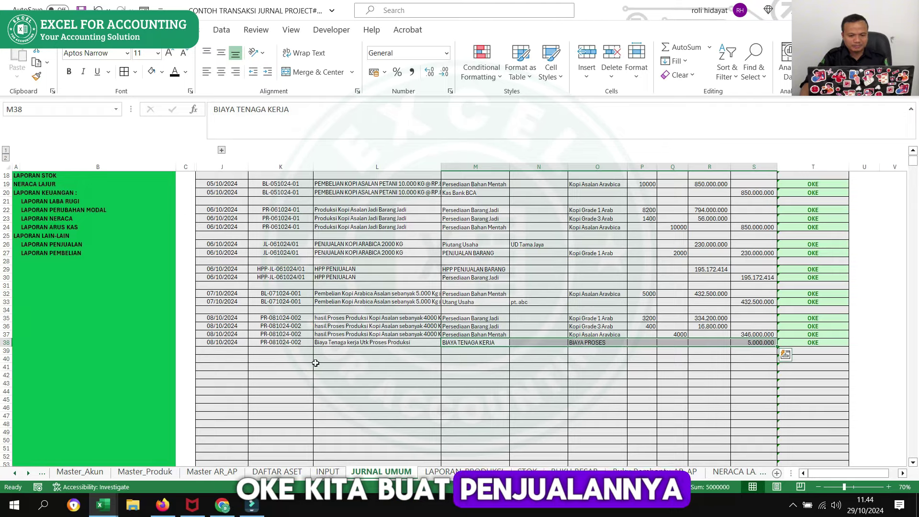
Step: On the INPUT form, enter date 10/10/2024 and voucher JL-101024-003 in the first row
left_click(328, 472)
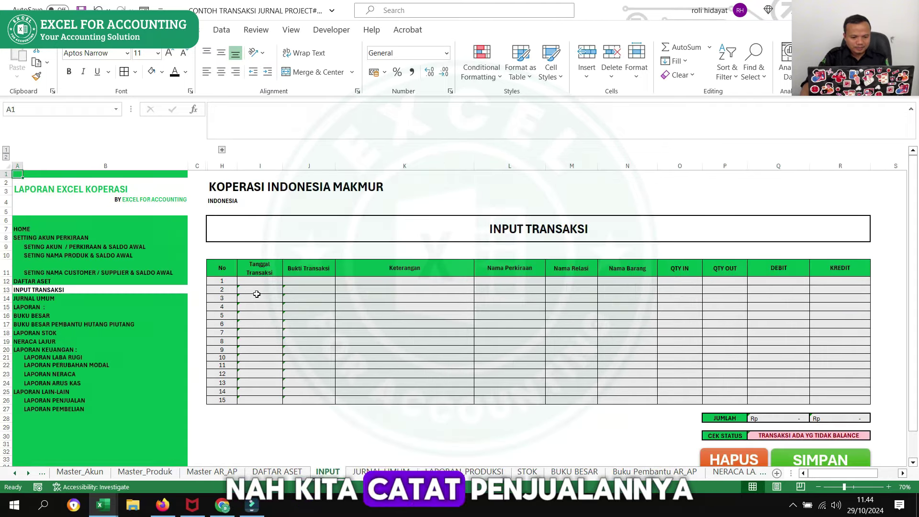
left_click(260, 268)
left_click(270, 280)
type("10")
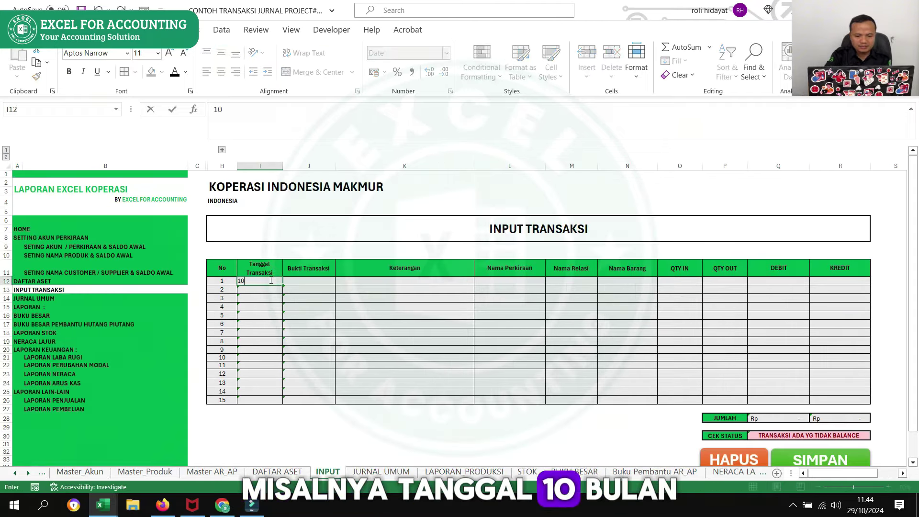
type("/10/202")
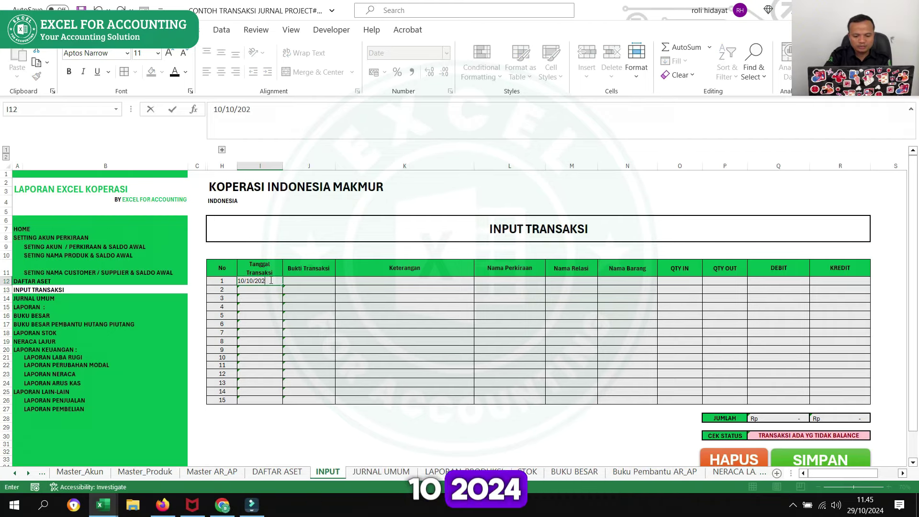
type("4")
key("Return")
left_click(326, 281)
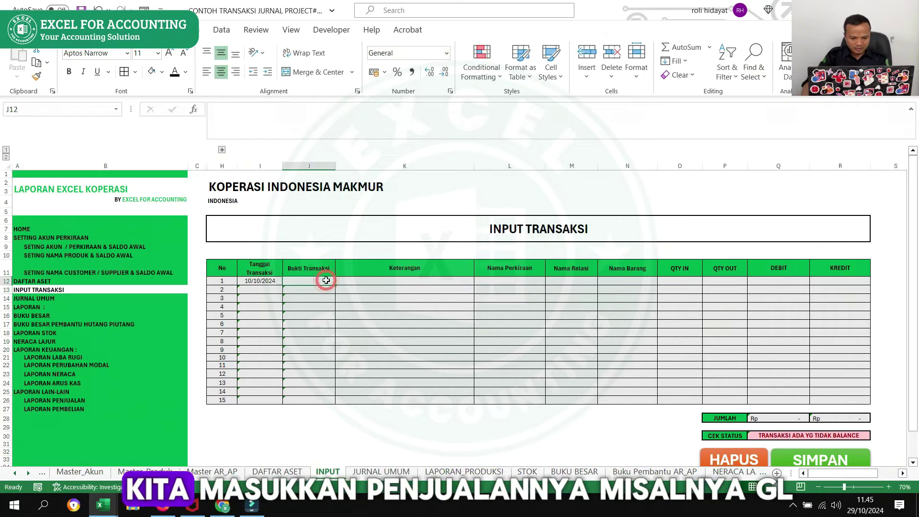
type("JL")
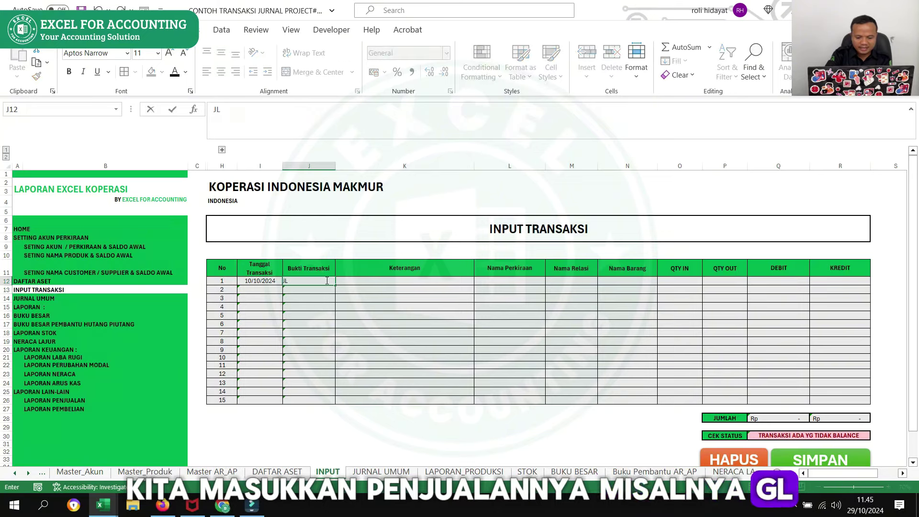
type("-1010")
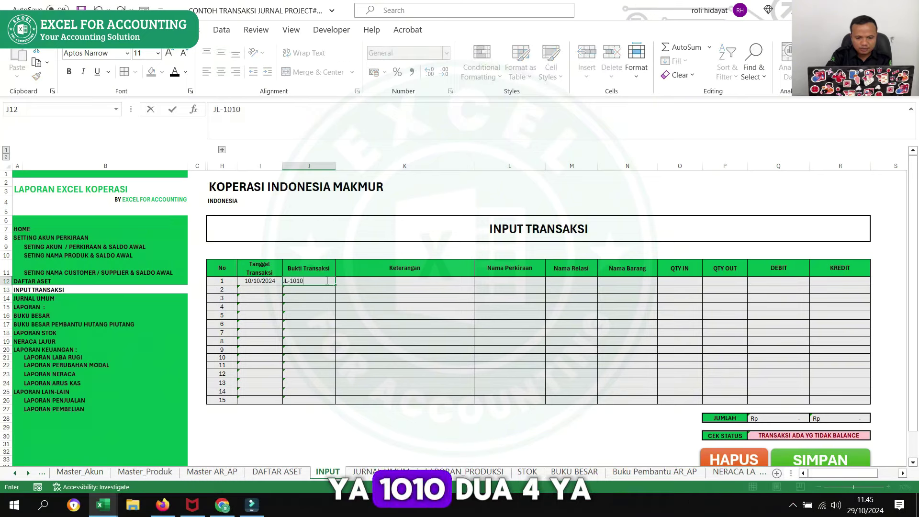
type("24/")
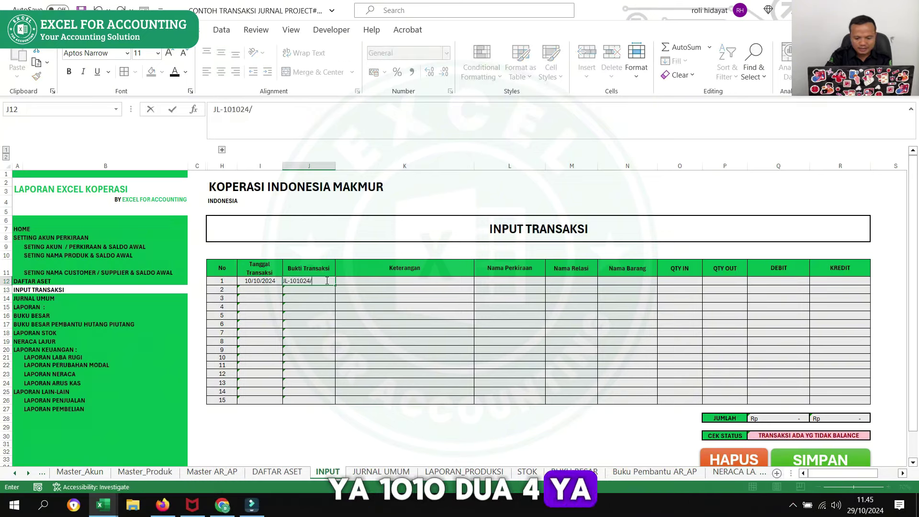
key("BackSpace")
type("-")
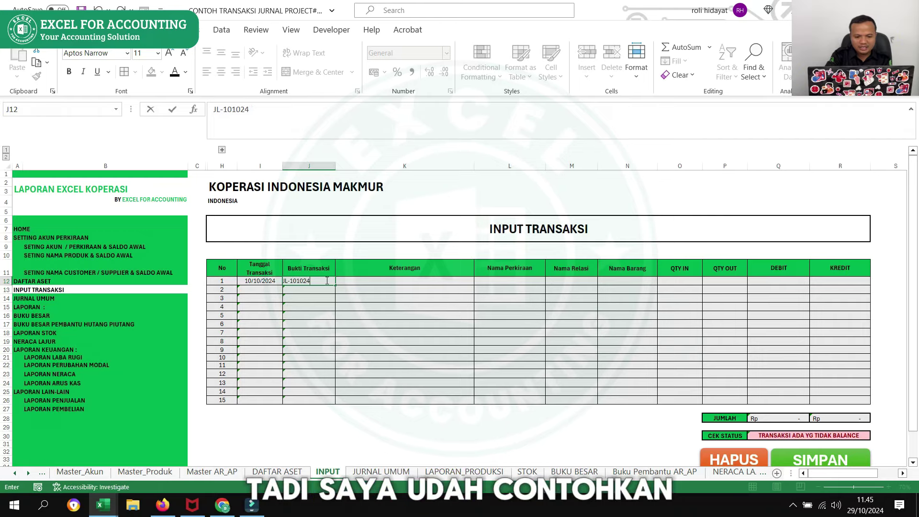
type("001")
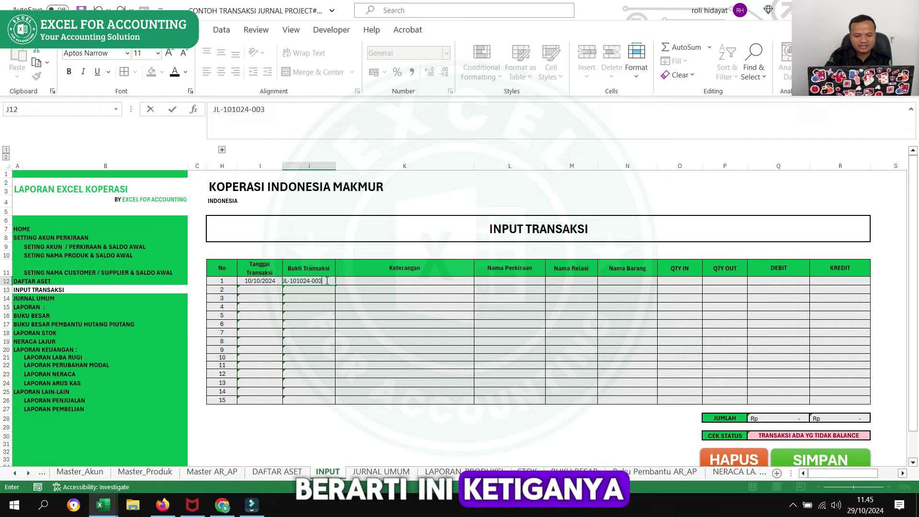
key("Return")
Step: Describe the row as a Kopi Arabica sale to Good Coffee, Ltd and copy its entries
left_click(366, 280)
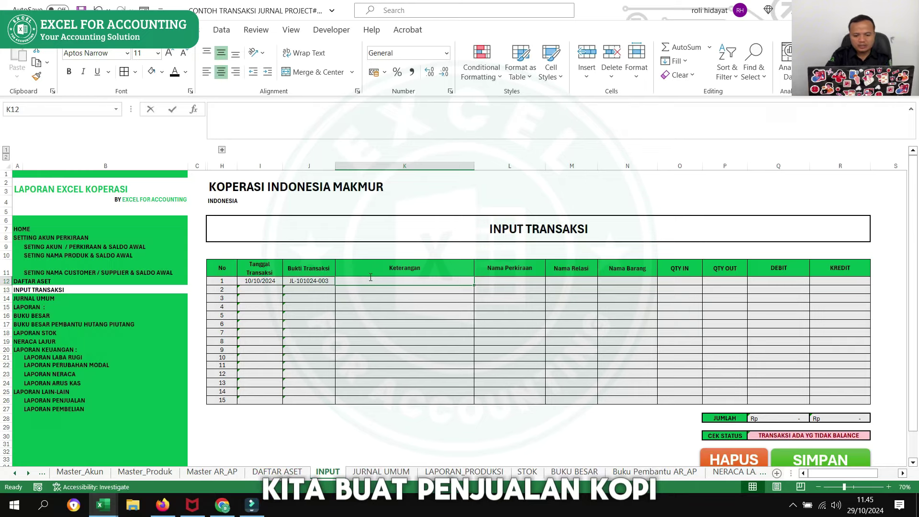
type("PENJUALAN KOPE")
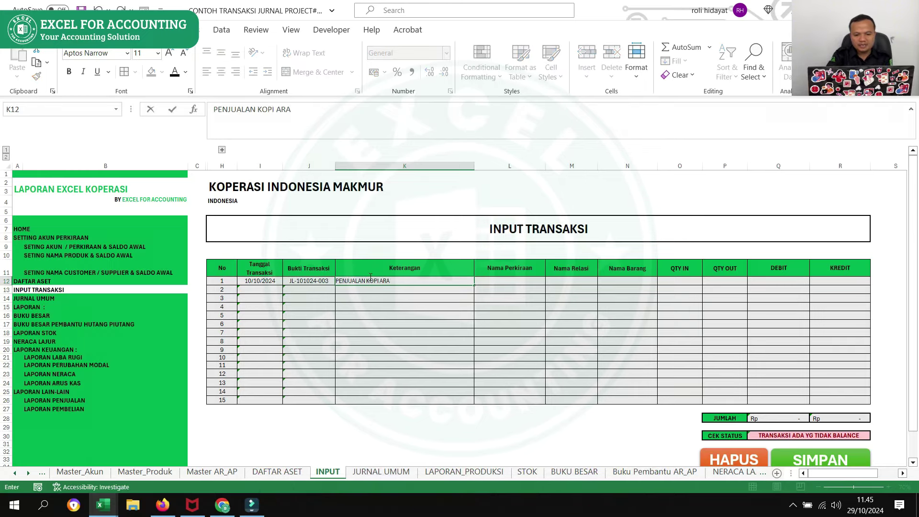
type("BICA KE")
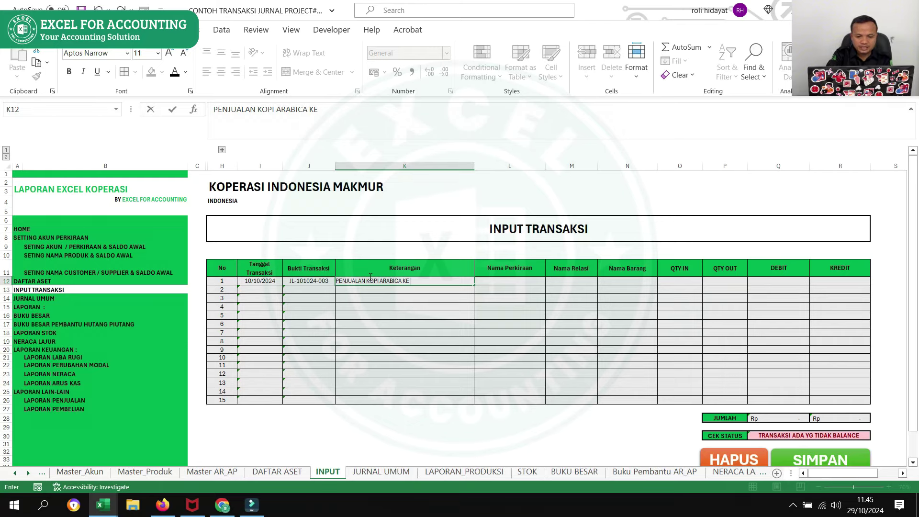
type(" COFFEE")
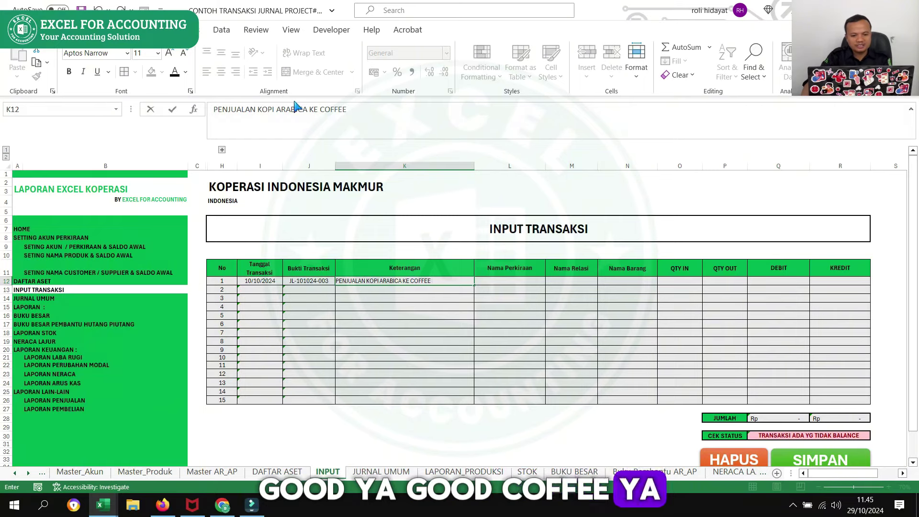
left_click(320, 108)
type("GOO")
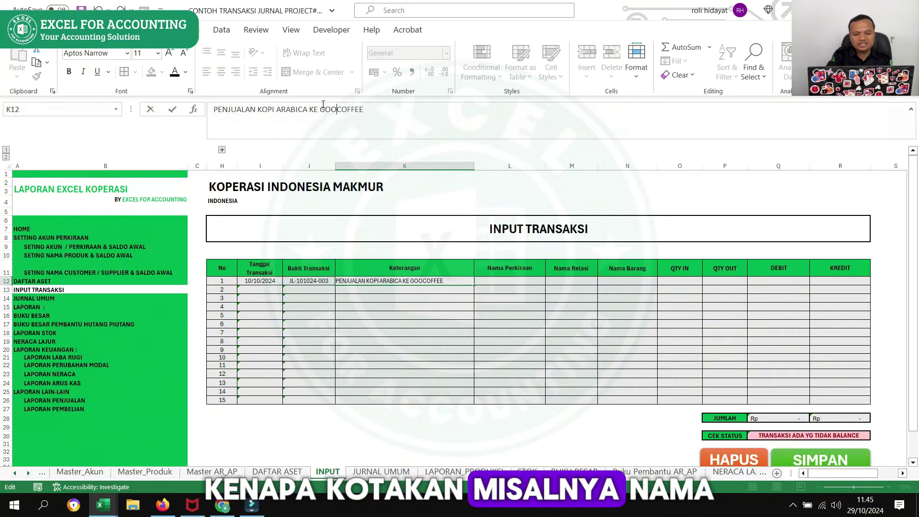
type("D")
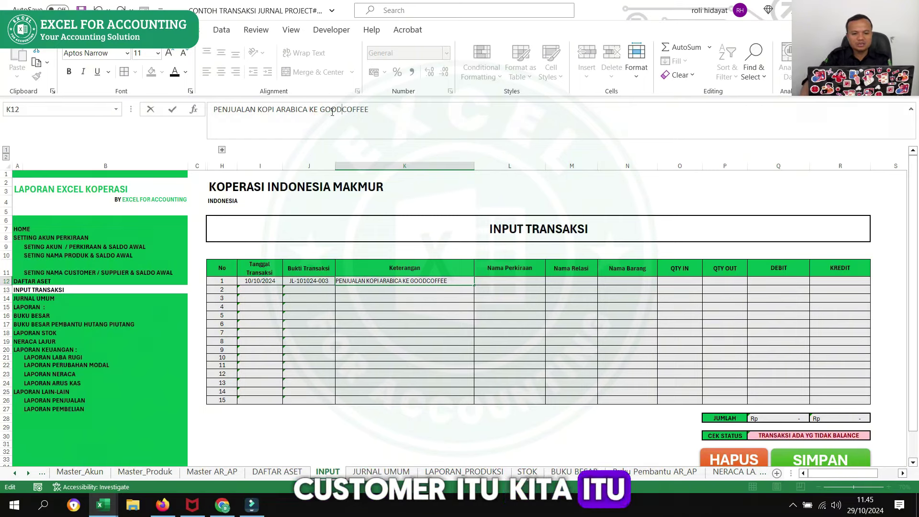
left_click(457, 281)
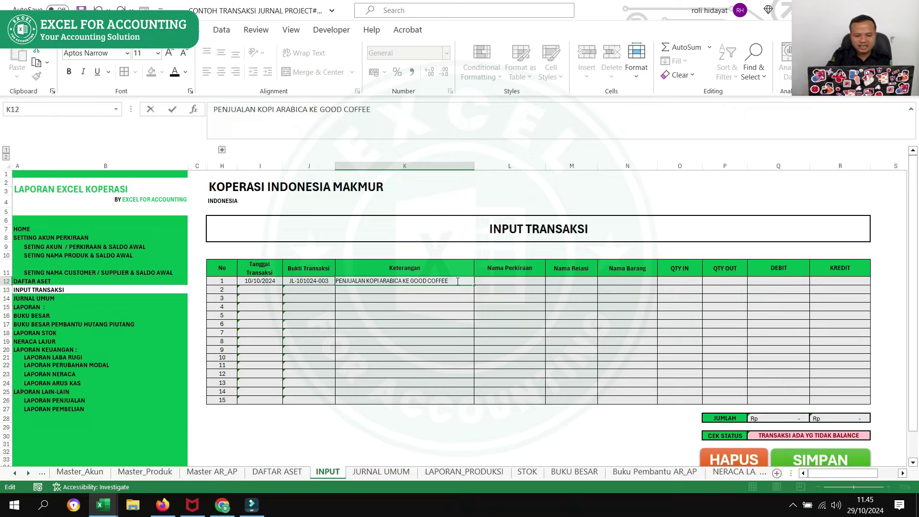
type(",")
key("BackSpace")
key("BackSpace")
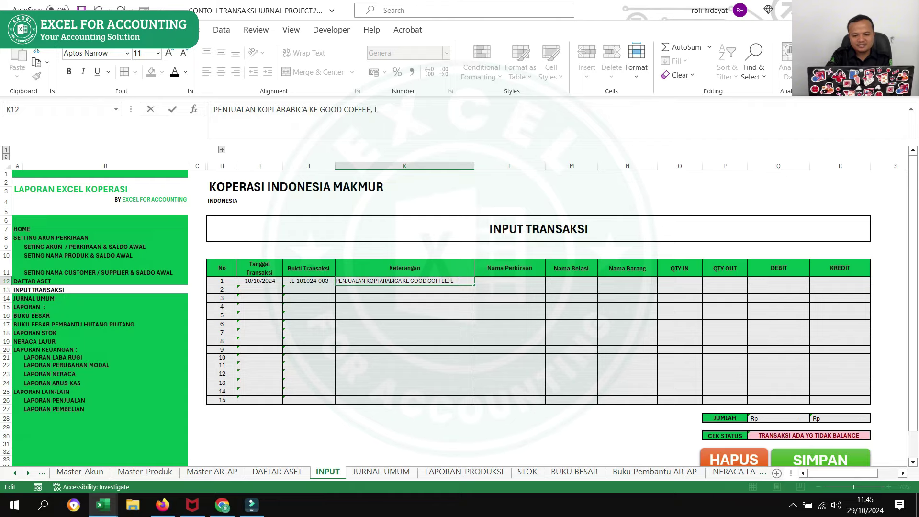
key("Return")
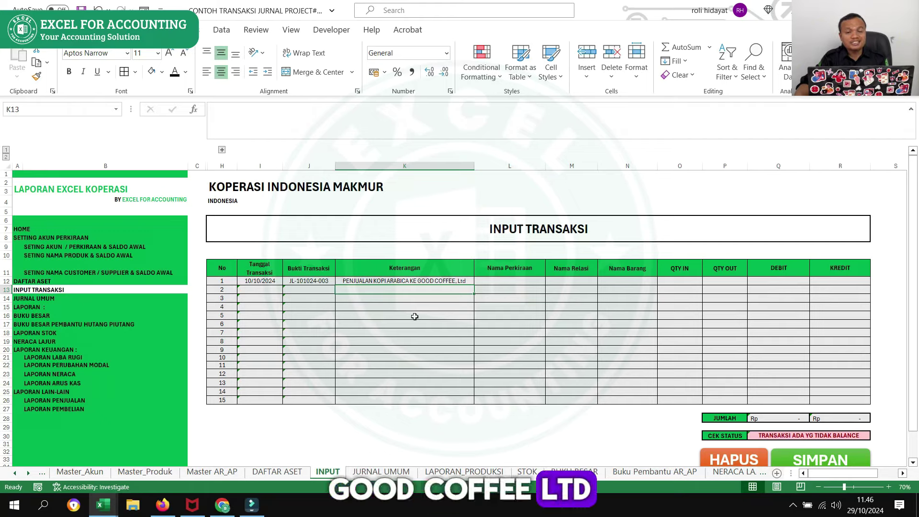
left_click(421, 281)
key("ctrl+c")
Step: Paste the entries into row 2, tidy row 1's description, and set row 1's account to Piutang Usaha
left_click(405, 289)
key("ctrl+v")
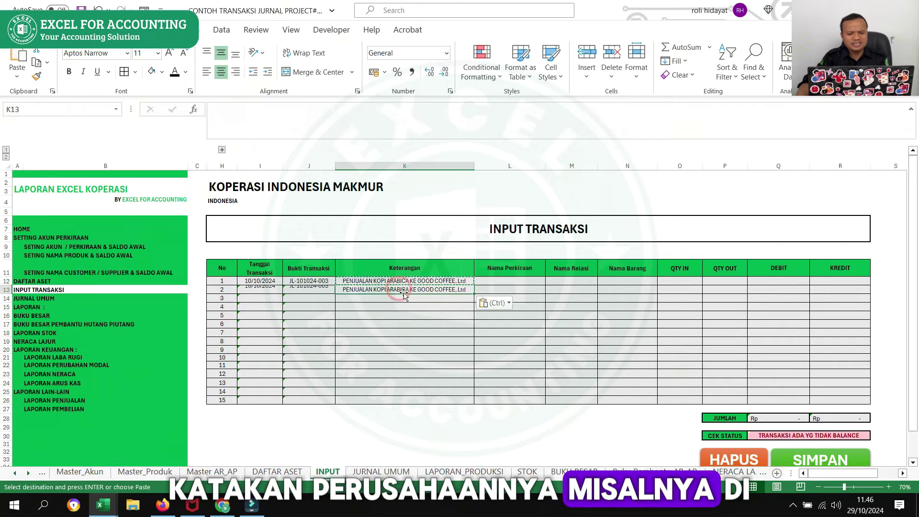
left_click(469, 281)
double_click(469, 281)
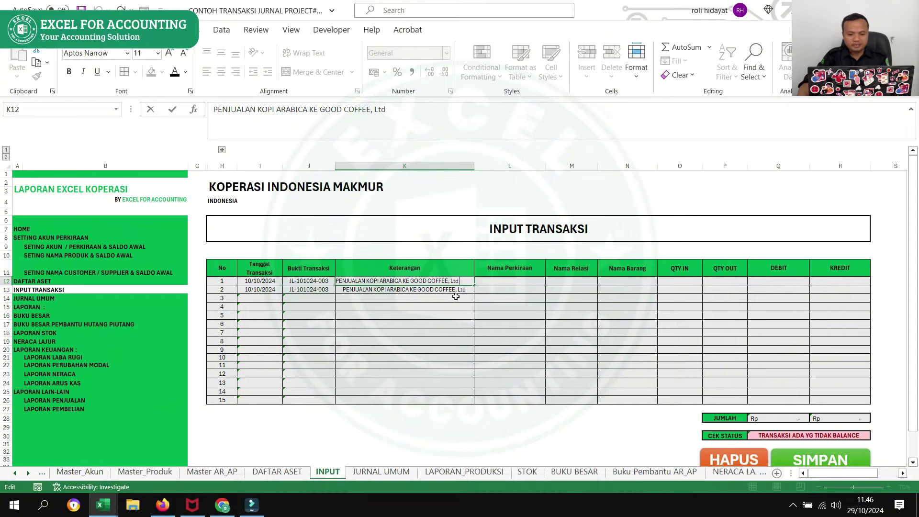
left_click(550, 314)
left_click(521, 282)
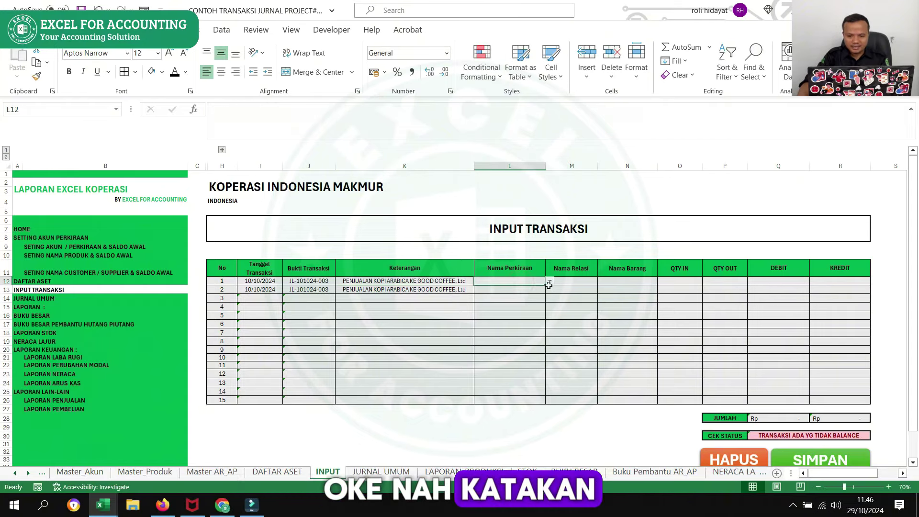
left_click(549, 282)
left_click_drag(550, 306, 549, 295)
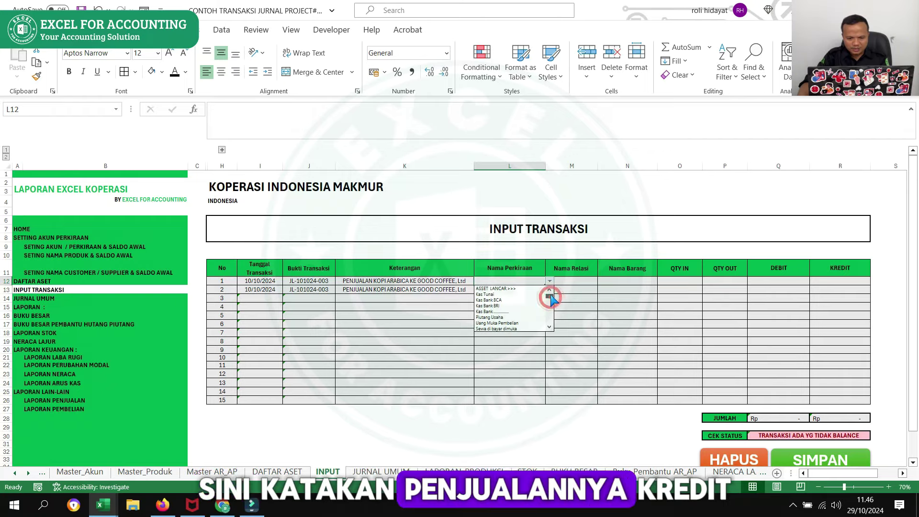
left_click(512, 315)
key("Return")
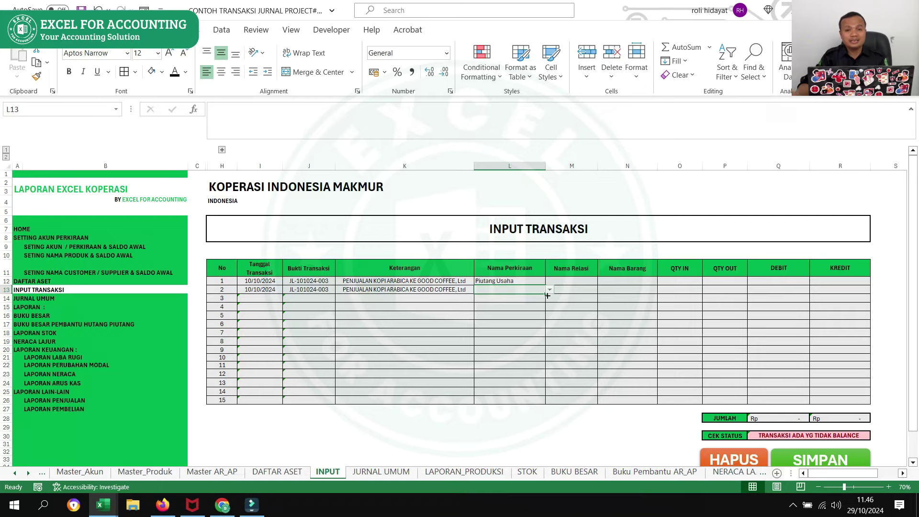
Step: Set row 2's account to Penjualan Barang with item Kopi Asalan Aravbica
left_click(551, 291)
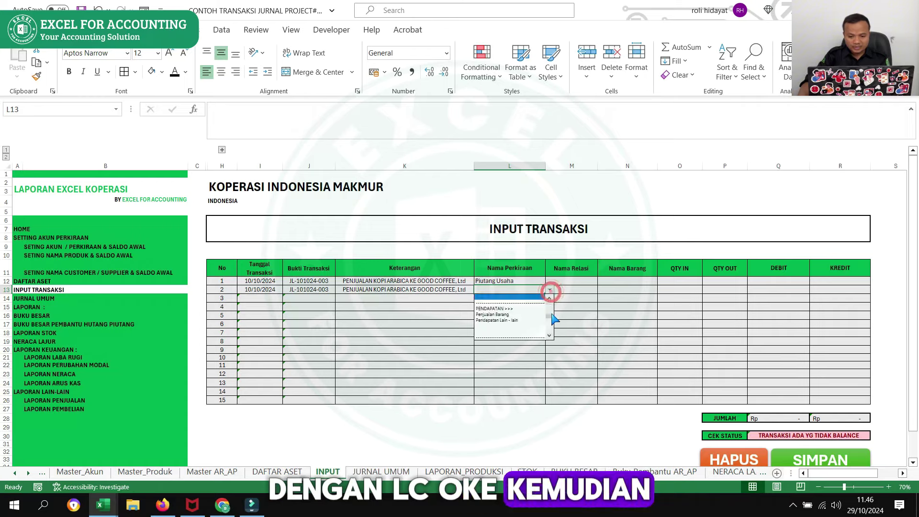
left_click(529, 312)
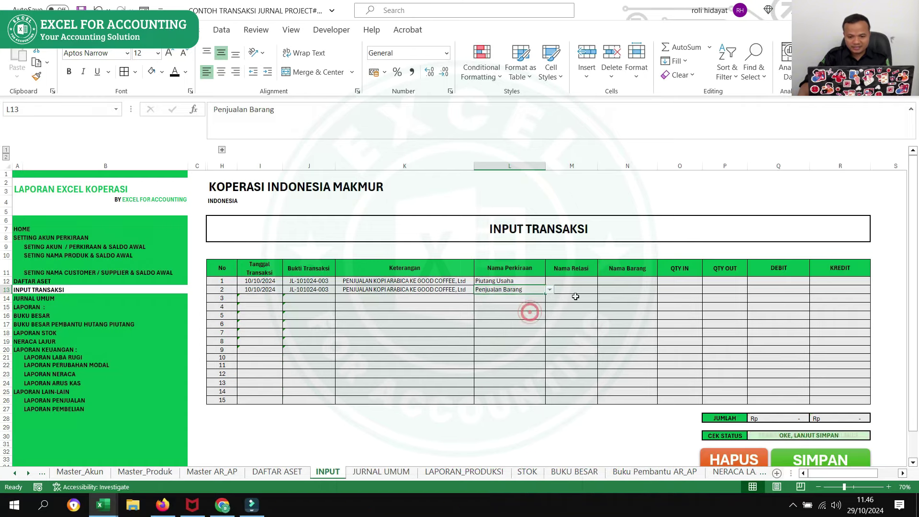
left_click(617, 289)
left_click(663, 291)
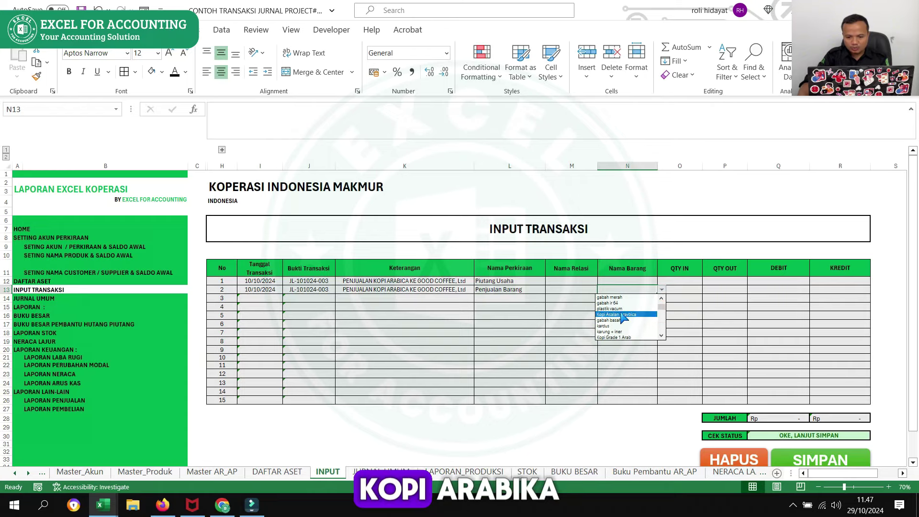
left_click(618, 315)
left_click(525, 315)
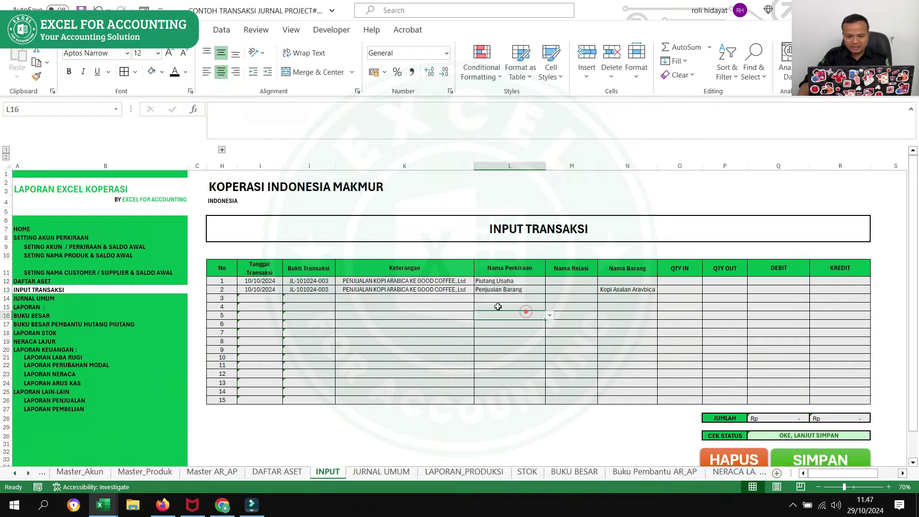
left_click(569, 281)
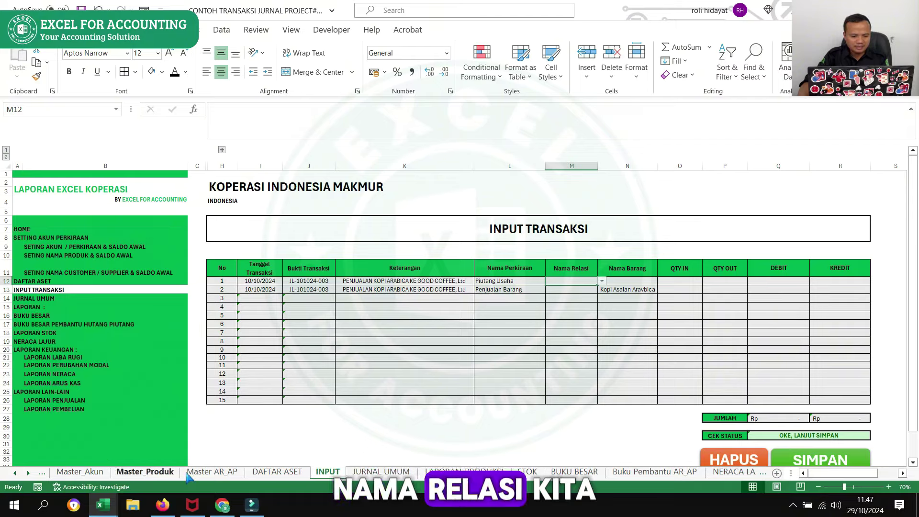
left_click(212, 472)
scroll(279, 380, "down", 5)
scroll(343, 359, "up", 5)
Step: Enter GOOD COFFEE LTD in E19 as the receivable customer for code PU-006
left_click(343, 358)
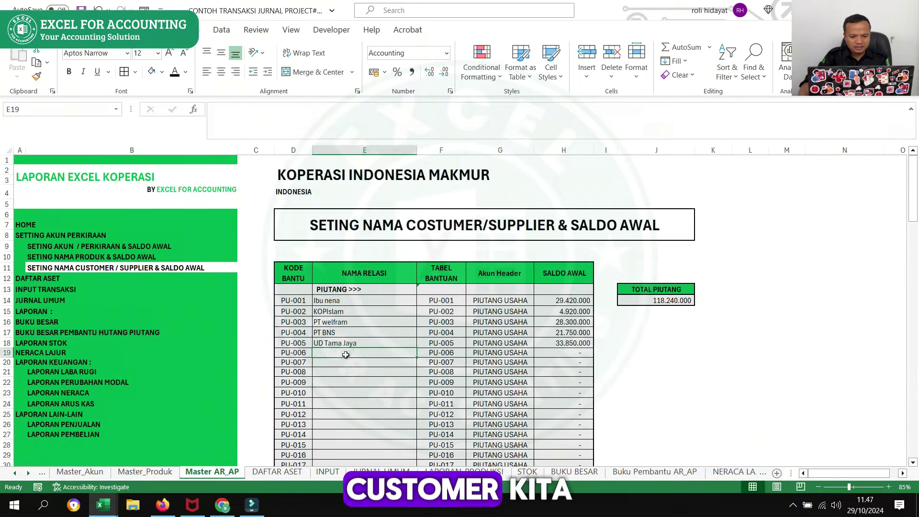
type("coffe shop Muda-mudi")
key("BackSpace")
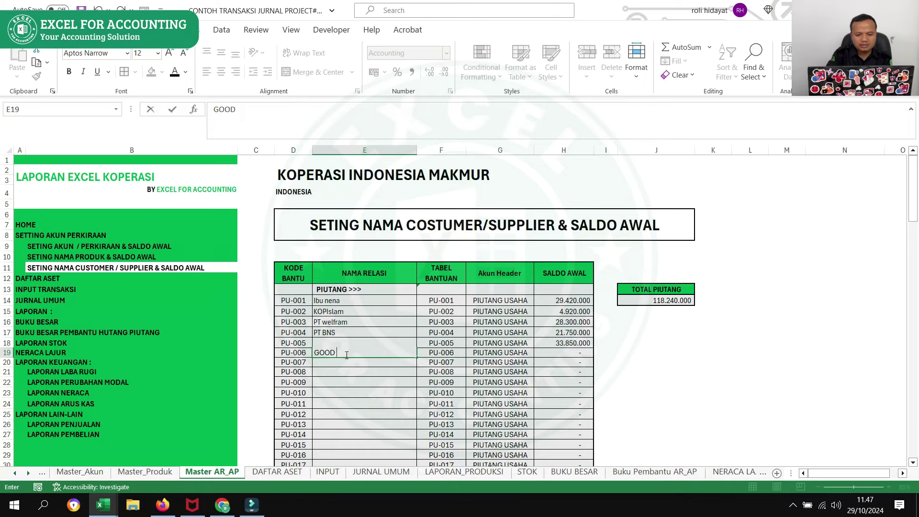
type("COFFEE LTD")
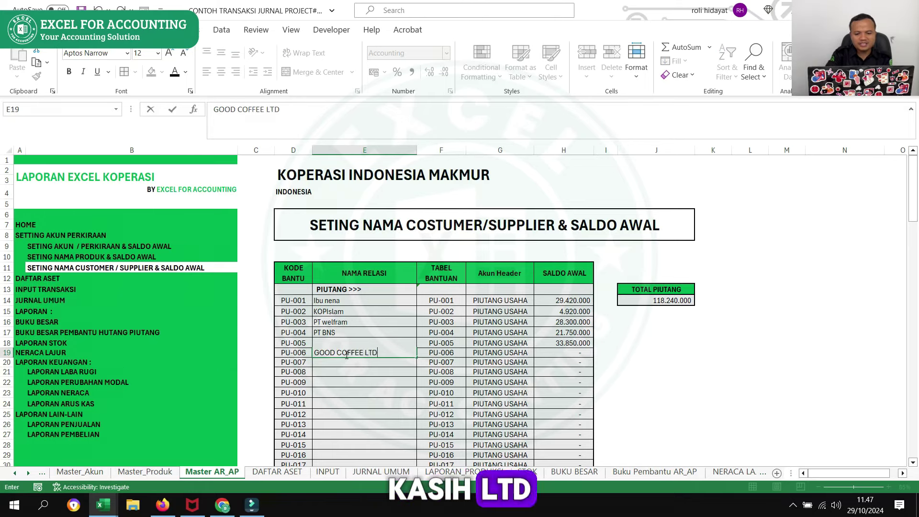
key("Return")
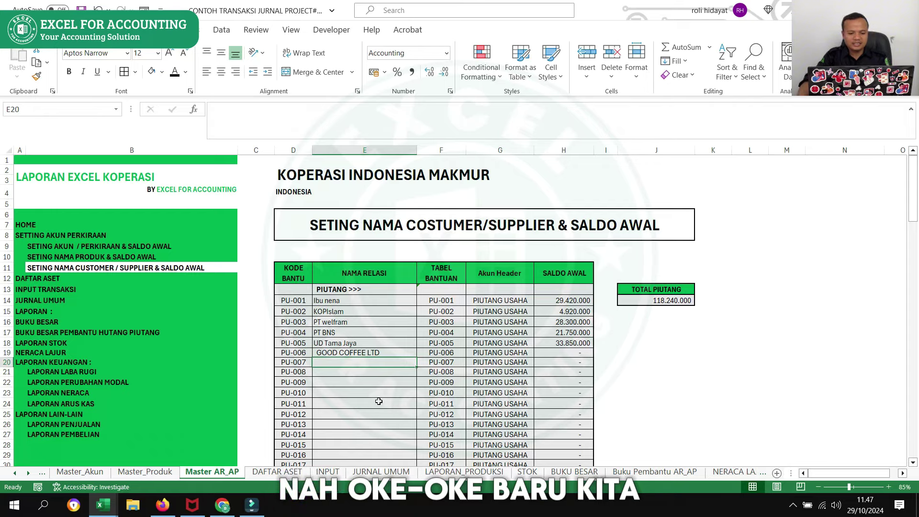
left_click(300, 472)
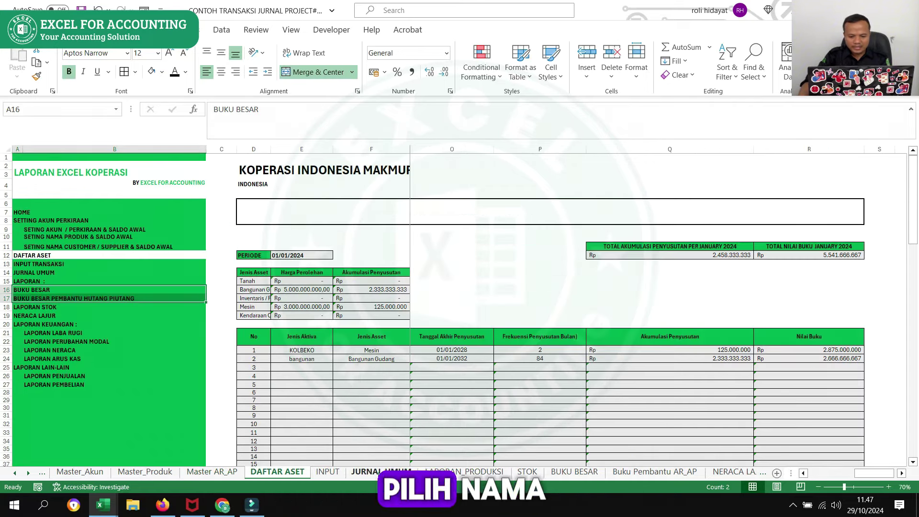
Step: On the INPUT sheet, set line 1's relation to GOOD COFFEE LTD
left_click(327, 473)
left_click(602, 281)
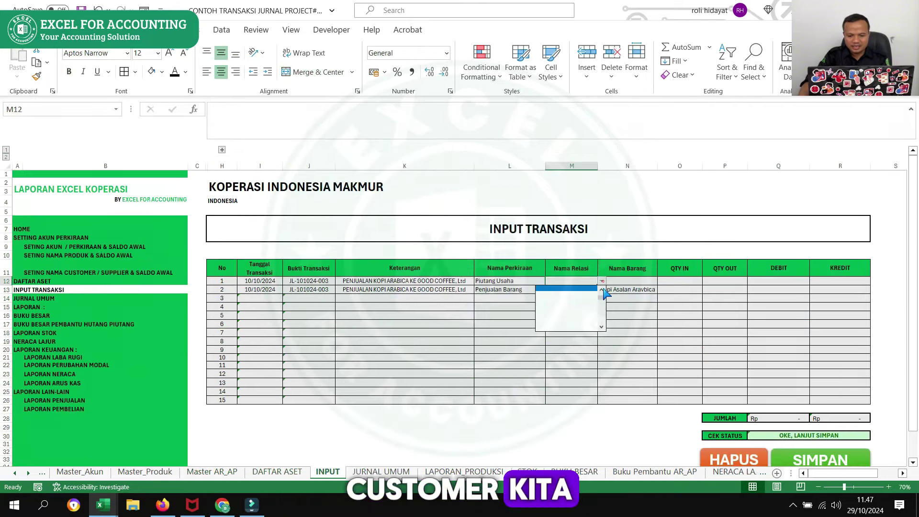
left_click(556, 320)
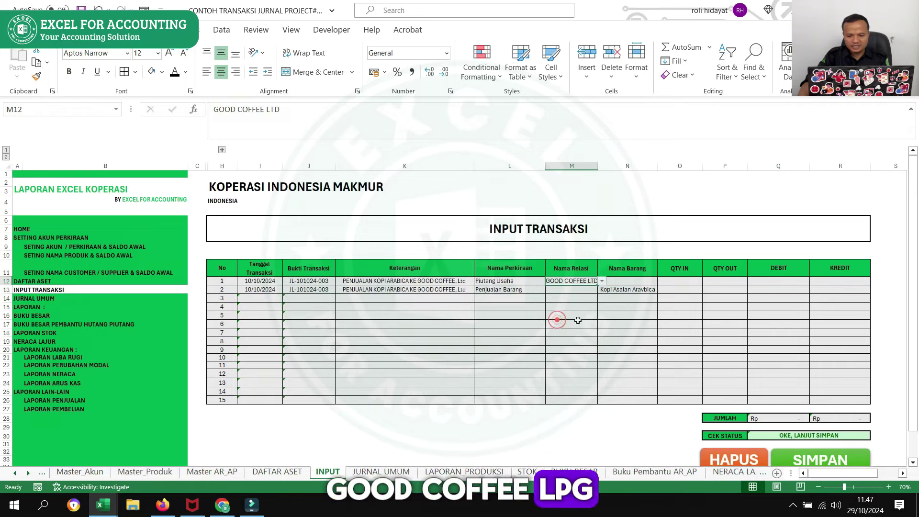
left_click(636, 305)
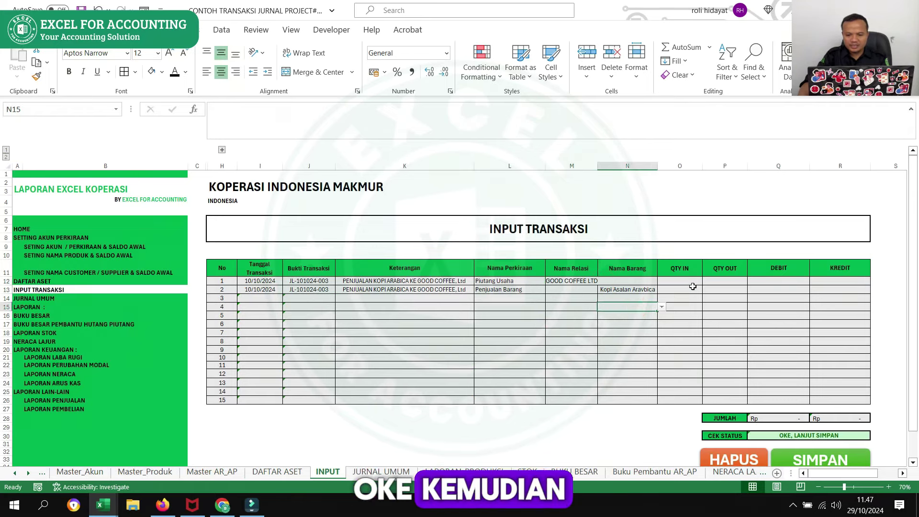
Step: Append 'ARABICA 2000 @ 156.000' to line 2's description in K13
double_click(467, 291)
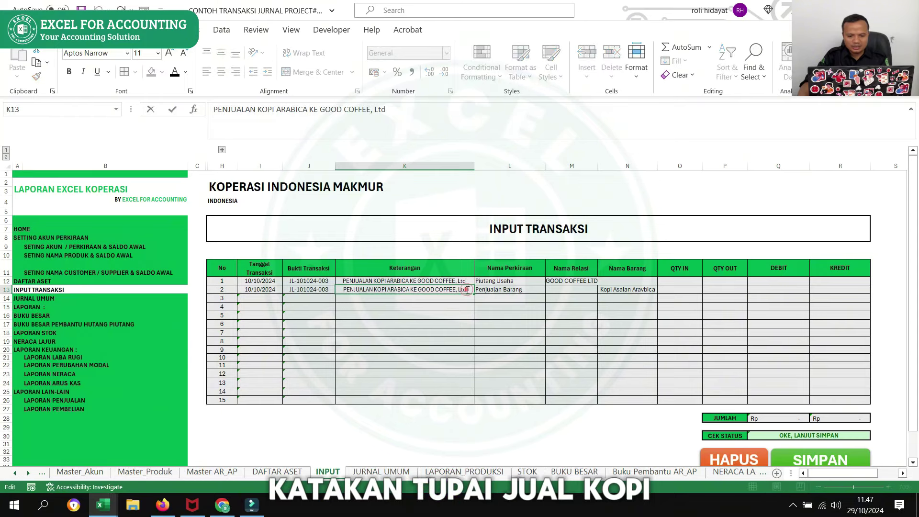
type(" ARA")
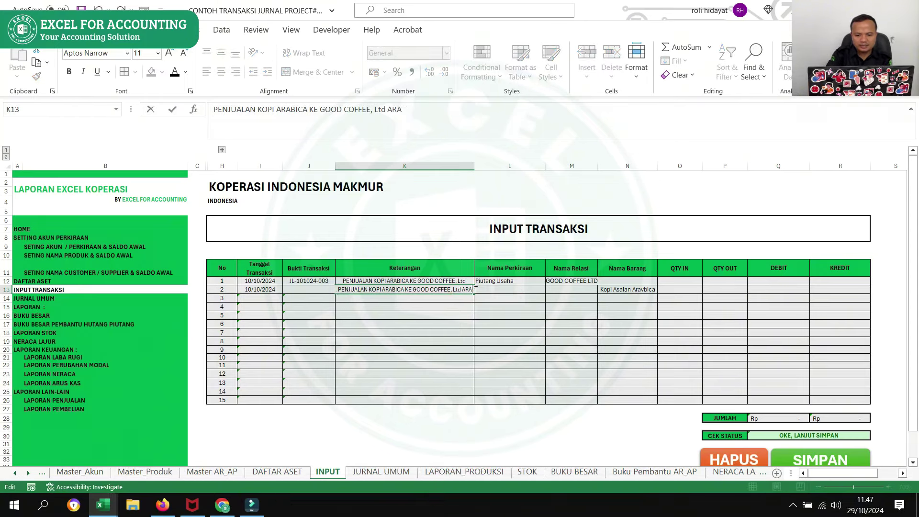
type(" A")
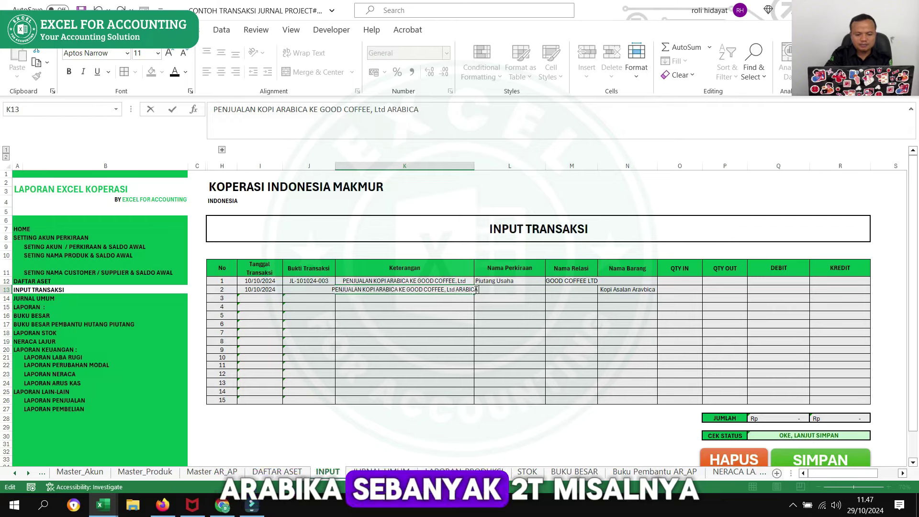
type(" 2000")
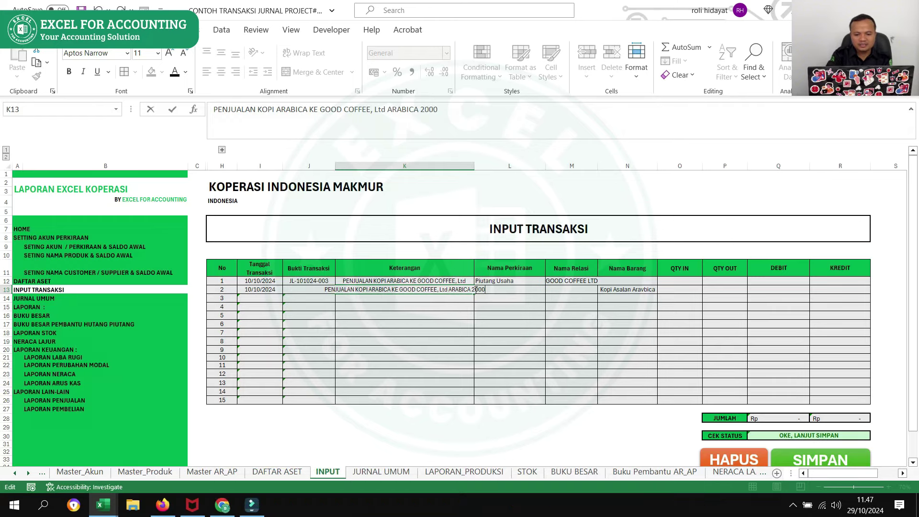
type(" @")
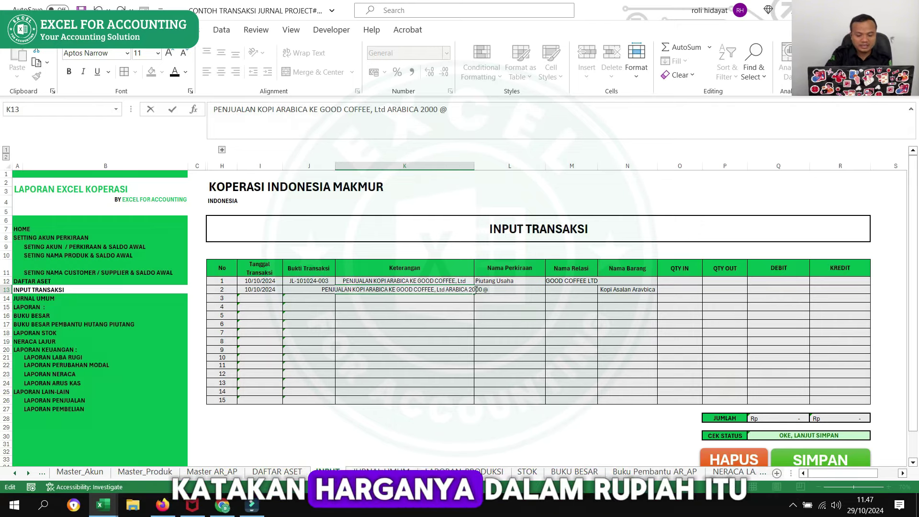
type(" 1")
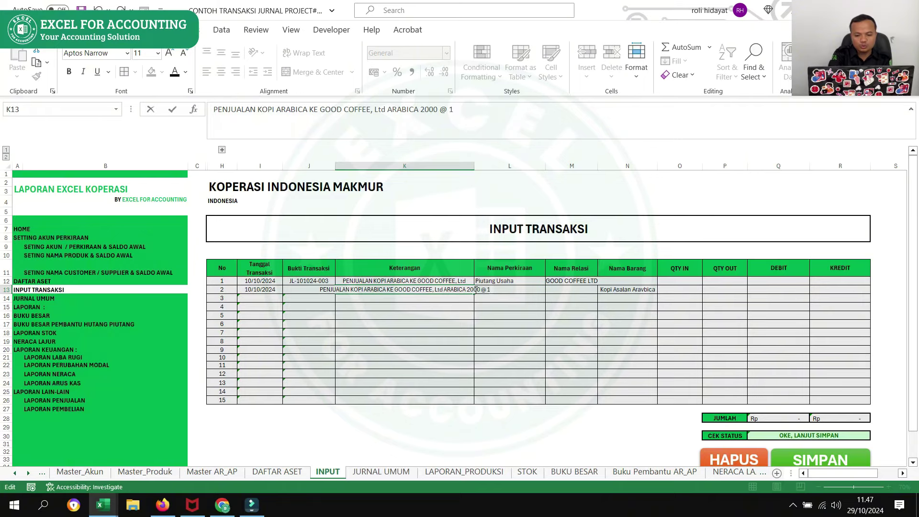
type("5")
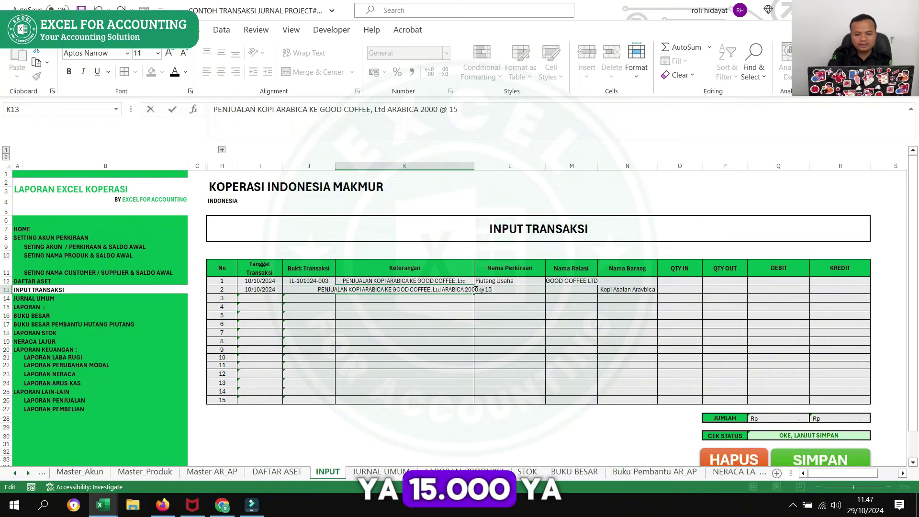
key("BackSpace")
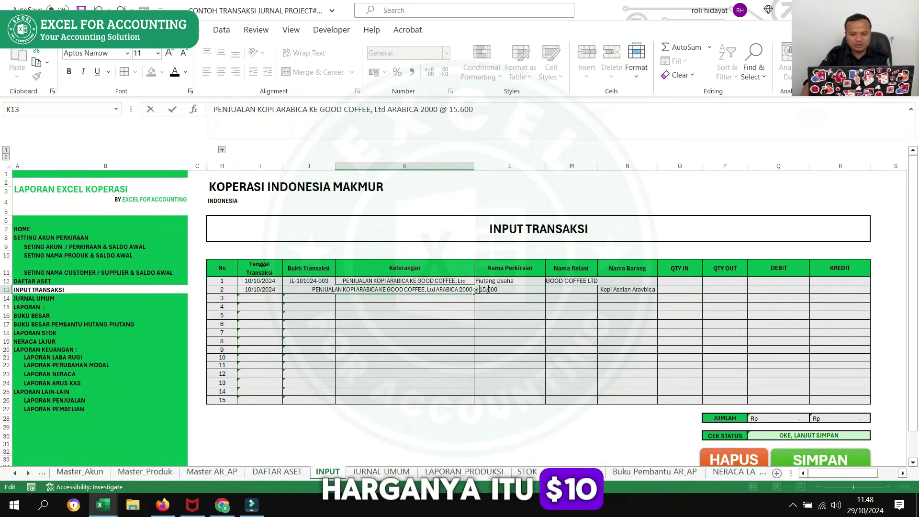
left_click(487, 290)
type("0")
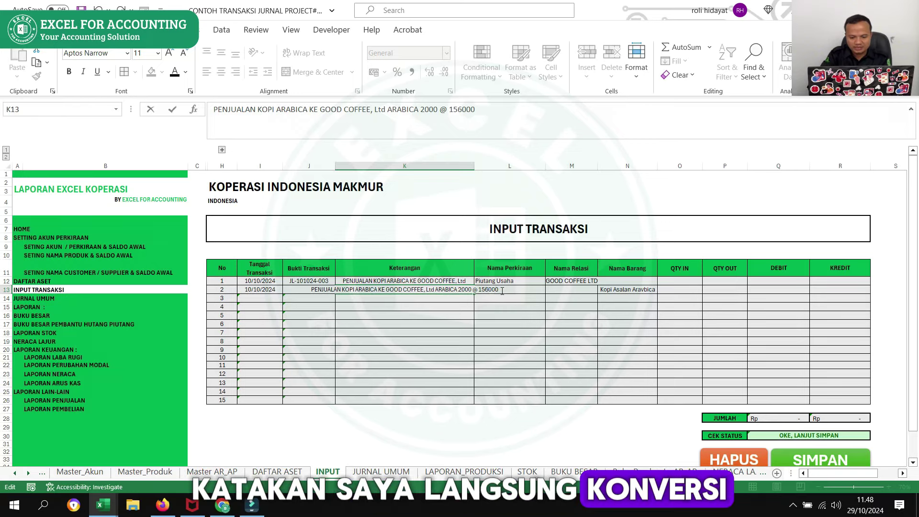
key("BackSpace")
key("BackSpace")
type(".00")
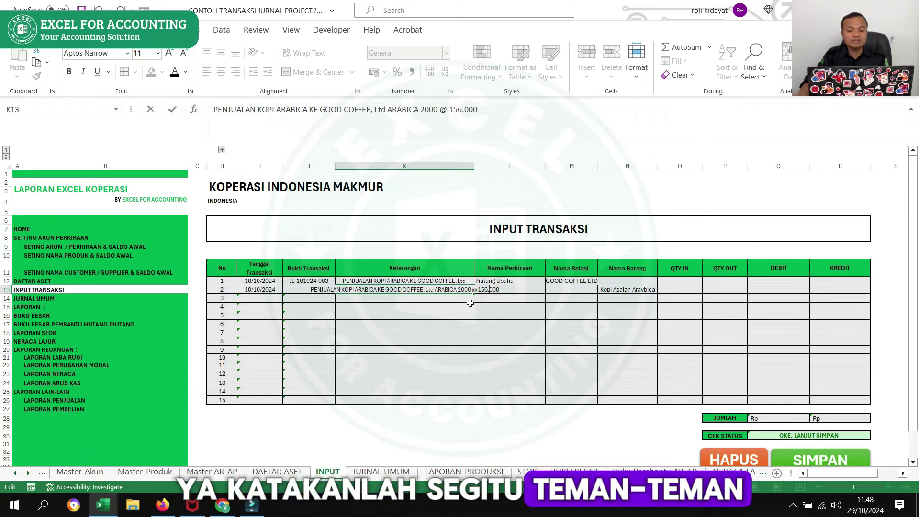
Step: Enter line 2's credit as =156000*2000, giving 312.000.000
left_click(515, 314)
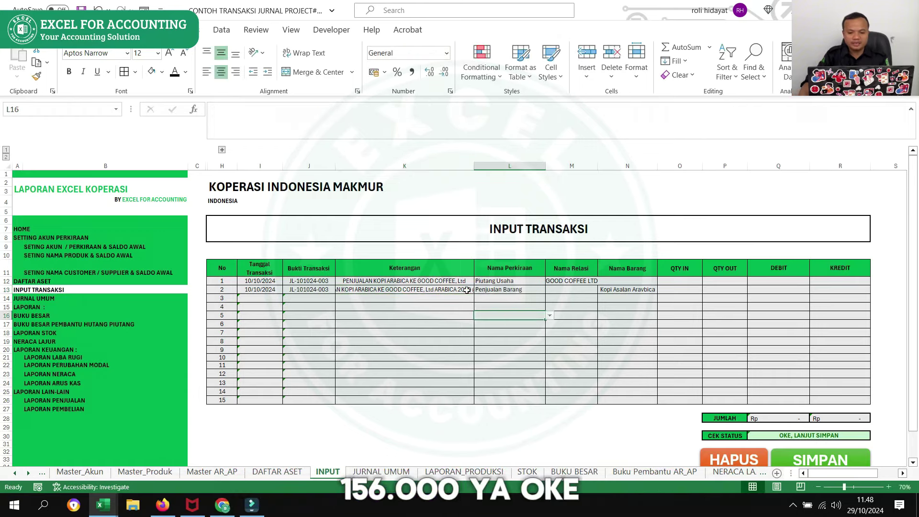
left_click(467, 290)
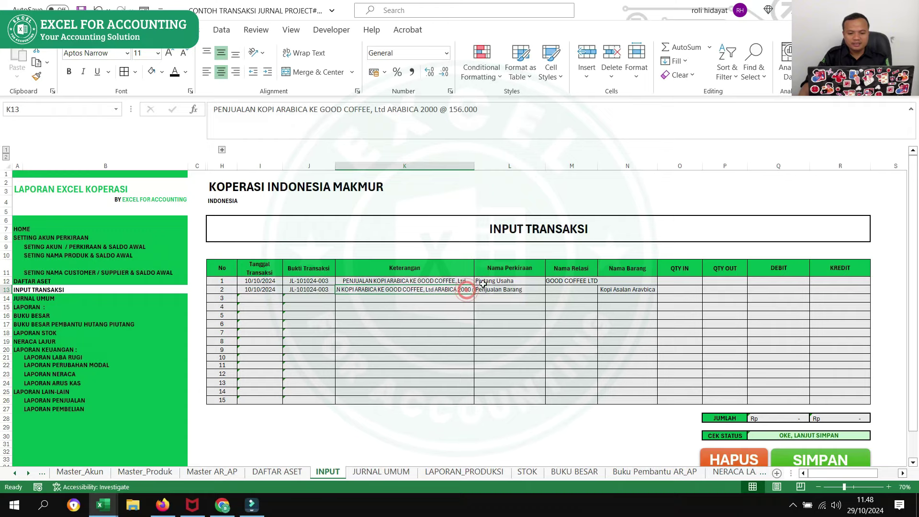
left_click(823, 290)
type("=1")
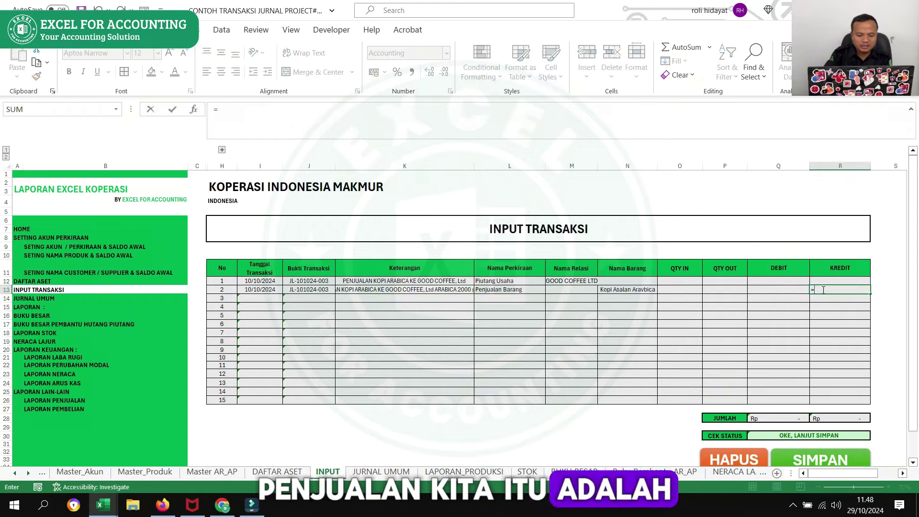
type("560")
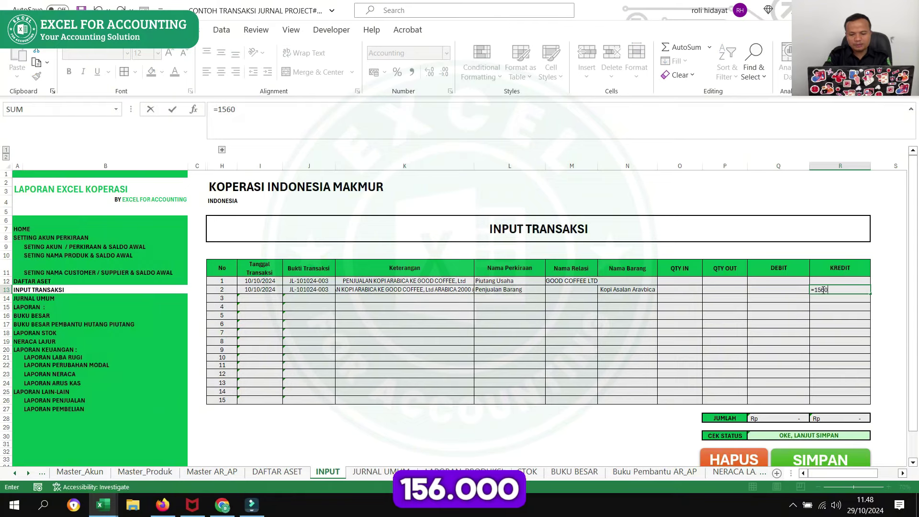
type("00*")
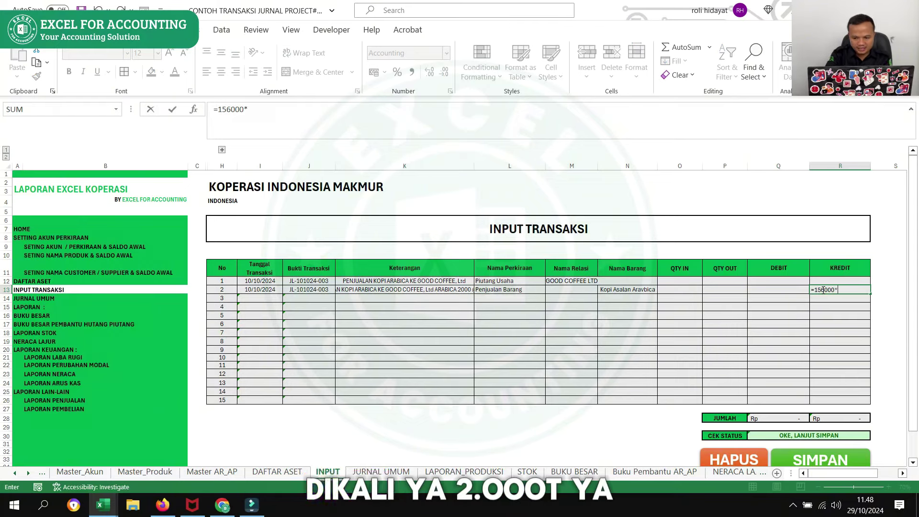
type("2000")
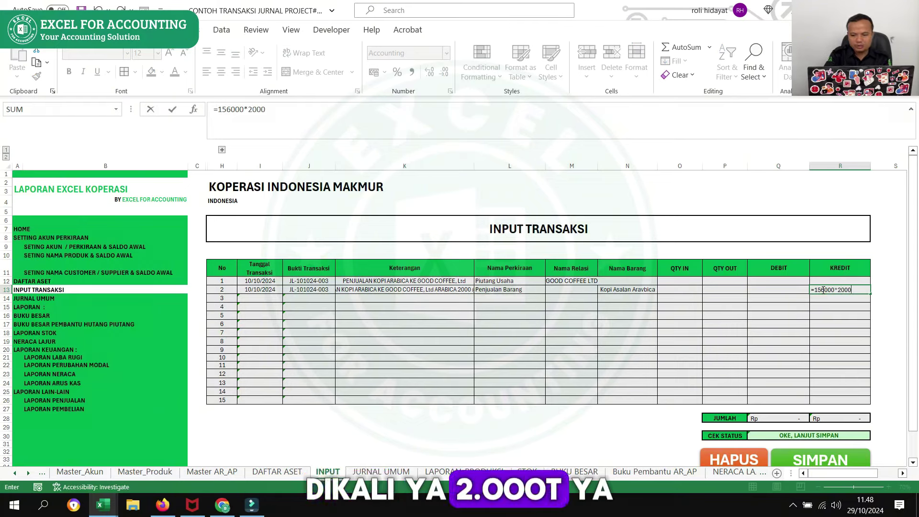
key("Return")
Step: Link line 1's debit to line 2's credit so the voucher balances
left_click(801, 280)
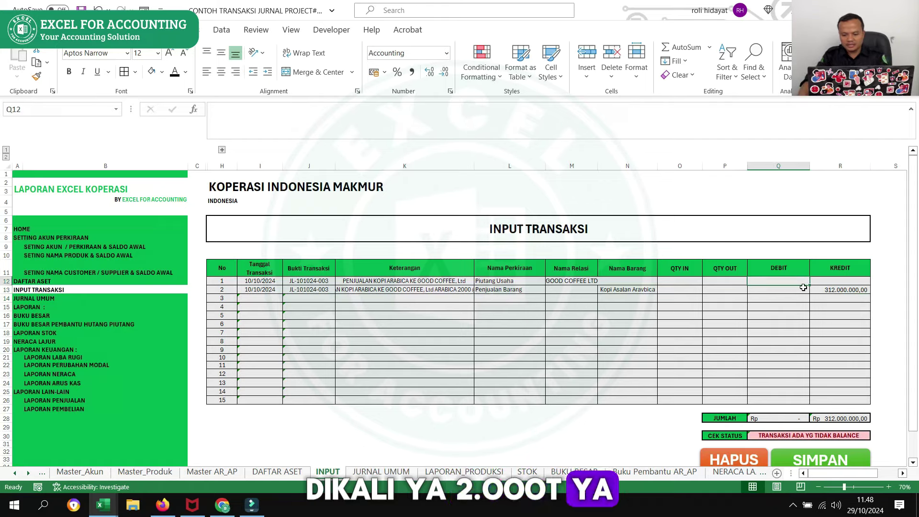
type("=")
left_click(840, 291)
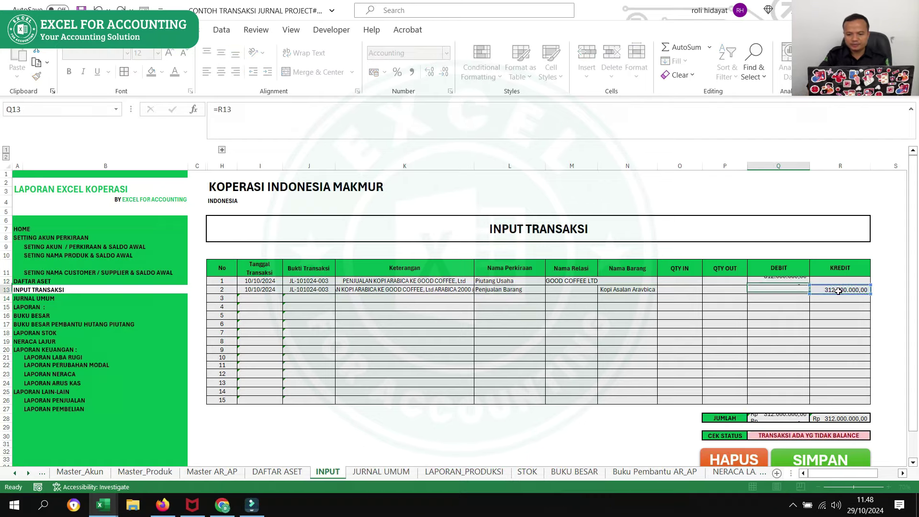
key("Return")
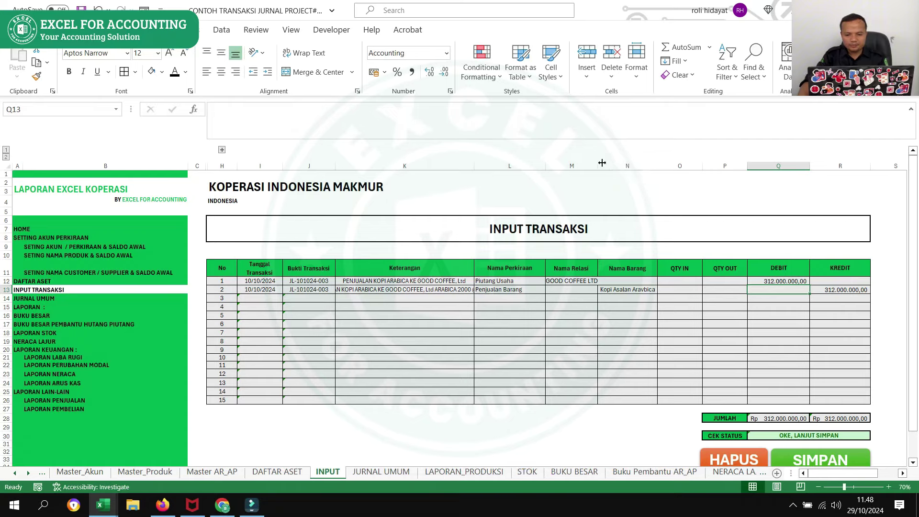
Step: Widen the Nama Relasi column and narrow the Nama Perkiraan column
left_click_drag(610, 173, 608, 172)
left_click_drag(668, 168, 728, 186)
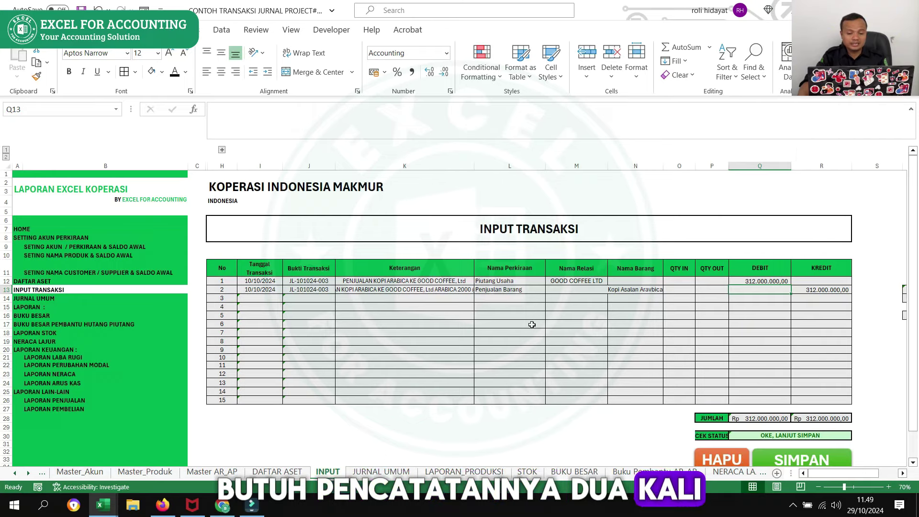
left_click_drag(546, 170, 531, 188)
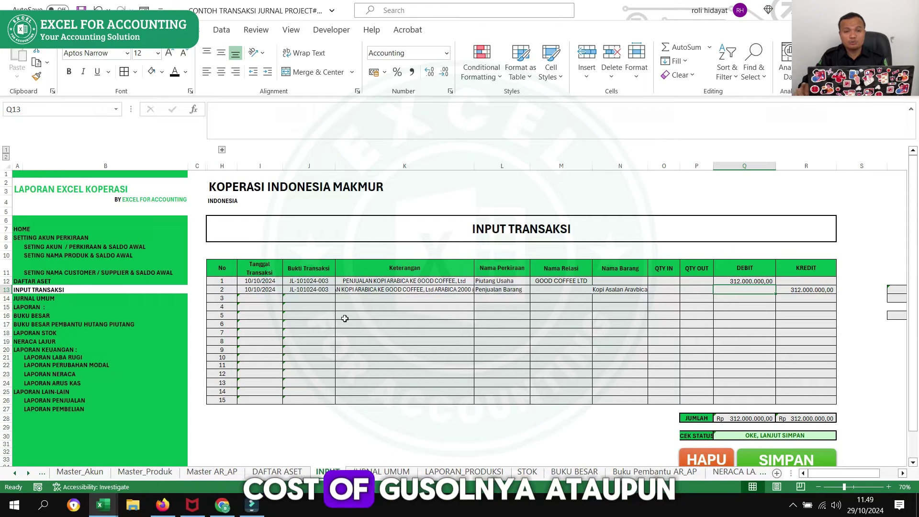
Step: Enter 2000 on the Penjualan Barang row and move it under QTY OUT
scroll(733, 368, "down", 2)
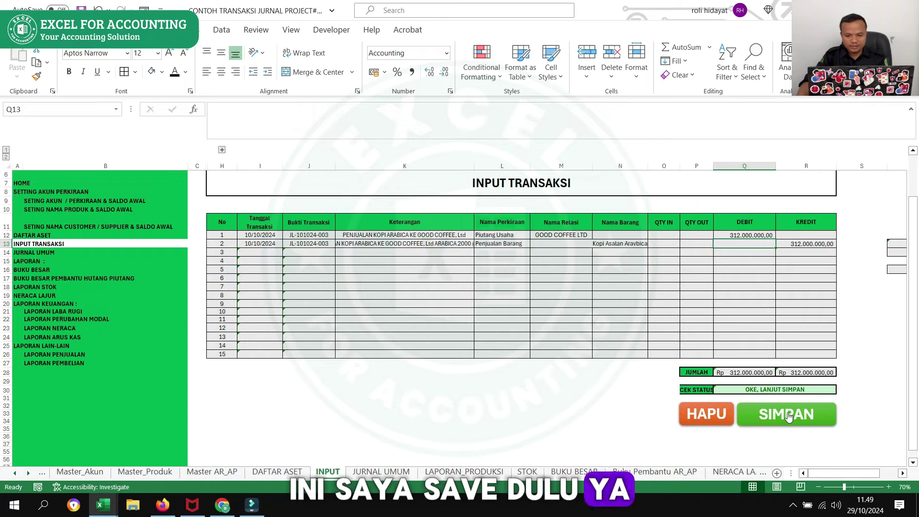
left_click(669, 250)
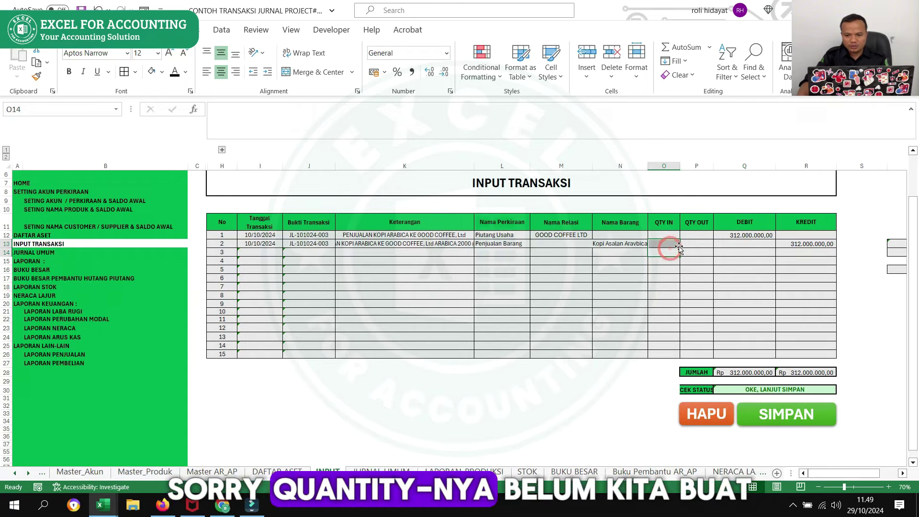
left_click(674, 243)
type("2000")
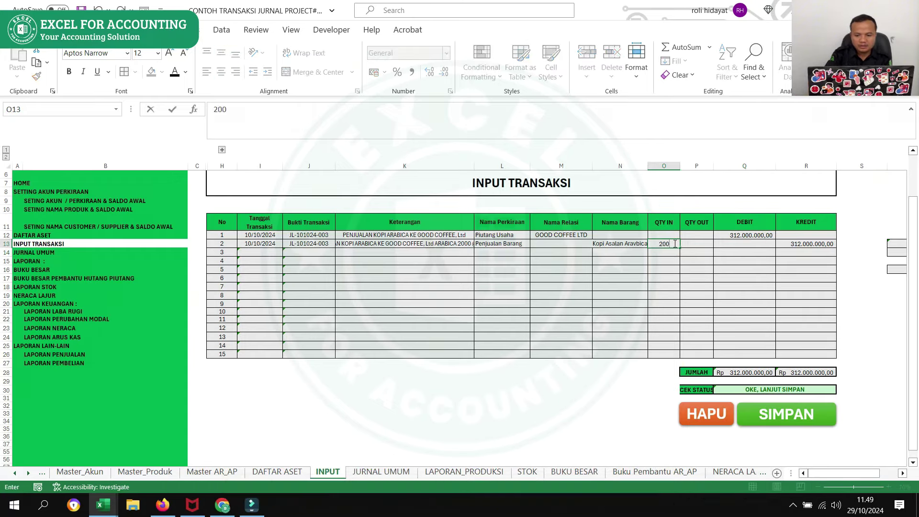
left_click(659, 288)
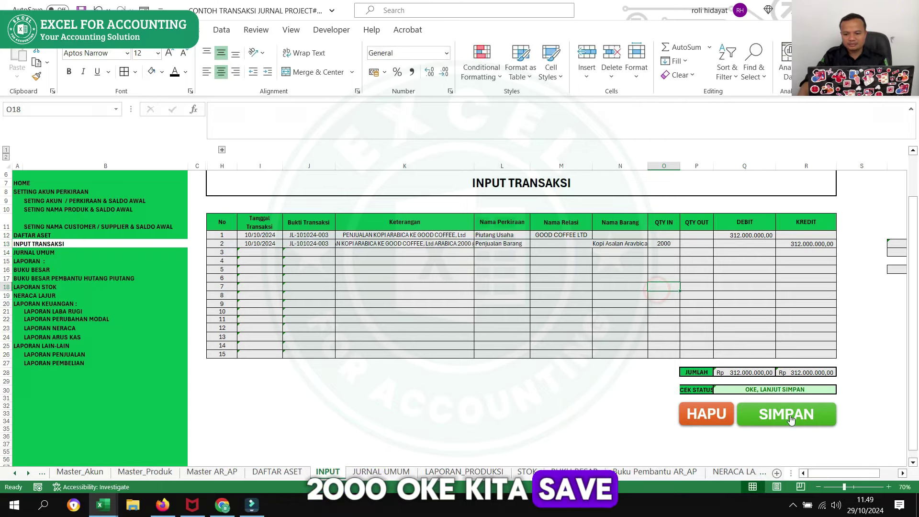
left_click_drag(681, 244, 697, 244)
left_click(663, 244)
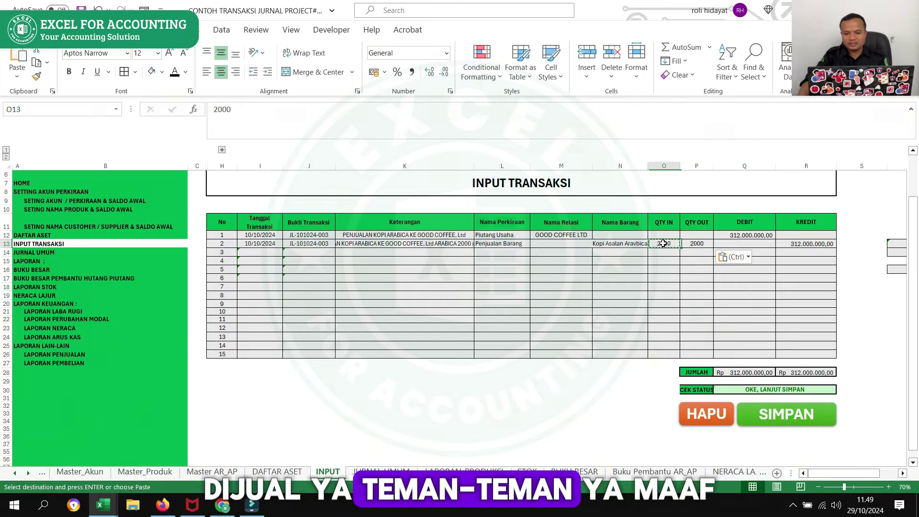
left_click(702, 245)
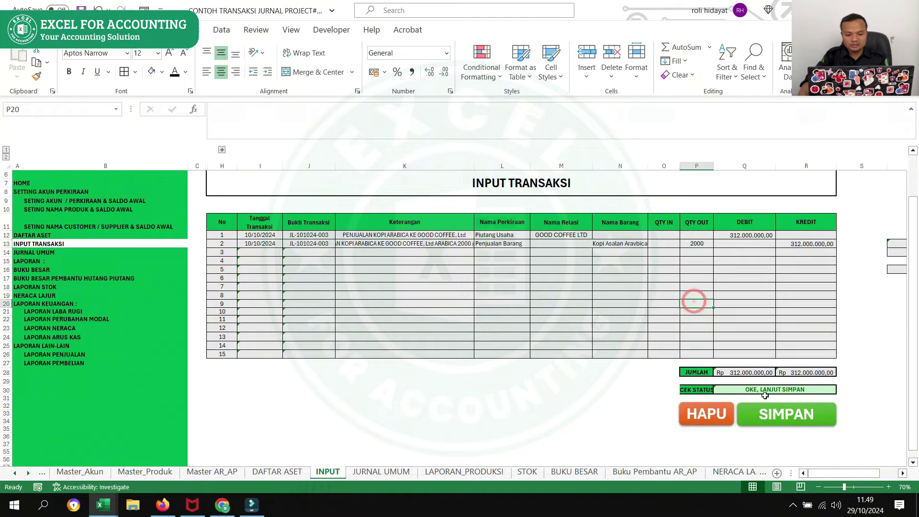
Step: Save the sale to JURNAL UMUM and copy voucher number JL-101024-003
left_click(771, 412)
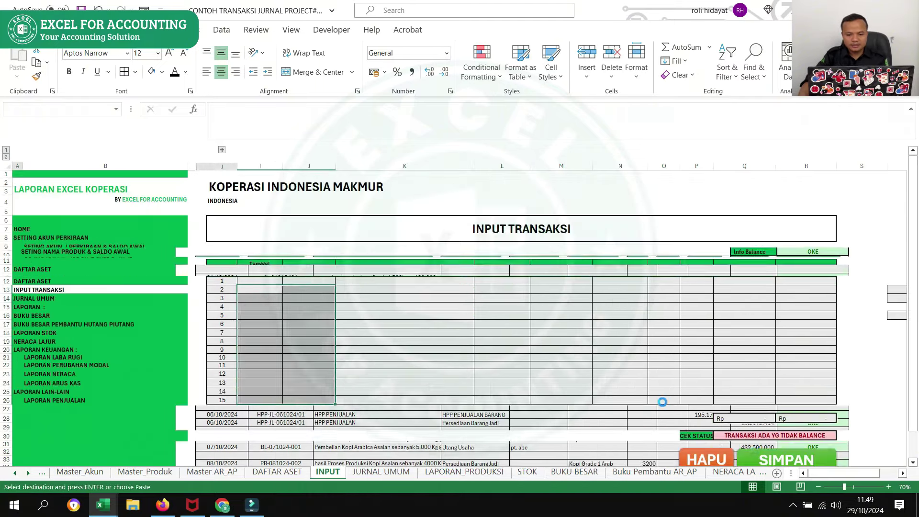
left_click(492, 297)
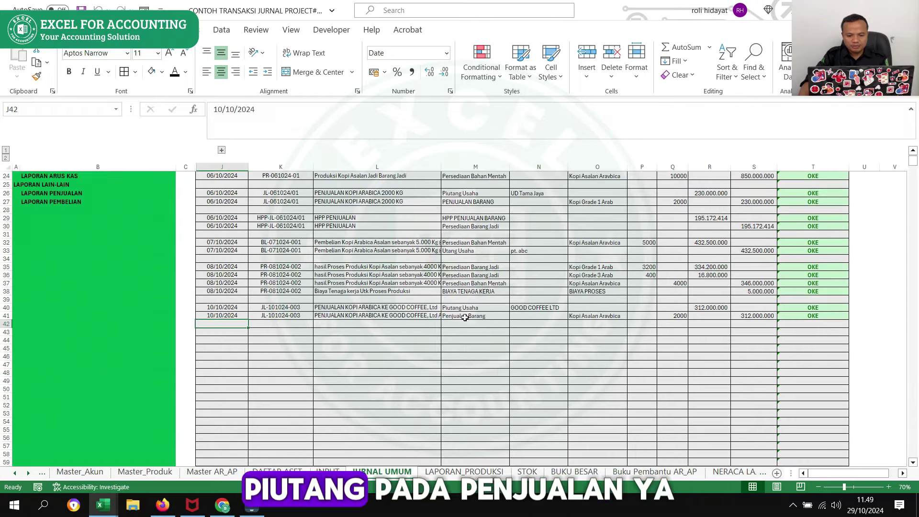
left_click(280, 307)
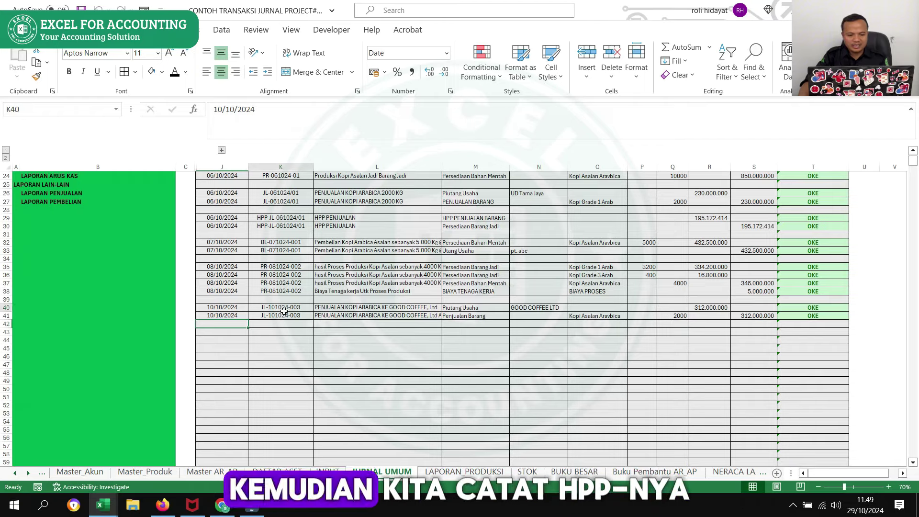
key("ctrl+c")
left_click(314, 472)
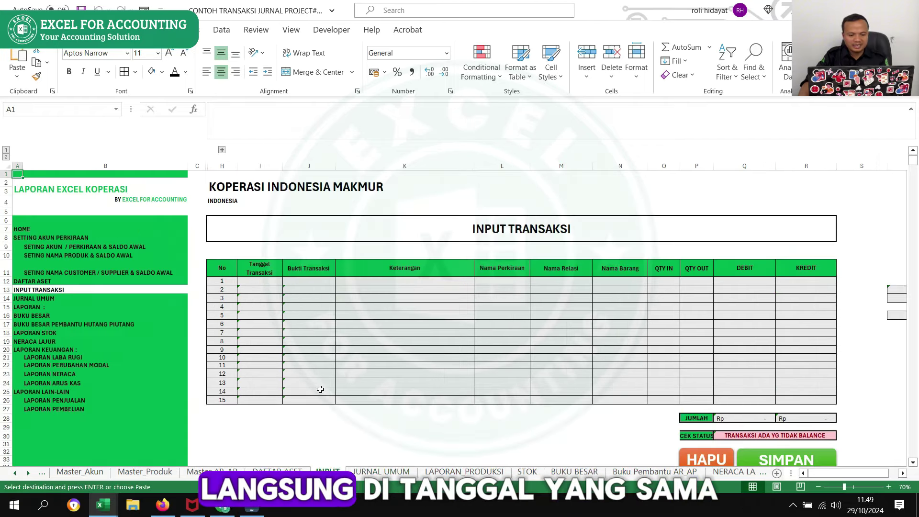
Step: Enter voucher number HPP-JL-101024-003 dated 10/10/2024 and widen the Bukti Transaksi column
left_click(311, 281)
key("Return")
key("ctrl+v")
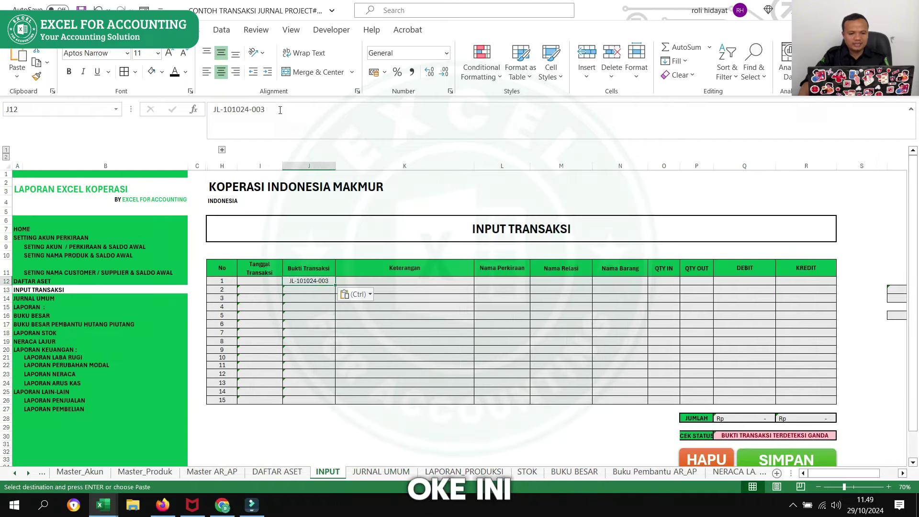
left_click(280, 110)
left_click(212, 108)
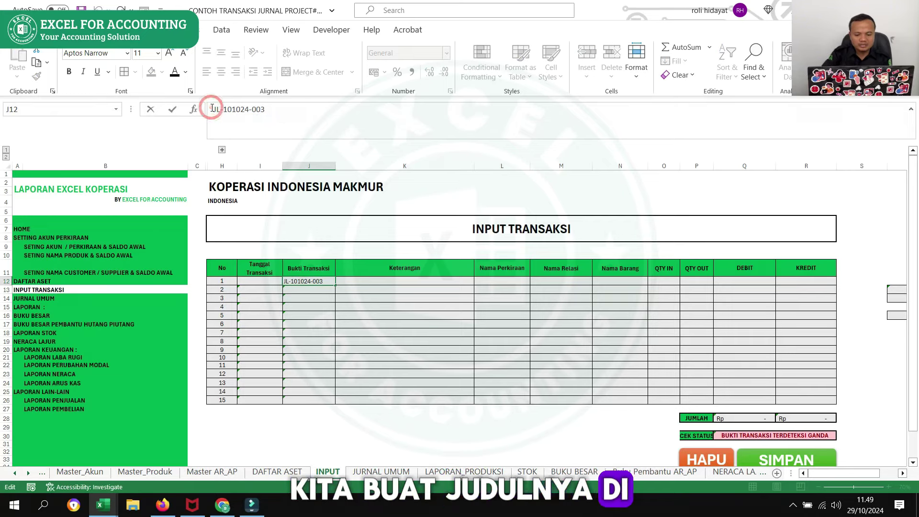
type("HPP-")
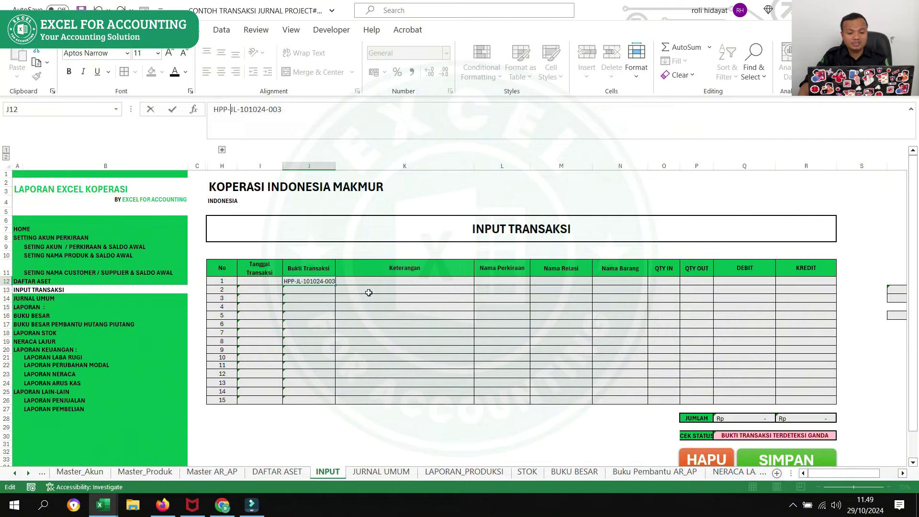
left_click(266, 279)
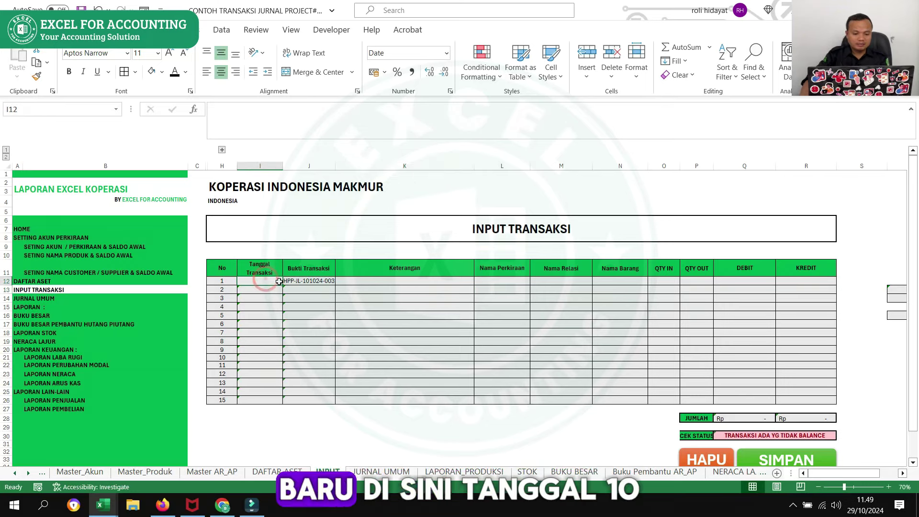
type("10/10/2024")
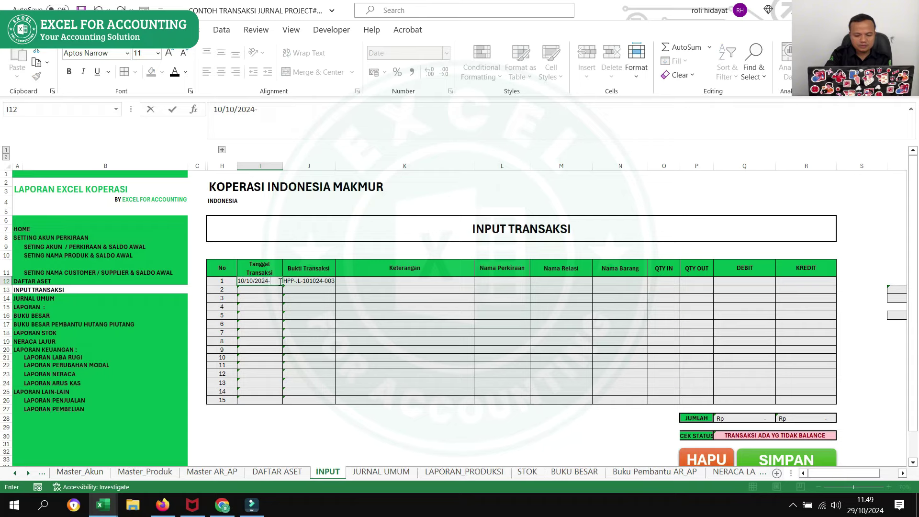
key("Return")
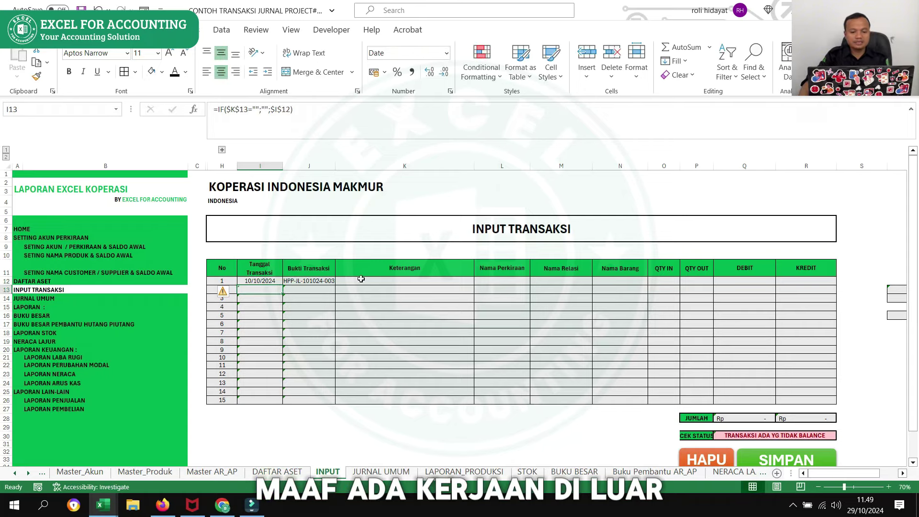
left_click_drag(335, 169, 351, 169)
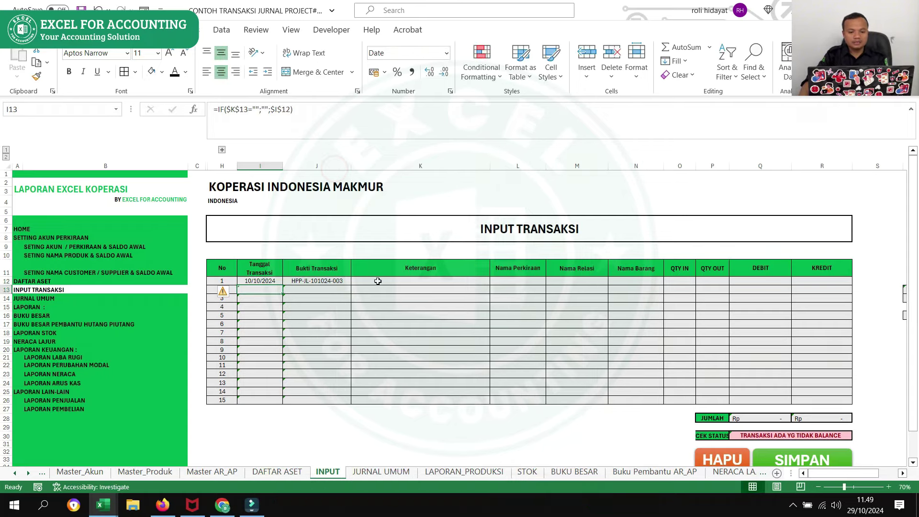
Step: Give both voucher lines the description HARGA POKOK PENJUALAN
left_click(378, 283)
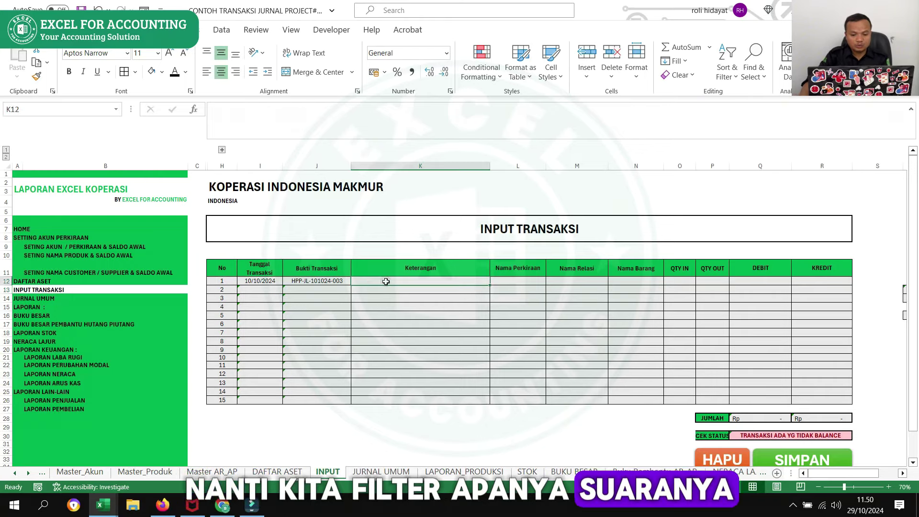
type("HARGA")
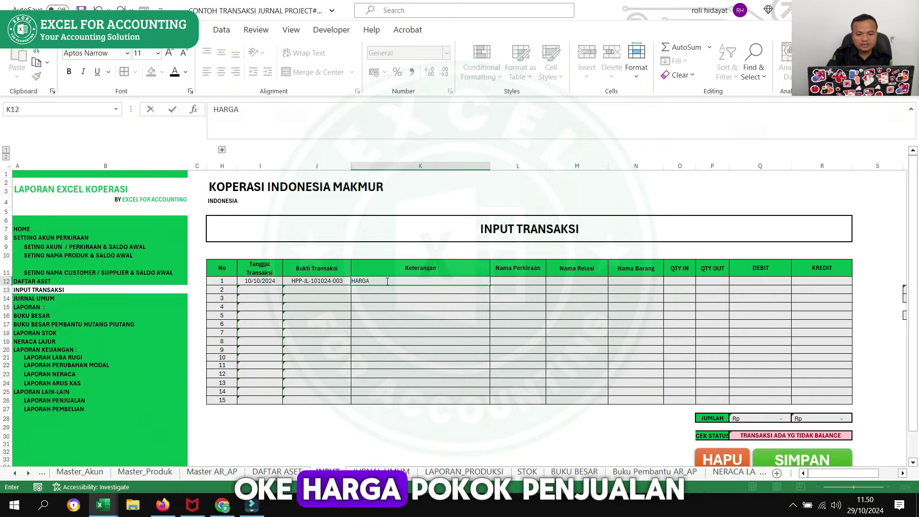
type(" POKOK PENJUALAN")
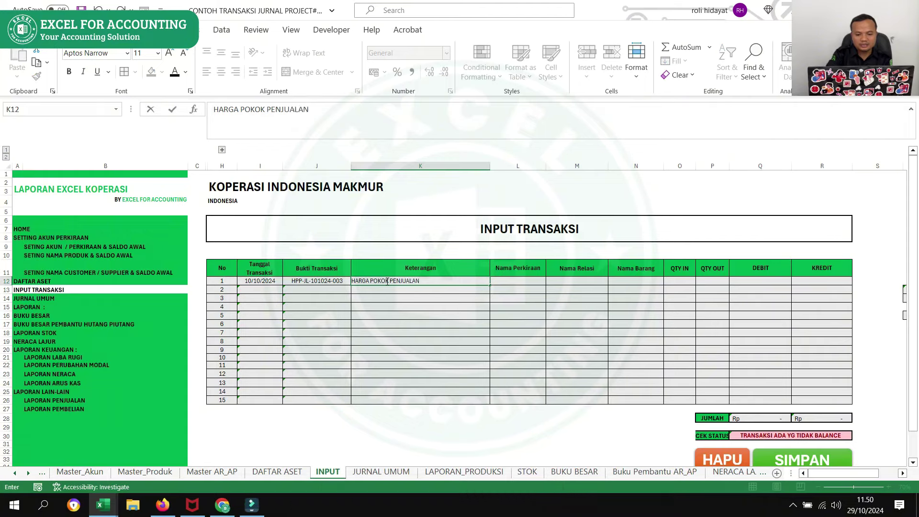
key("Return")
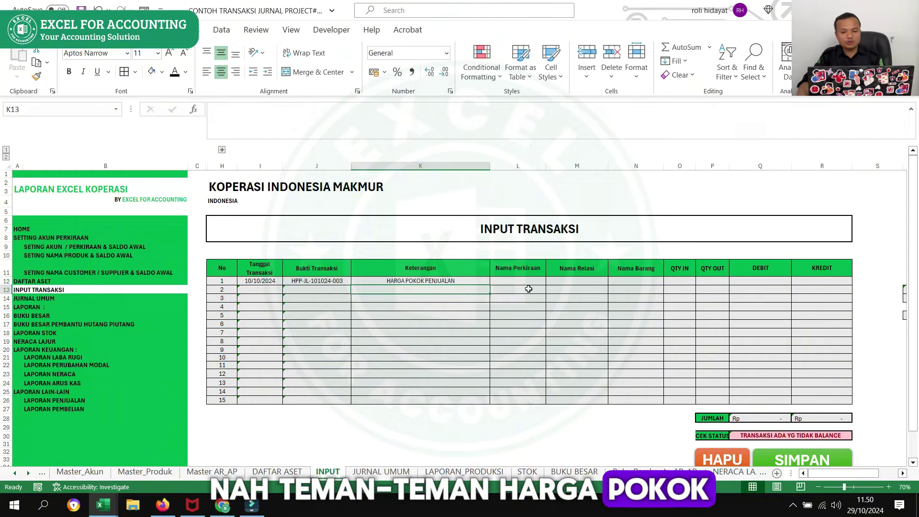
left_click(460, 281)
key("ctrl+c")
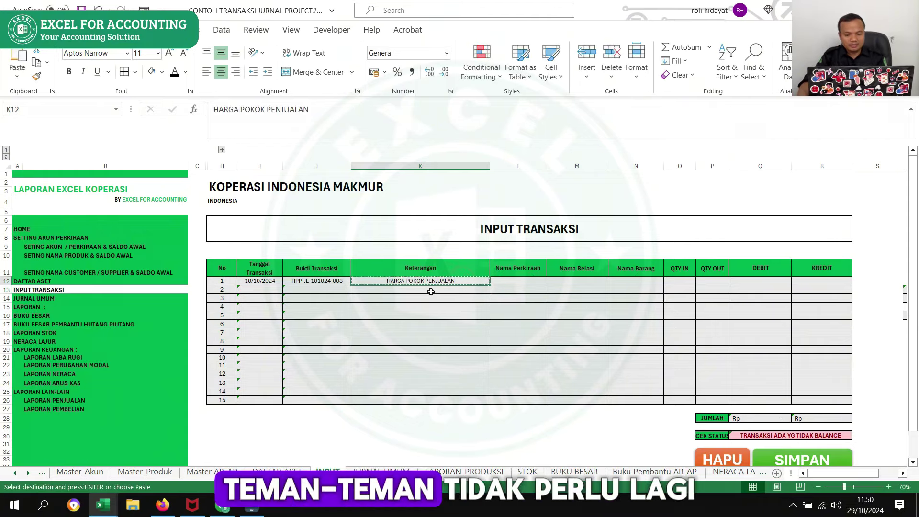
left_click(433, 289)
key("ctrl+v")
Step: Set the accounts to HPP PENJUALAN BARANG (line 1) and Persediaan Barang Jadi (line 2)
left_click(513, 280)
left_click(550, 282)
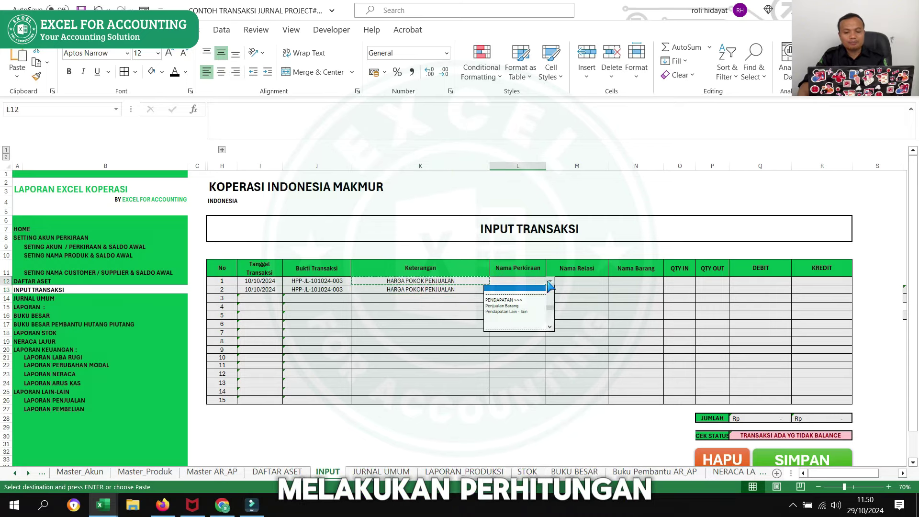
left_click_drag(549, 293, 552, 311)
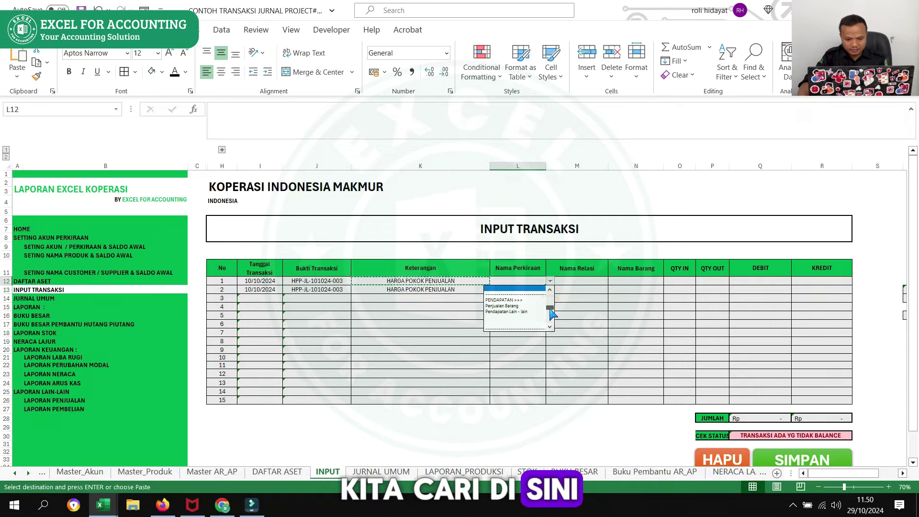
scroll(517, 311, "down", 2)
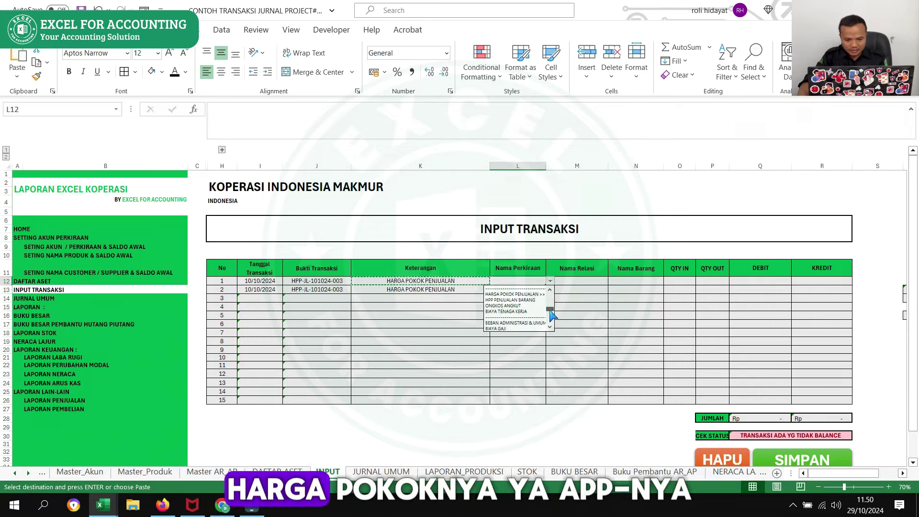
left_click(527, 300)
left_click(534, 290)
left_click(550, 289)
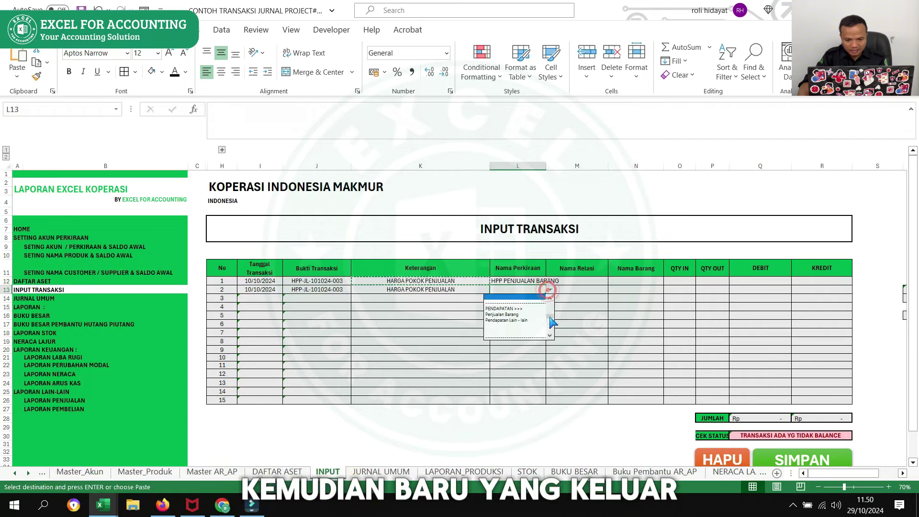
left_click_drag(550, 317, 552, 302)
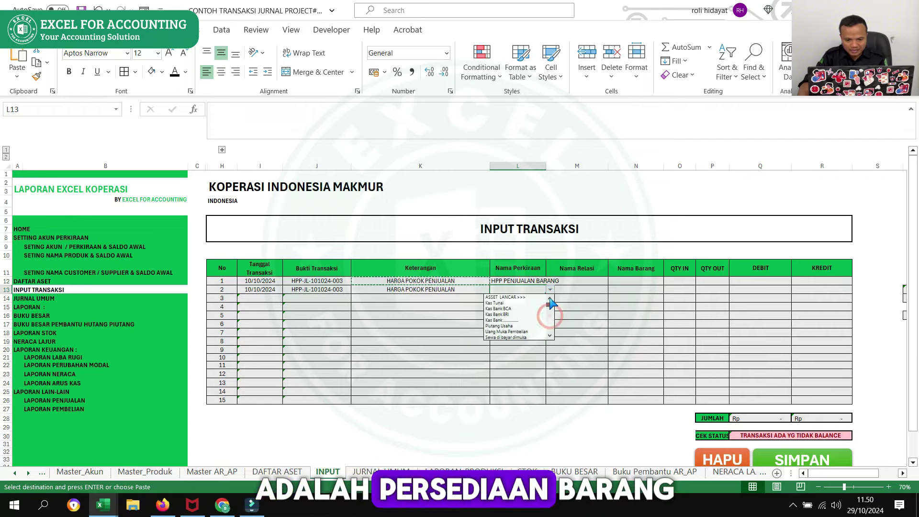
left_click(551, 336)
left_click(550, 336)
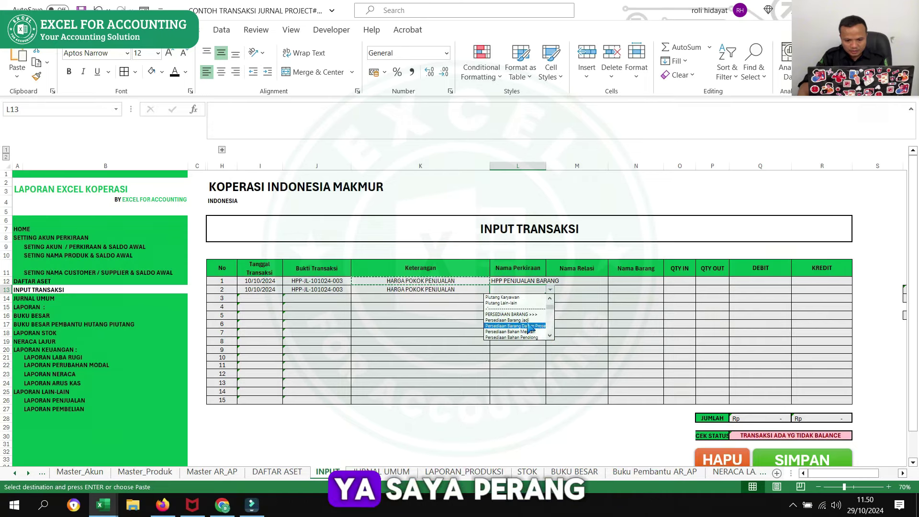
left_click(513, 320)
Step: Try Kopi Grade 1 Arab as line 2's item, then select both voucher lines
left_click(597, 290)
left_click(639, 290)
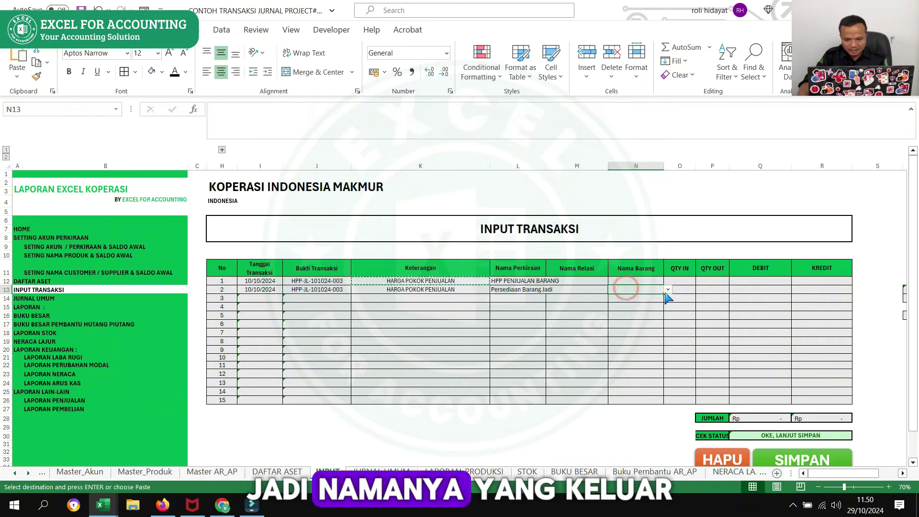
left_click(668, 290)
left_click_drag(668, 301, 669, 316)
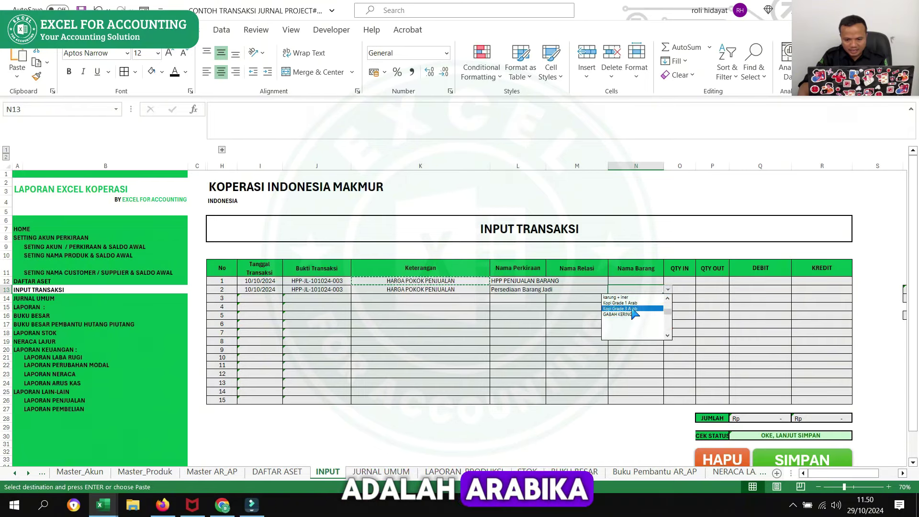
left_click(631, 303)
left_click(748, 295)
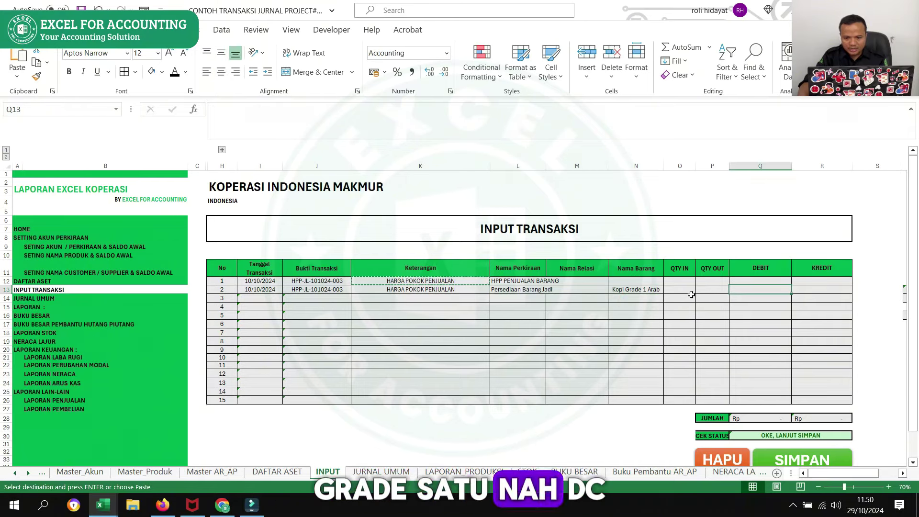
left_click(647, 292)
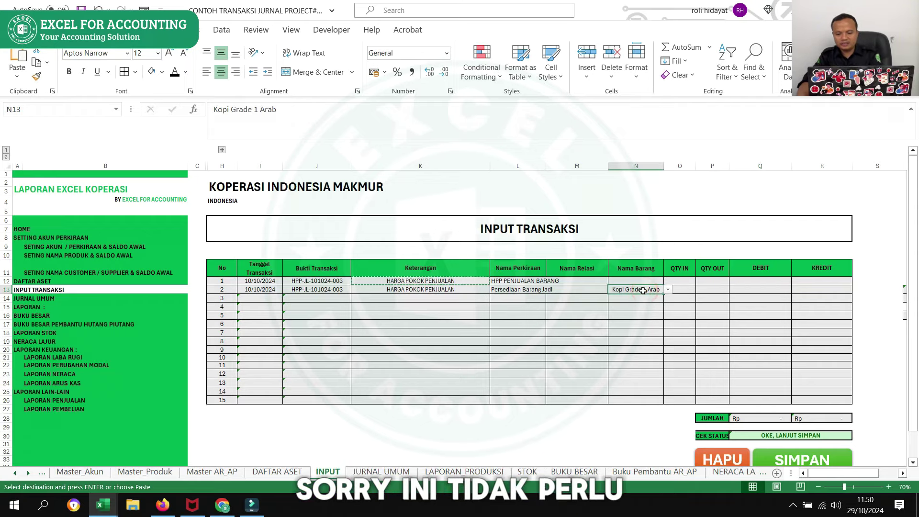
left_click_drag(260, 281, 799, 287)
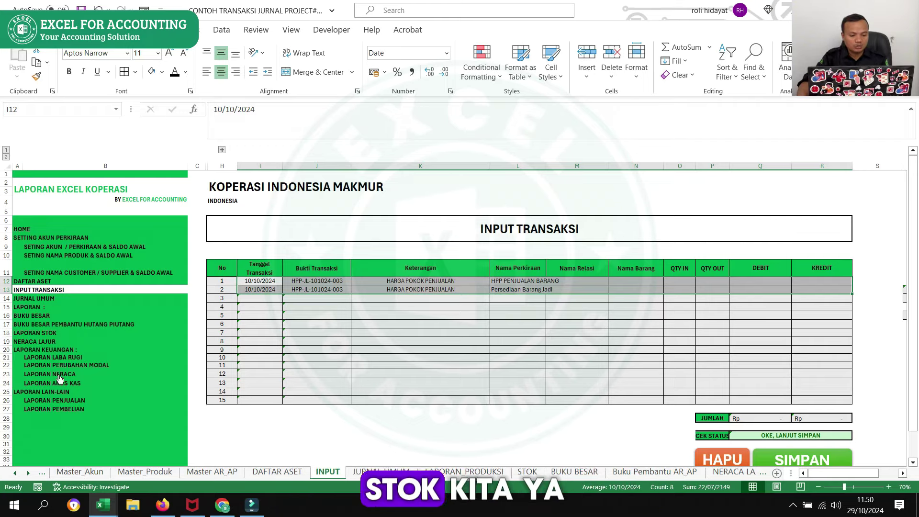
Step: Review the 06/10 Arabica 2000 KG row on the stock card and the journal's 10/10 sale line
left_click(42, 332)
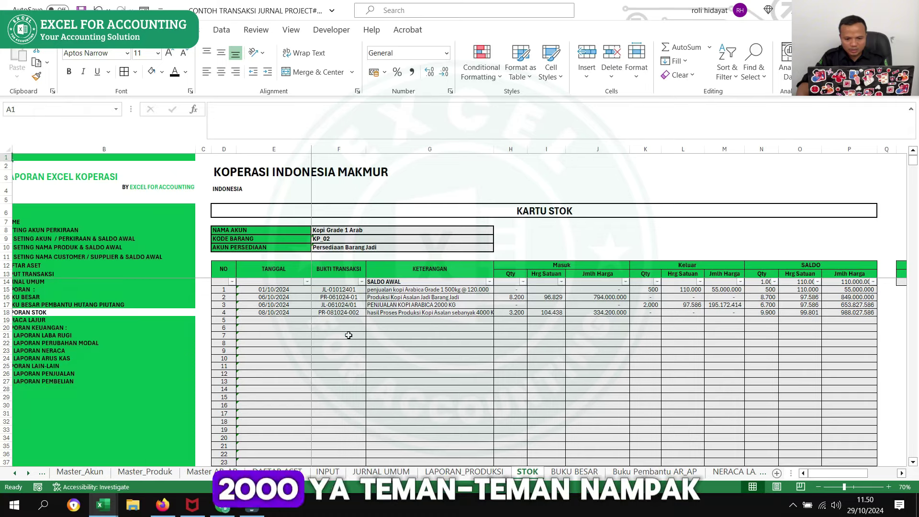
left_click_drag(268, 304, 646, 304)
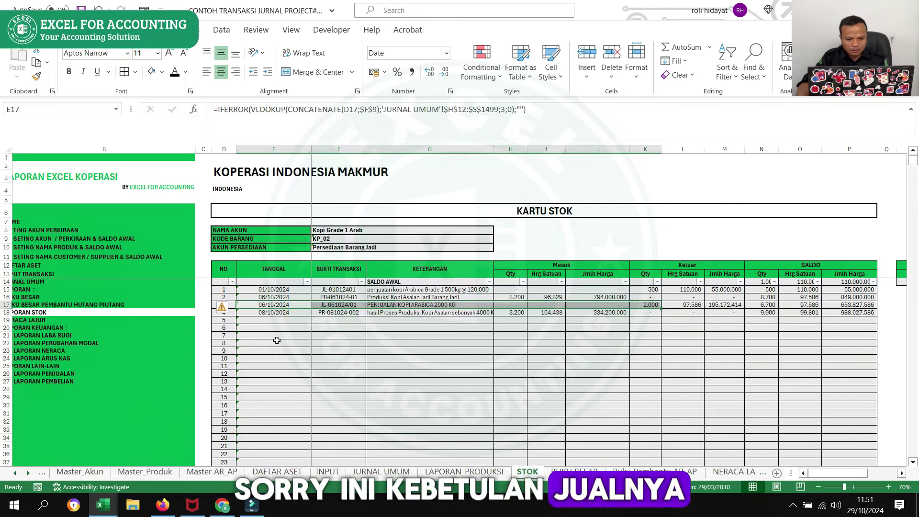
left_click(214, 474)
key("ctrl+Page_Down")
key("ctrl+Page_Down")
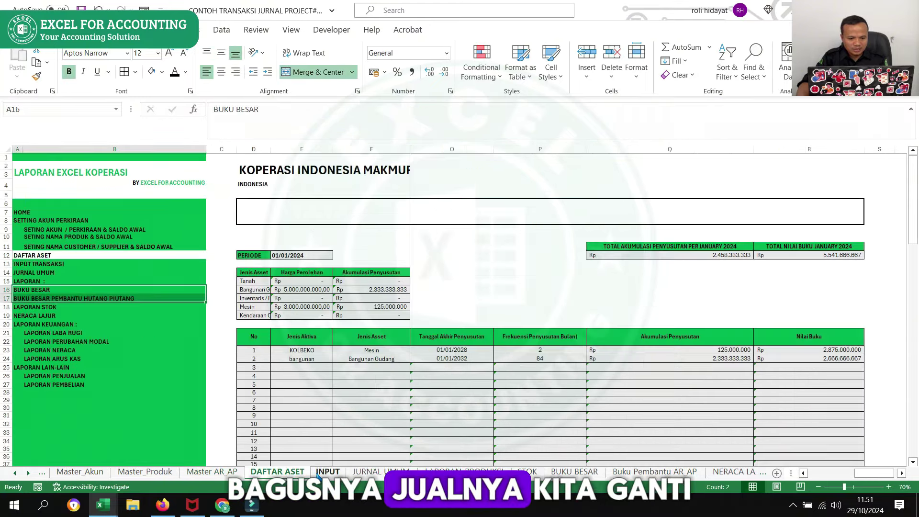
key("ctrl+Page_Down")
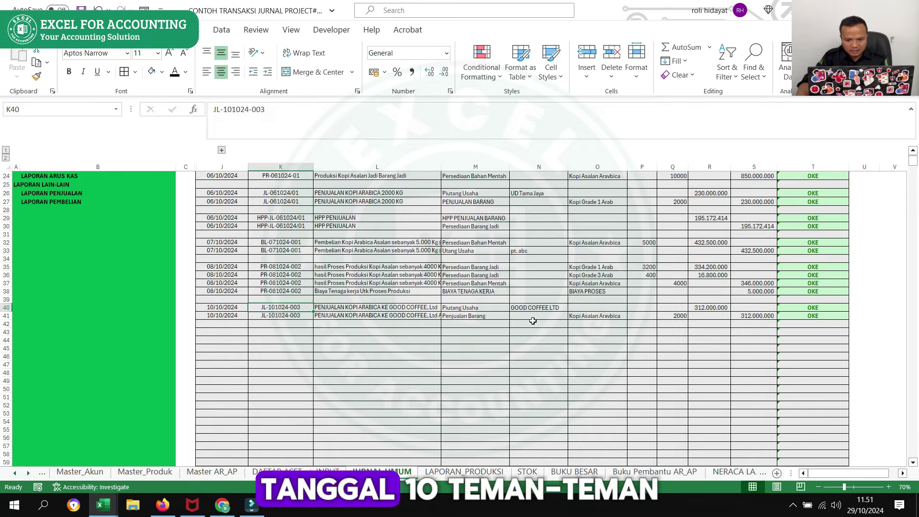
left_click(387, 317)
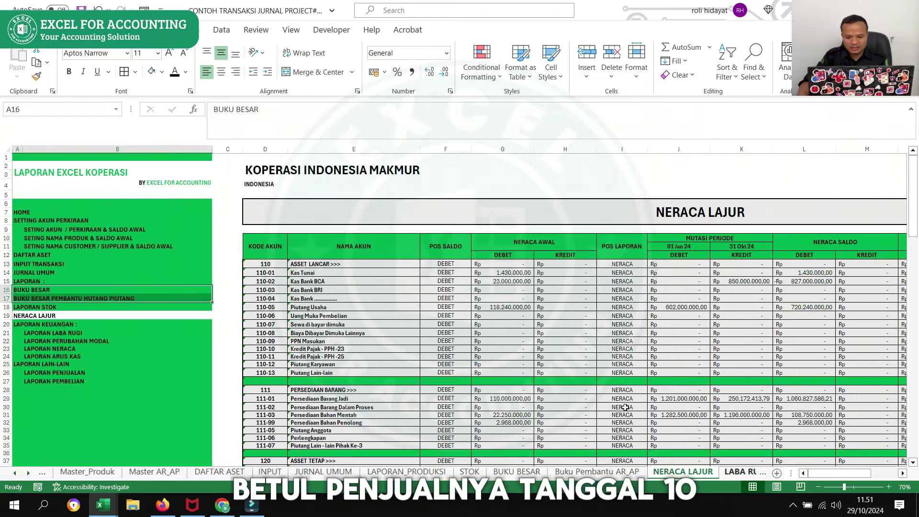
Step: Check the NERACA LAJUR report, then open the stock card's item list
left_click(737, 472)
left_click(474, 473)
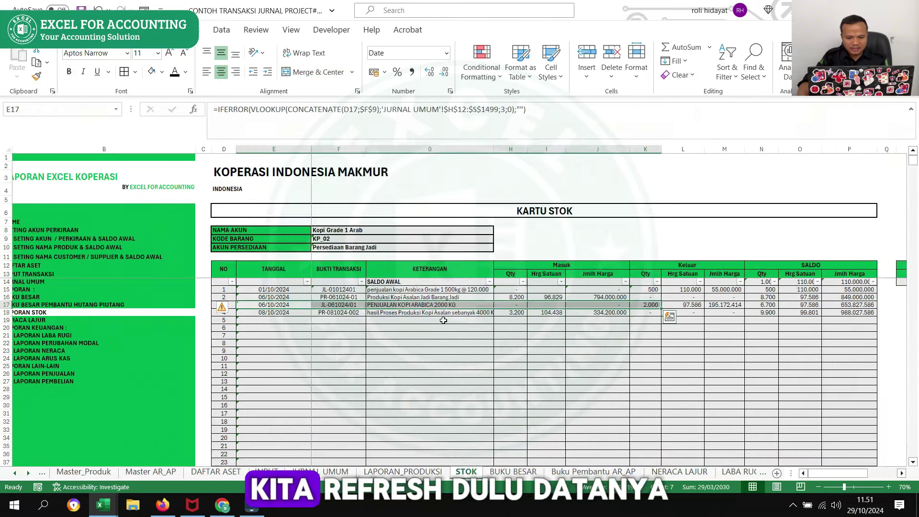
left_click(479, 234)
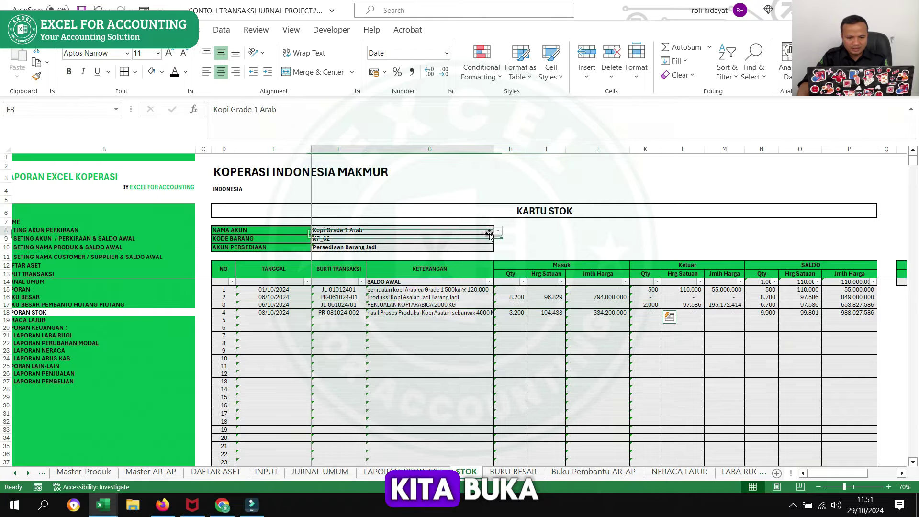
left_click(498, 231)
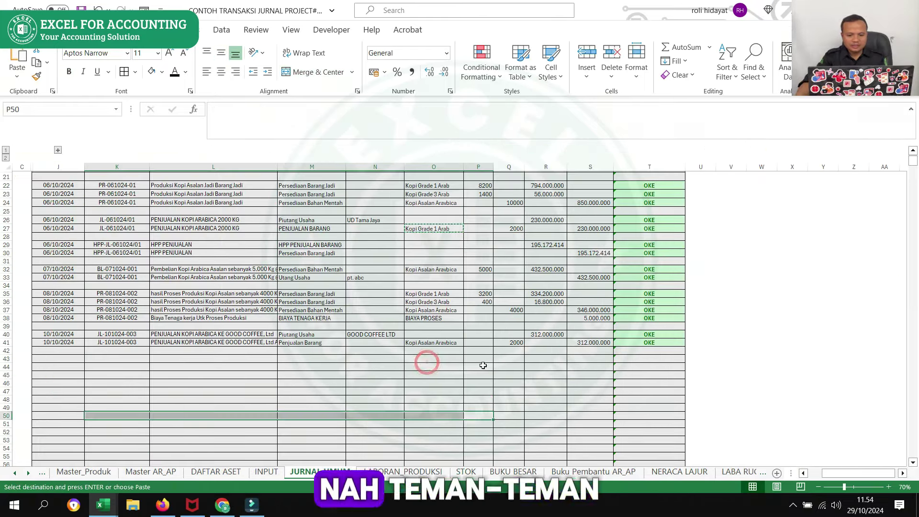
Step: Paste Kopi Grade 1 Arab over the 10/10 sale line's item in JURNAL UMUM and narrow column N
left_click(509, 359)
key("shift+Down")
key("ctrl+shift+Left")
scroll(593, 365, "up", 2)
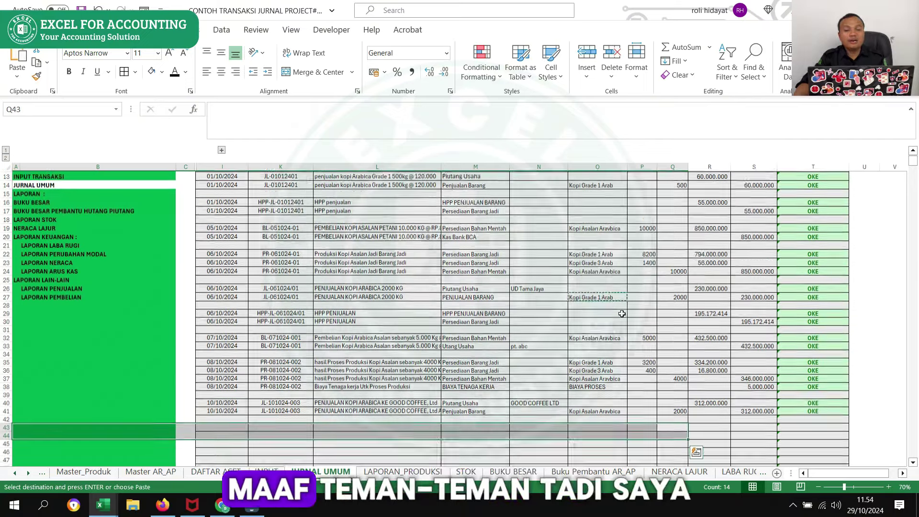
scroll(604, 301, "down", 3)
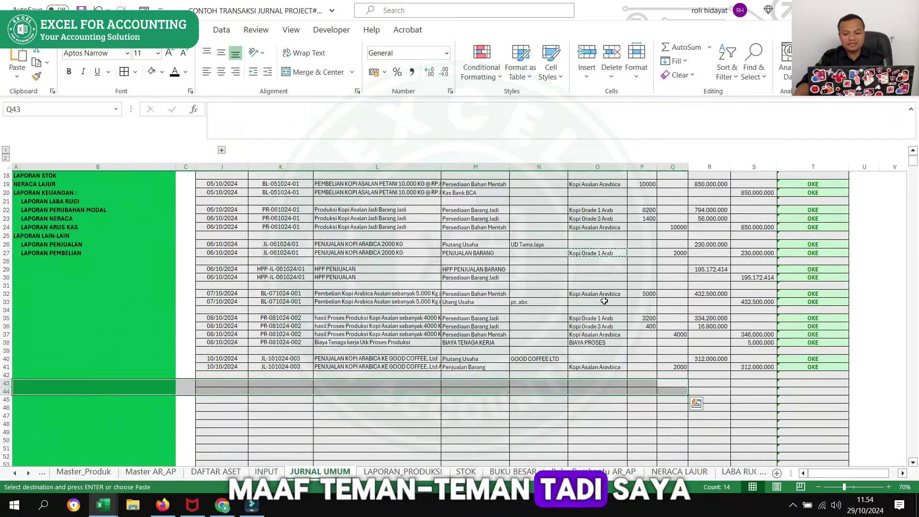
left_click(601, 270)
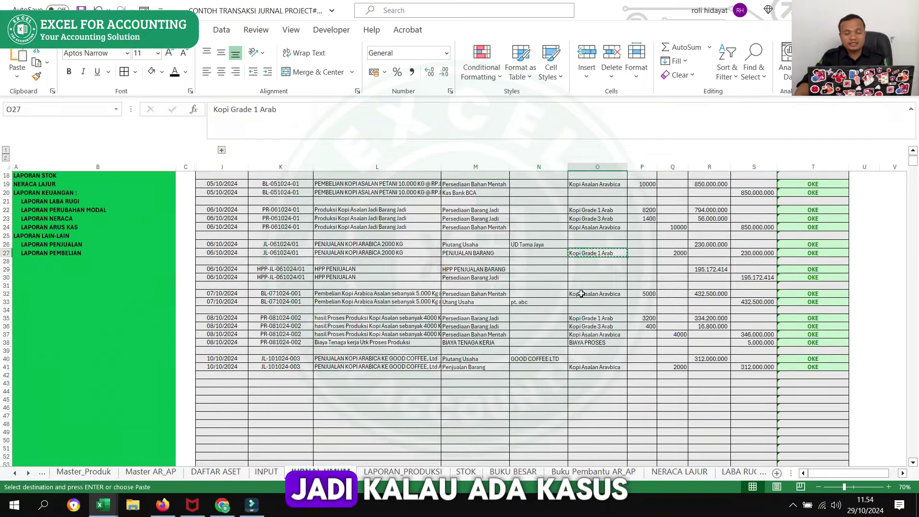
left_click(597, 367)
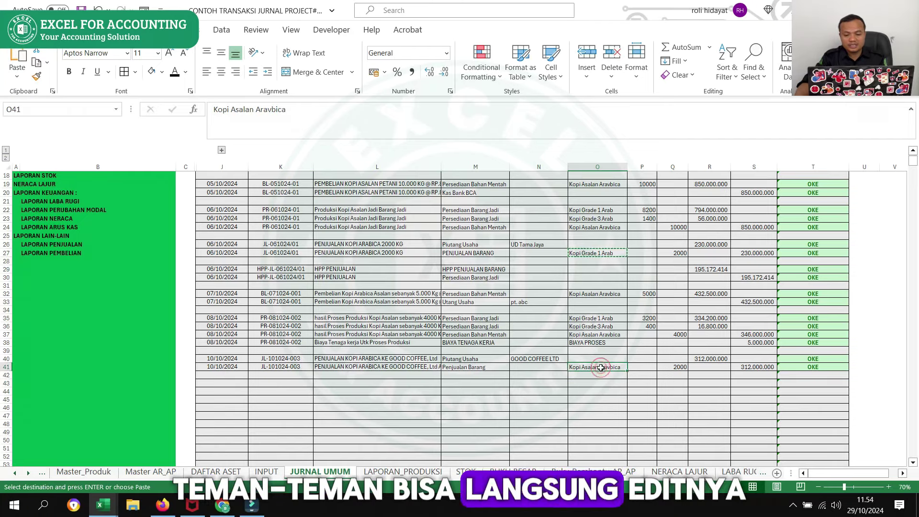
key("ctrl+v")
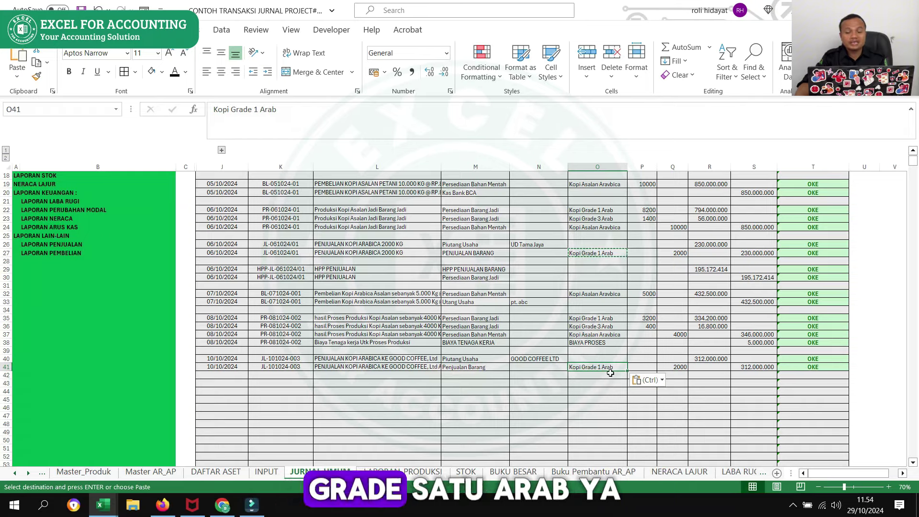
scroll(505, 226, "up", 3)
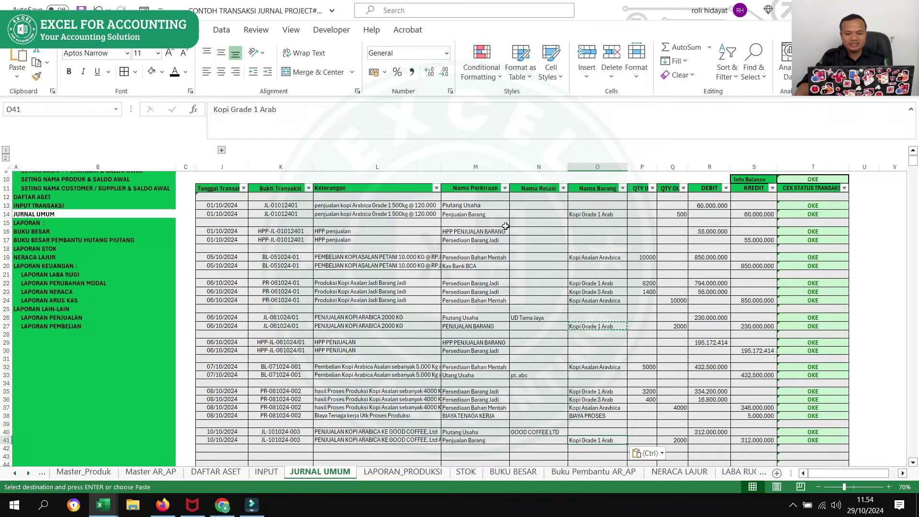
left_click_drag(565, 170, 551, 308)
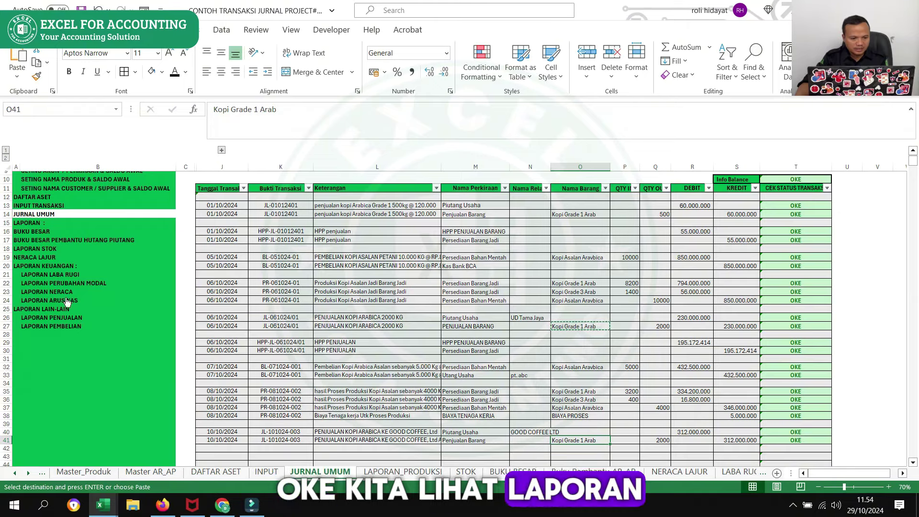
Step: Look up the 10/10 sale's cost of 199.601.533 on the stock card
left_click(51, 249)
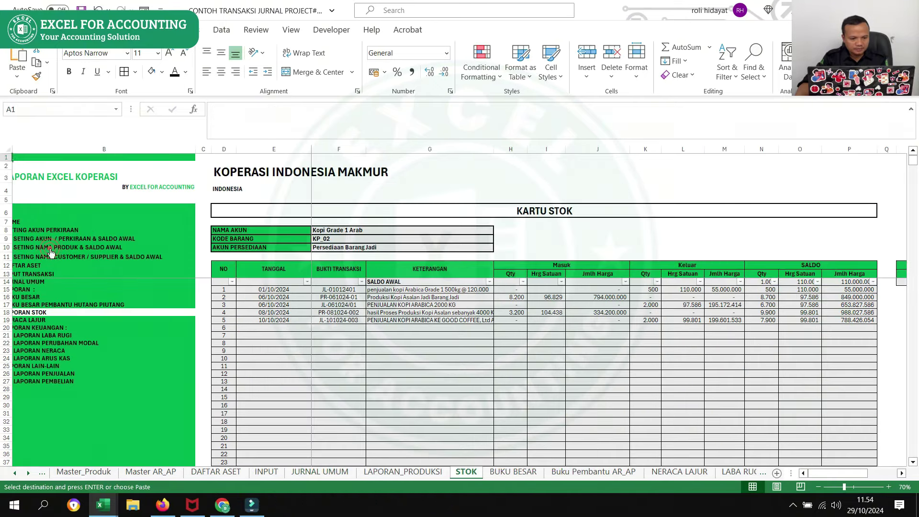
left_click(725, 321)
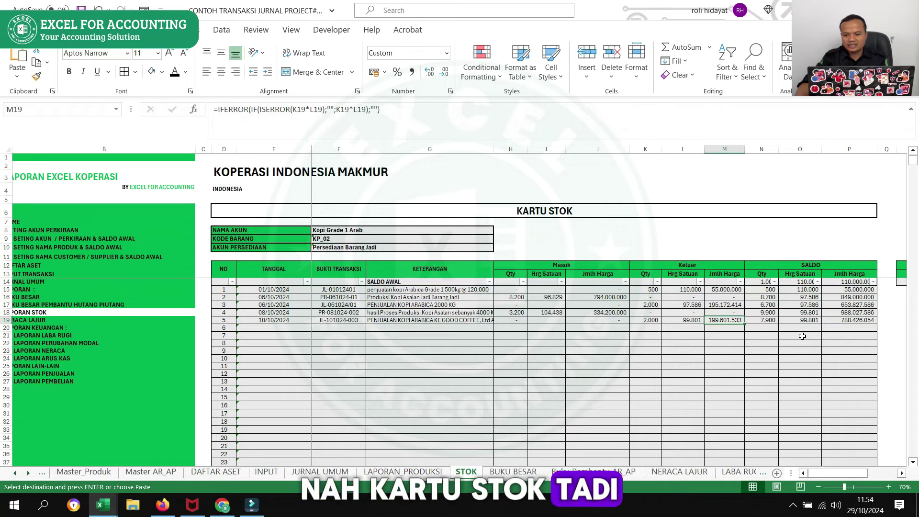
left_click(768, 342)
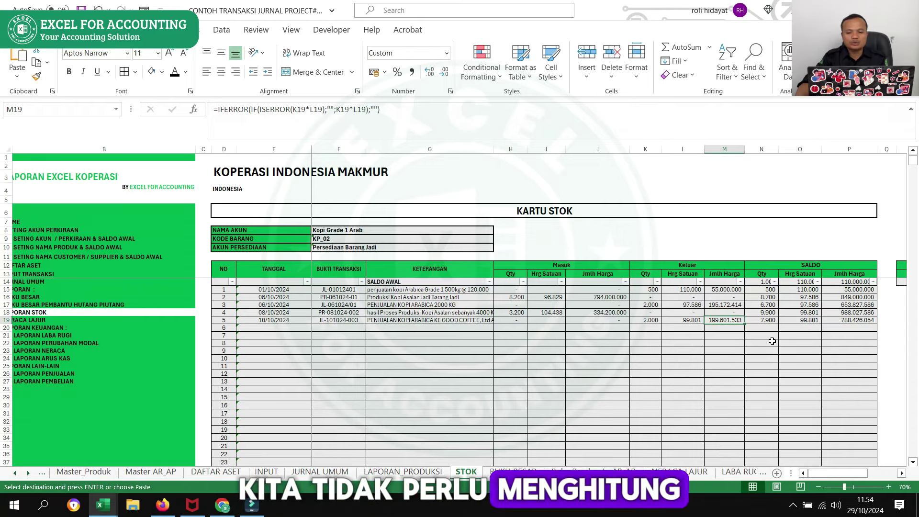
left_click(725, 319)
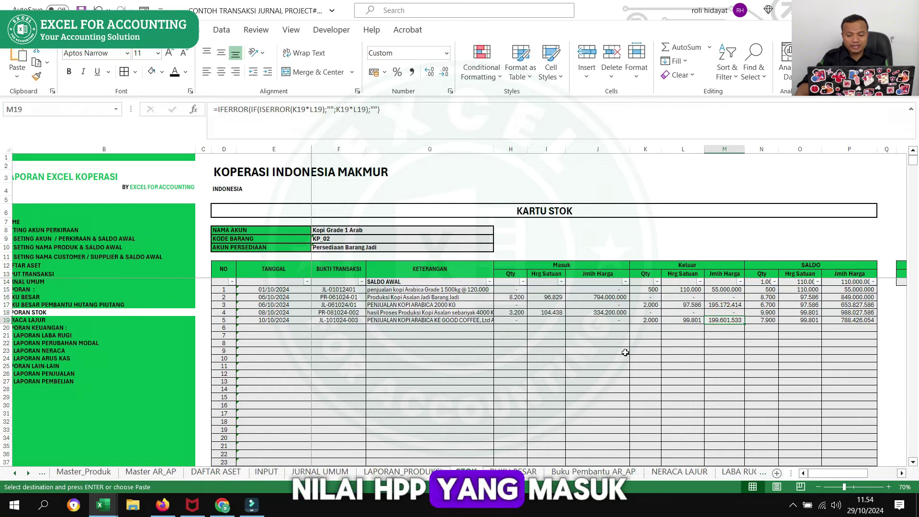
Step: Paste the 199.601.532,57 cost into line 1's debit and line 2's credit of the HPP voucher
left_click(277, 471)
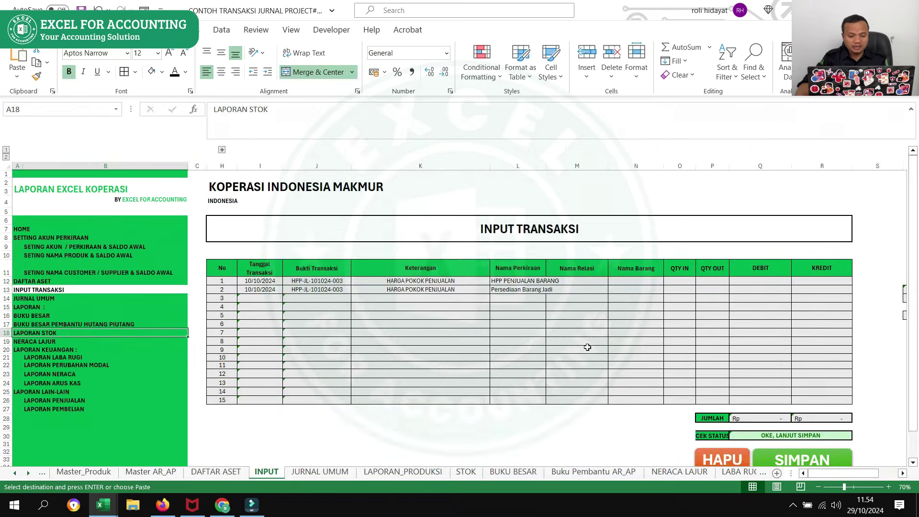
left_click(766, 281)
right_click(766, 281)
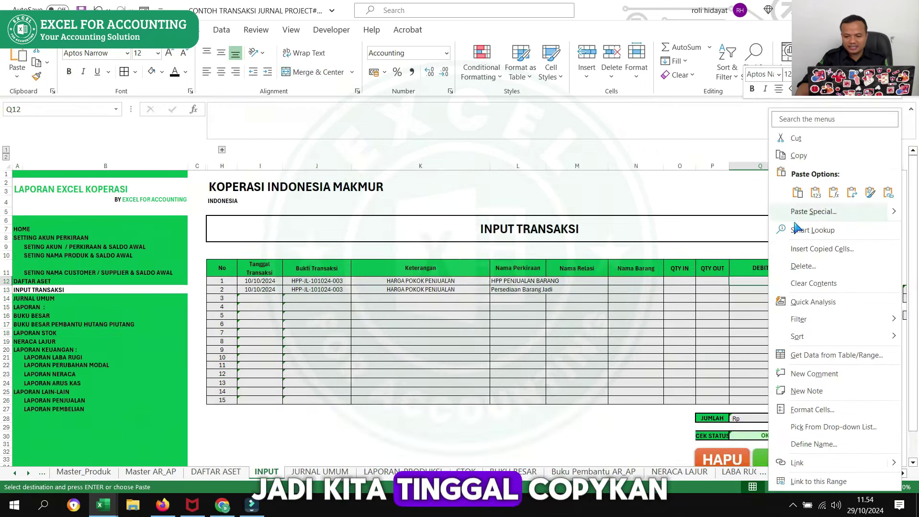
left_click(816, 192)
left_click(833, 290)
right_click(833, 290)
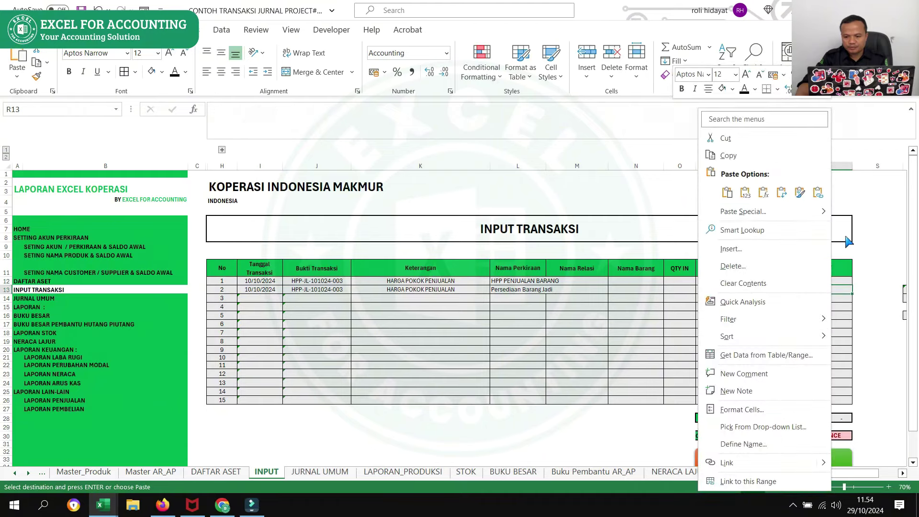
left_click(745, 192)
scroll(604, 332, "down", 2)
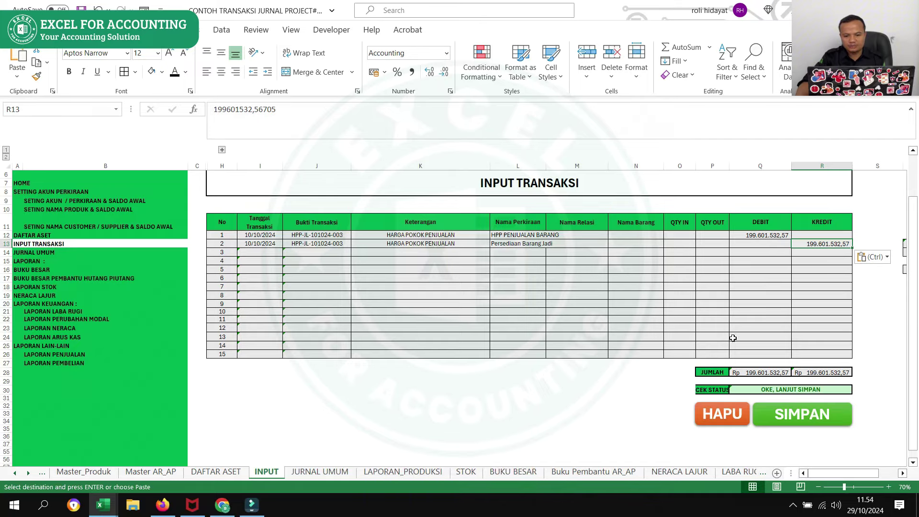
Step: Save the HPP voucher and review its two new lines on JURNAL UMUM
left_click(791, 418)
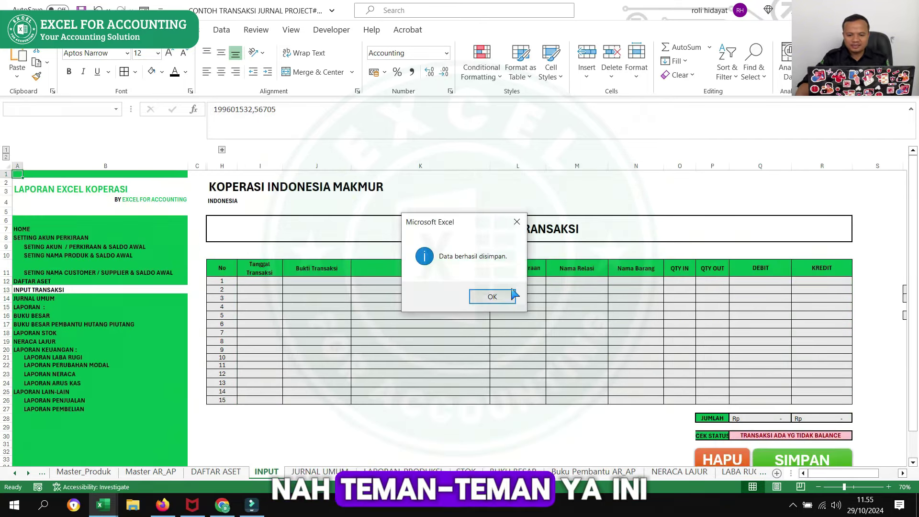
left_click(492, 297)
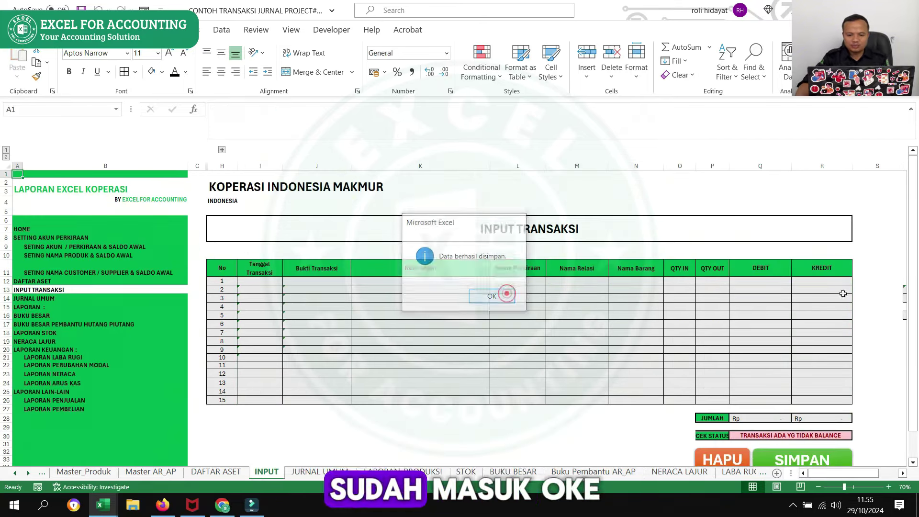
scroll(558, 388, "down", 3)
scroll(558, 388, "down", 4)
scroll(559, 389, "up", 3)
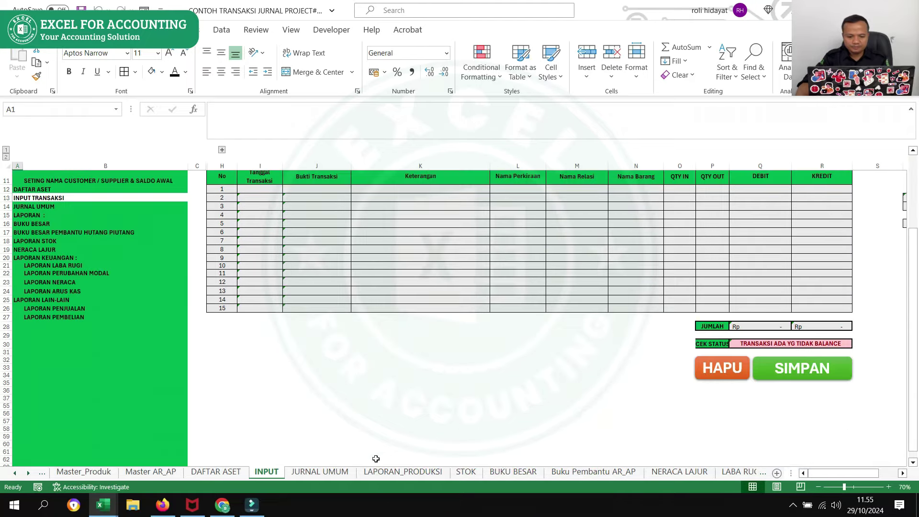
left_click(325, 481)
scroll(493, 340, "up", 1)
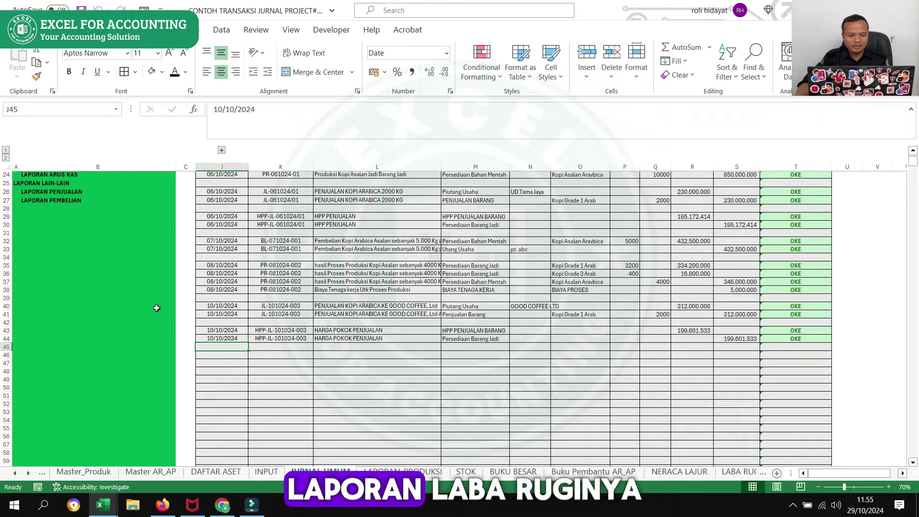
scroll(157, 308, "up", 5)
Step: Review the October 2024 LABA RUGI report showing 157.226.053,64 gross profit on 602.000.000 revenue
left_click(68, 270)
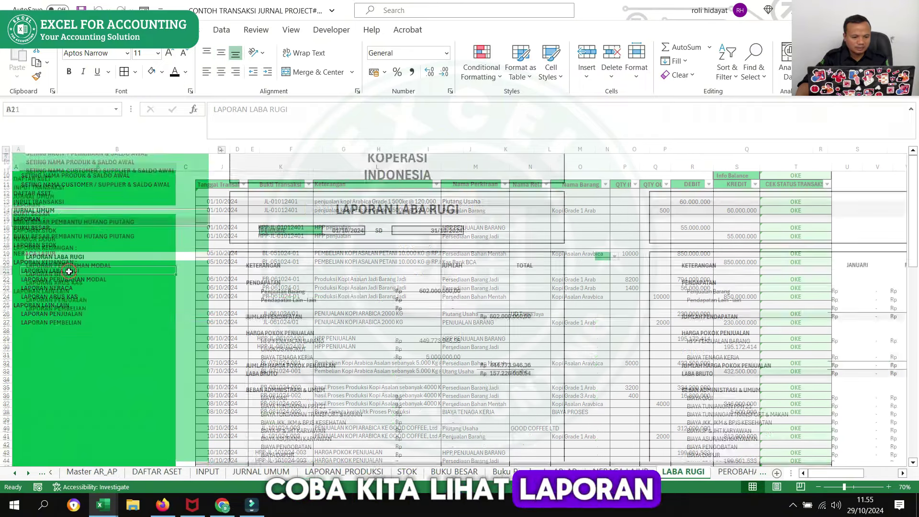
scroll(430, 288, "down", 4)
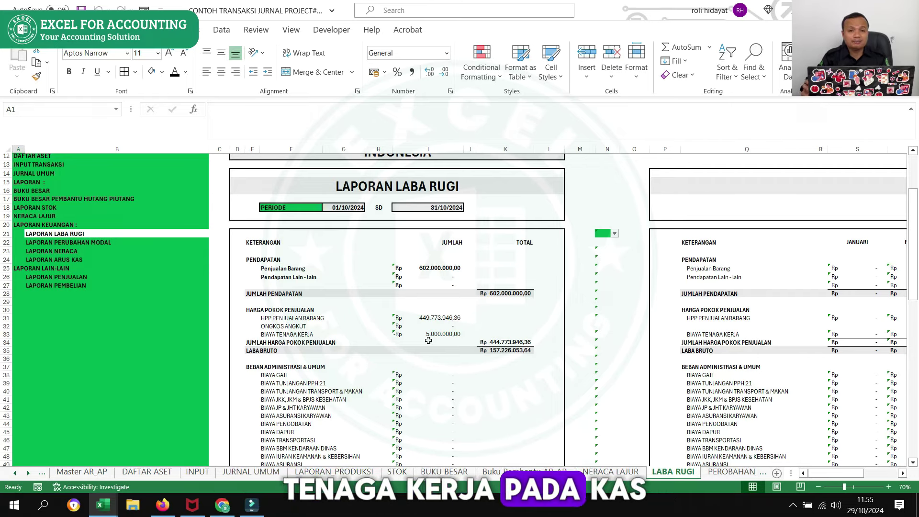
left_click(251, 472)
scroll(261, 336, "down", 5)
scroll(300, 312, "down", 5)
Step: On INPUT, enter date 11/10/2024, voucher KK-111024-01 and description BAYAR BIAYA PROSES PRODUKSI
left_click(197, 472)
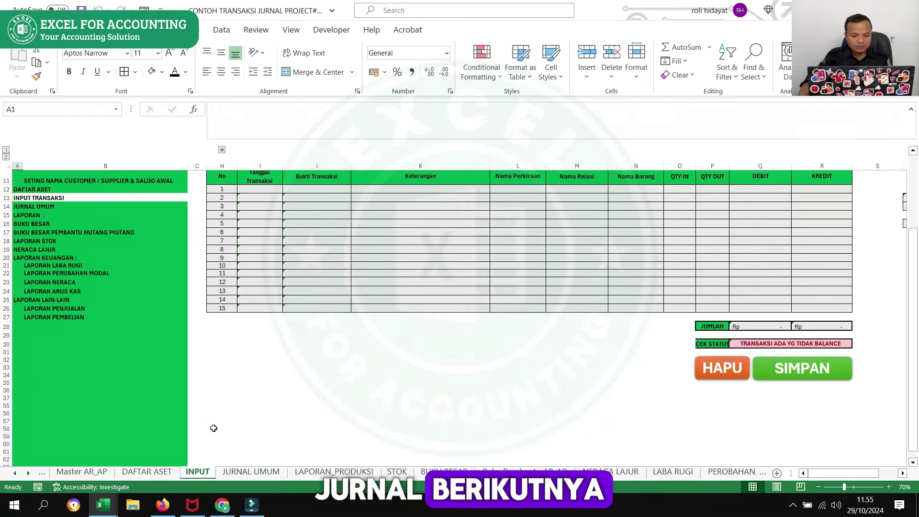
left_click(265, 189)
scroll(265, 188, "up", 2)
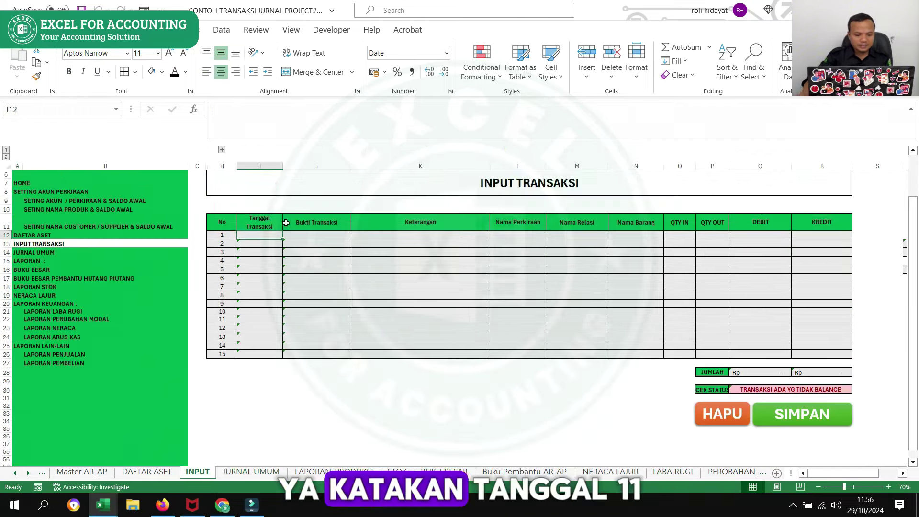
type("11/10/")
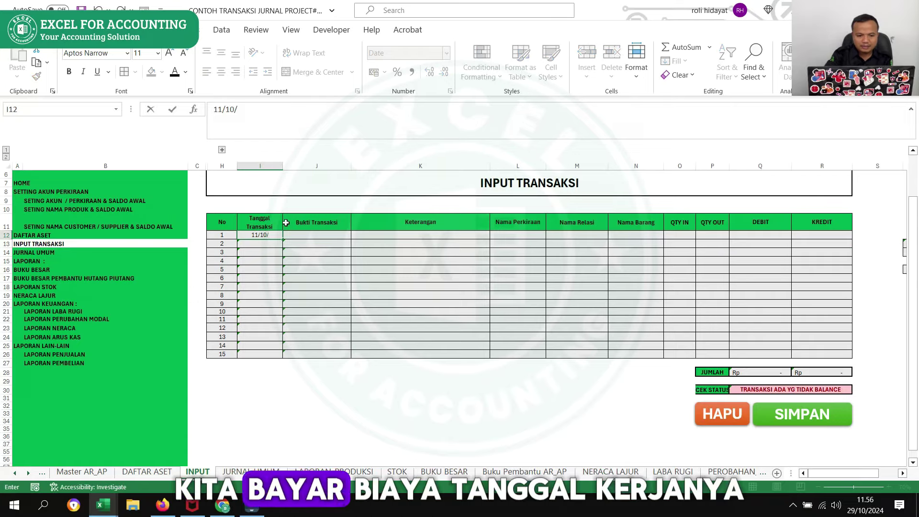
type("2024")
key("Return")
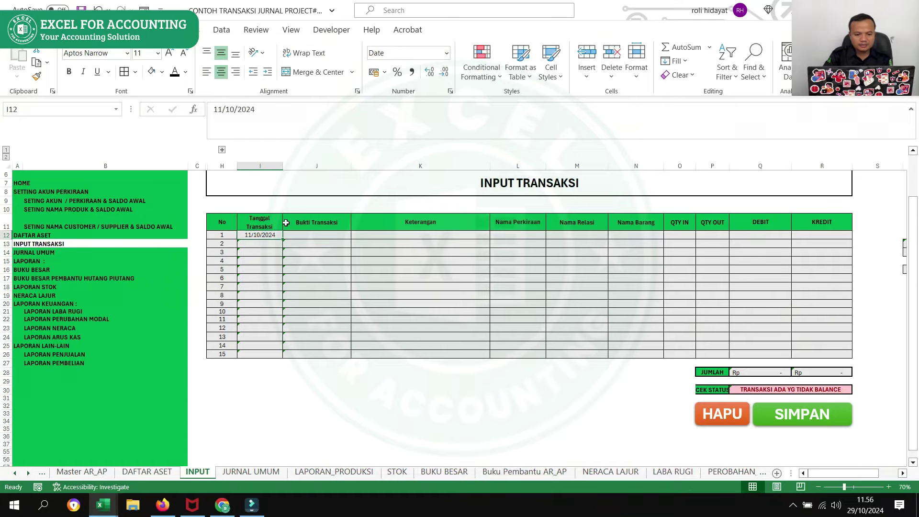
key("Tab")
type("k")
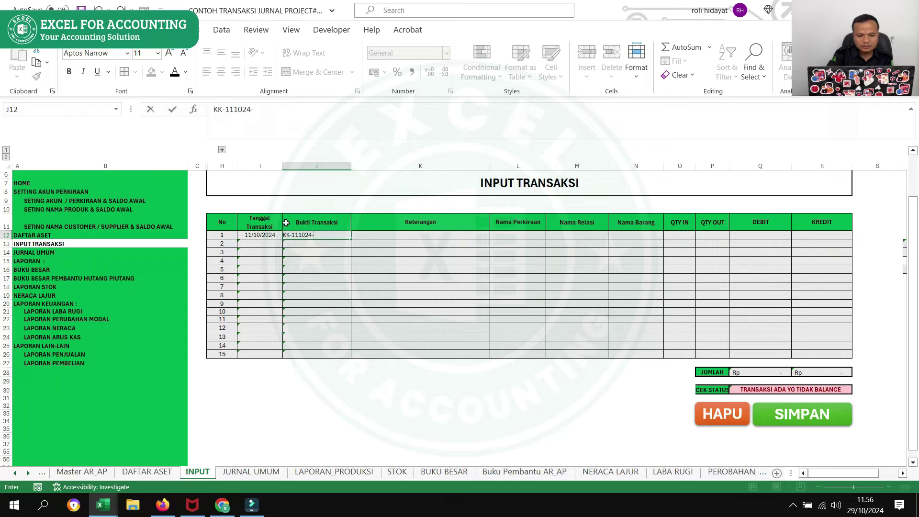
type("01")
key("Return")
scroll(348, 216, "up", 1)
left_click(408, 258)
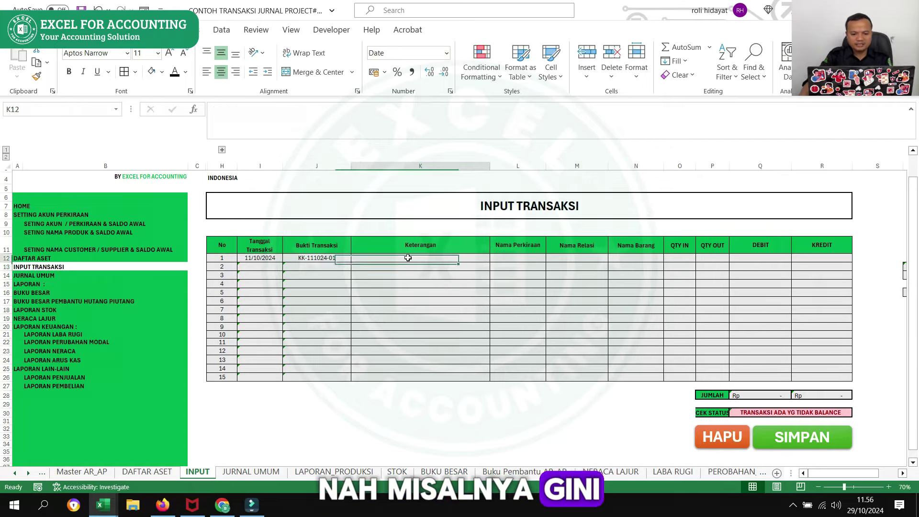
type("BAYAR BIAYA")
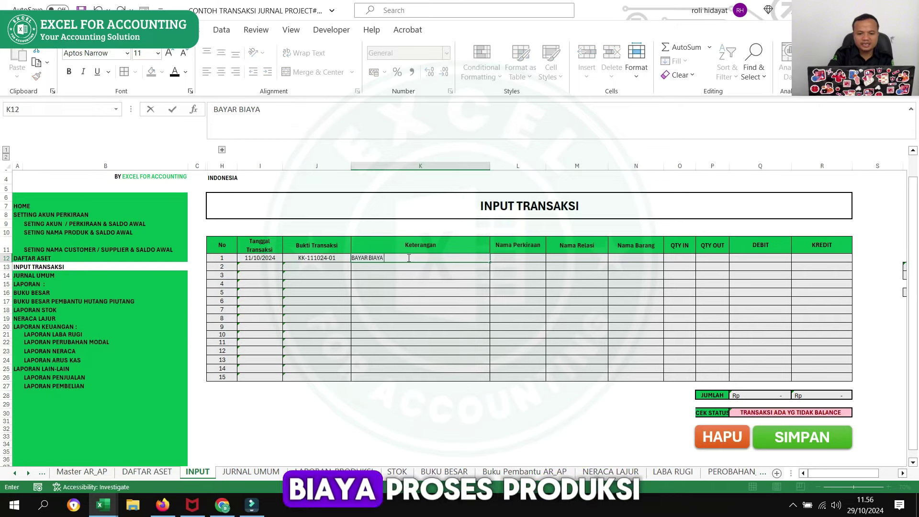
type(" PROSES PRODUKSI")
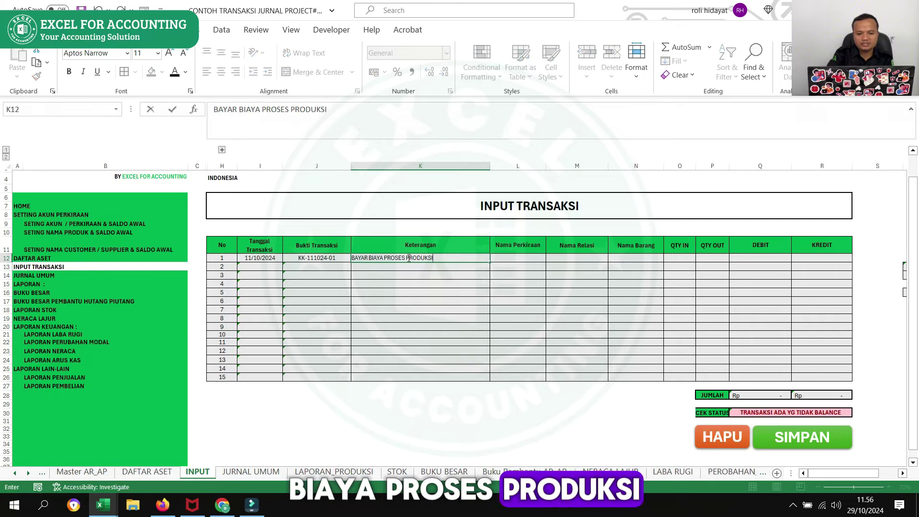
key("Return")
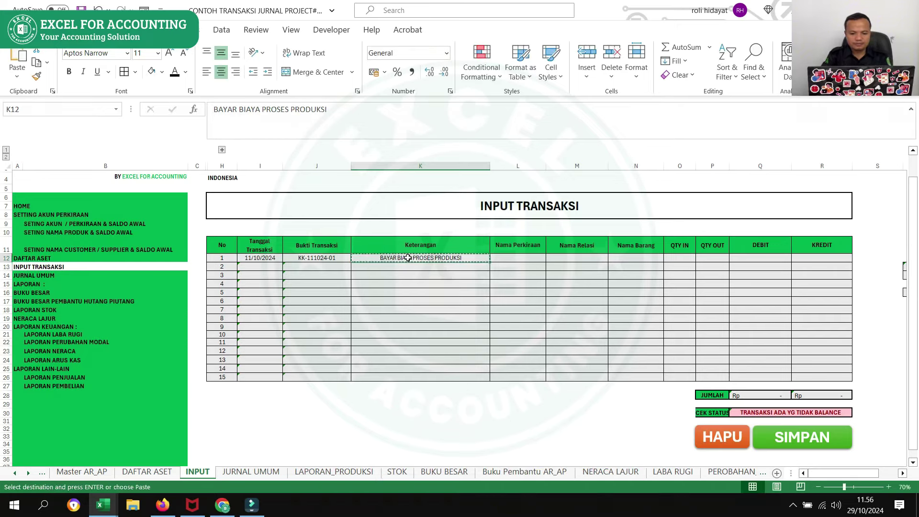
Step: Choose BIAYA TENAGA KERJA as row 1's account and Kas Tunai as row 2's
left_click(539, 259)
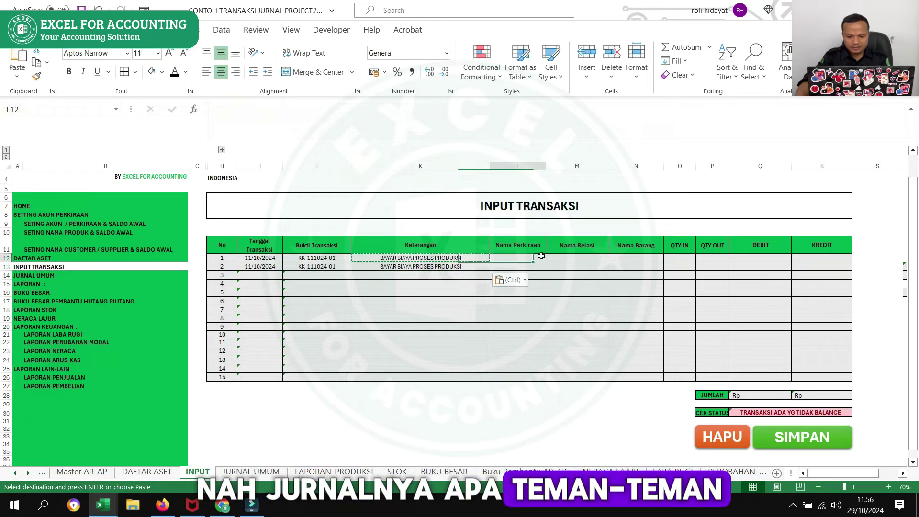
left_click(550, 258)
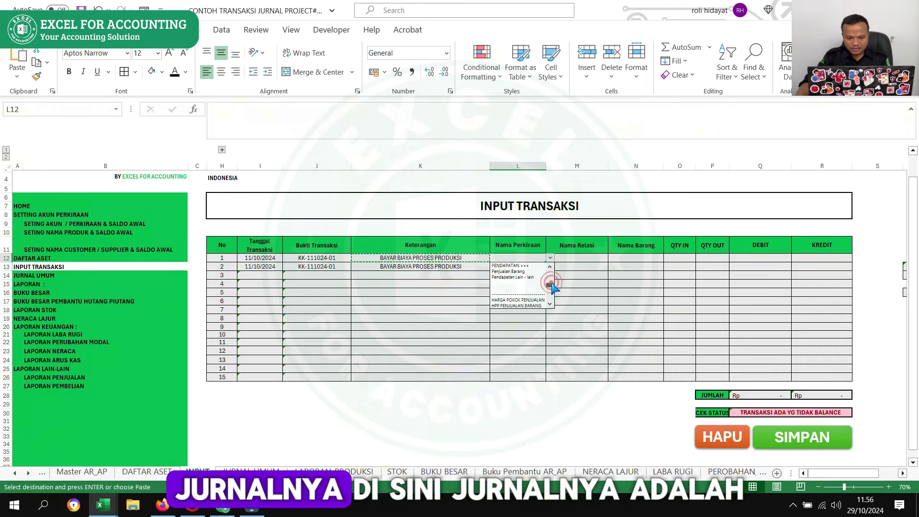
left_click_drag(553, 287, 554, 271)
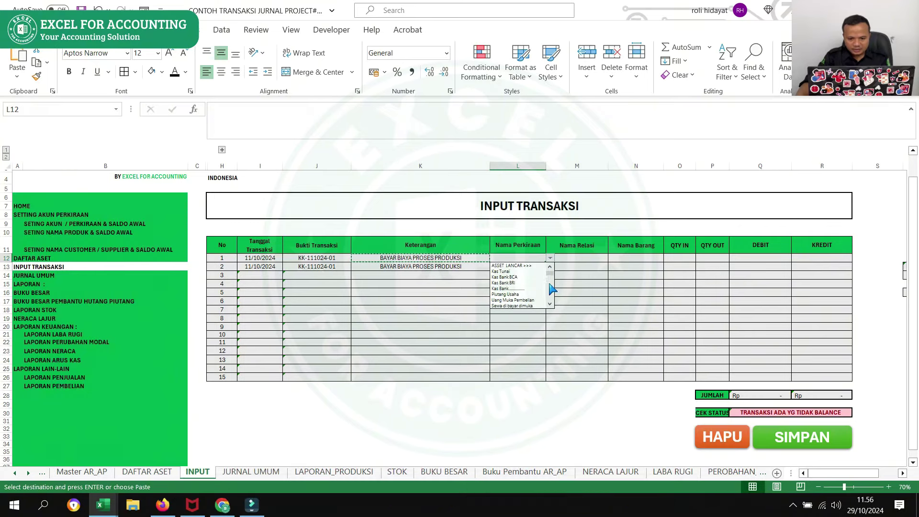
scroll(552, 288, "down", 3)
scroll(552, 286, "down", 3)
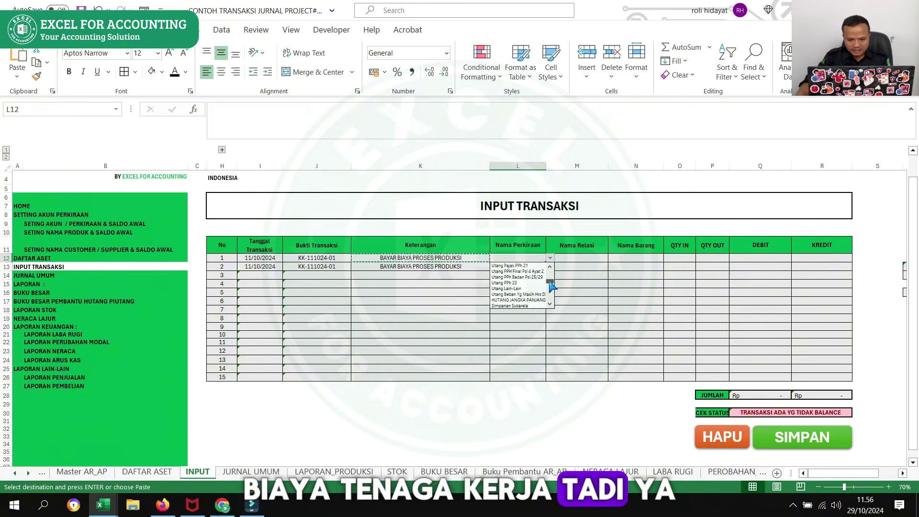
scroll(552, 286, "down", 3)
scroll(552, 289, "down", 2)
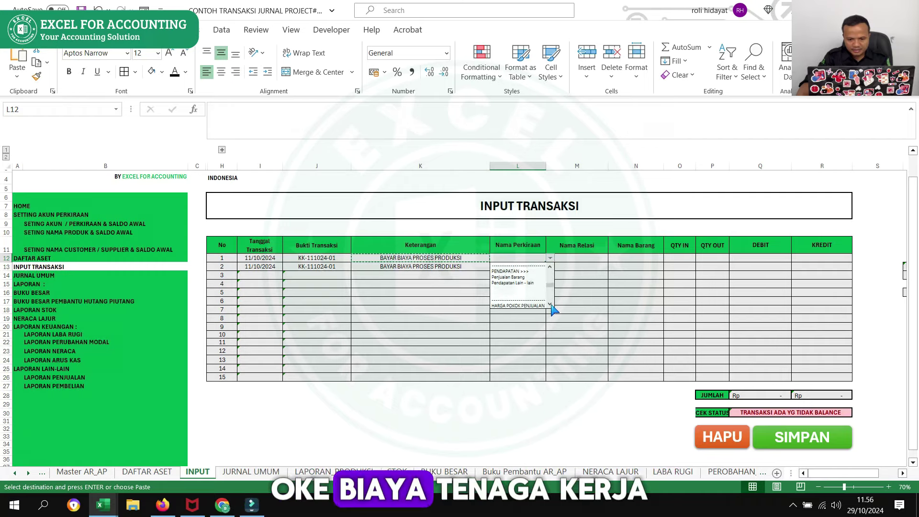
left_click(521, 281)
left_click(517, 271)
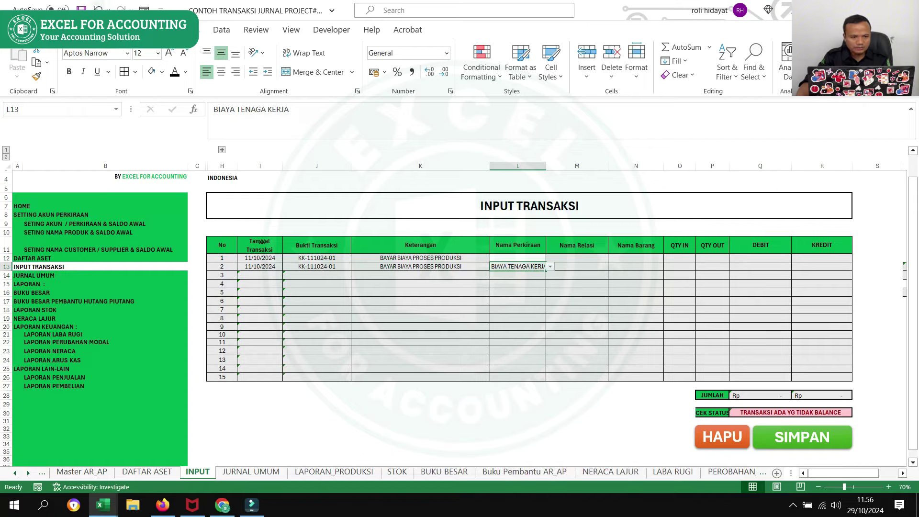
scroll(485, 280, "up", 1)
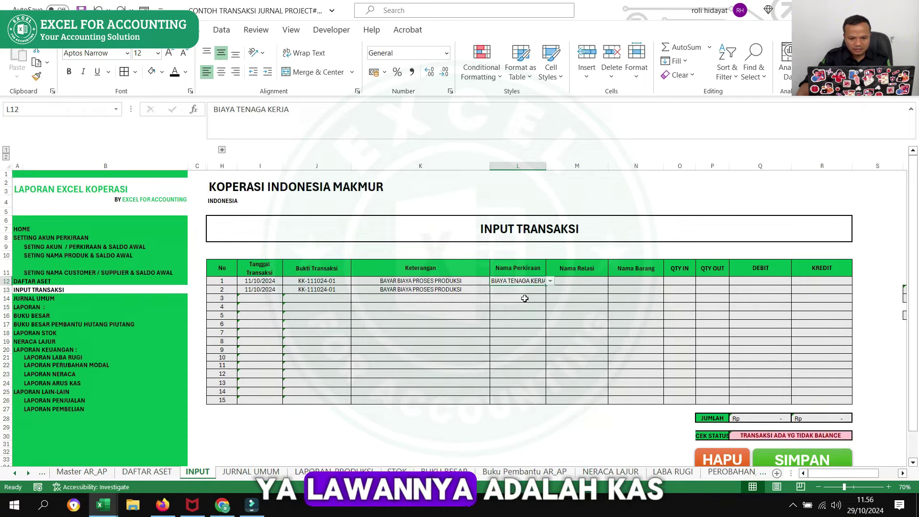
left_click(550, 290)
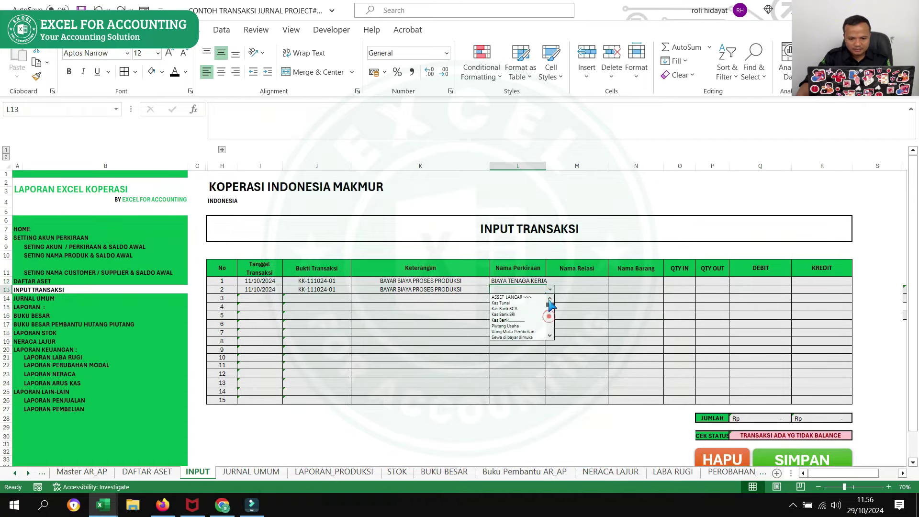
left_click(508, 303)
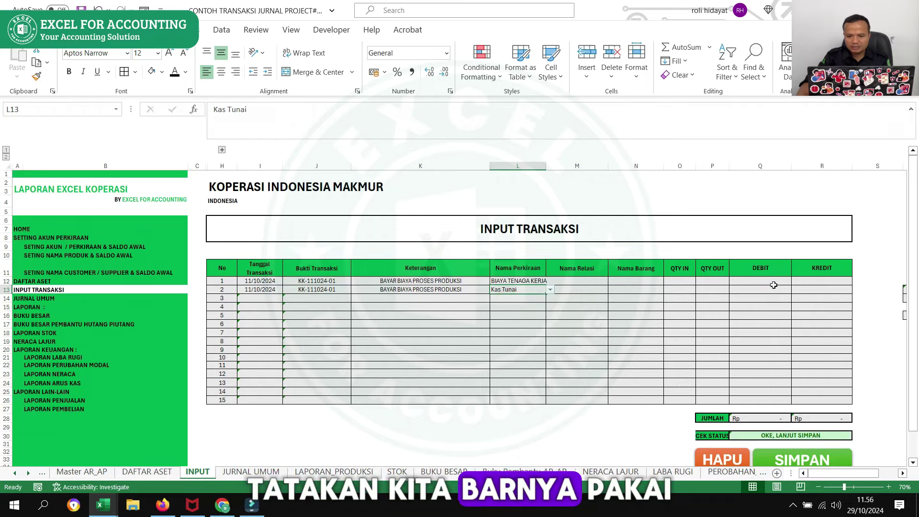
Step: Enter 5.000.000 as the row 1 debit and copy it into the row 2 credit
left_click(771, 282)
type("50000.000,00")
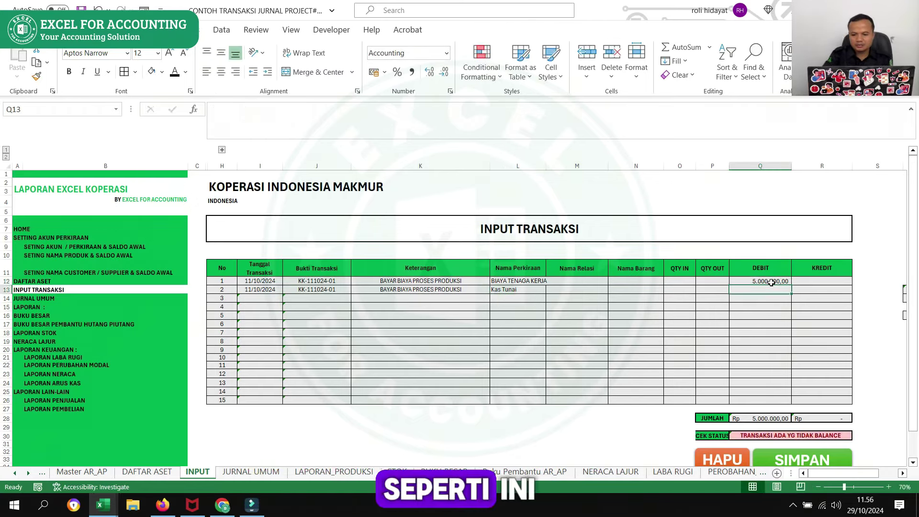
key("ctrl+Return")
key("ctrl+c")
key("Right")
key("Down")
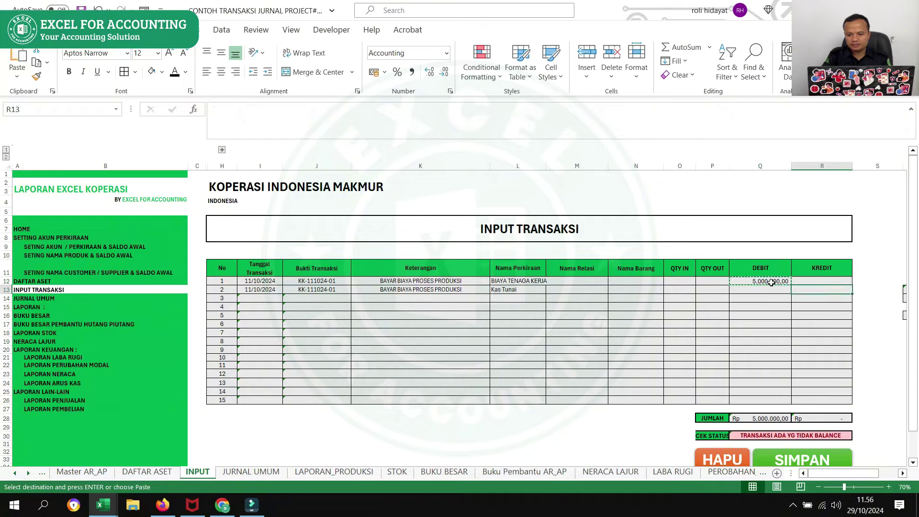
scroll(670, 349, "down", 2)
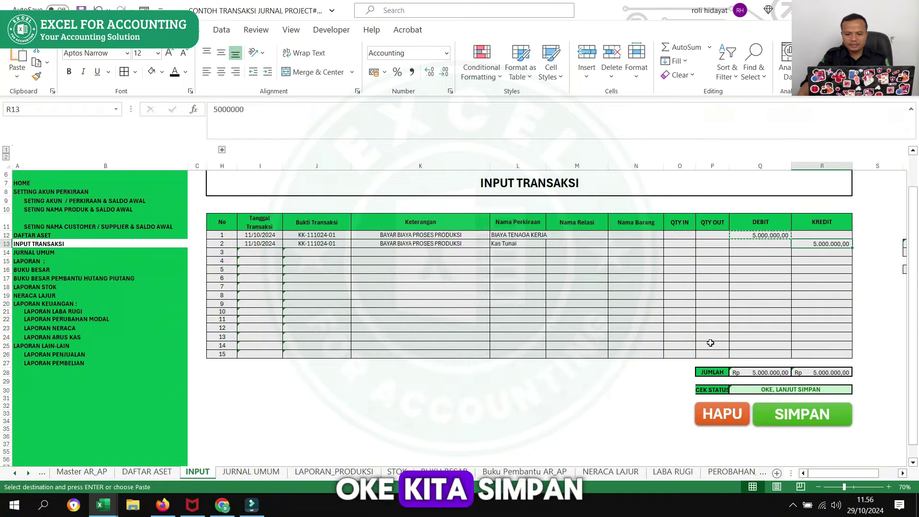
Step: Save voucher KK-111024-01 to the journal, then filter LABA RUGI to hide zero-value rows
left_click(787, 409)
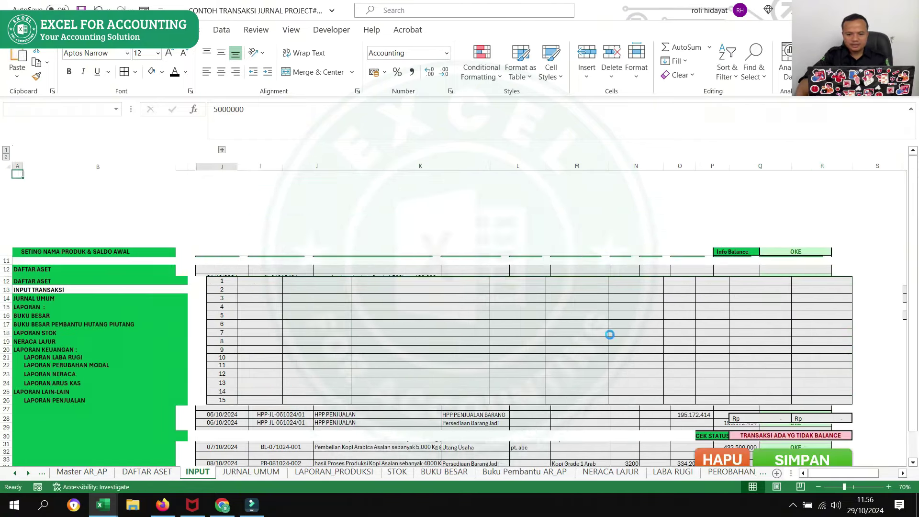
left_click(492, 295)
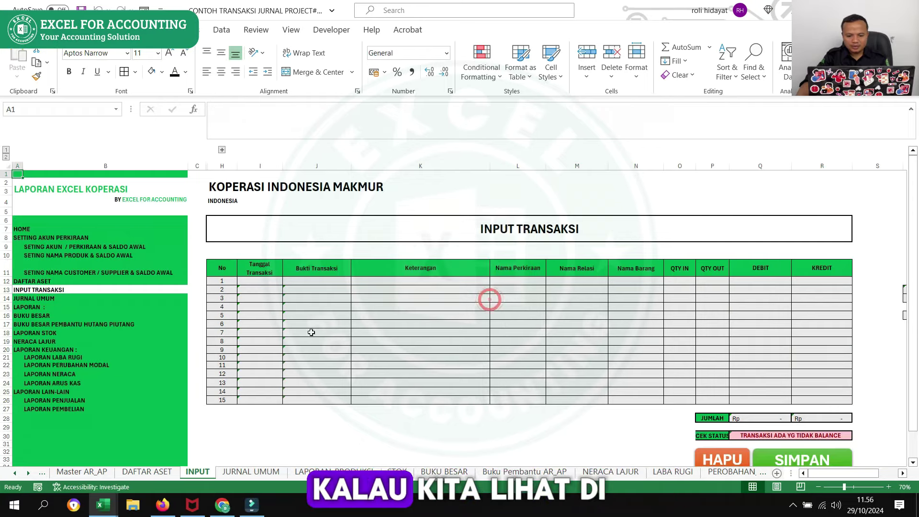
left_click(62, 358)
scroll(395, 353, "down", 4)
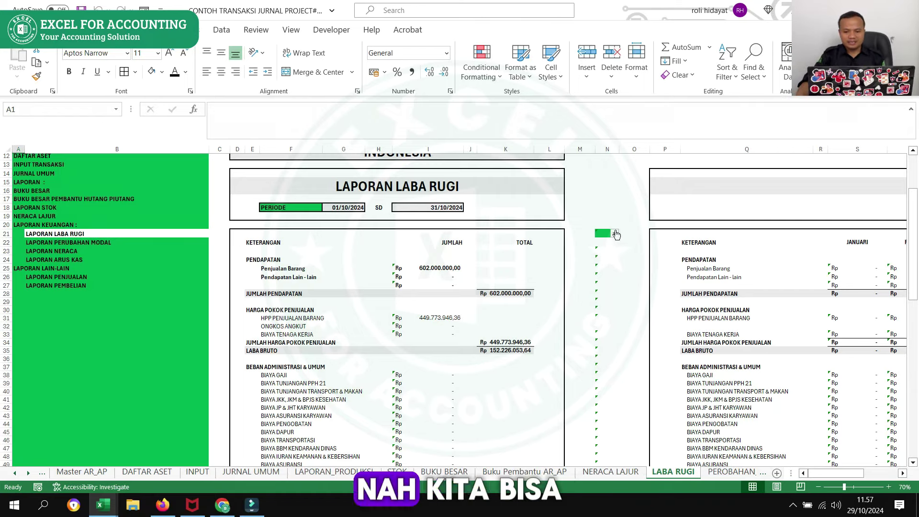
left_click(615, 232)
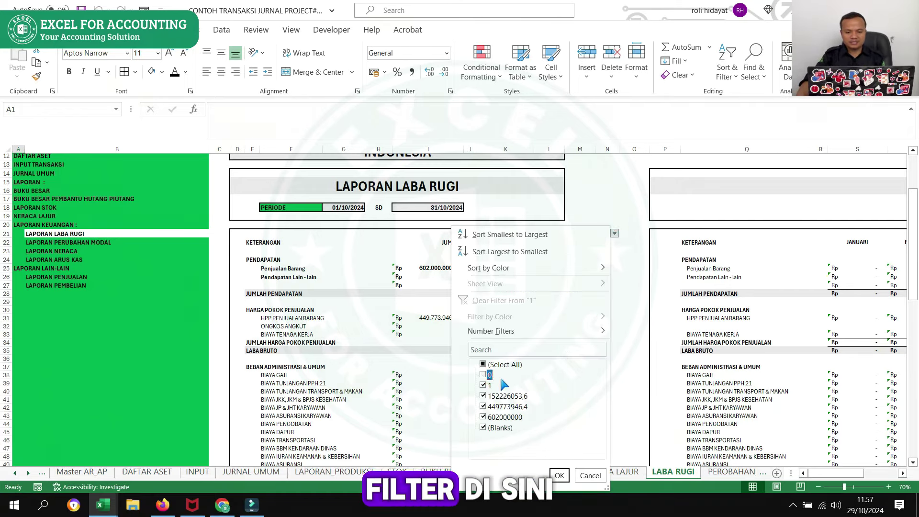
left_click(559, 475)
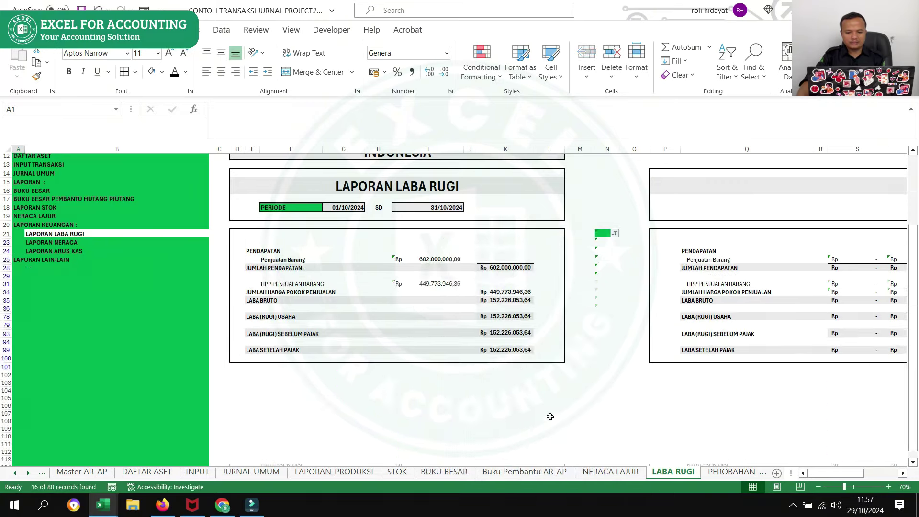
scroll(454, 330, "up", 2)
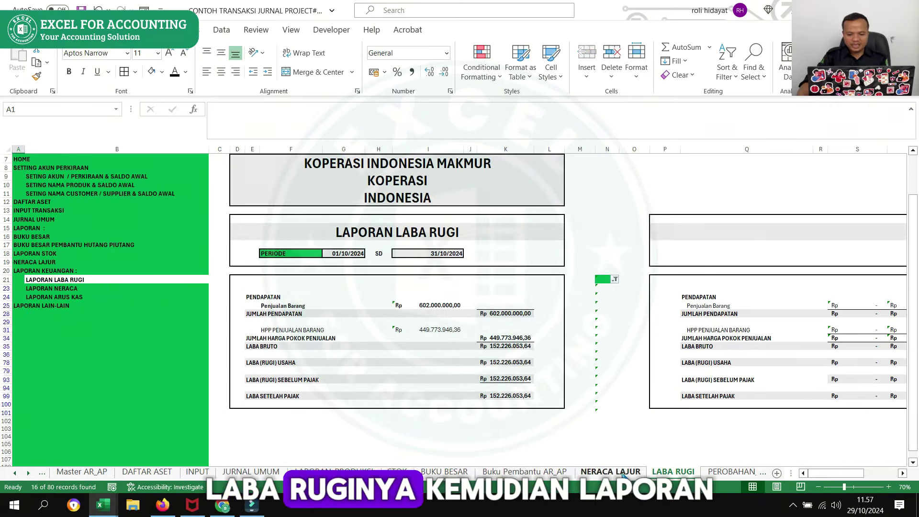
Step: On NERACA, uncheck Rp- in the FILTER column so only non-zero accounts show
left_click(51, 288)
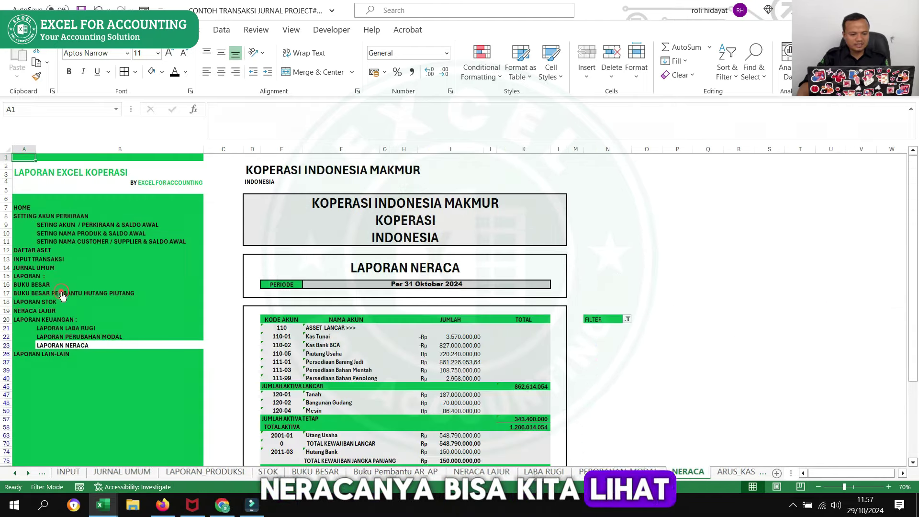
scroll(613, 224, "down", 5)
left_click(627, 180)
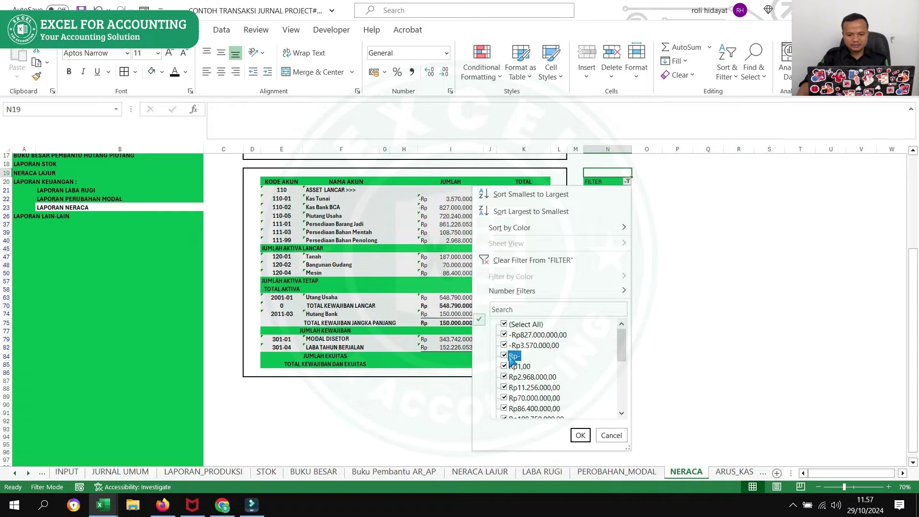
left_click(580, 434)
scroll(613, 230, "up", 2)
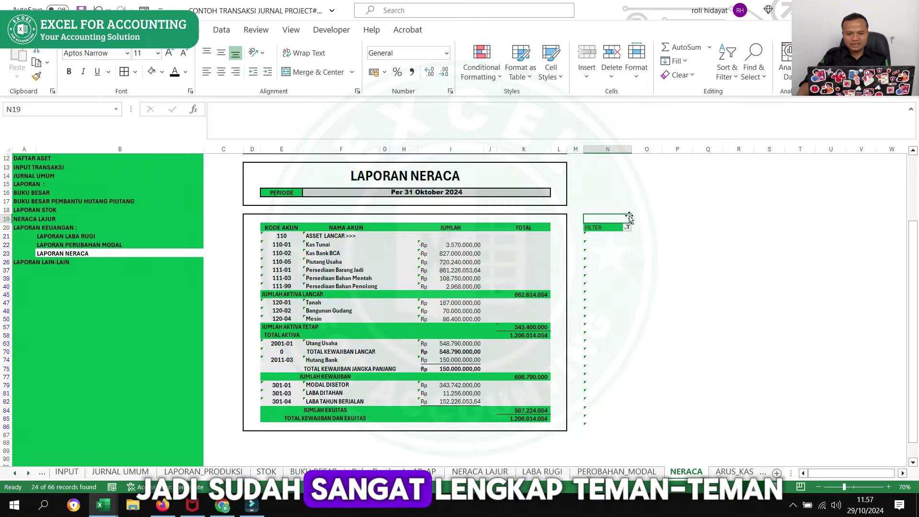
left_click(628, 225)
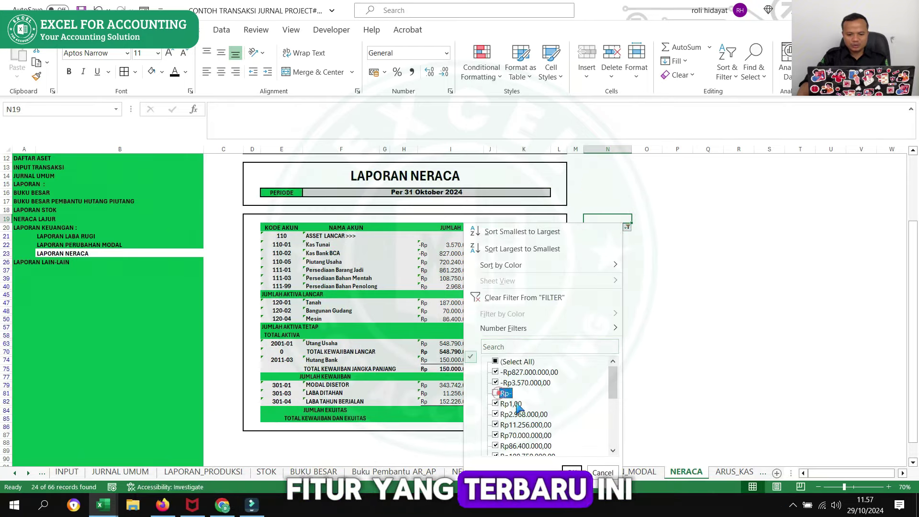
left_click(572, 472)
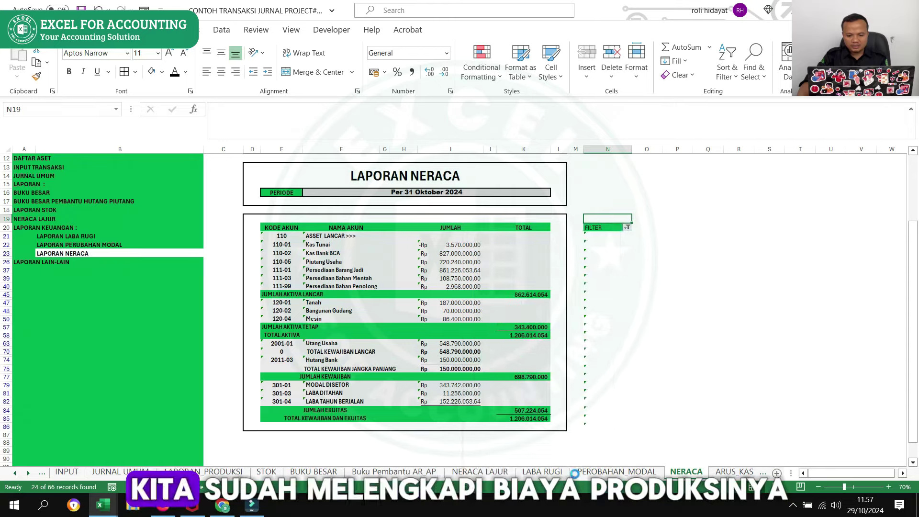
left_click(627, 227)
left_click(571, 473)
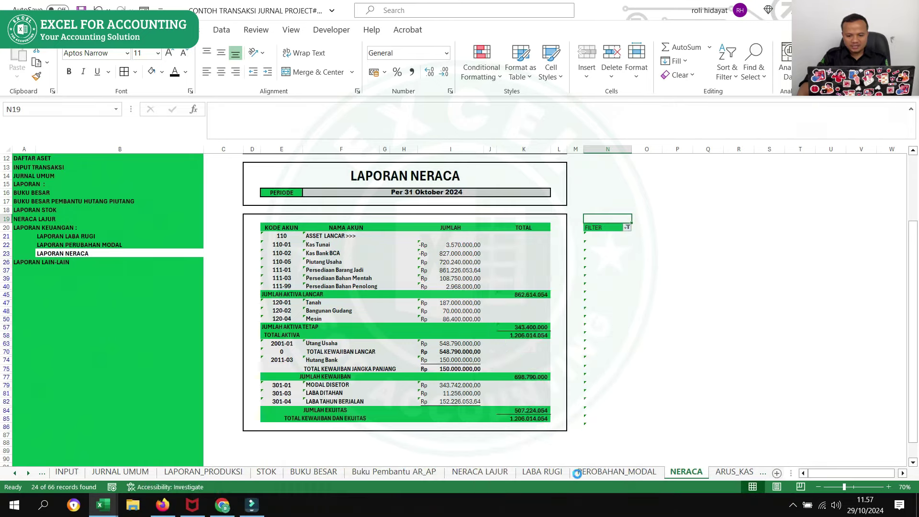
left_click(626, 227)
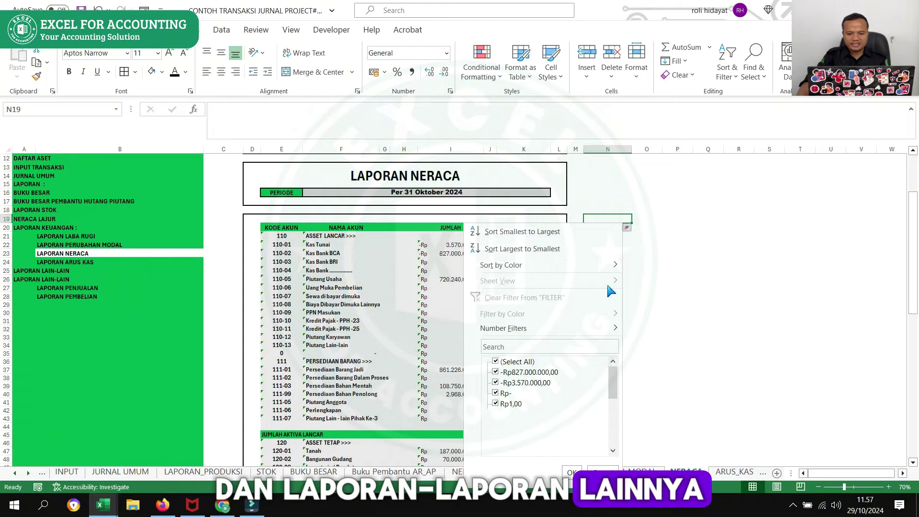
left_click(505, 393)
left_click(573, 472)
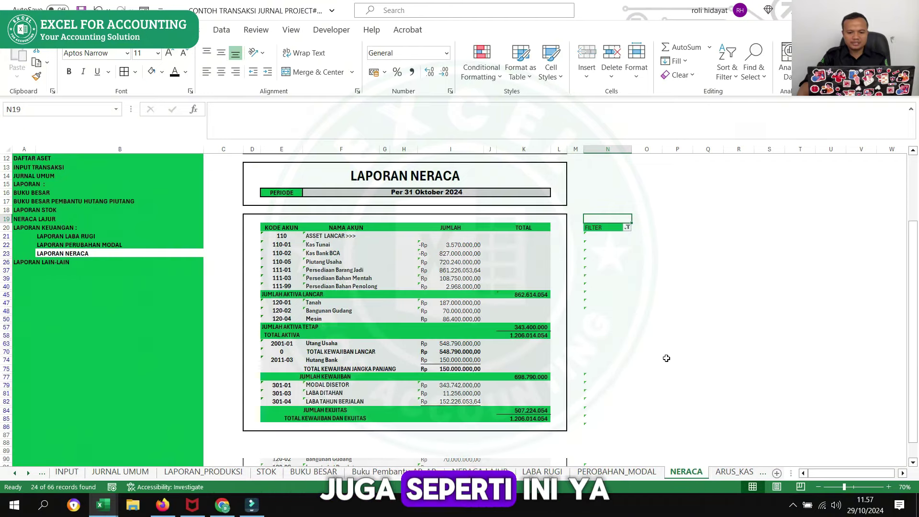
left_click(677, 351)
scroll(495, 273, "up", 3)
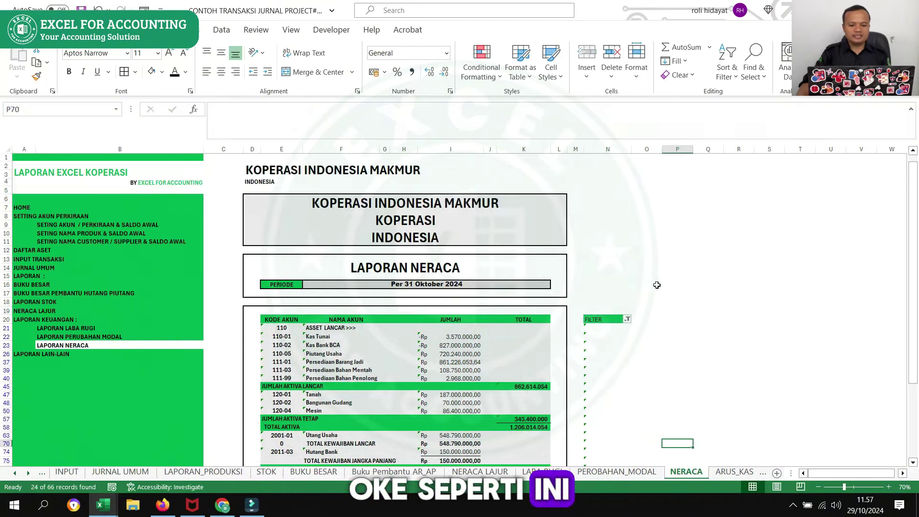
Step: Change the LABA RUGI period start date in G18 to 01/01/2024
left_click(542, 472)
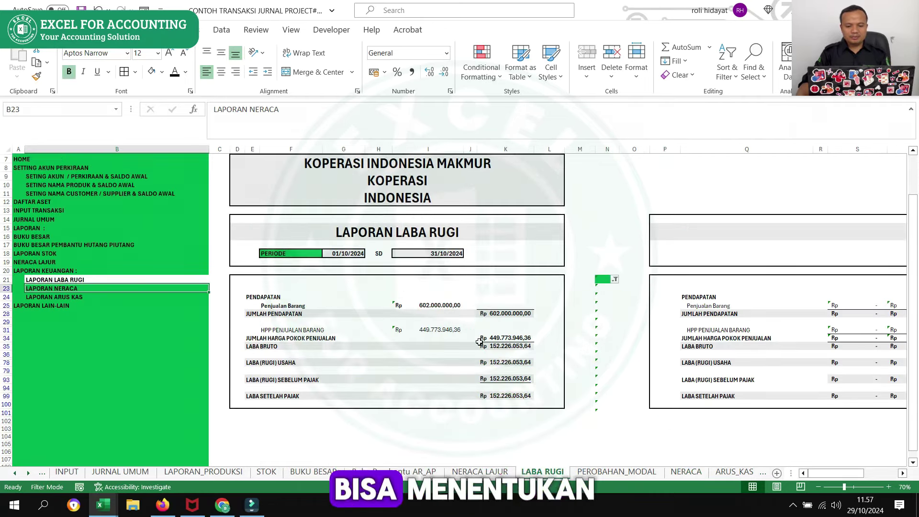
left_click(481, 471)
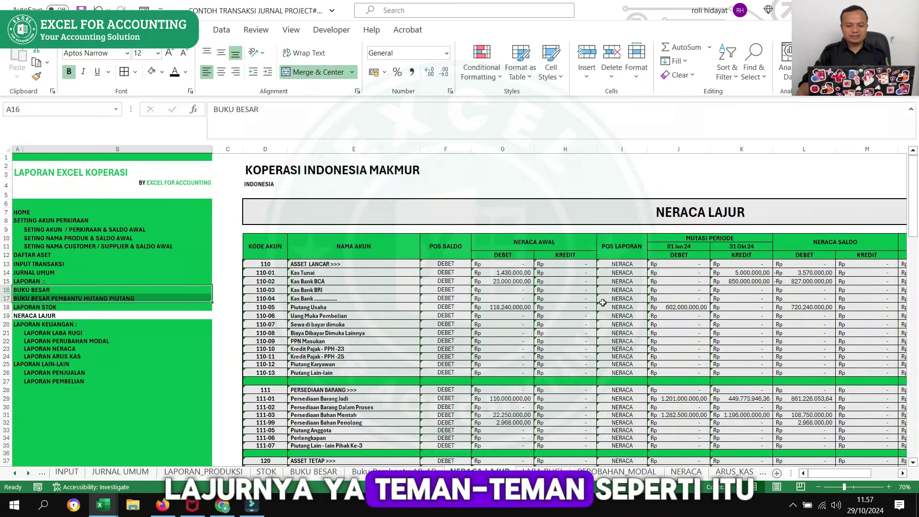
left_click(537, 472)
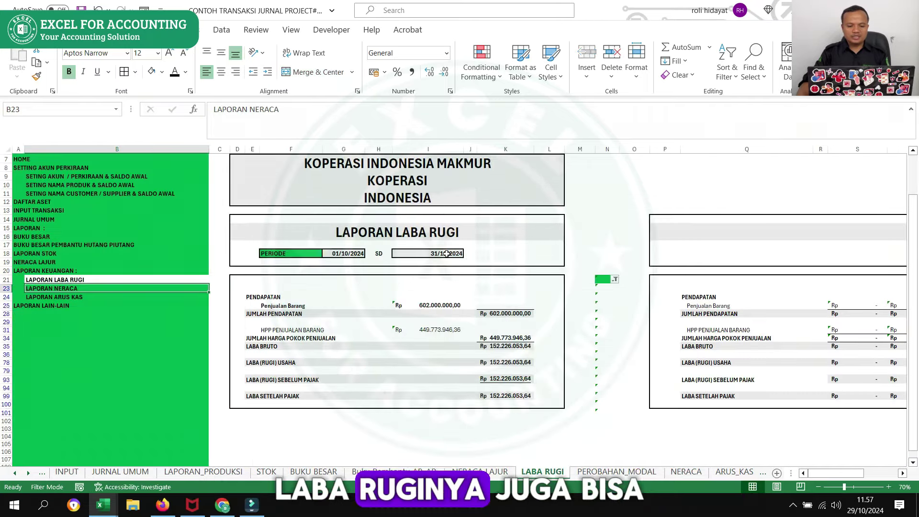
left_click(348, 254)
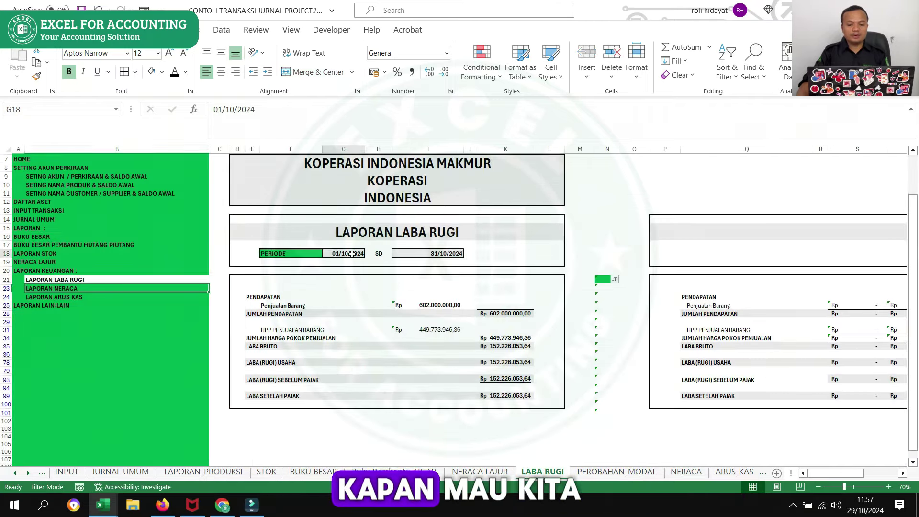
left_click(232, 109)
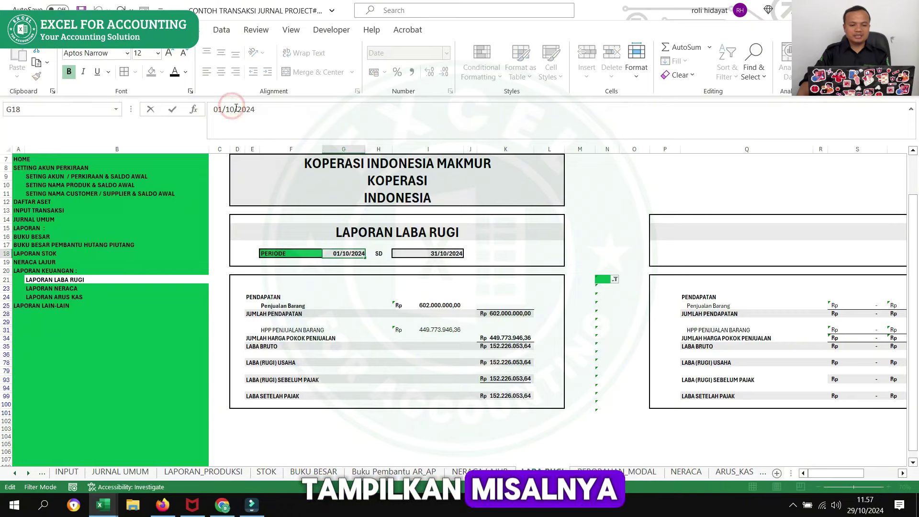
key("BackSpace")
type("1")
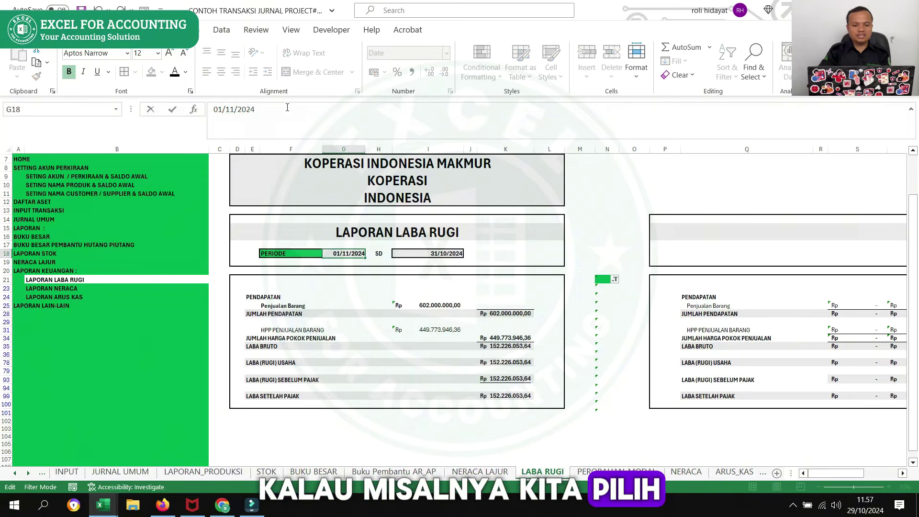
key("BackSpace")
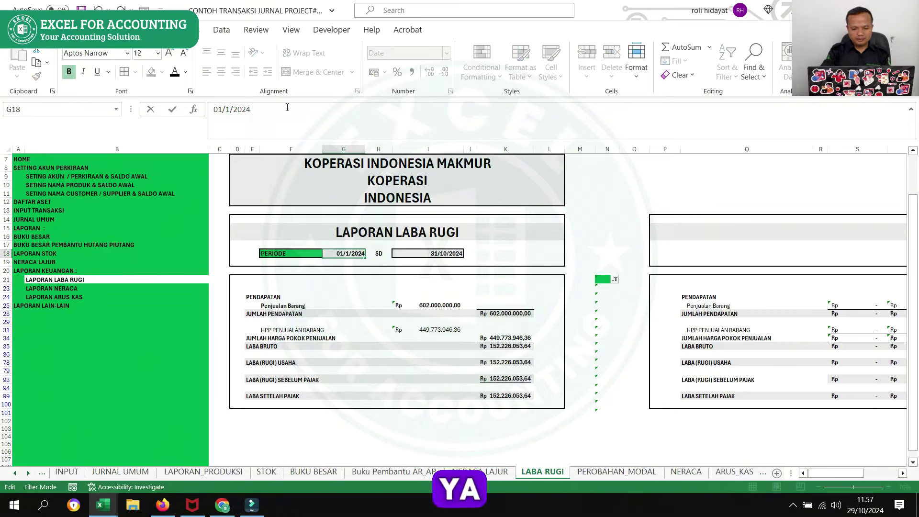
type("01")
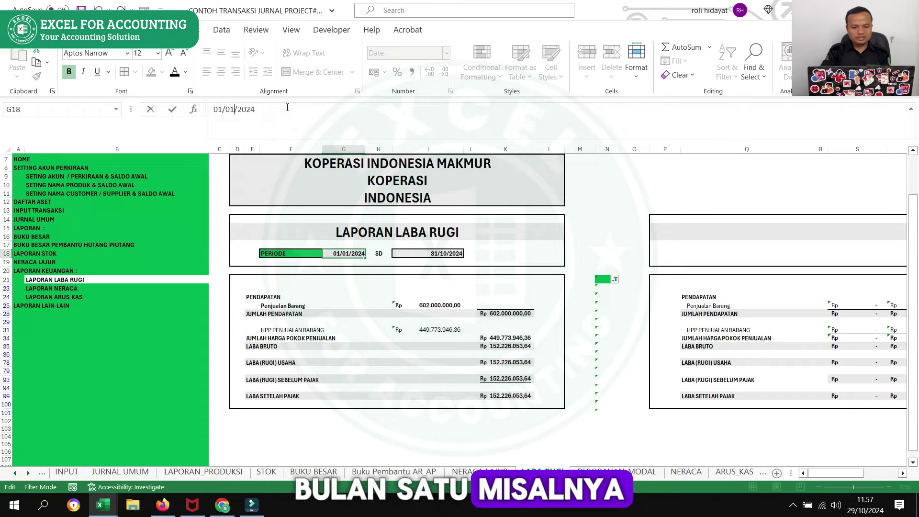
key("Tab")
key("Tab")
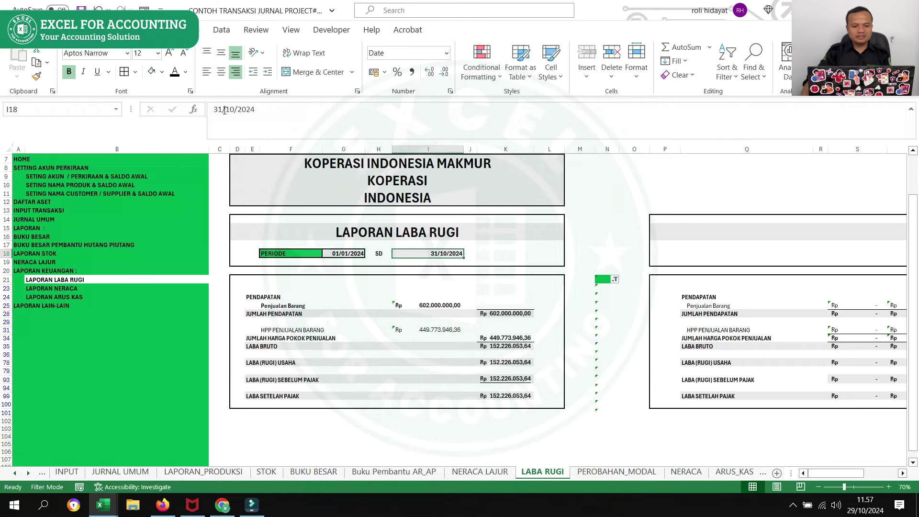
Step: Change the period end date in I18 to 31/12/2024
left_click(235, 109)
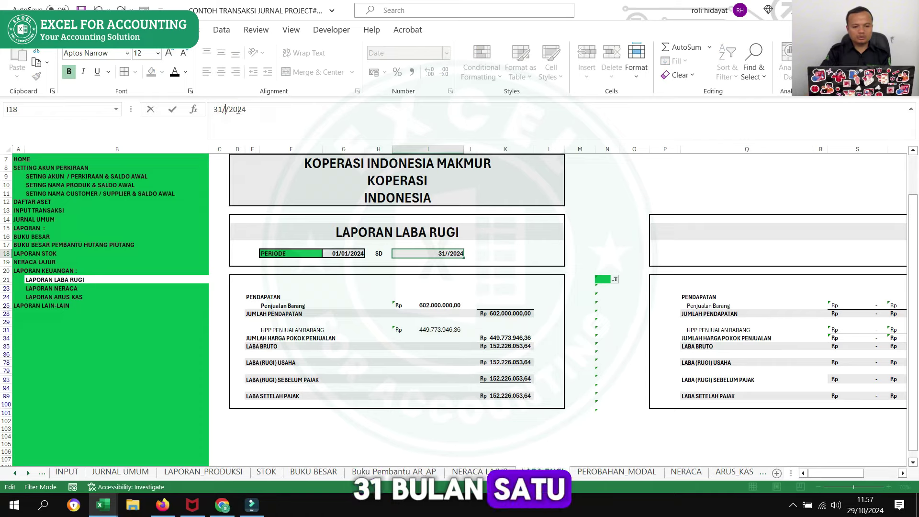
type("01")
key("Return")
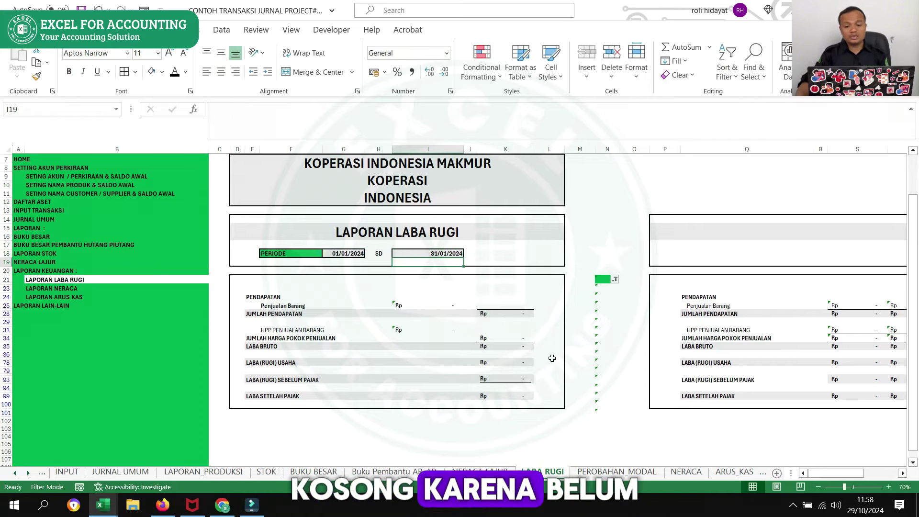
left_click(450, 253)
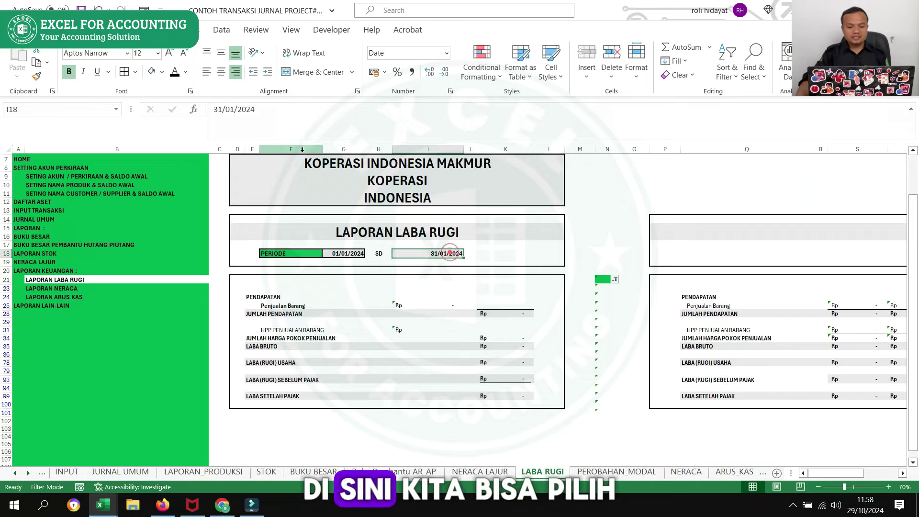
left_click(234, 106)
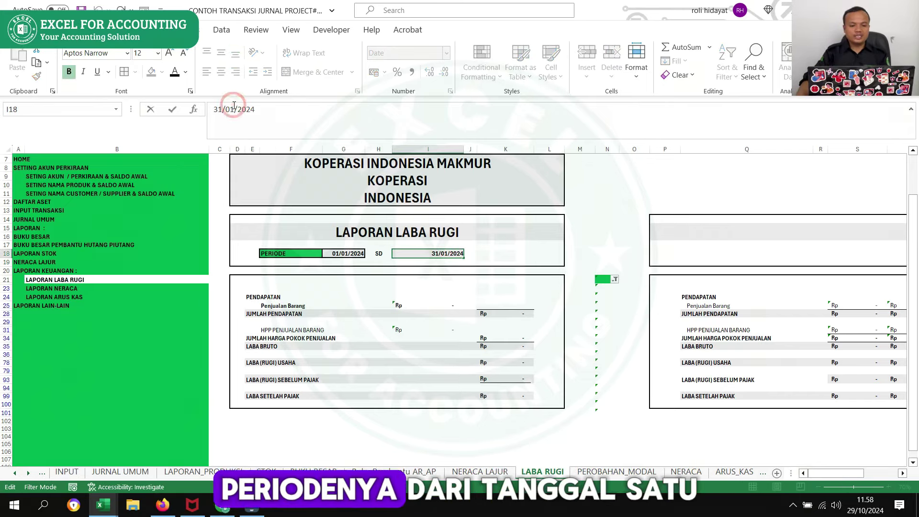
key("BackSpace")
key("BackSpace")
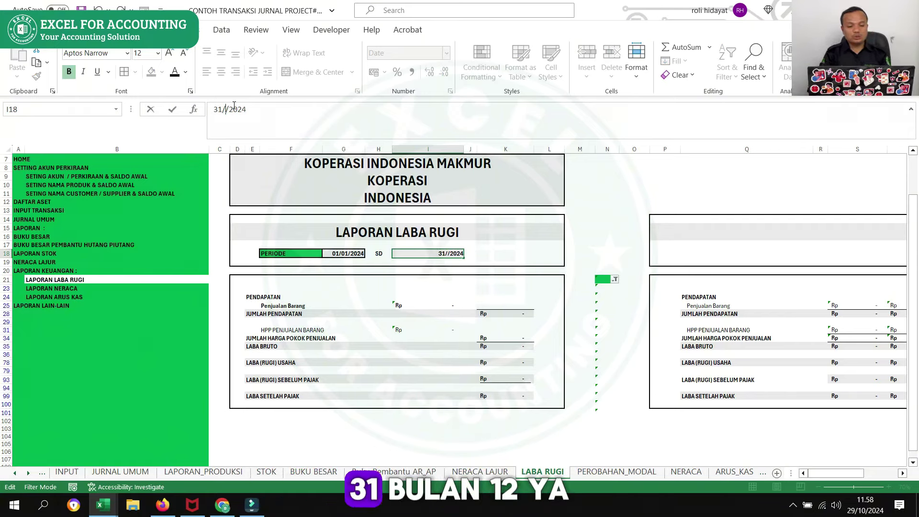
type("12")
key("Return")
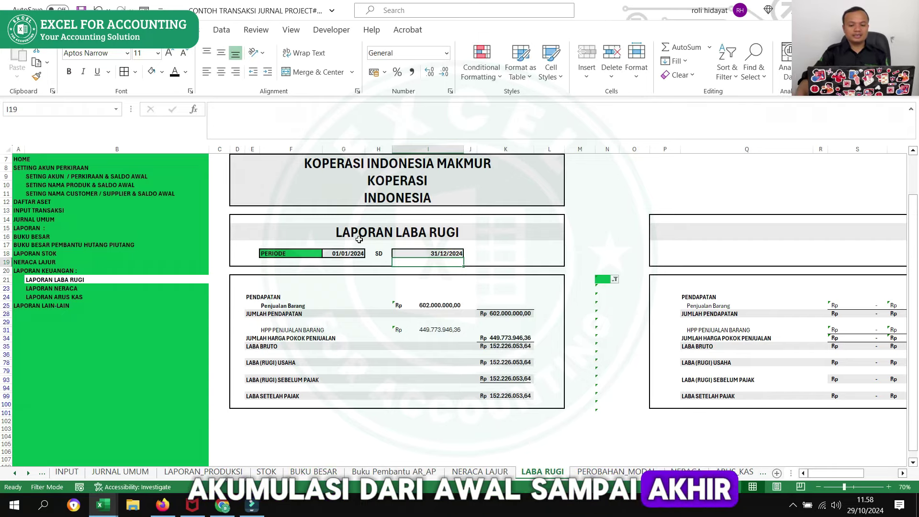
scroll(492, 303, "up", 2)
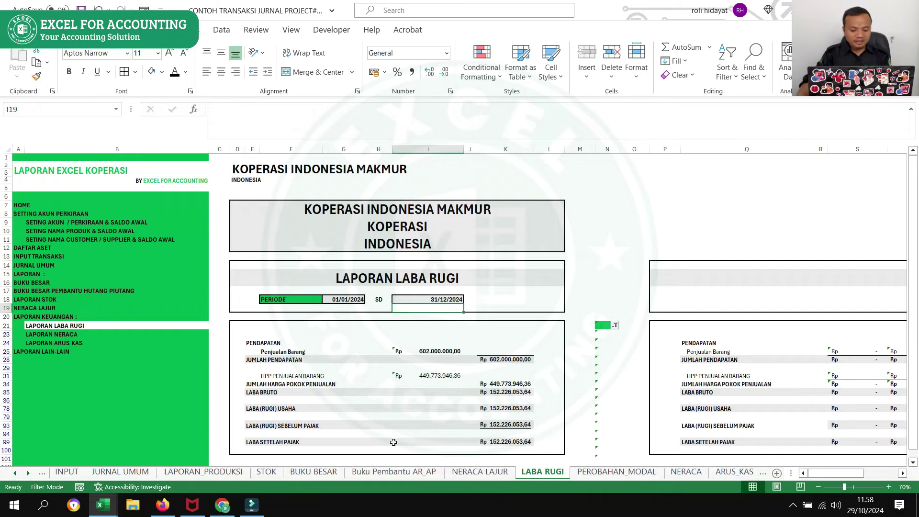